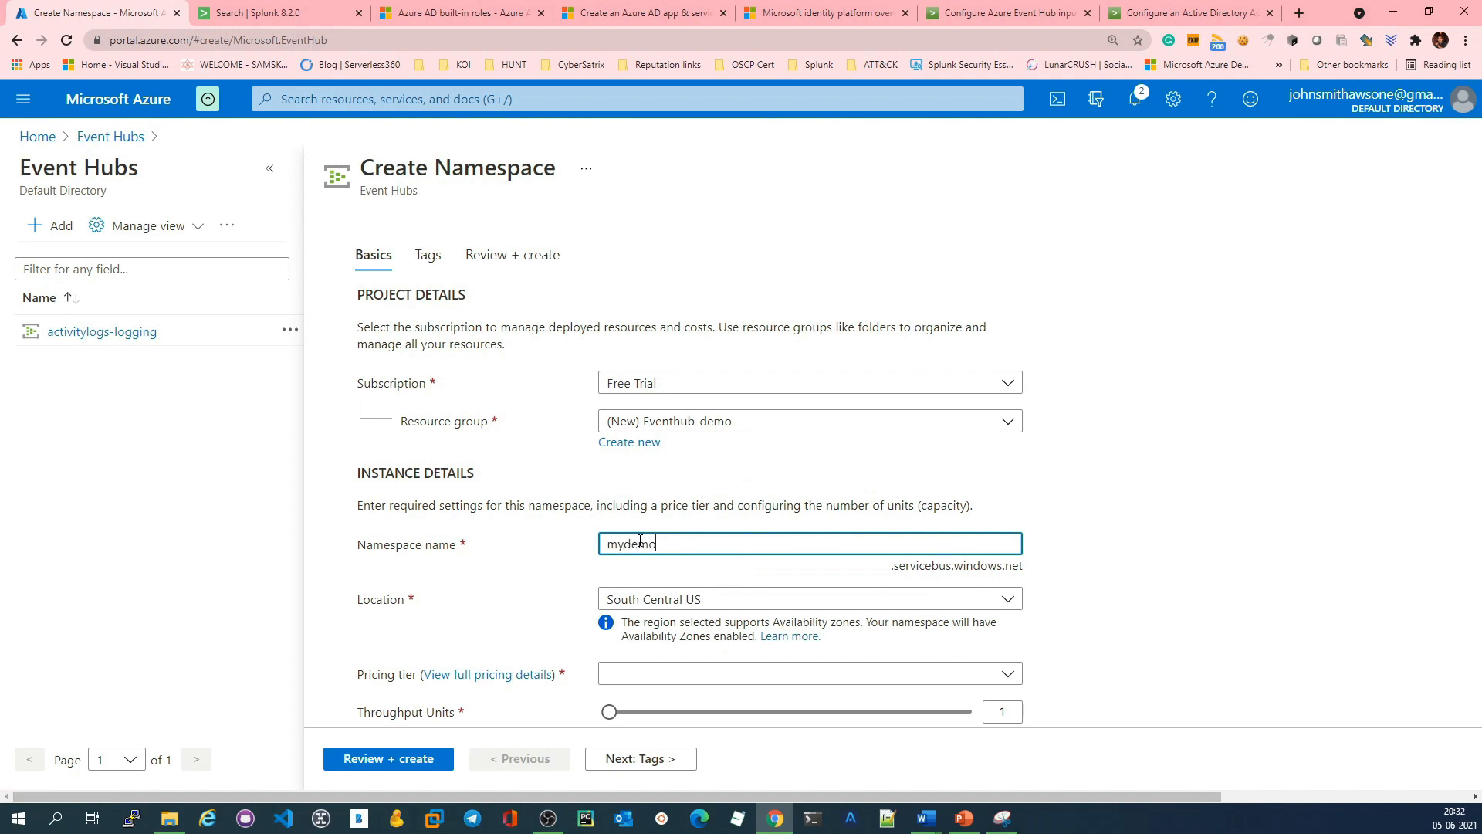
# Step: Name the namespace mydemo-logging and choose the Standard pricing tier with 20 consumer groups and 1000 brokered connections
pyautogui.write('-')
pyautogui.moveTo(609, 543); pyautogui.dragTo(708, 542)
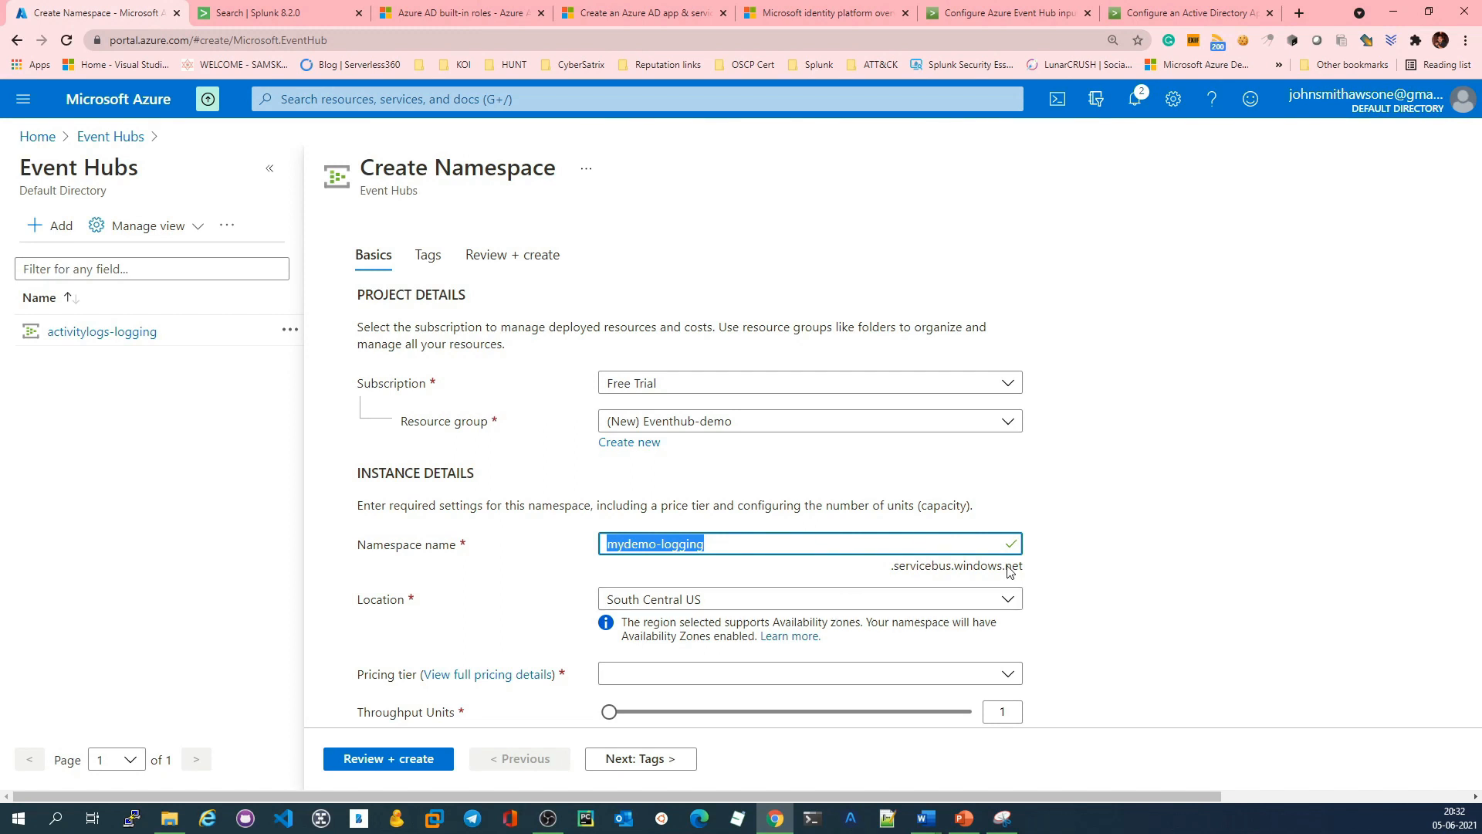
pyautogui.scroll(-2, 1010, 573)
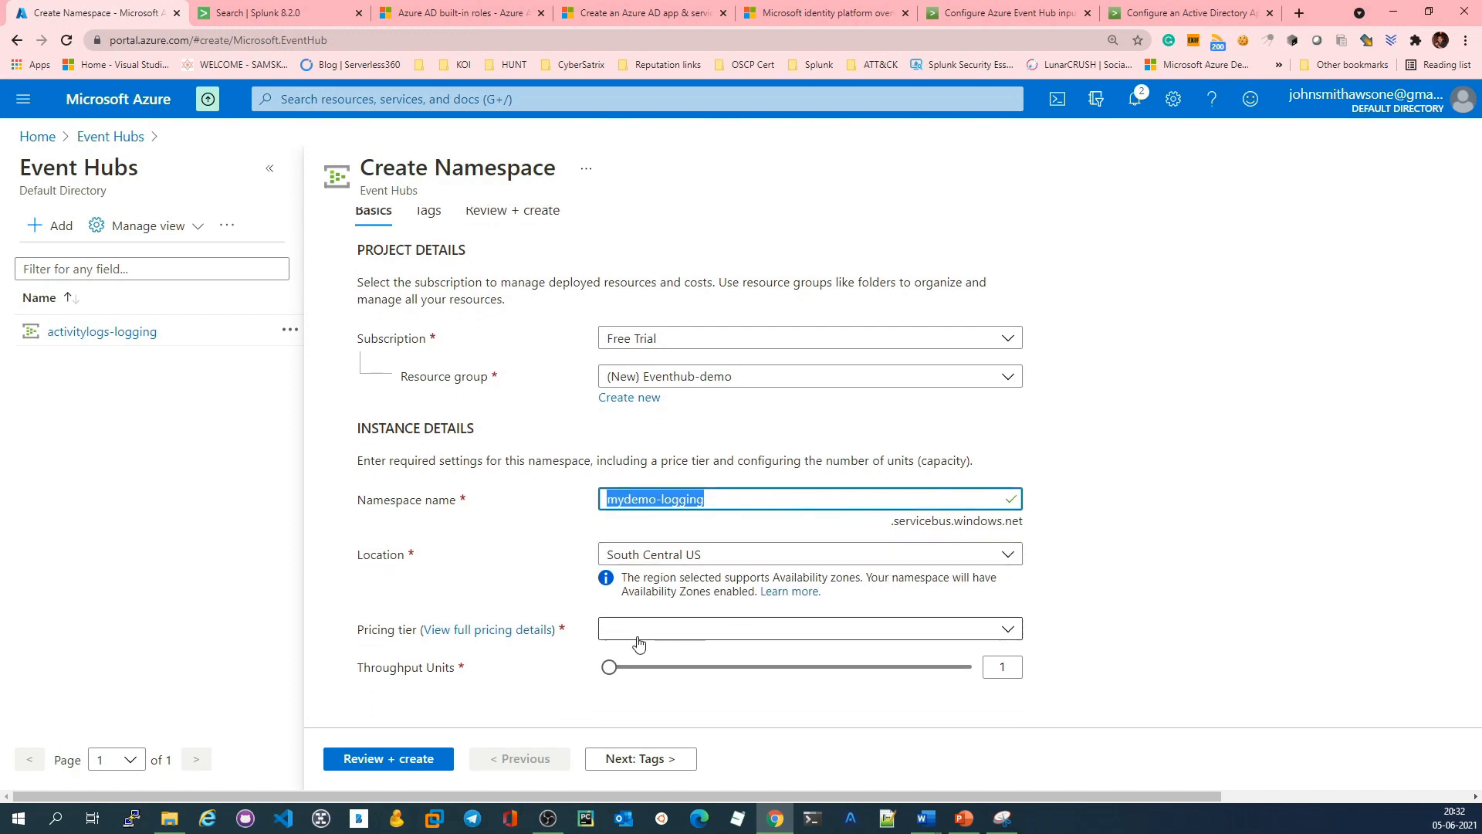
pyautogui.click(970, 629)
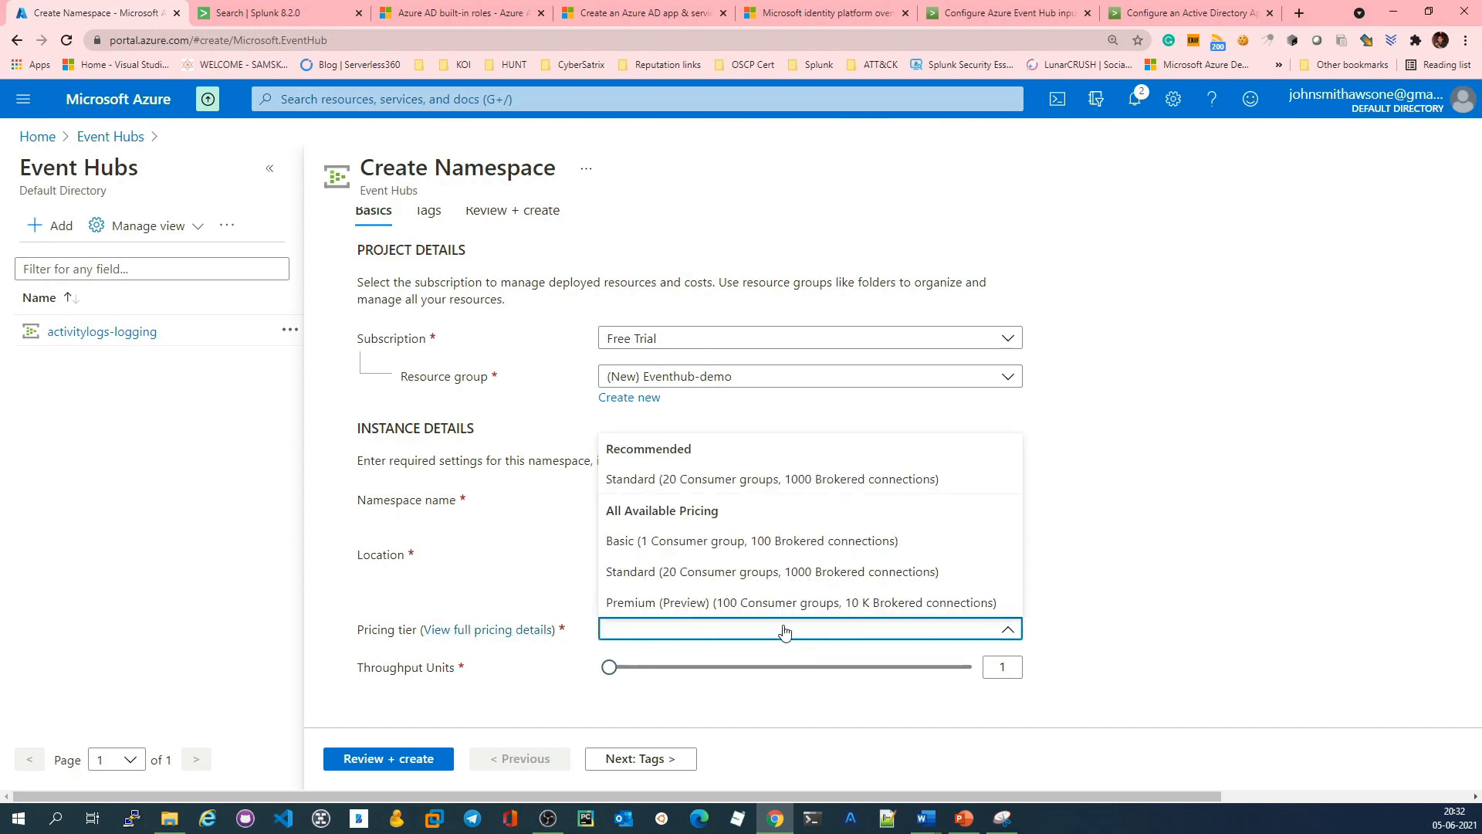
pyautogui.click(698, 575)
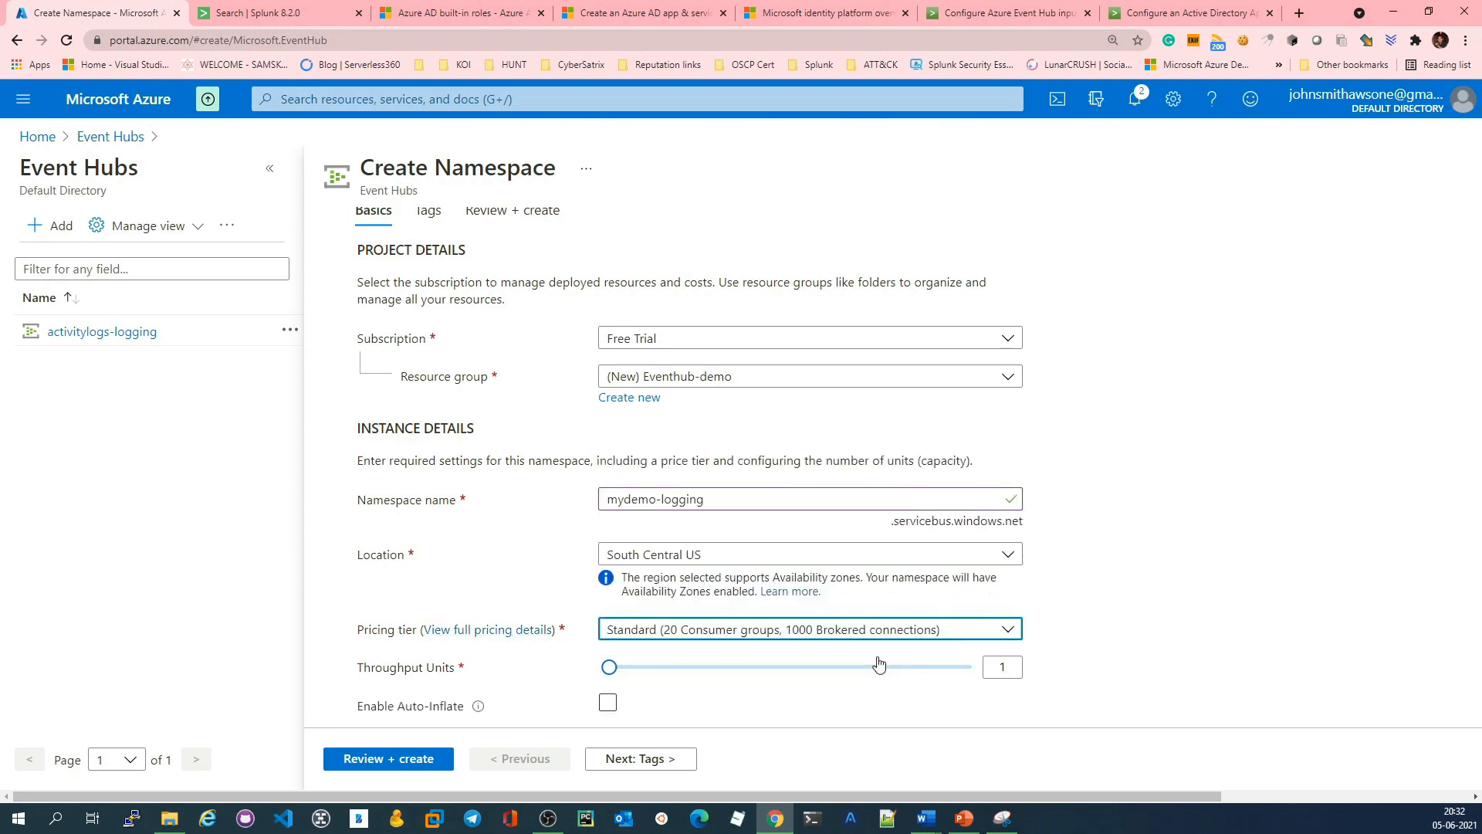
# Step: Enable Auto-Inflate for the namespace
pyautogui.scroll(-1, 732, 627)
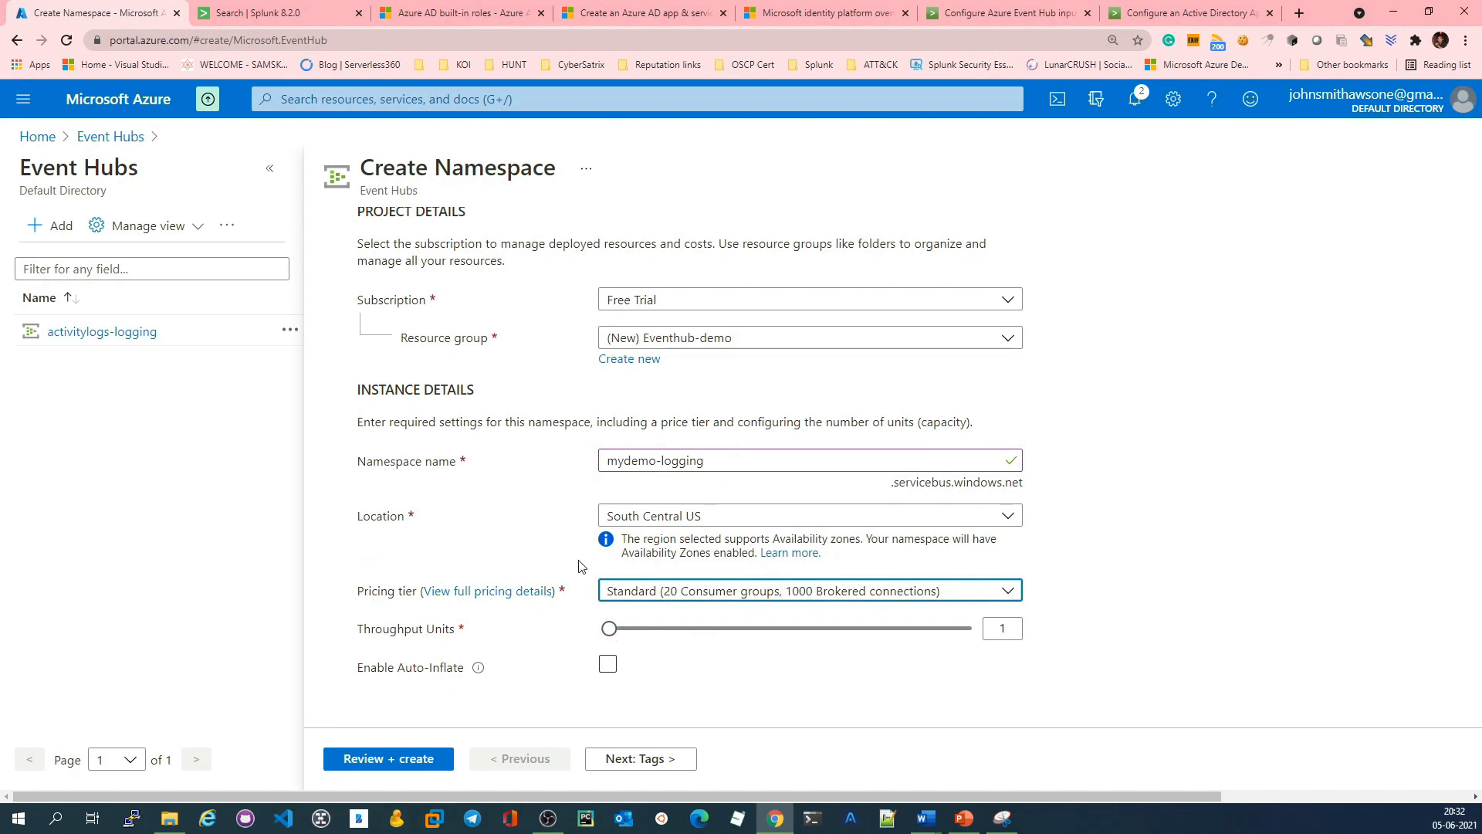
pyautogui.moveTo(611, 635)
pyautogui.click(607, 663)
pyautogui.scroll(-1, 730, 683)
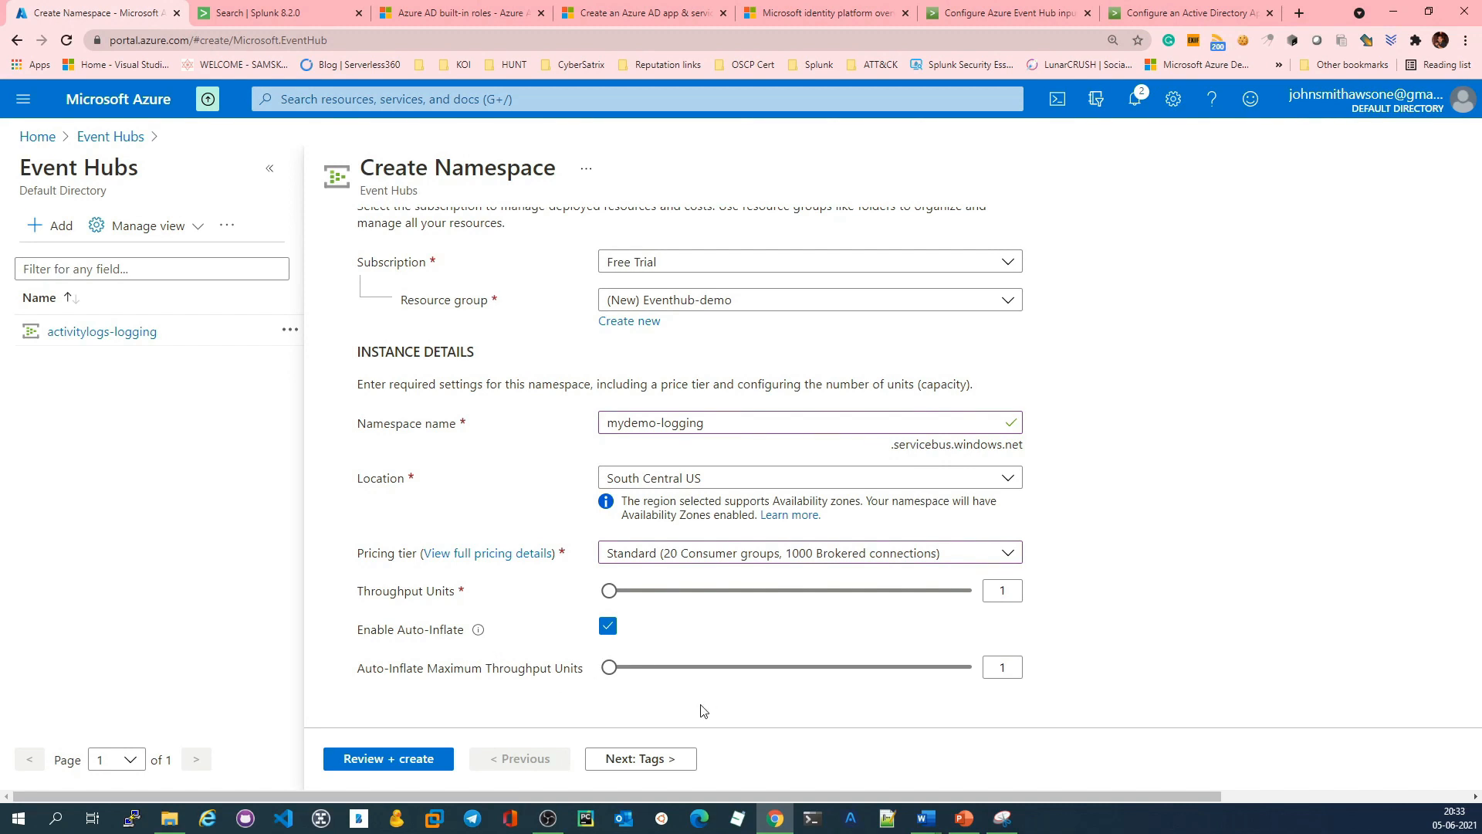
# Step: Leave the namespace tags empty, proceed to the review and create the namespace
pyautogui.click(653, 758)
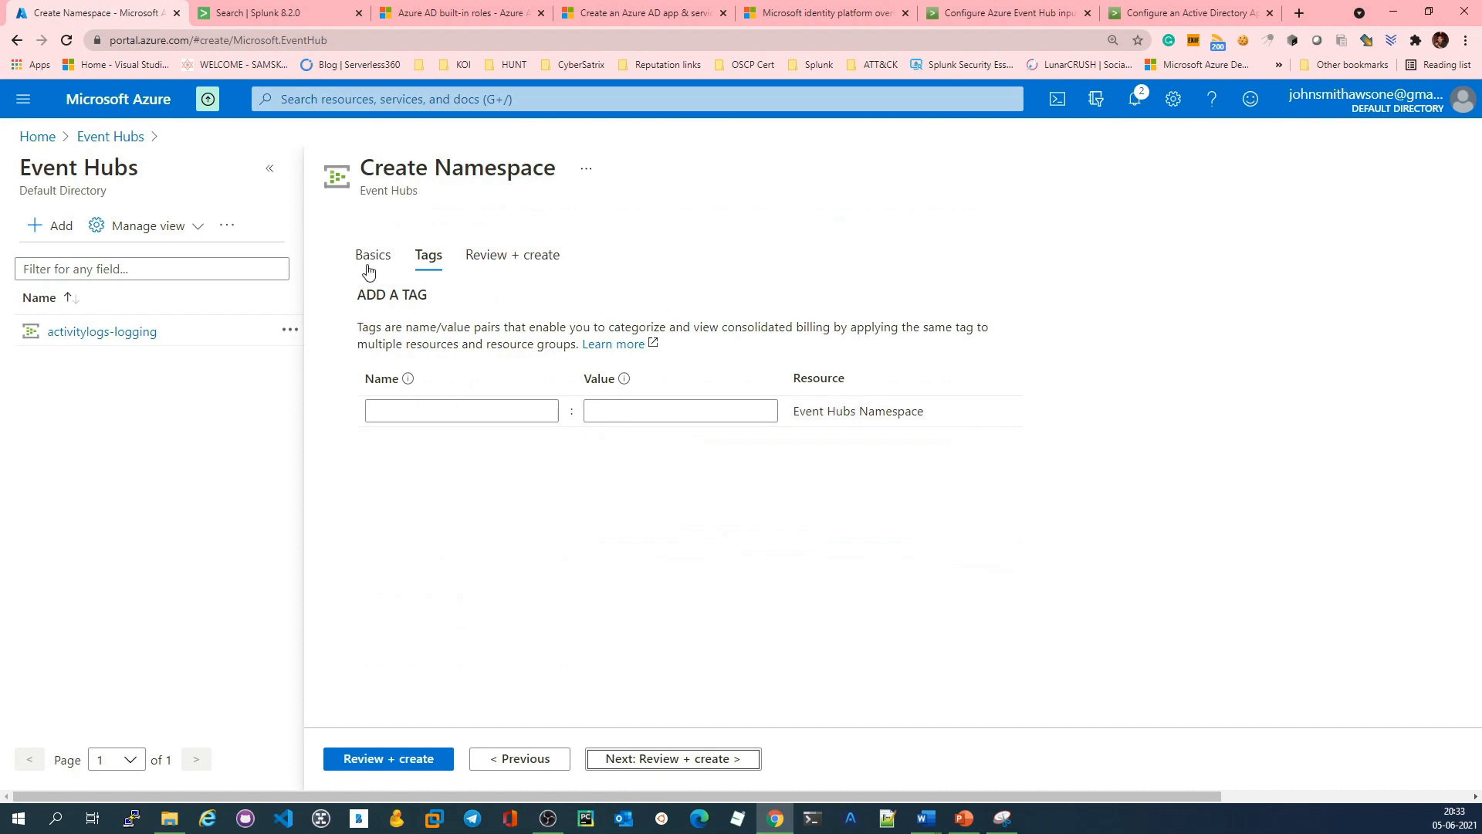
pyautogui.click(647, 762)
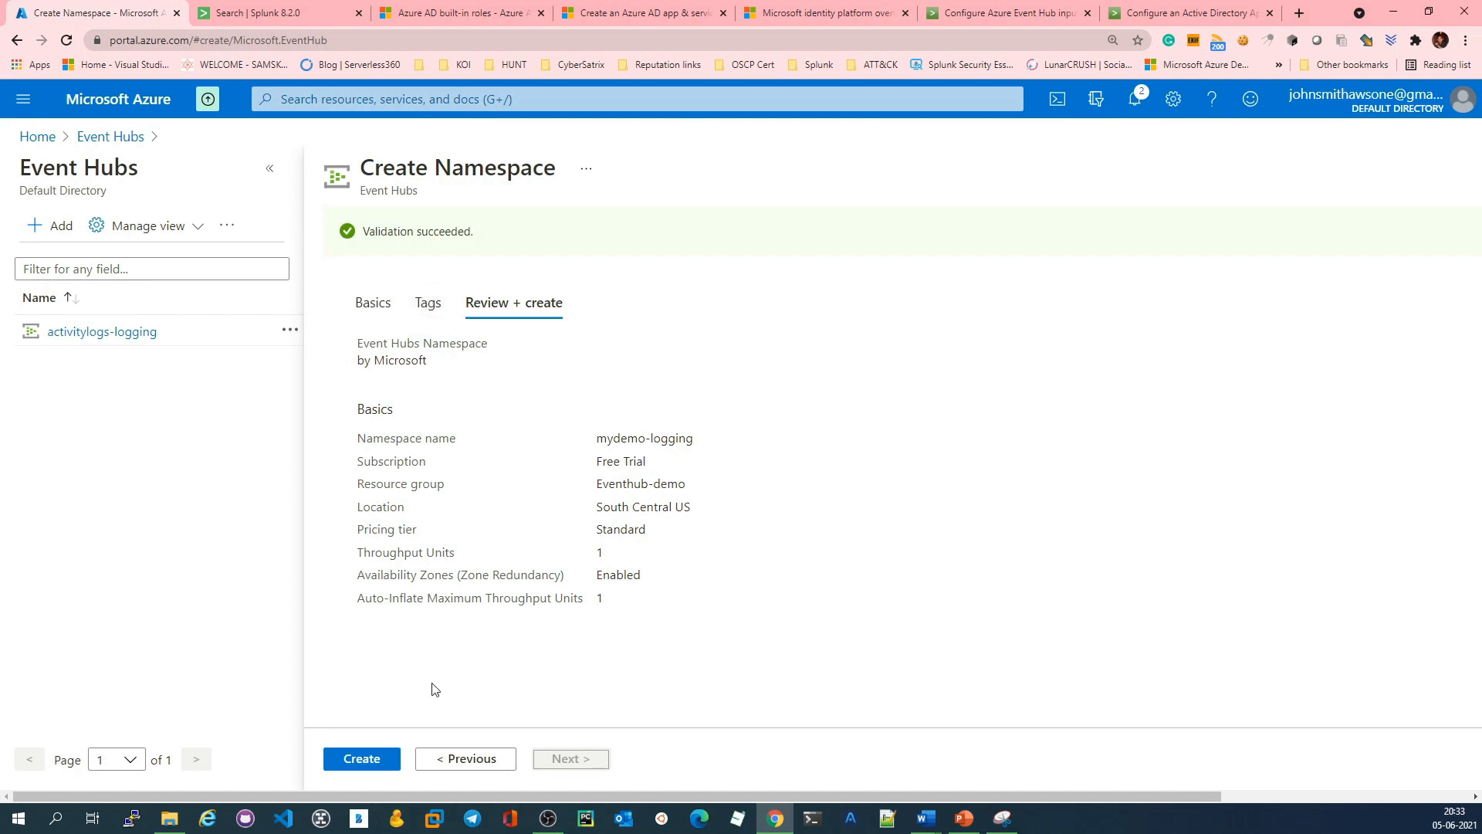
pyautogui.click(366, 760)
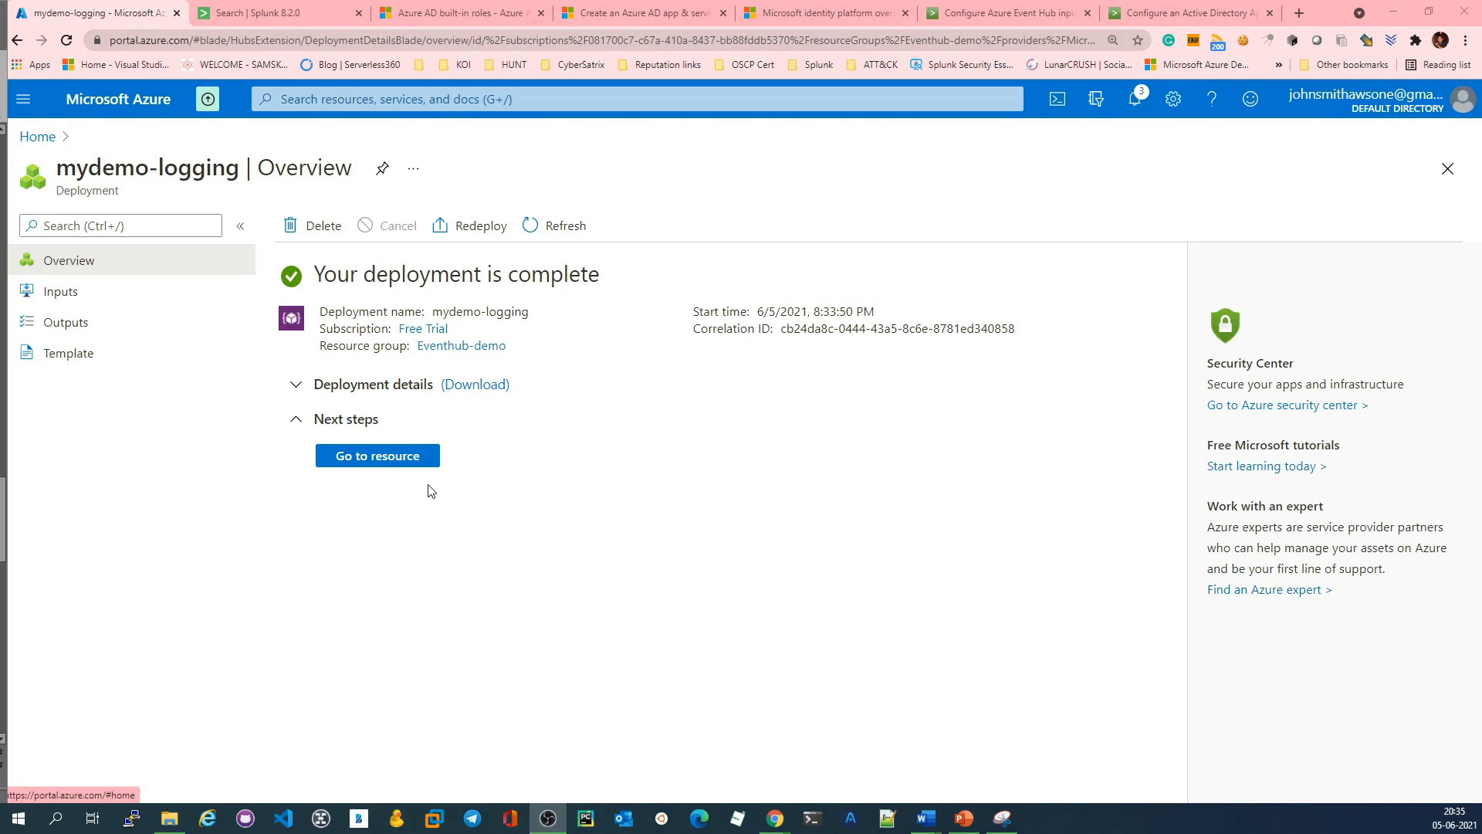
# Step: Go to the deployed mydemo-logging namespace and open its list of event hubs
pyautogui.click(351, 462)
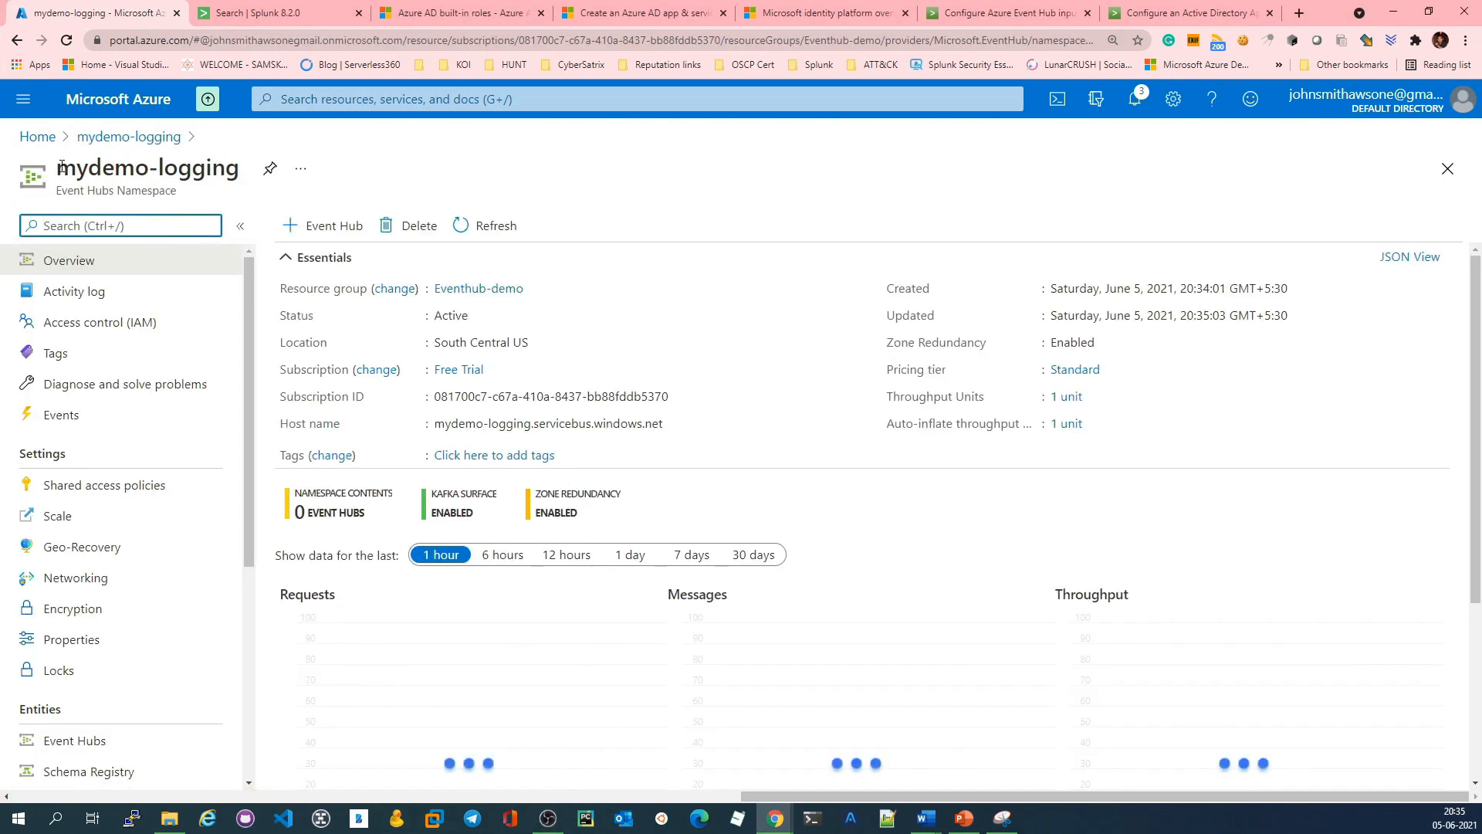
pyautogui.moveTo(60, 167); pyautogui.dragTo(241, 168)
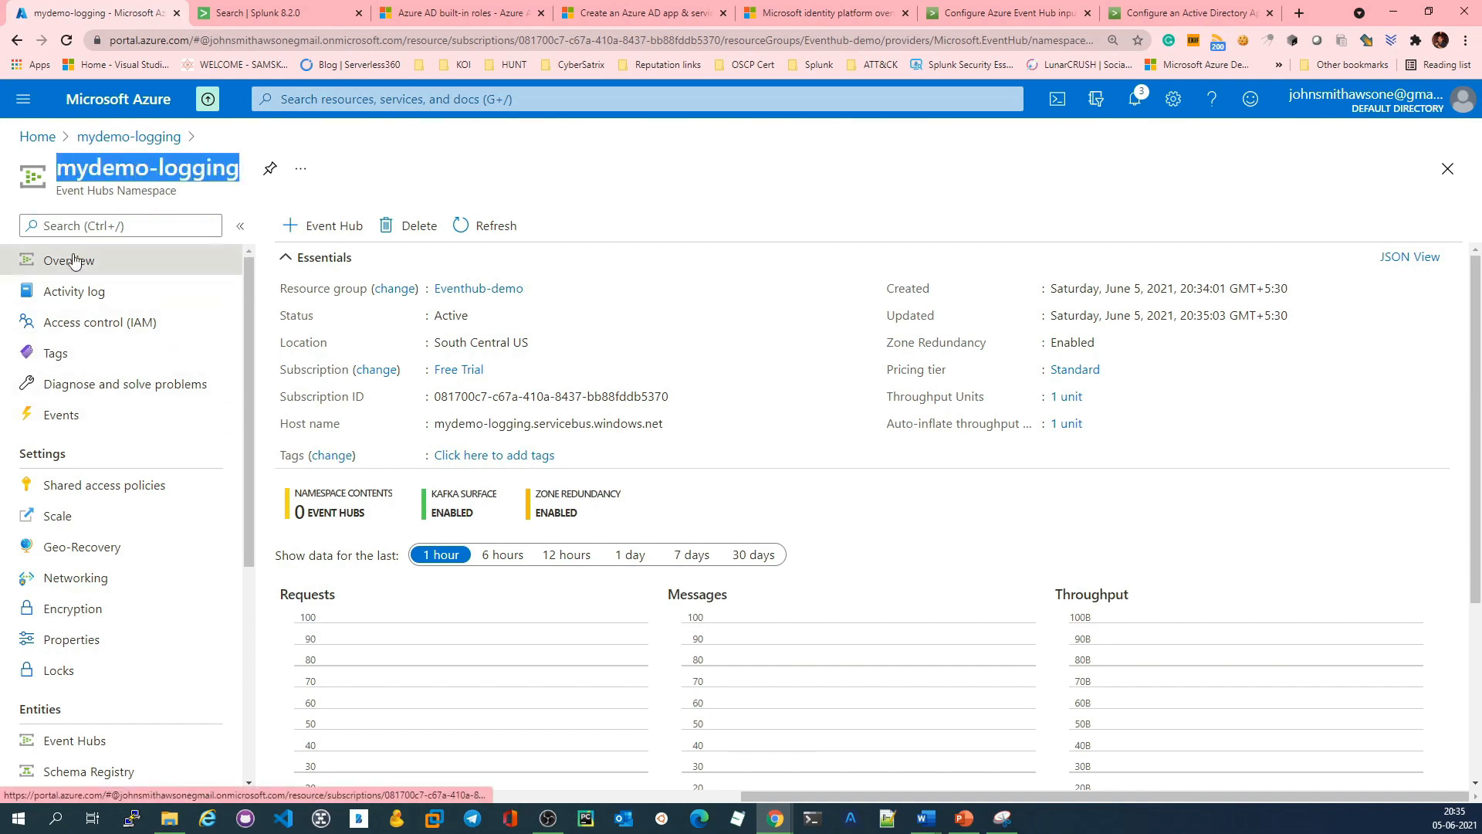
pyautogui.scroll(-1, 152, 629)
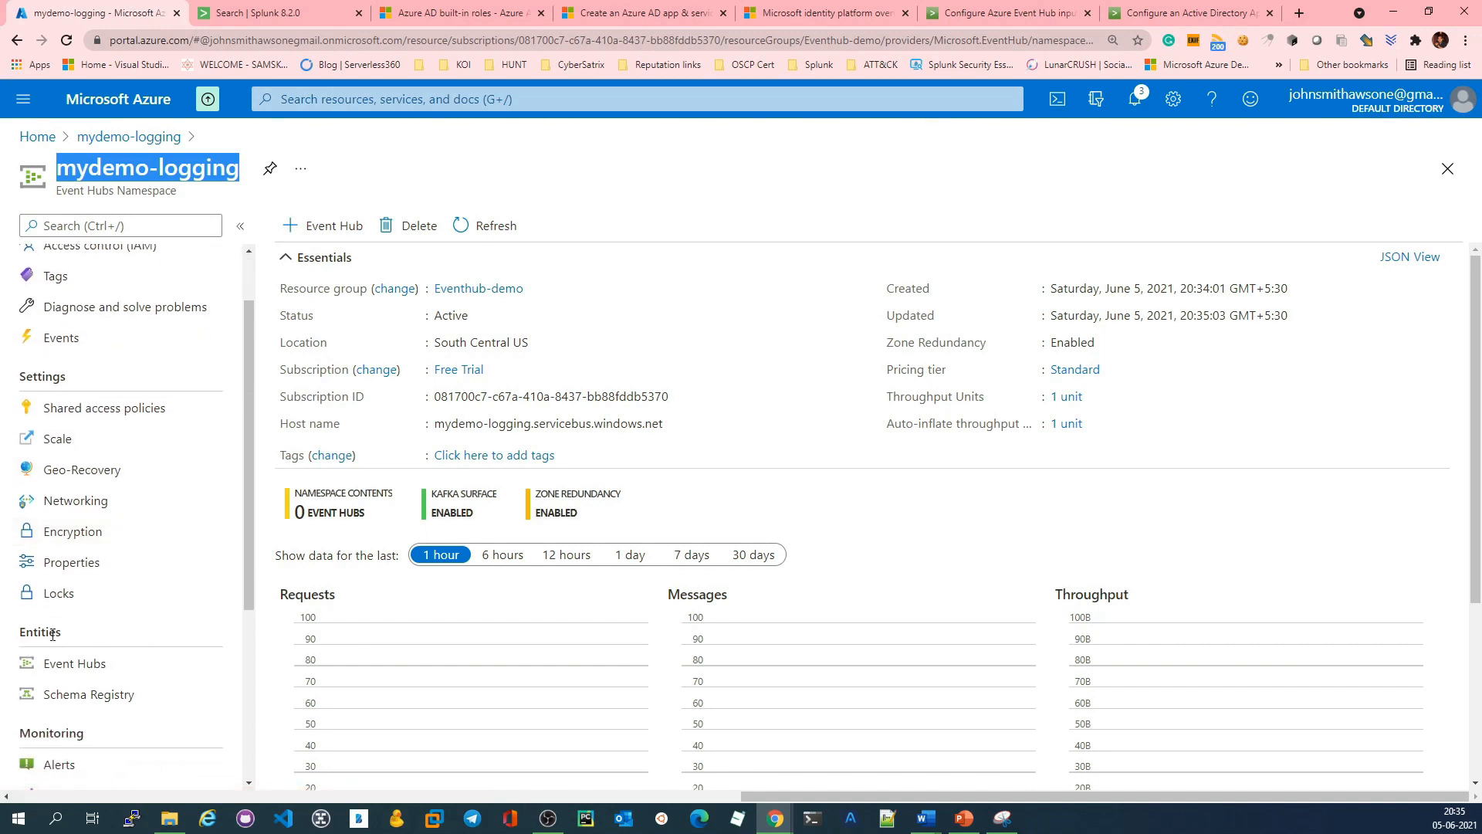
pyautogui.click(94, 664)
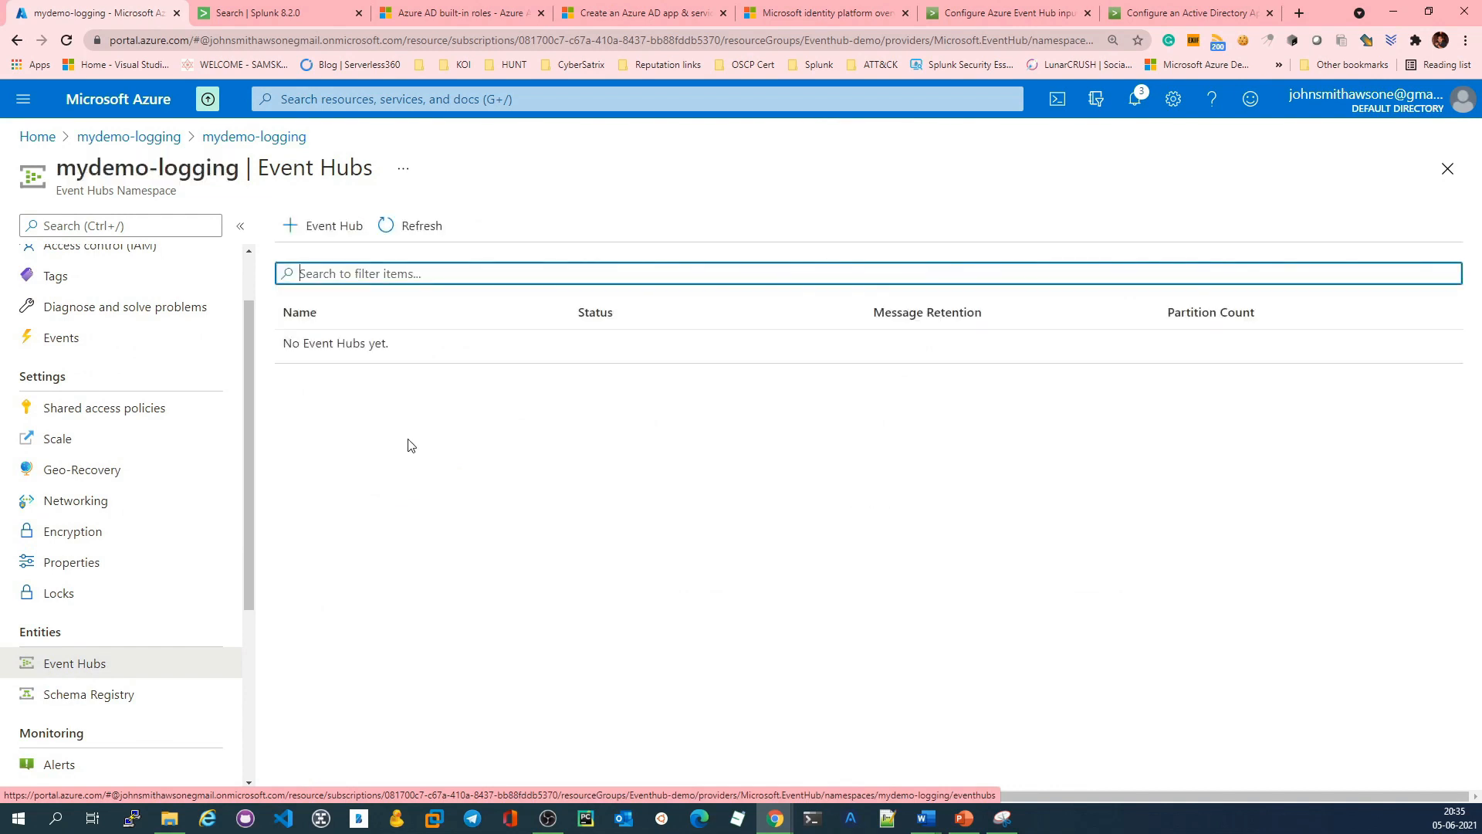
# Step: Start a new event hub in the namespace and name it mydemo-event-activity
pyautogui.click(338, 225)
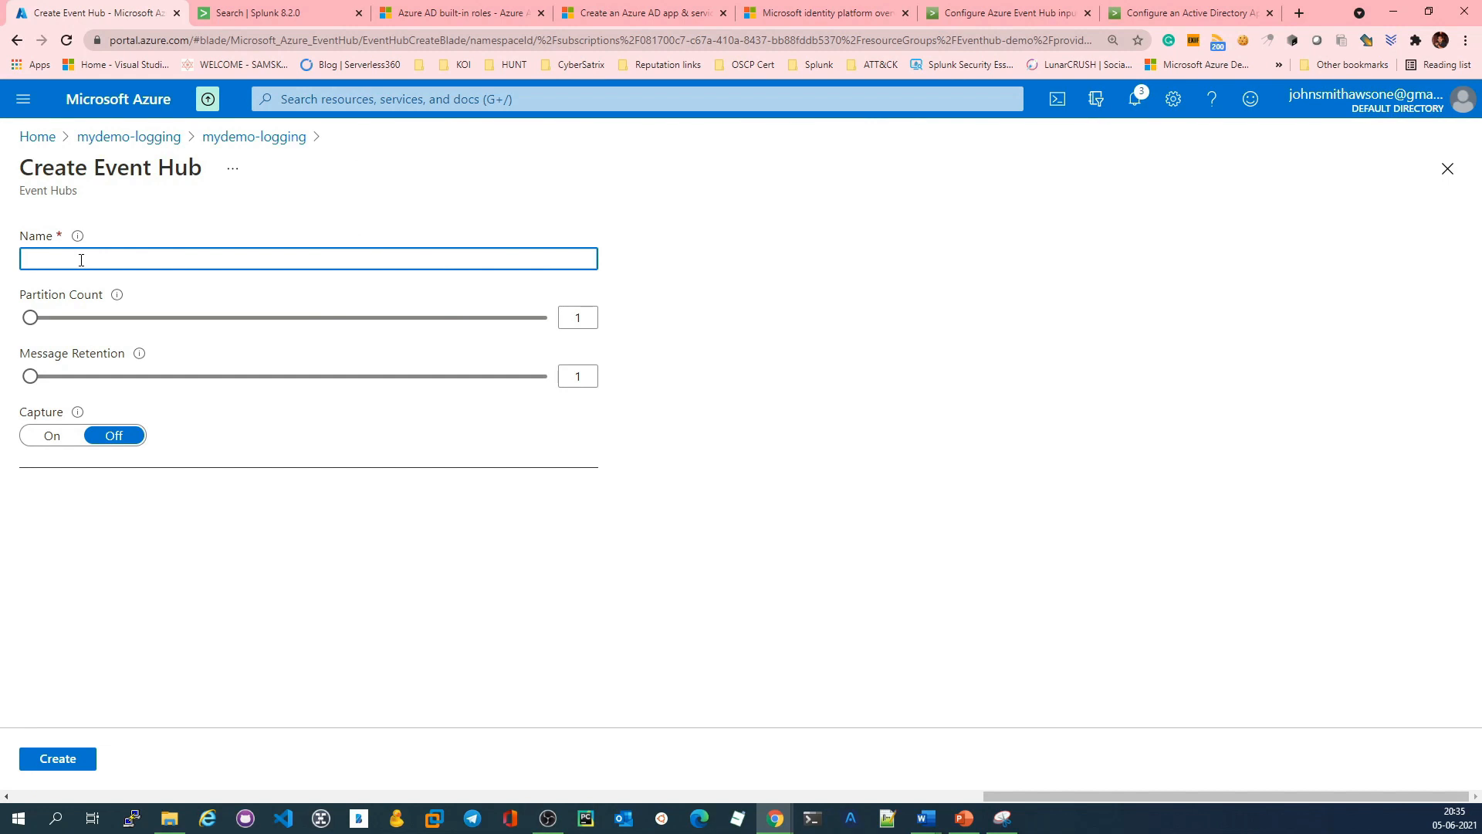
pyautogui.write('mydemo')
# Step: Keep the partition count at 1, set the message retention to 7 days and create the event hub
pyautogui.click(29, 319)
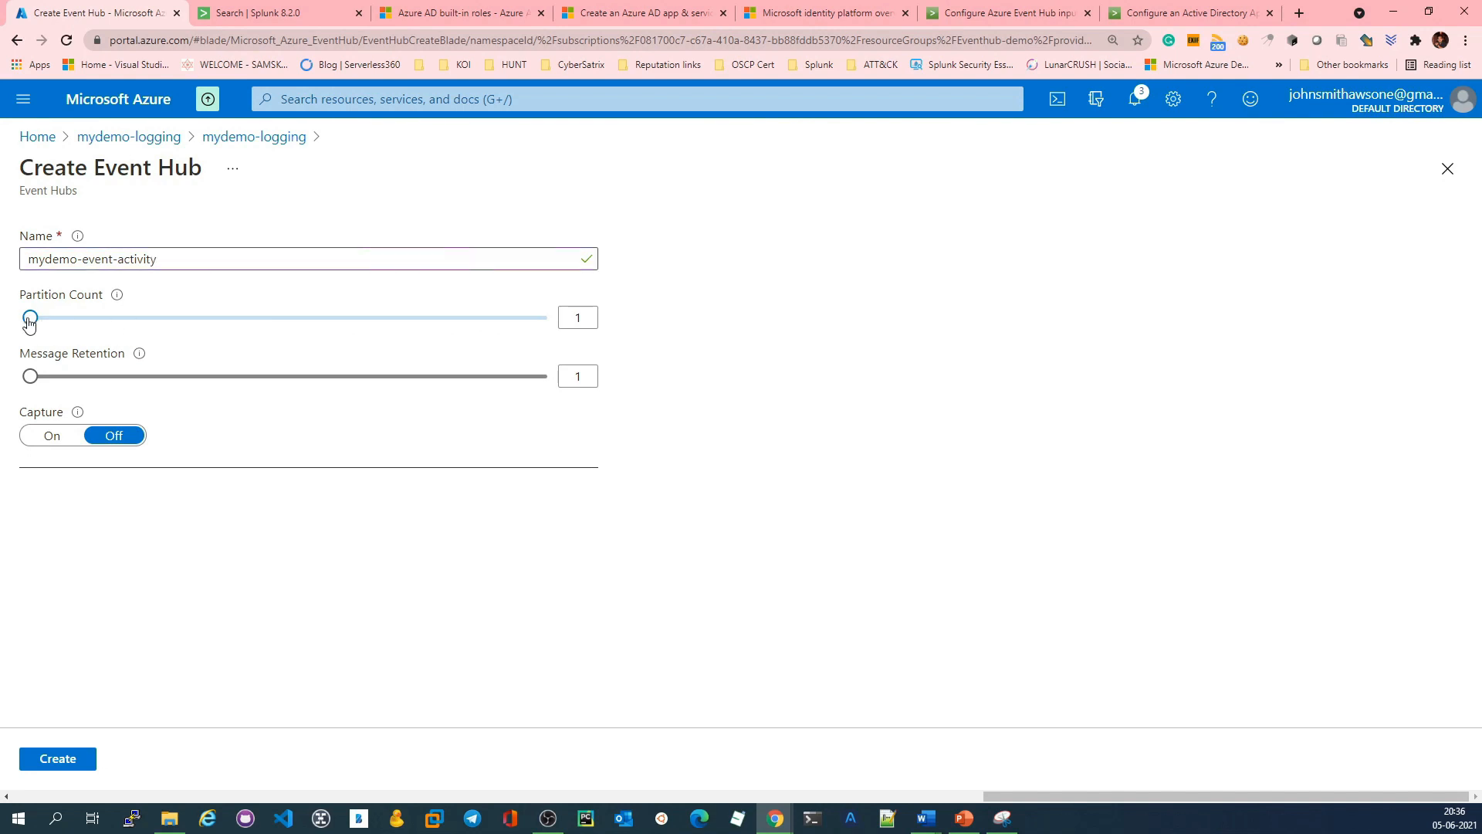
pyautogui.moveTo(30, 318)
pyautogui.mouseDown()
pyautogui.moveTo(551, 322)
pyautogui.moveTo(16, 312)
pyautogui.mouseUp()
pyautogui.moveTo(31, 382); pyautogui.dragTo(552, 378)
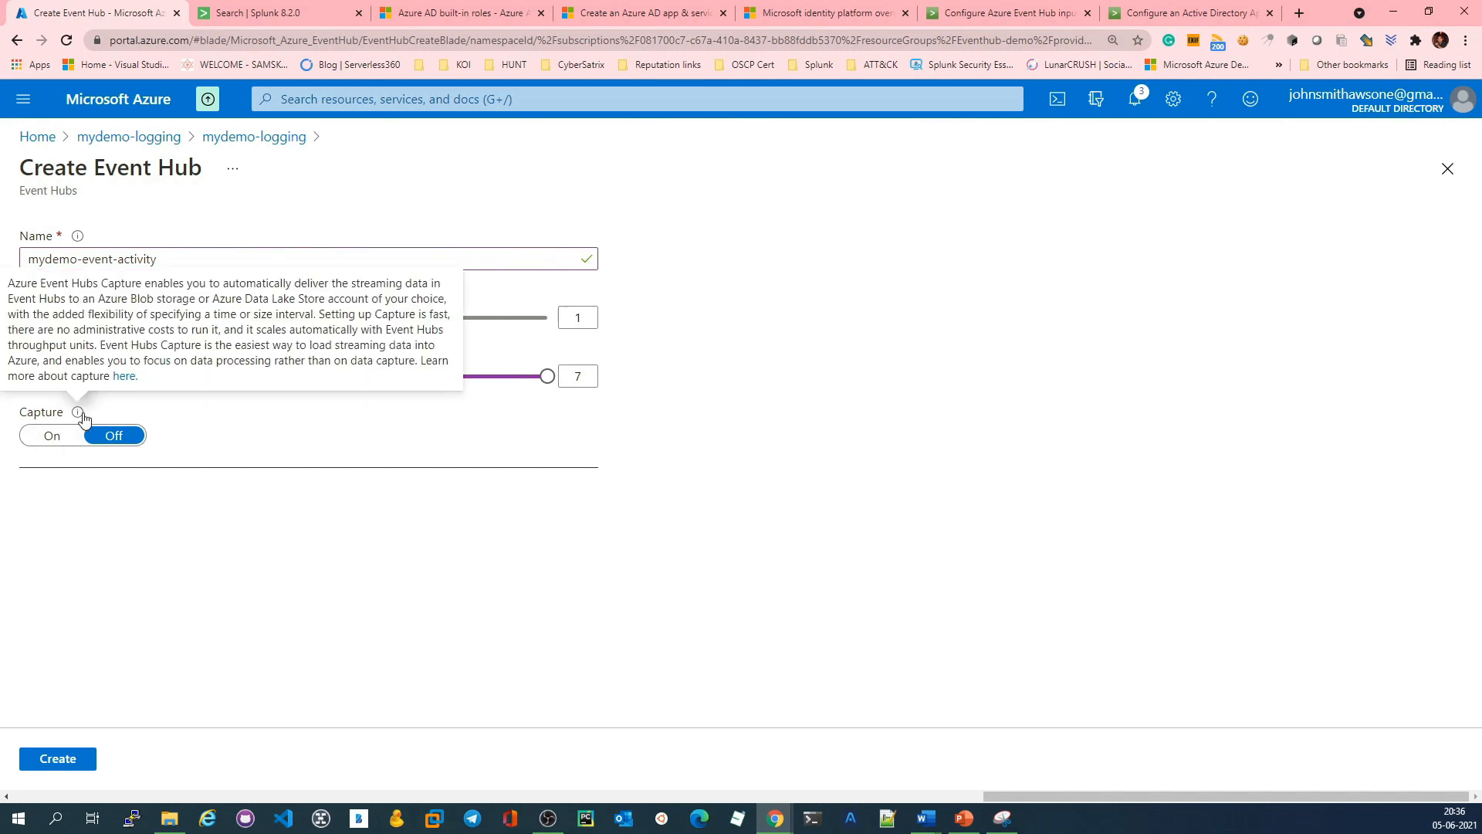
pyautogui.click(77, 761)
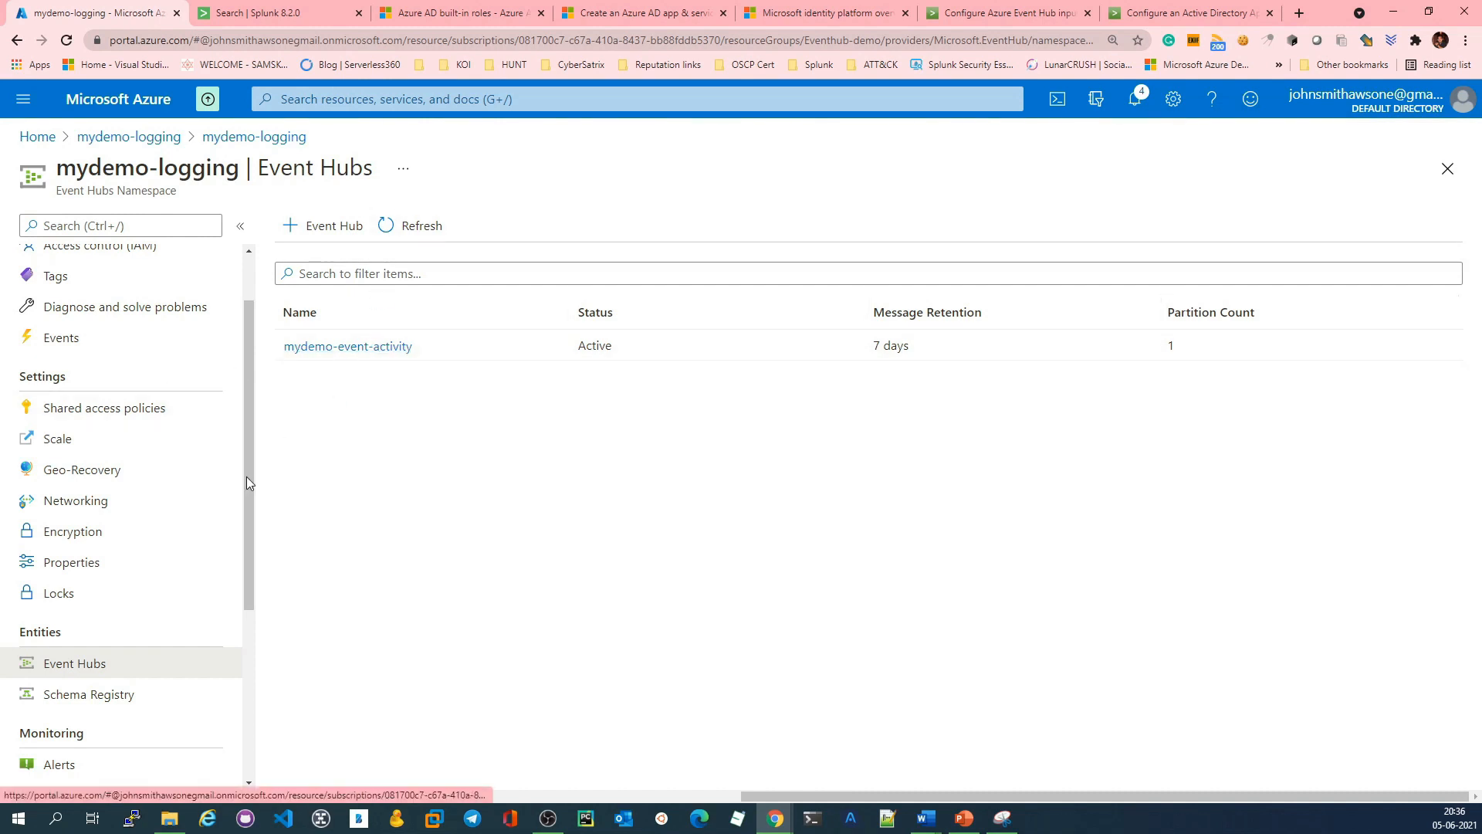
# Step: Create a consumer group named dev in the mydemo-event-activity event hub
pyautogui.click(378, 348)
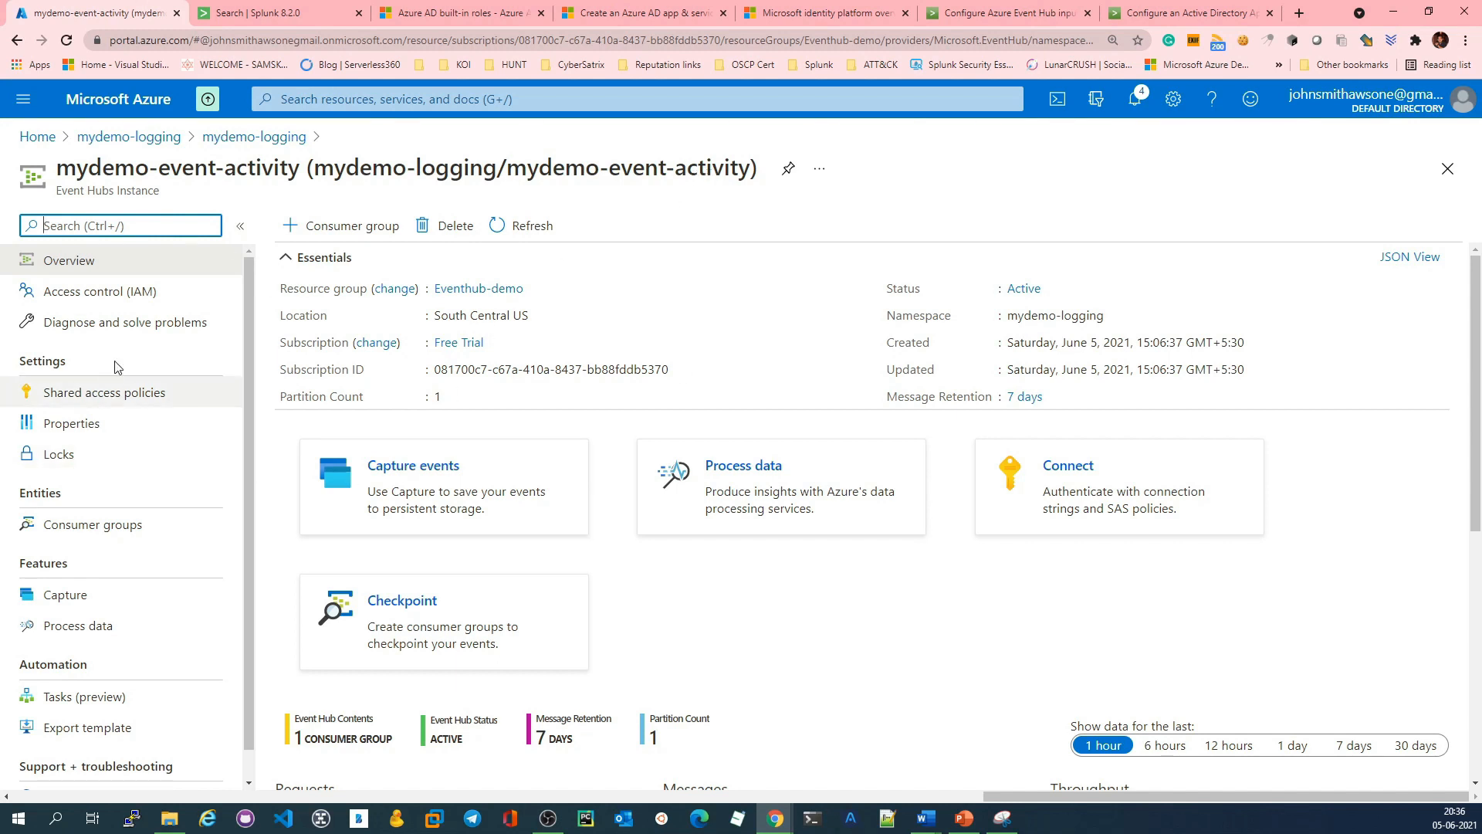
pyautogui.scroll(-1, 147, 374)
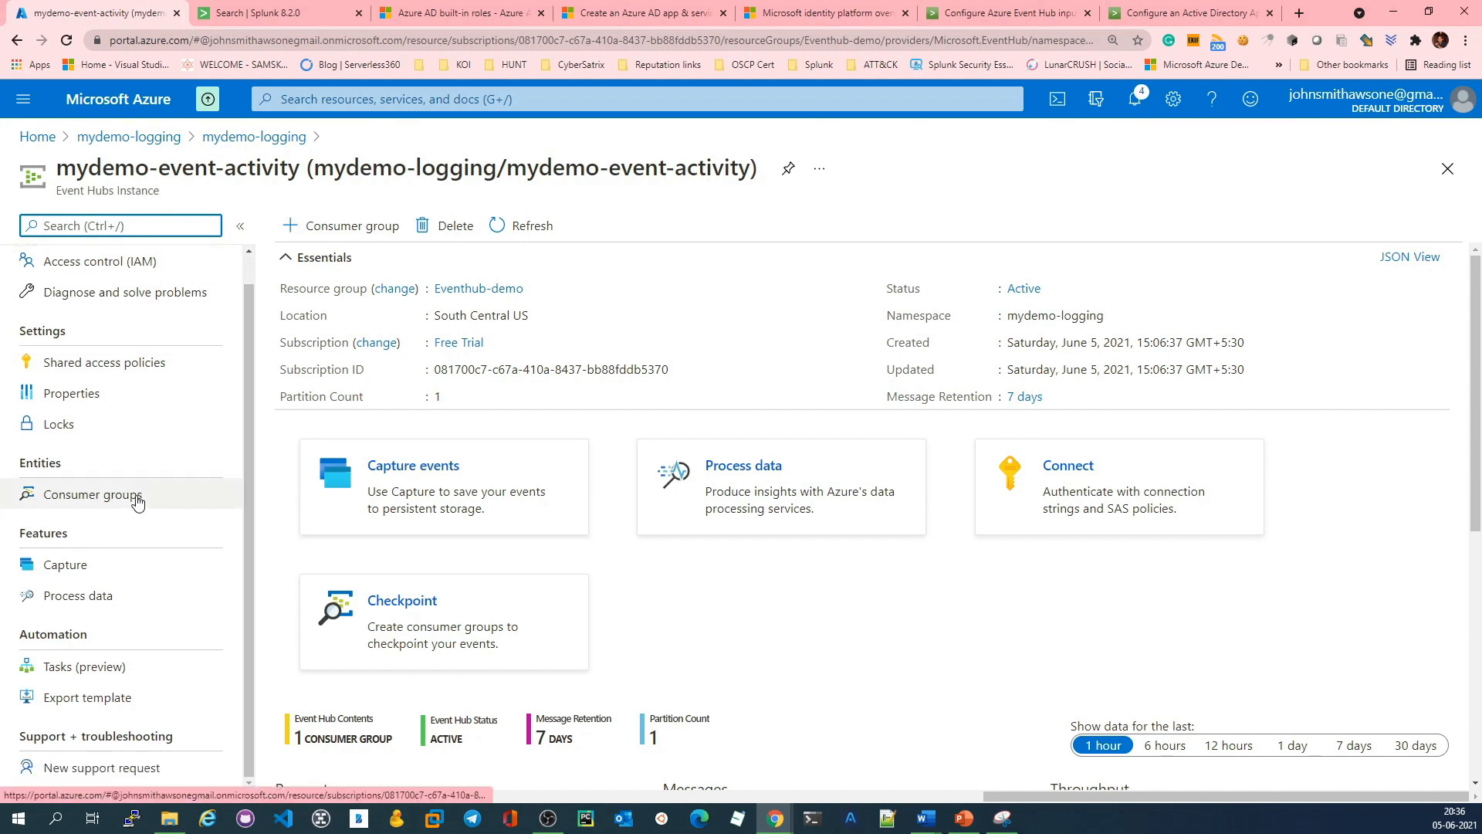
pyautogui.click(132, 496)
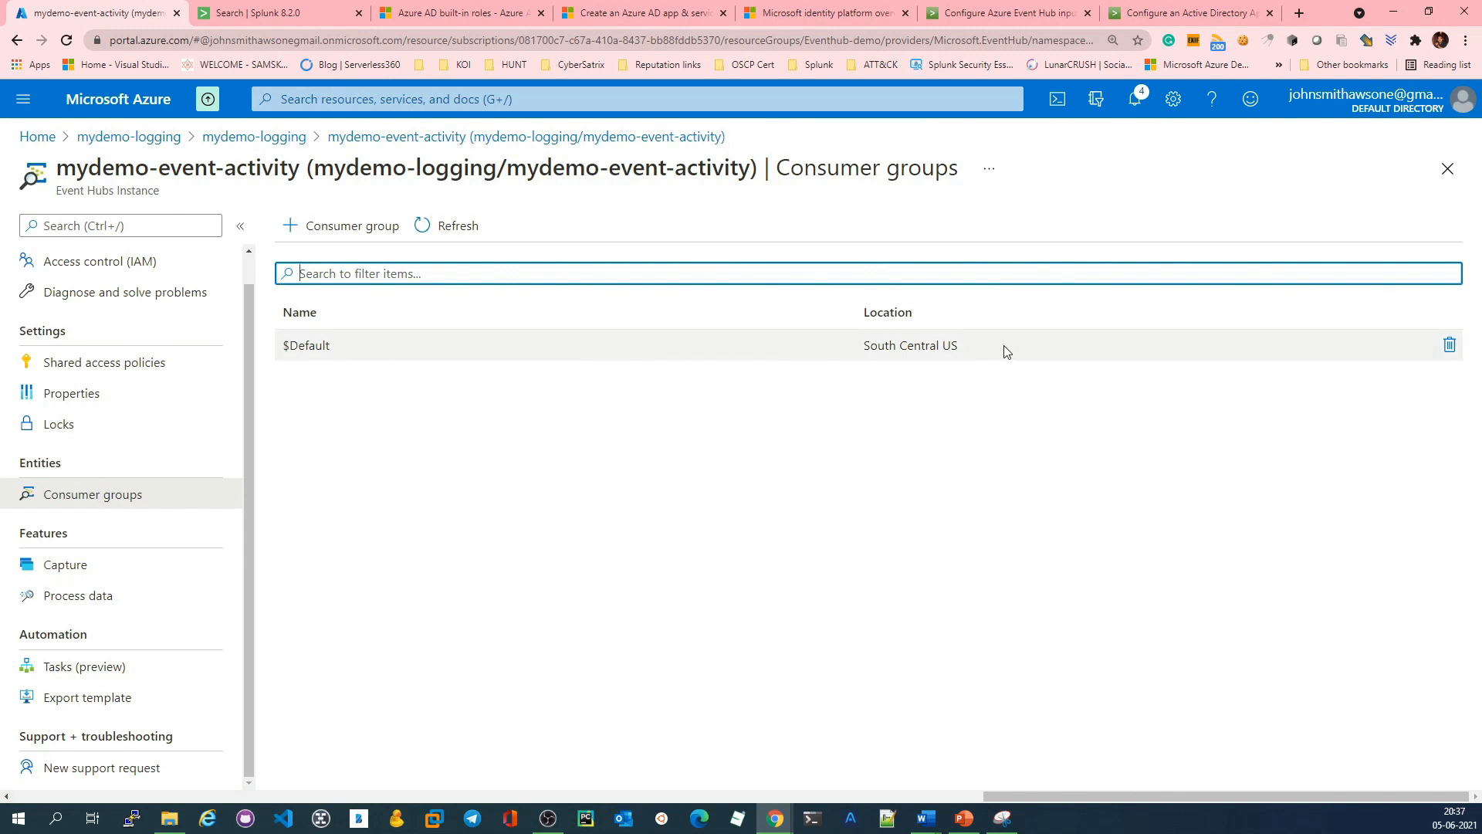
pyautogui.click(480, 346)
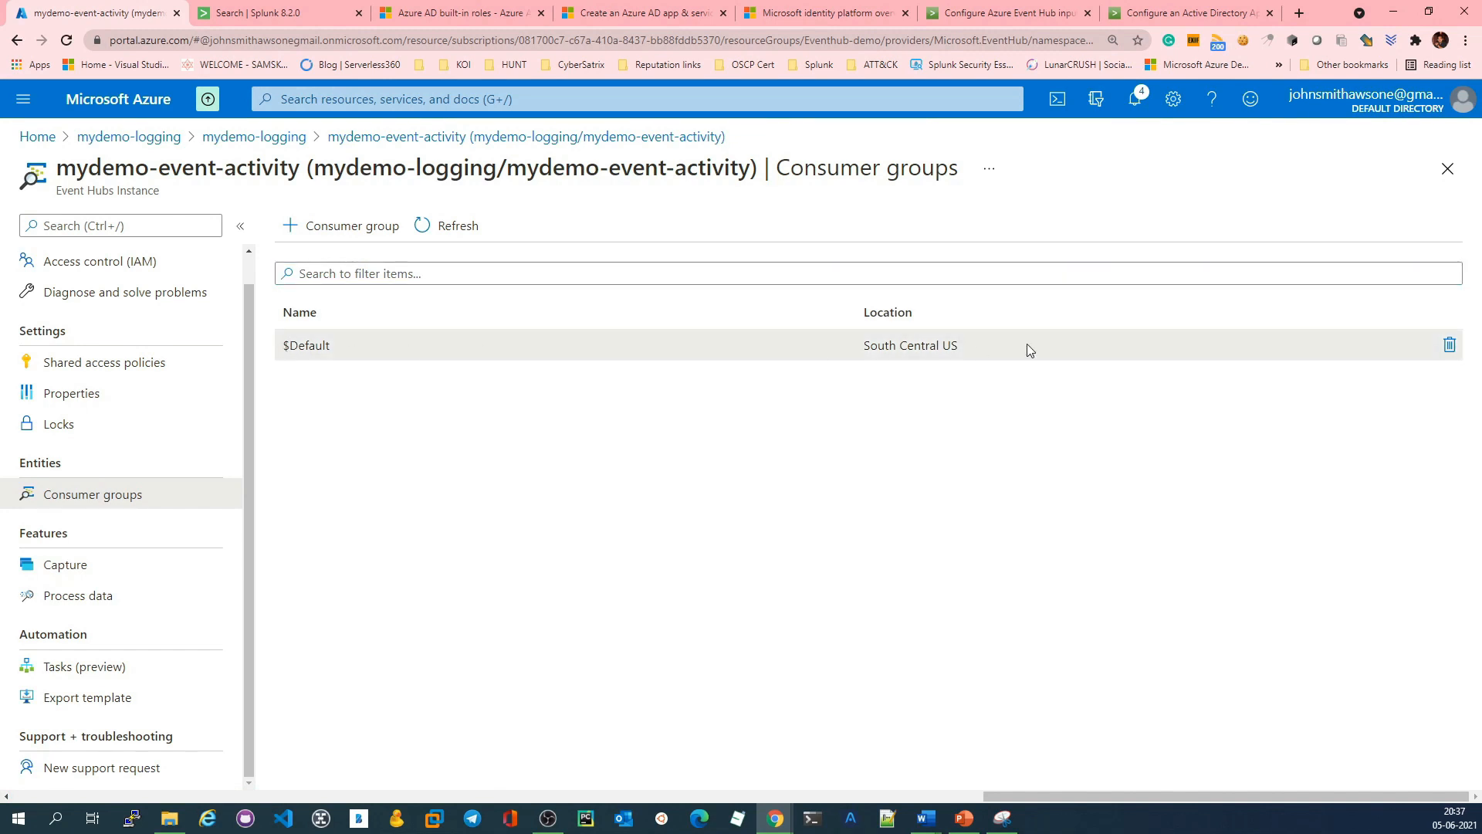
pyautogui.click(364, 225)
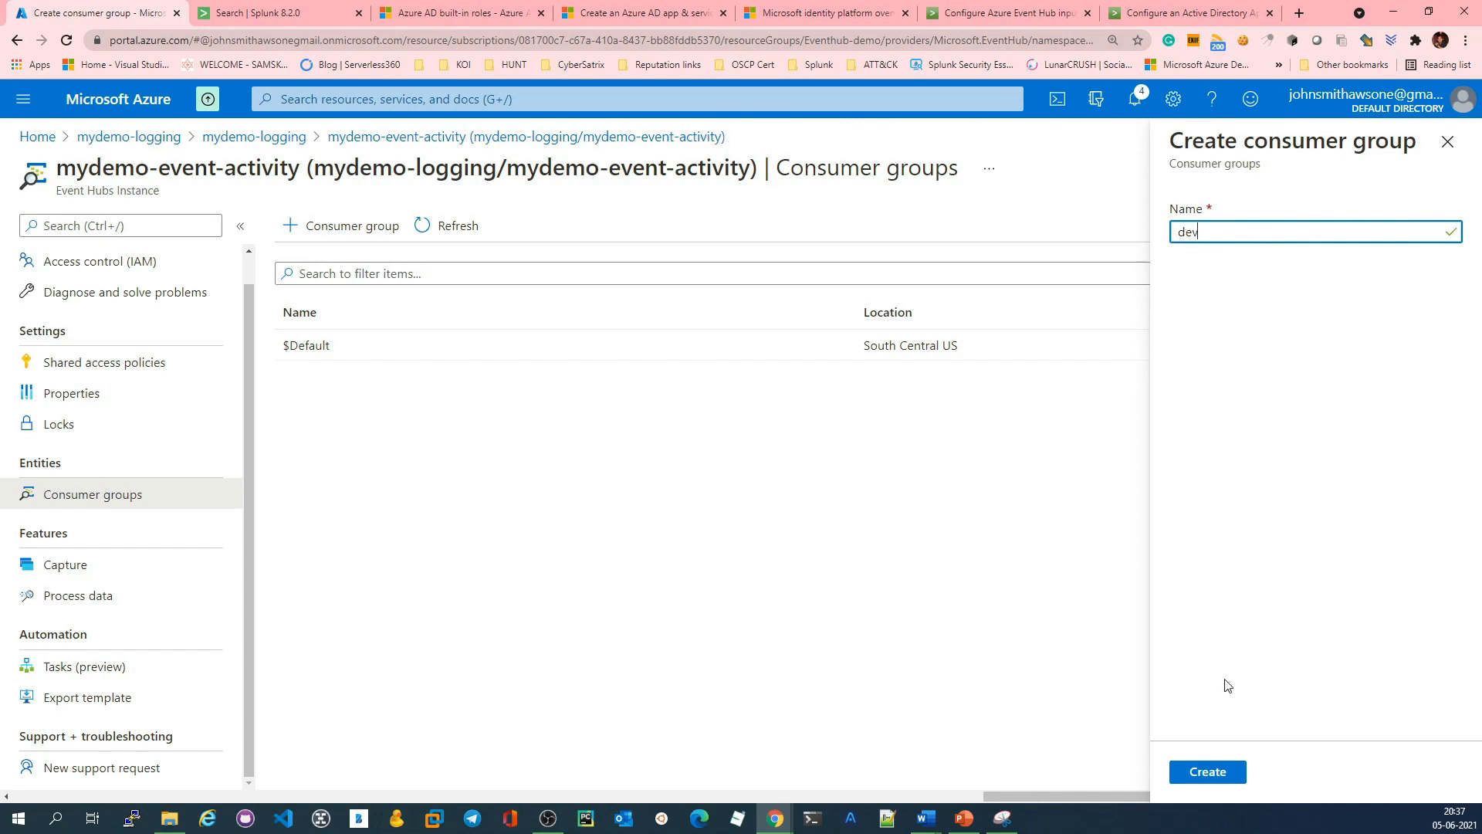
pyautogui.click(1217, 772)
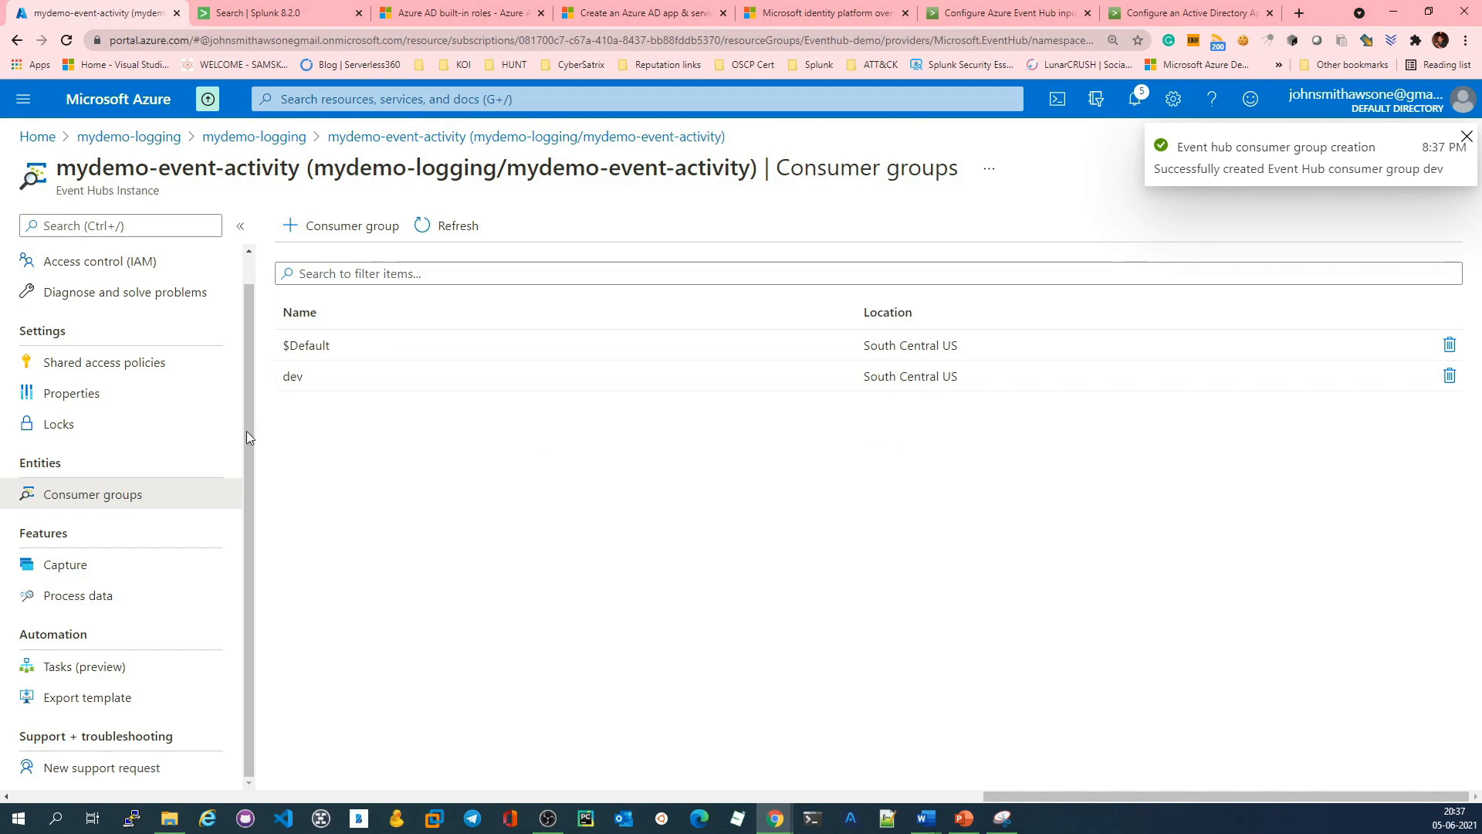
# Step: Examine the primary-key connection string in the namespace's RootManageSharedAccessKey shared access policy, and close the policy
pyautogui.click(267, 137)
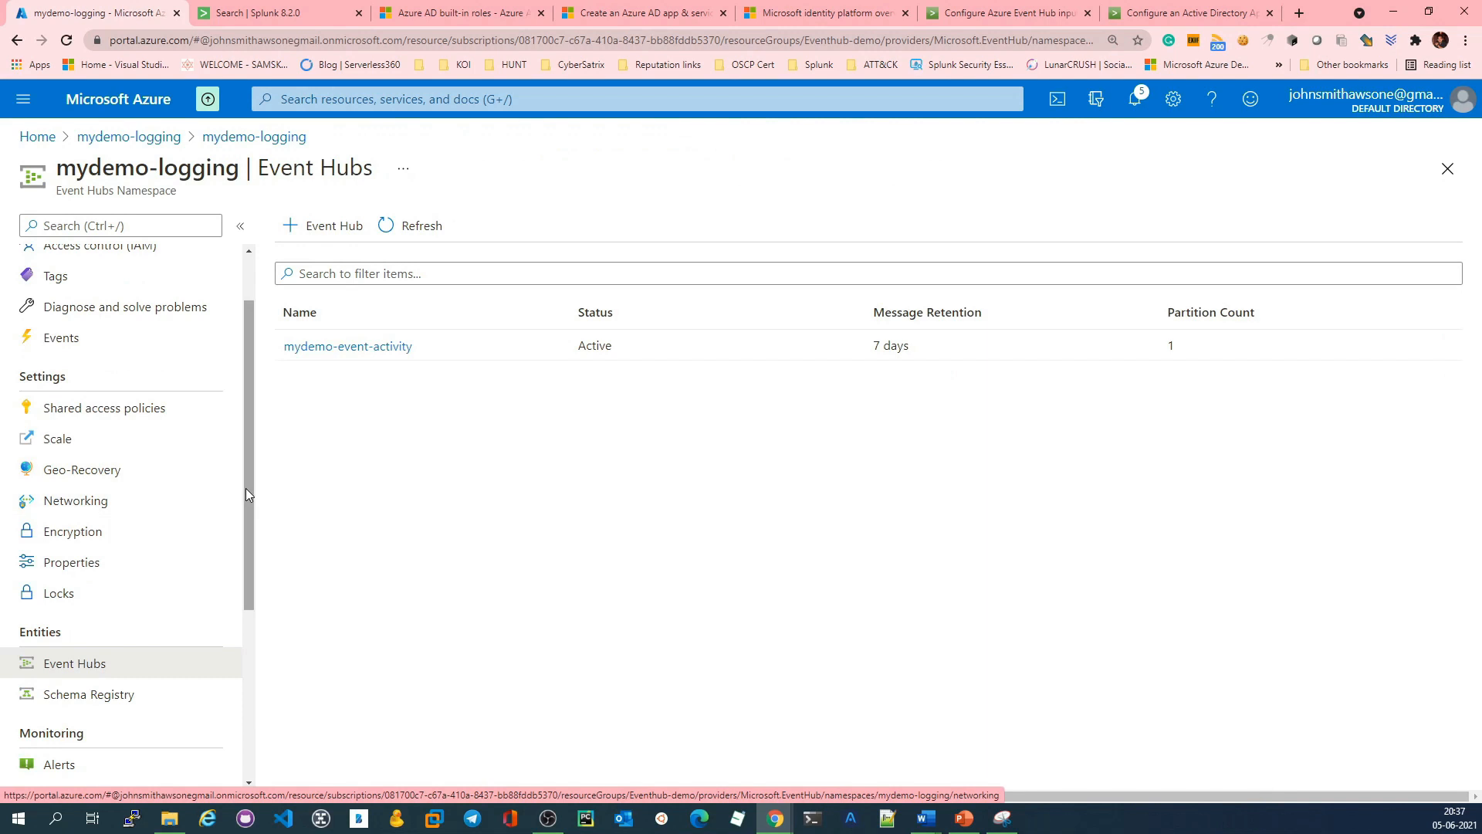
pyautogui.click(127, 414)
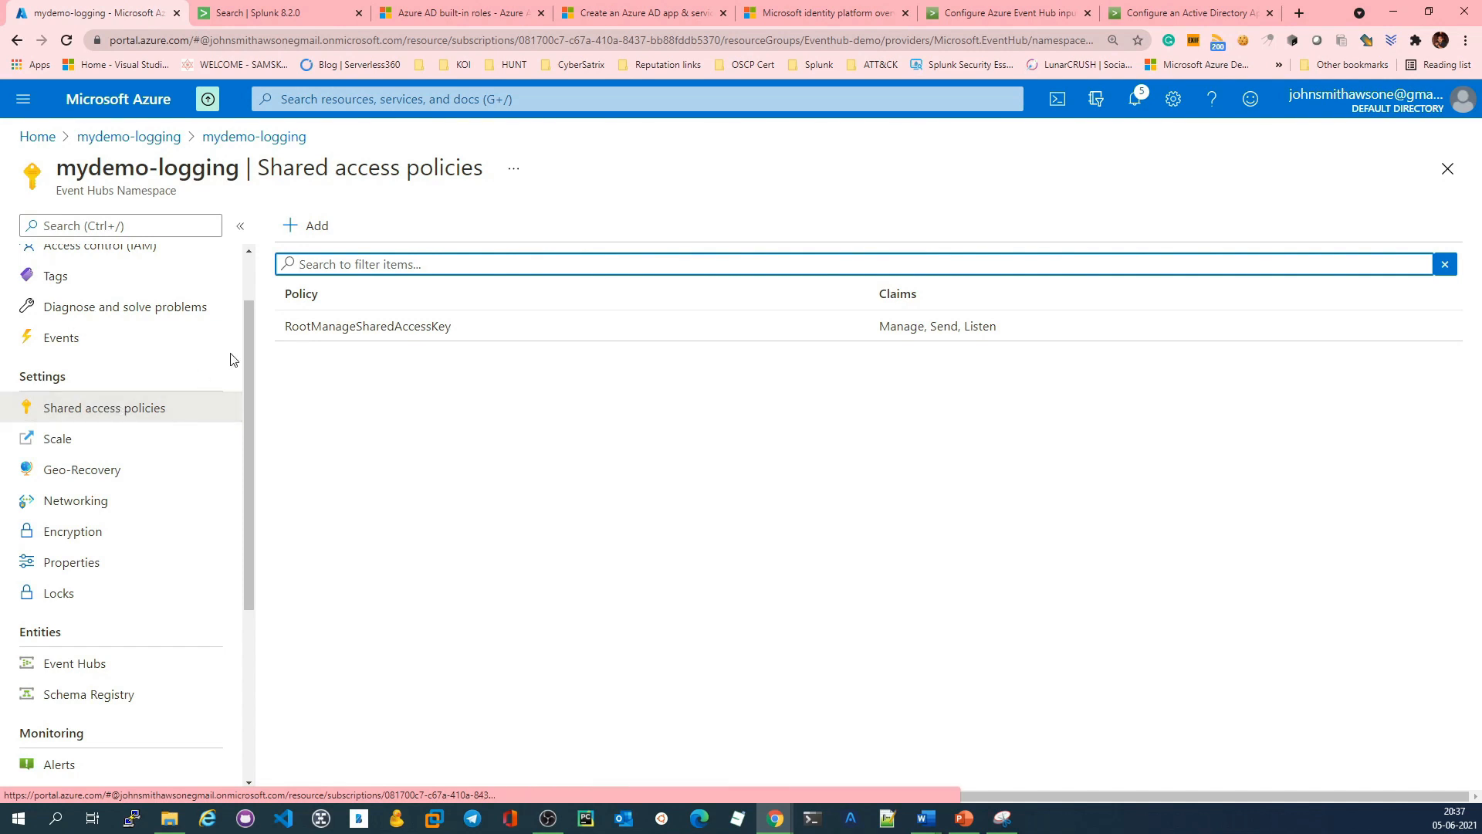
pyautogui.click(310, 331)
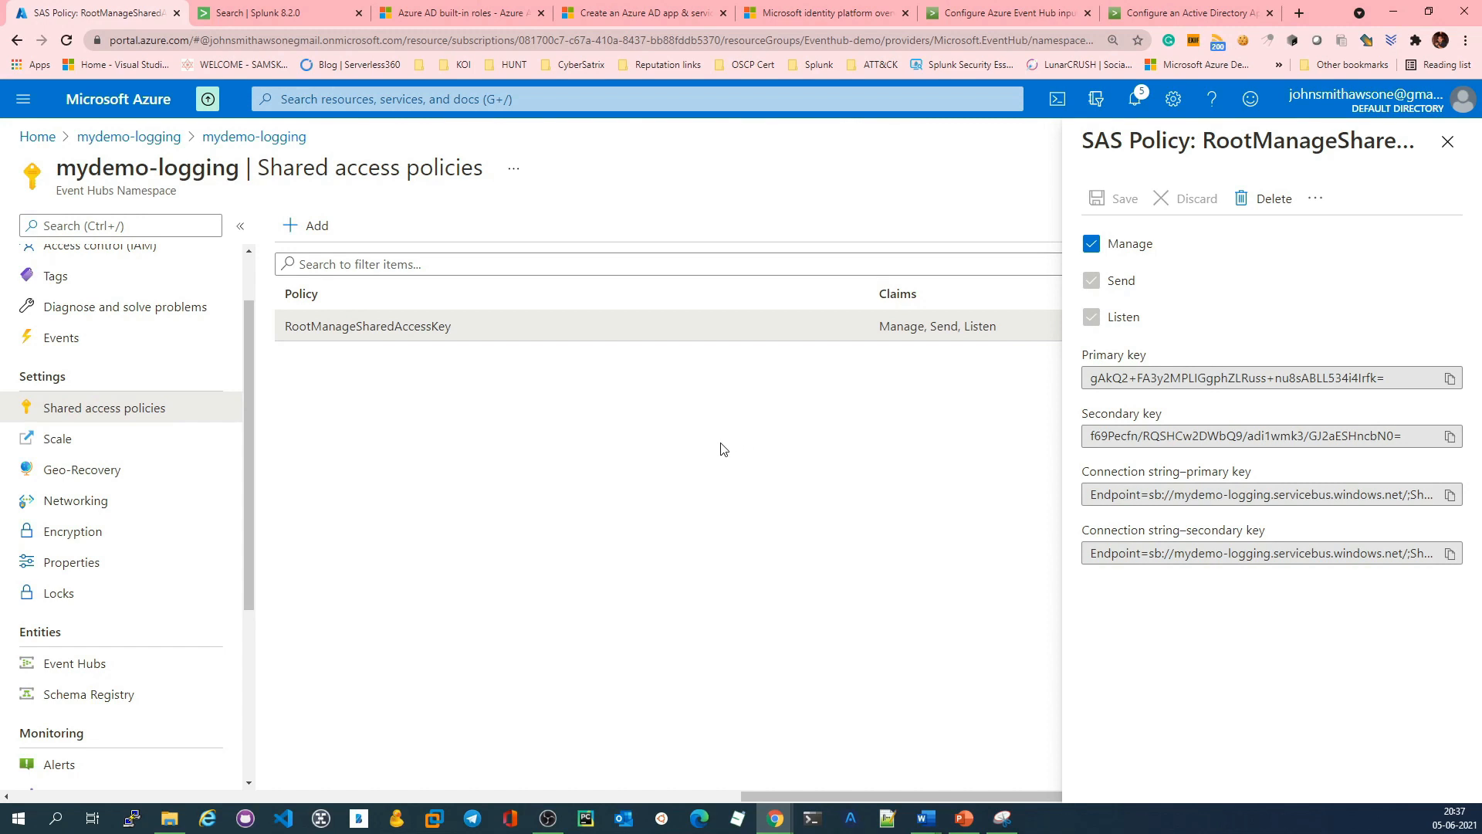
pyautogui.moveTo(1088, 498); pyautogui.dragTo(1453, 501)
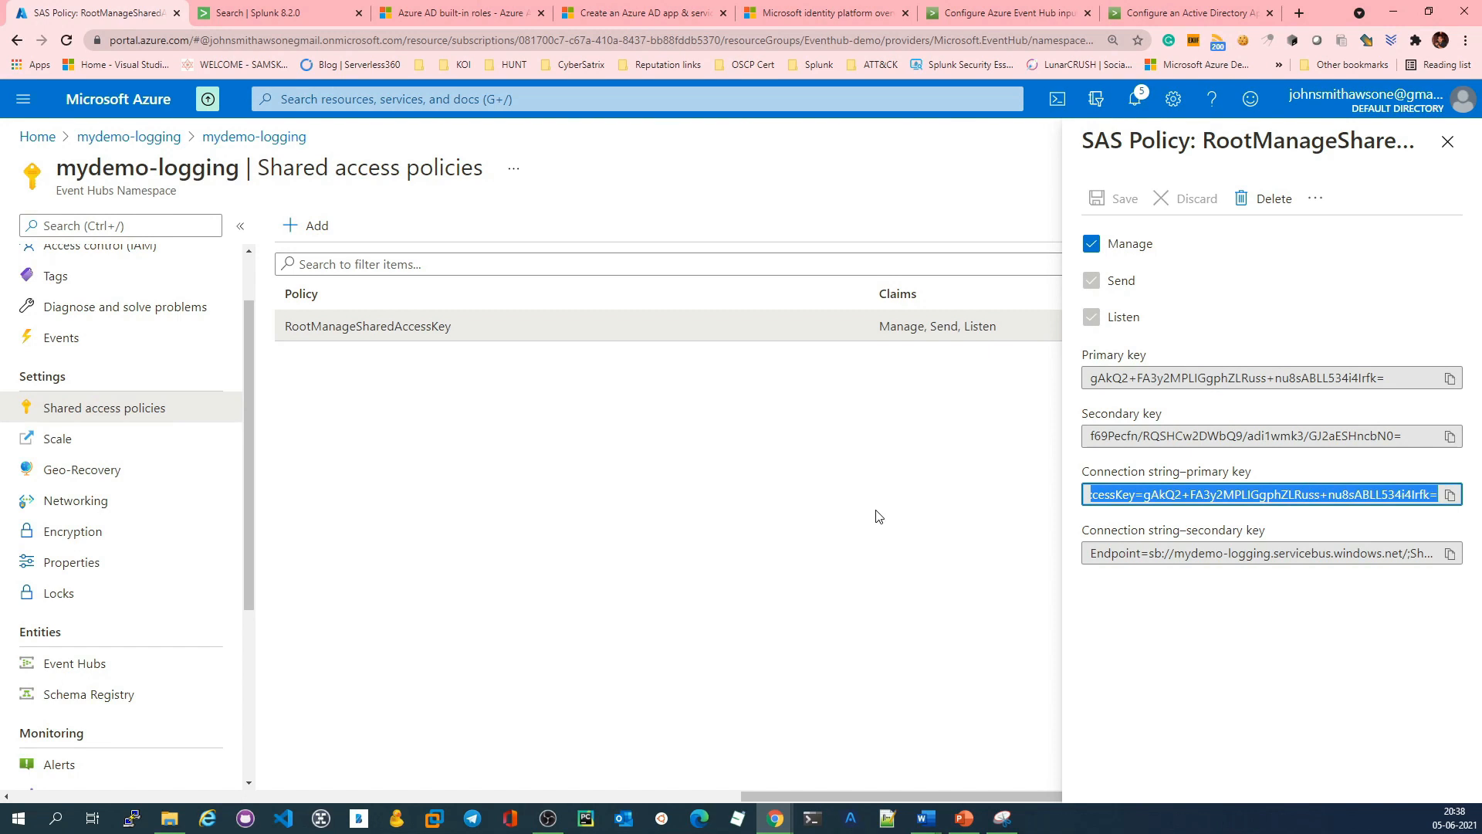
pyautogui.click(1167, 495)
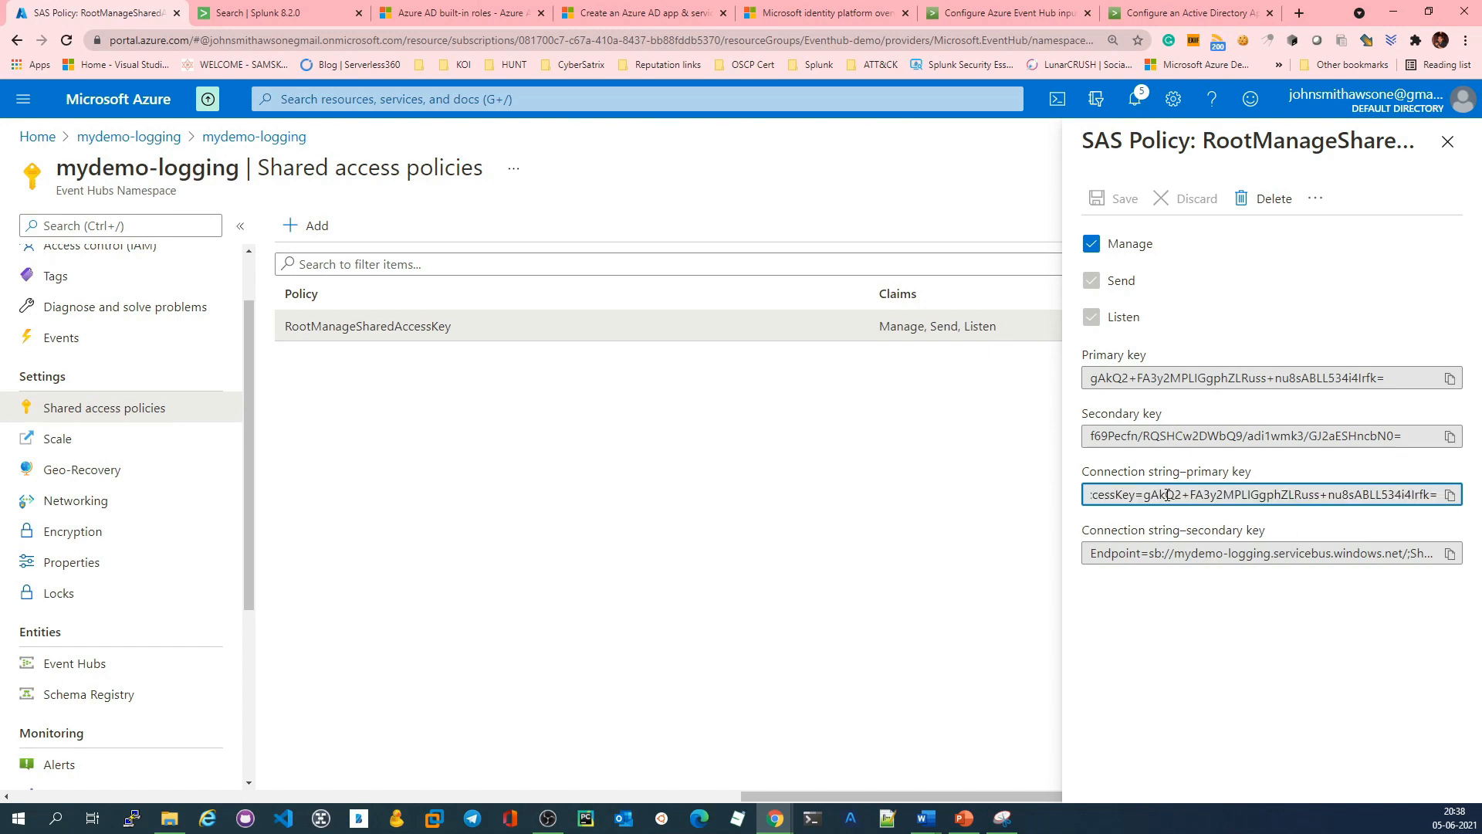
pyautogui.moveTo(1129, 471); pyautogui.dragTo(1254, 472)
pyautogui.click(716, 556)
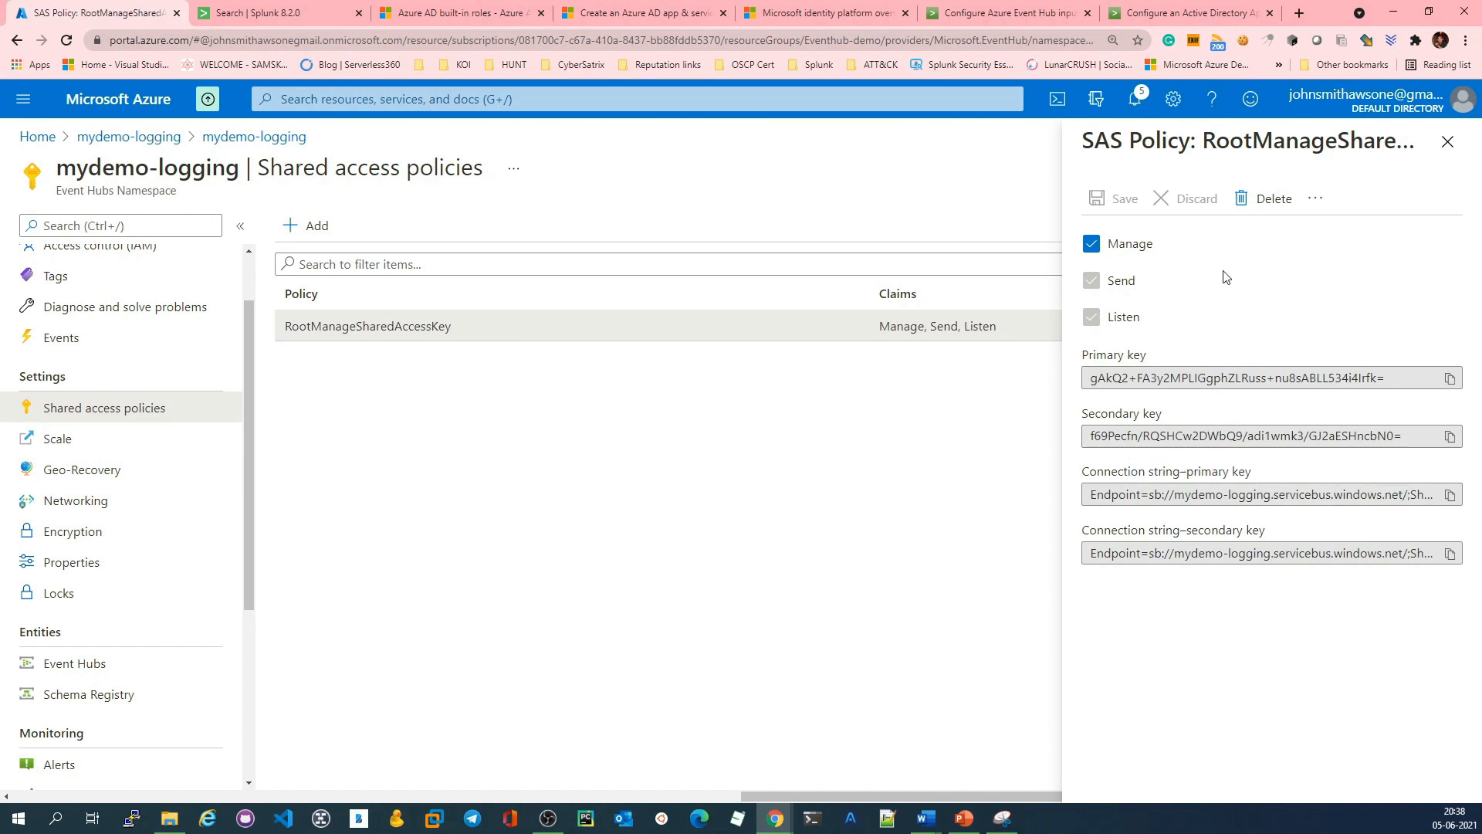
pyautogui.click(1447, 141)
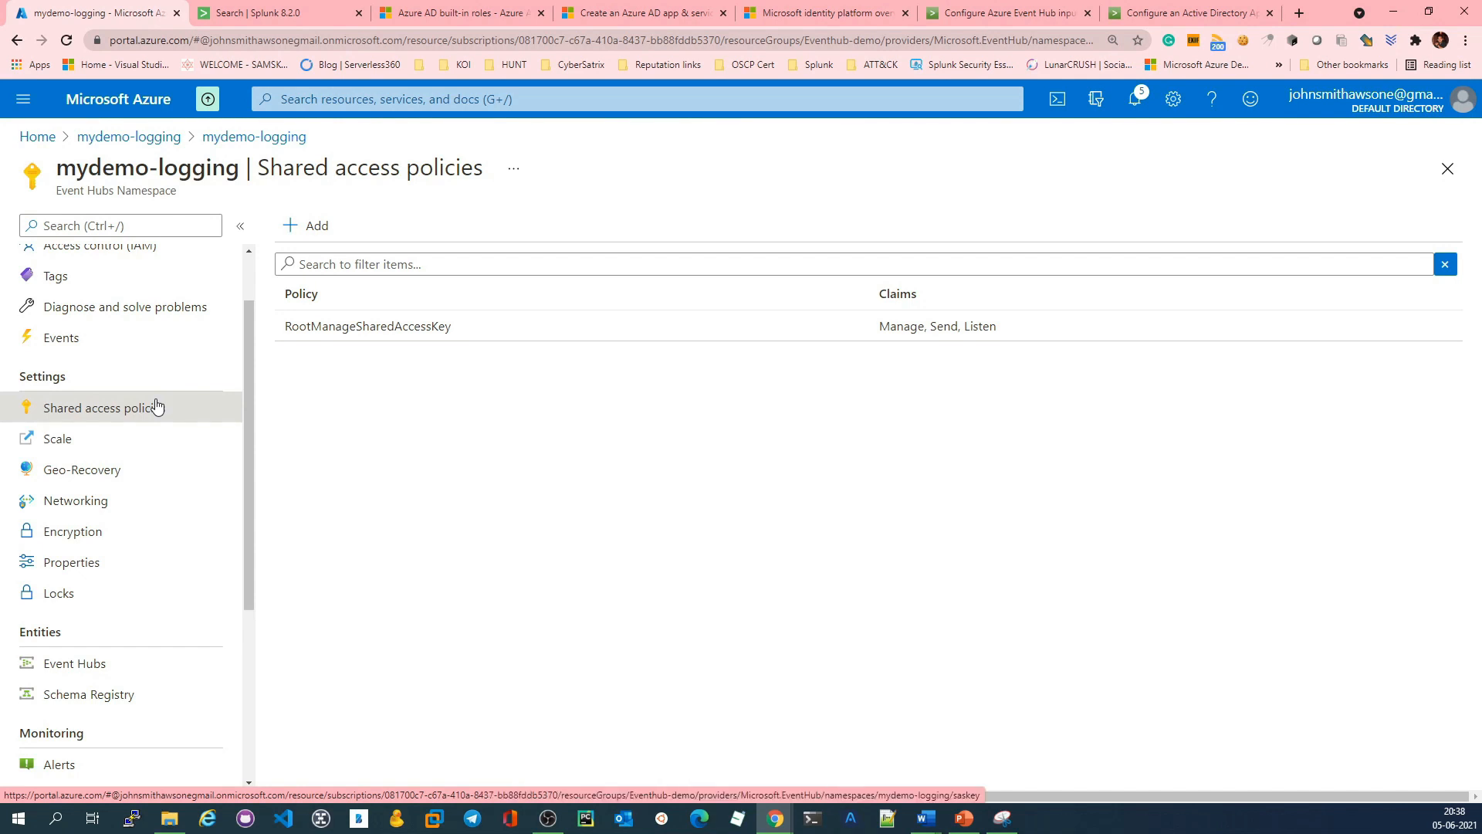
# Step: Check the shared access policies of the mydemo-event-activity event hub and return to the mydemo-logging deployment overview
pyautogui.click(90, 672)
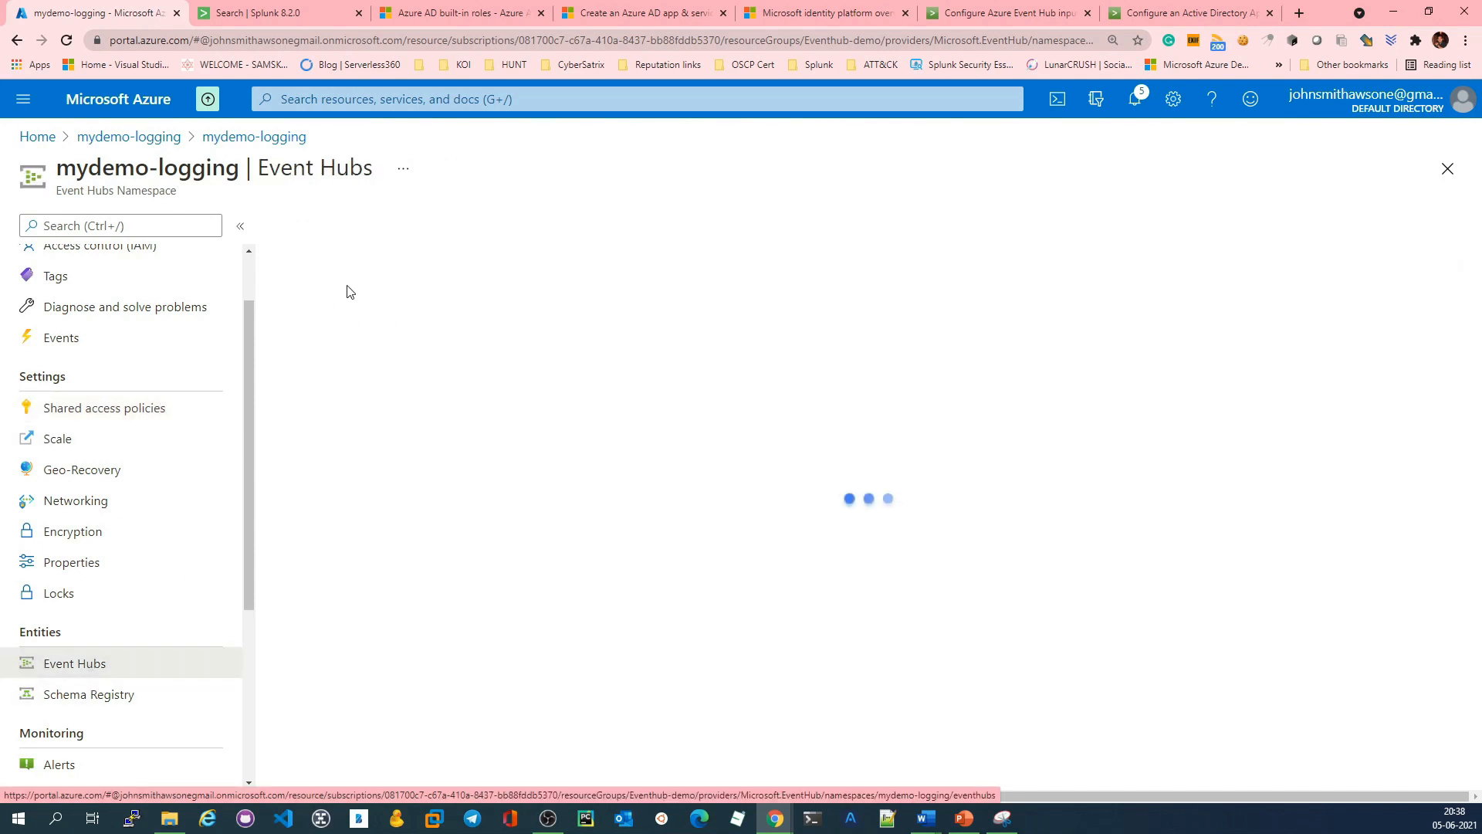
pyautogui.click(343, 318)
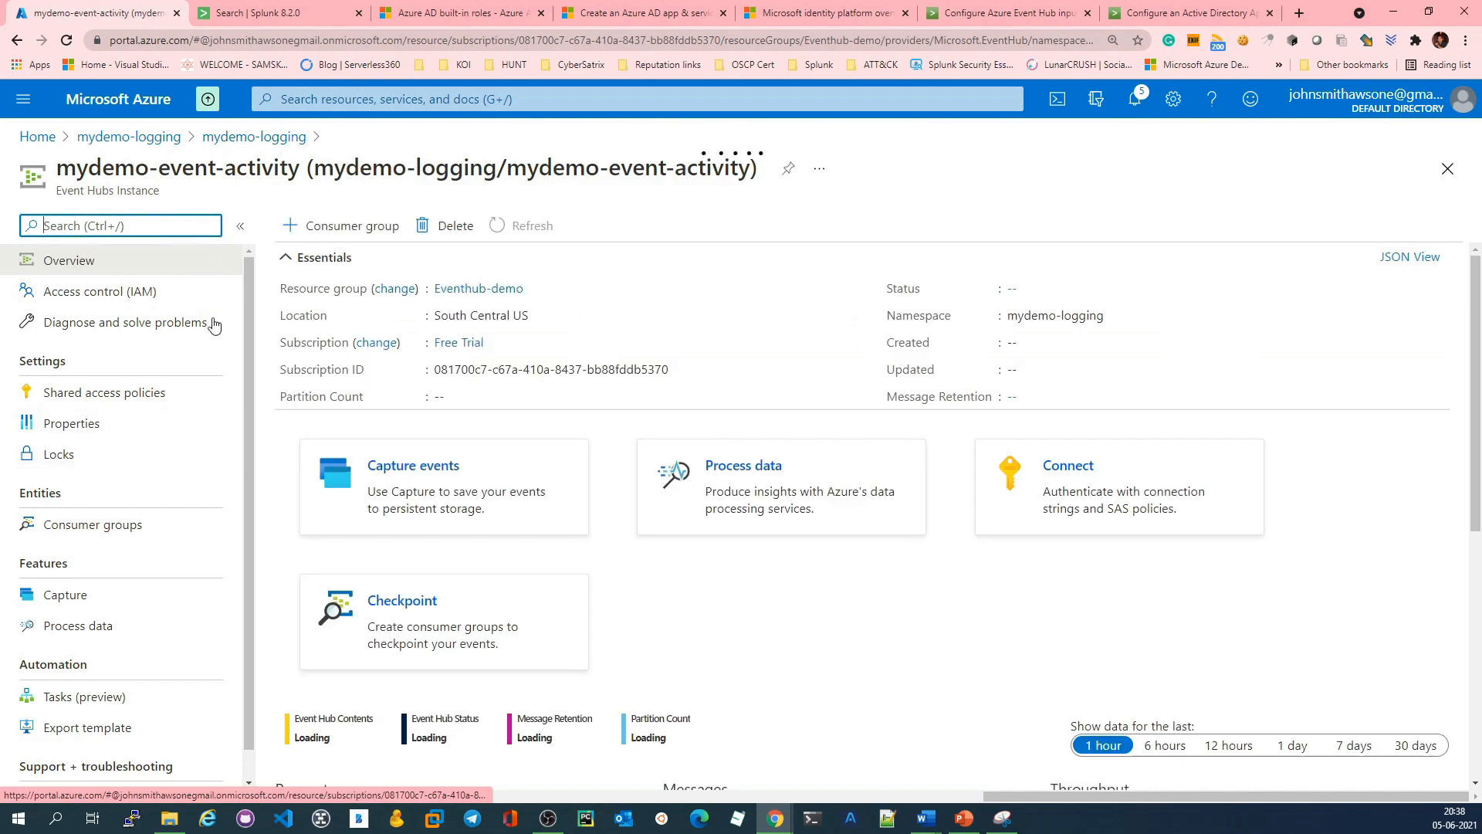
pyautogui.click(124, 392)
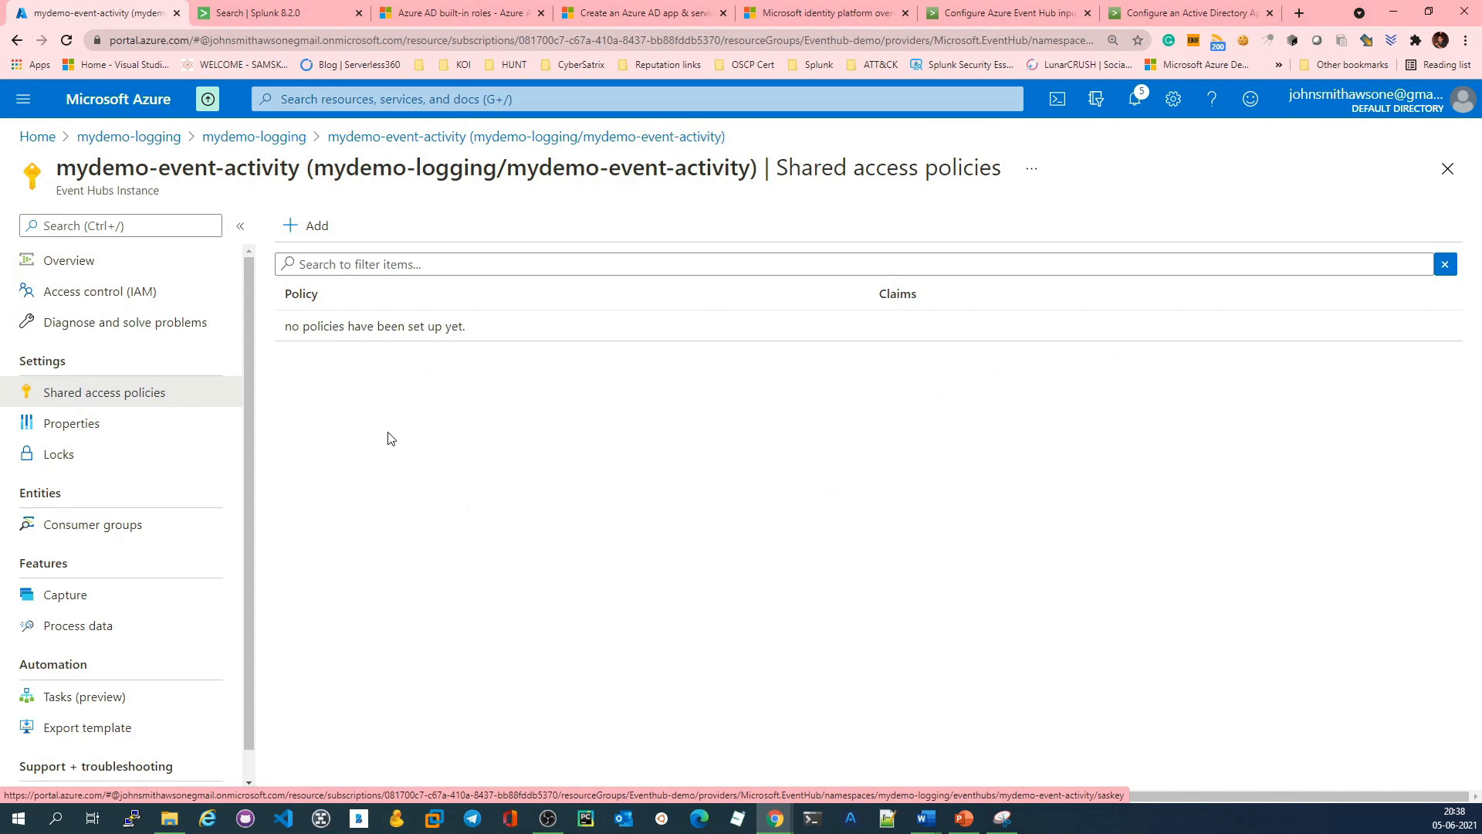
pyautogui.click(490, 136)
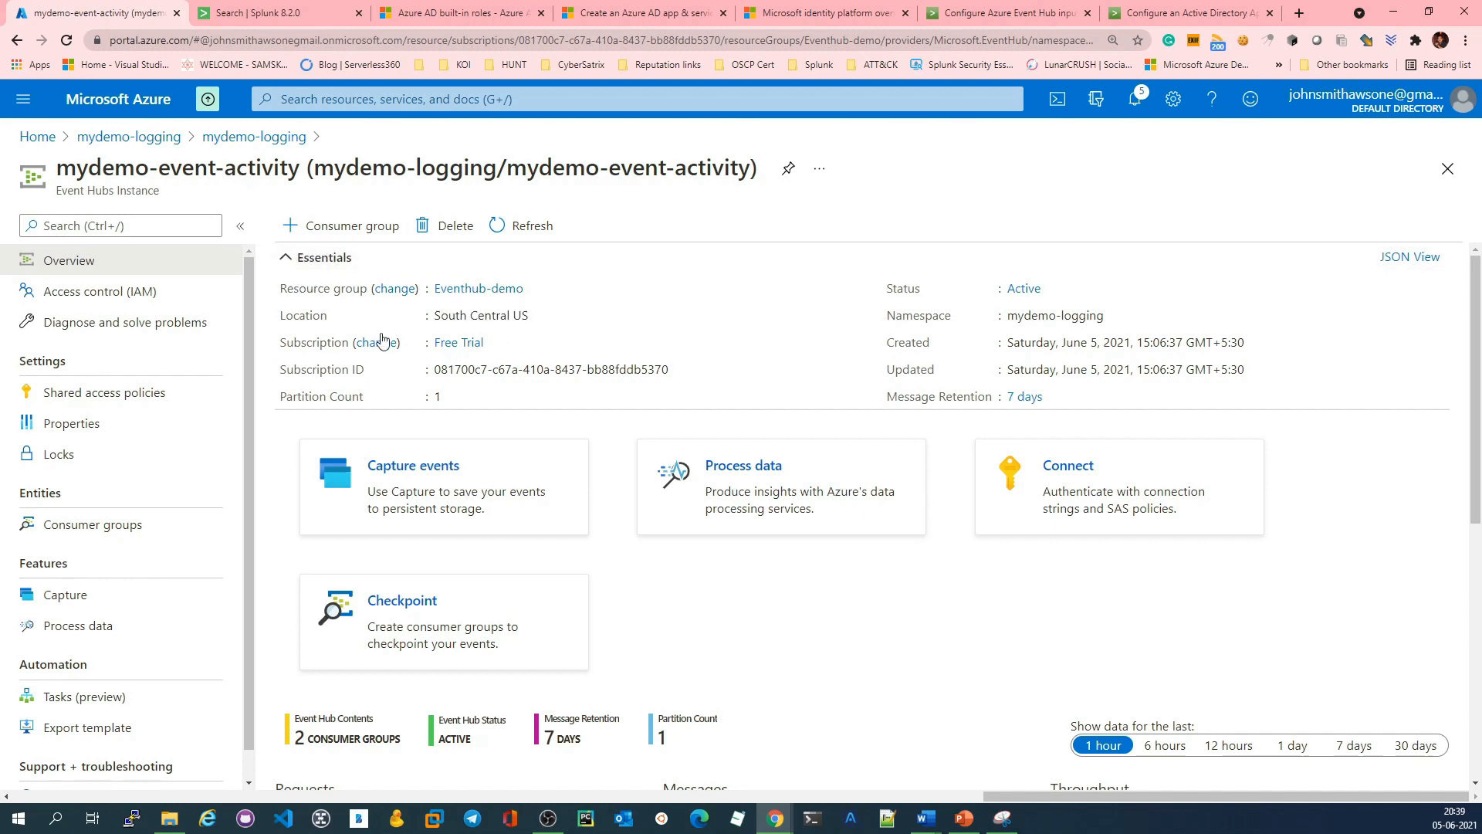
pyautogui.click(126, 140)
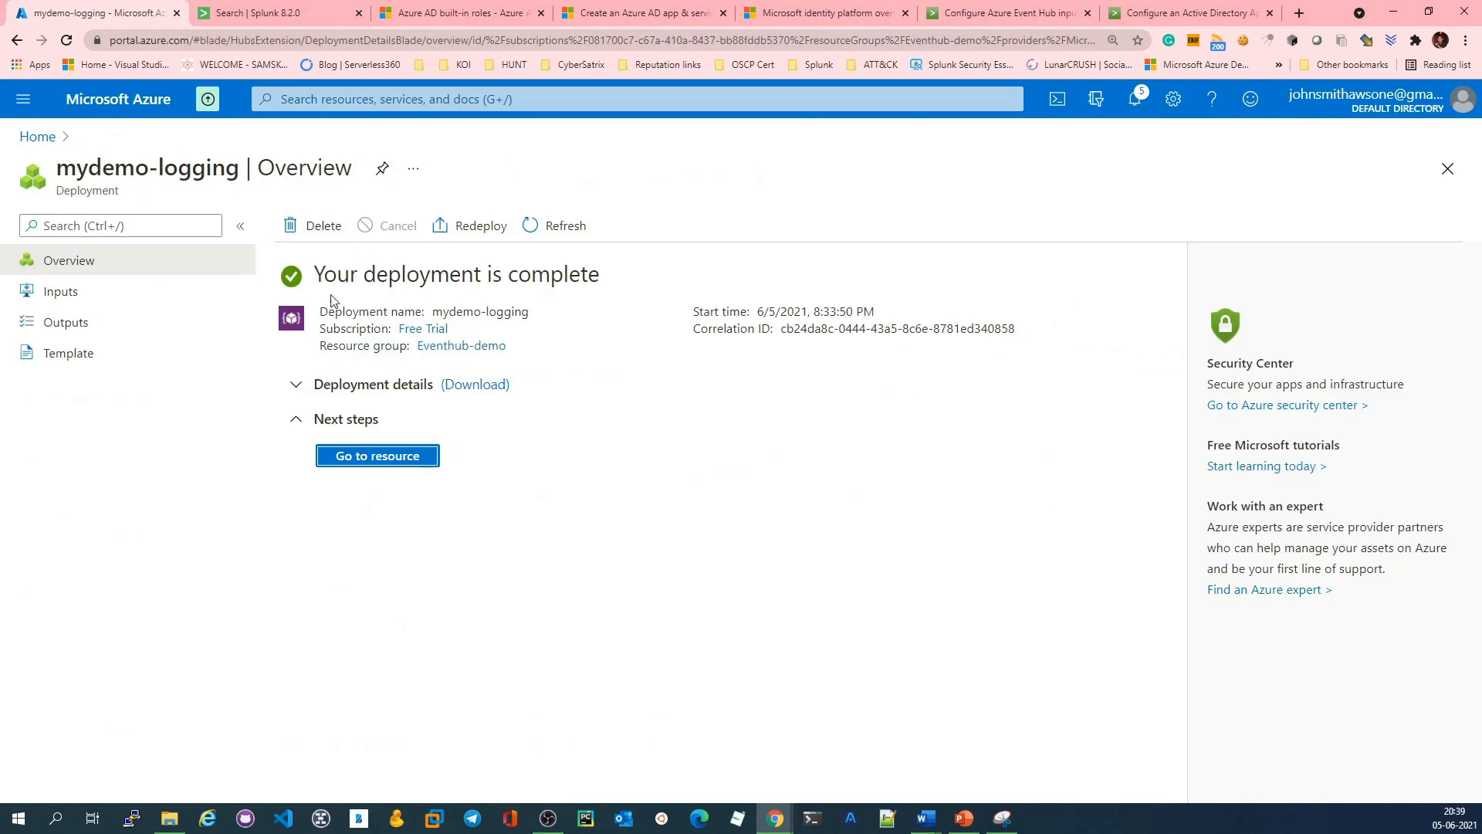
# Step: Search the portal for Azure Active Directory and open the Default Directory's app registrations
pyautogui.click(49, 141)
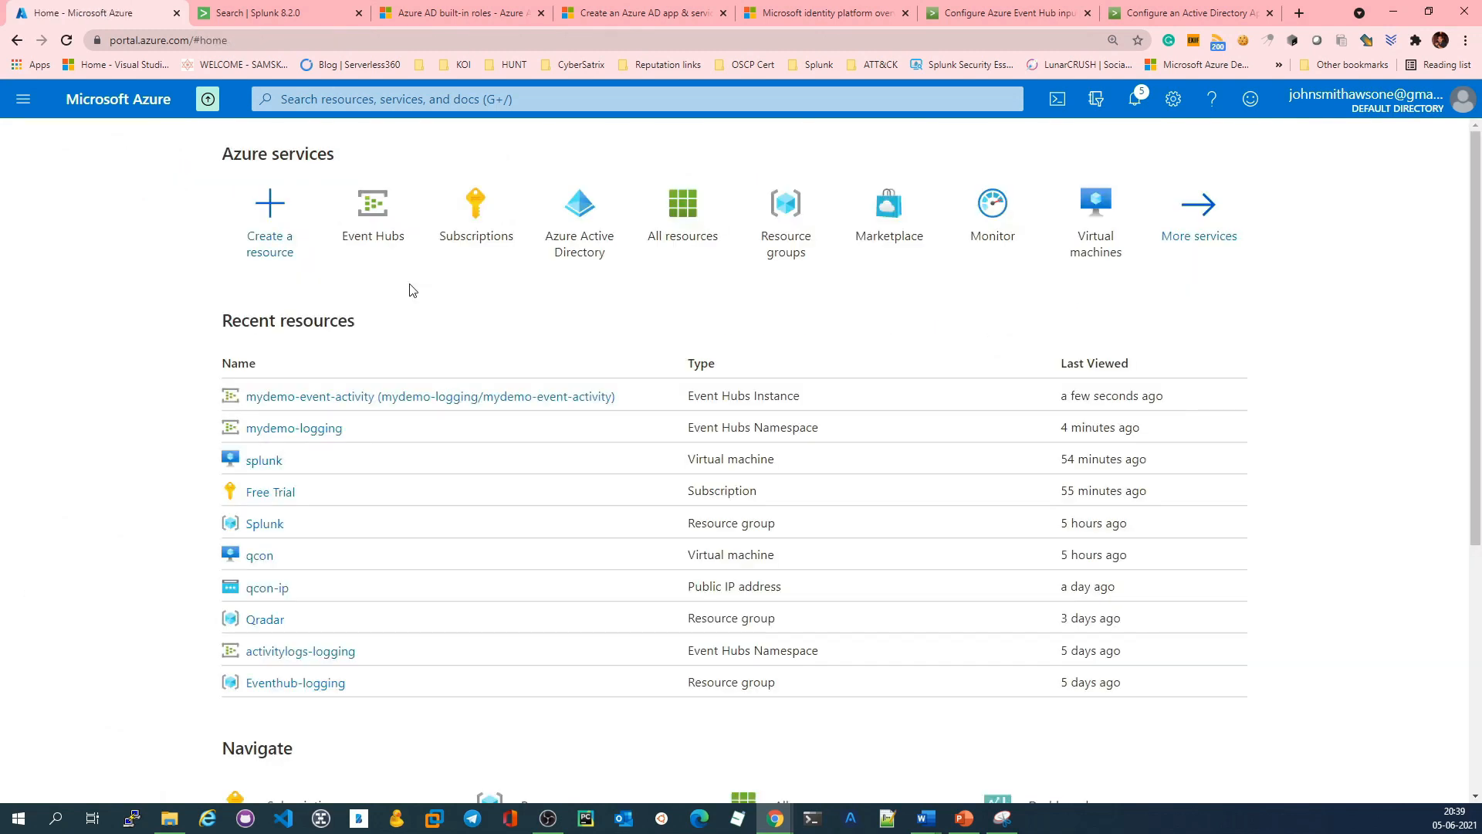
pyautogui.click(377, 104)
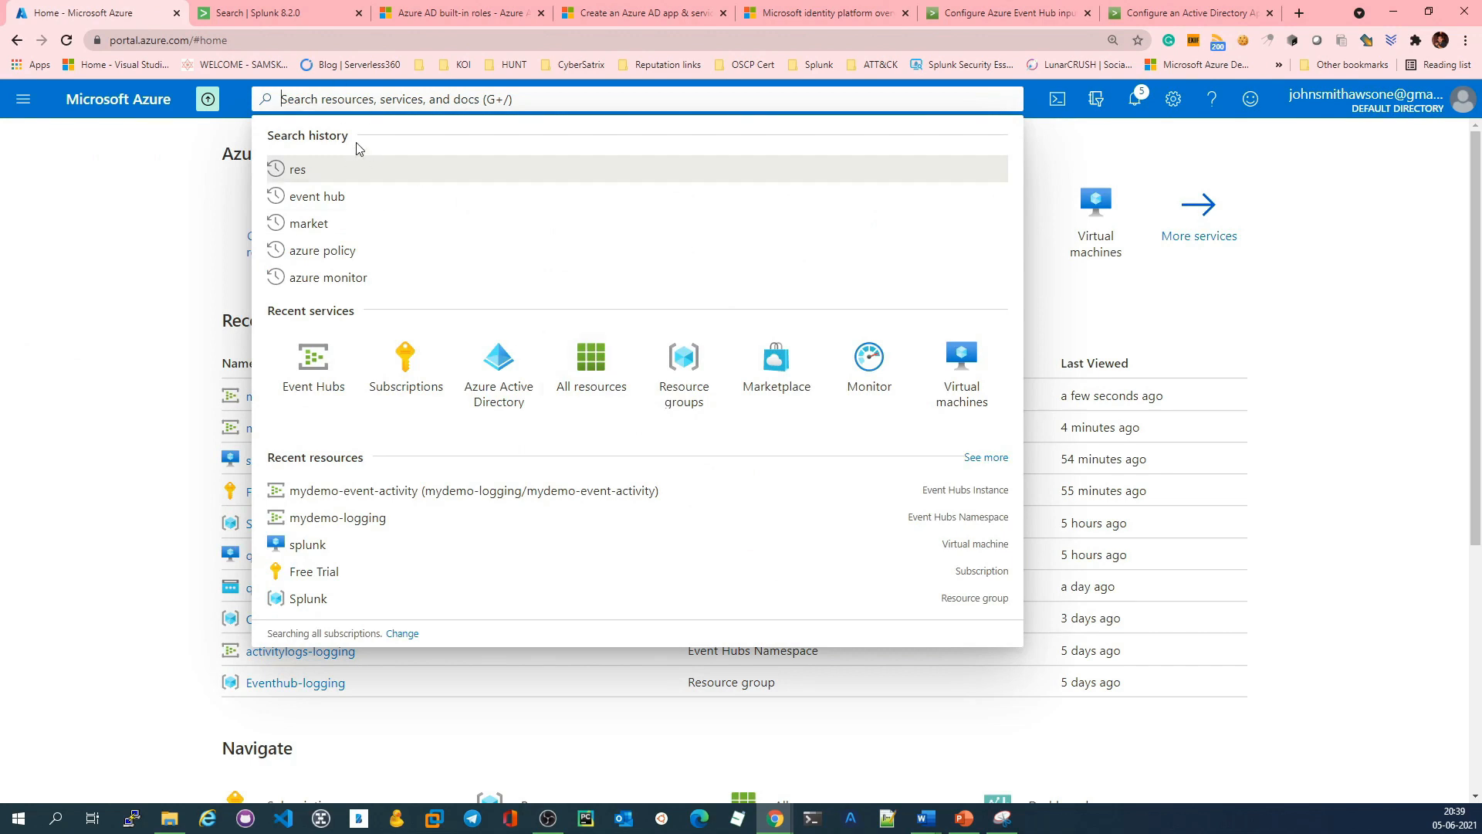
pyautogui.write('Azure A')
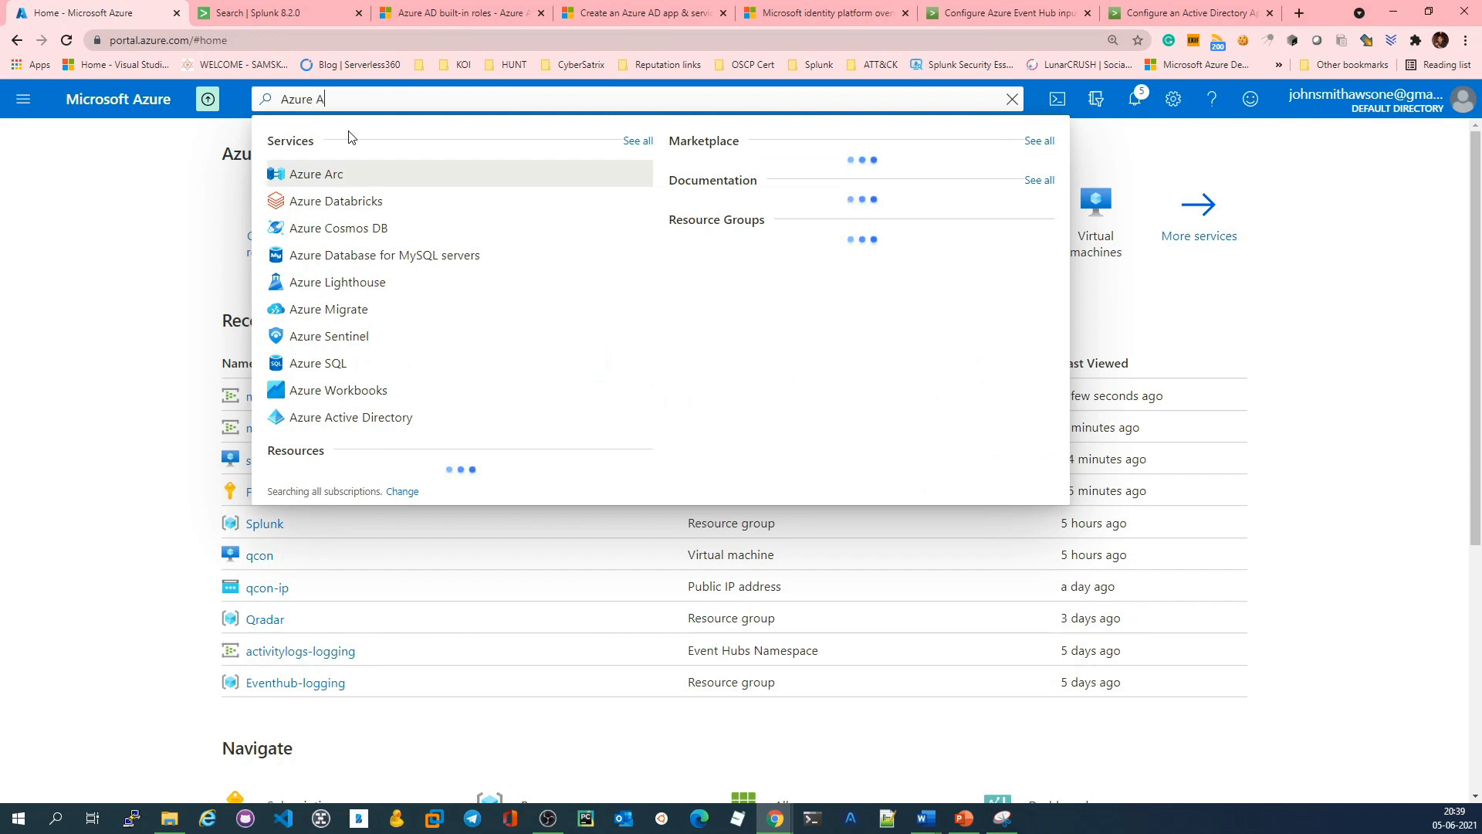
pyautogui.write('ctive direc')
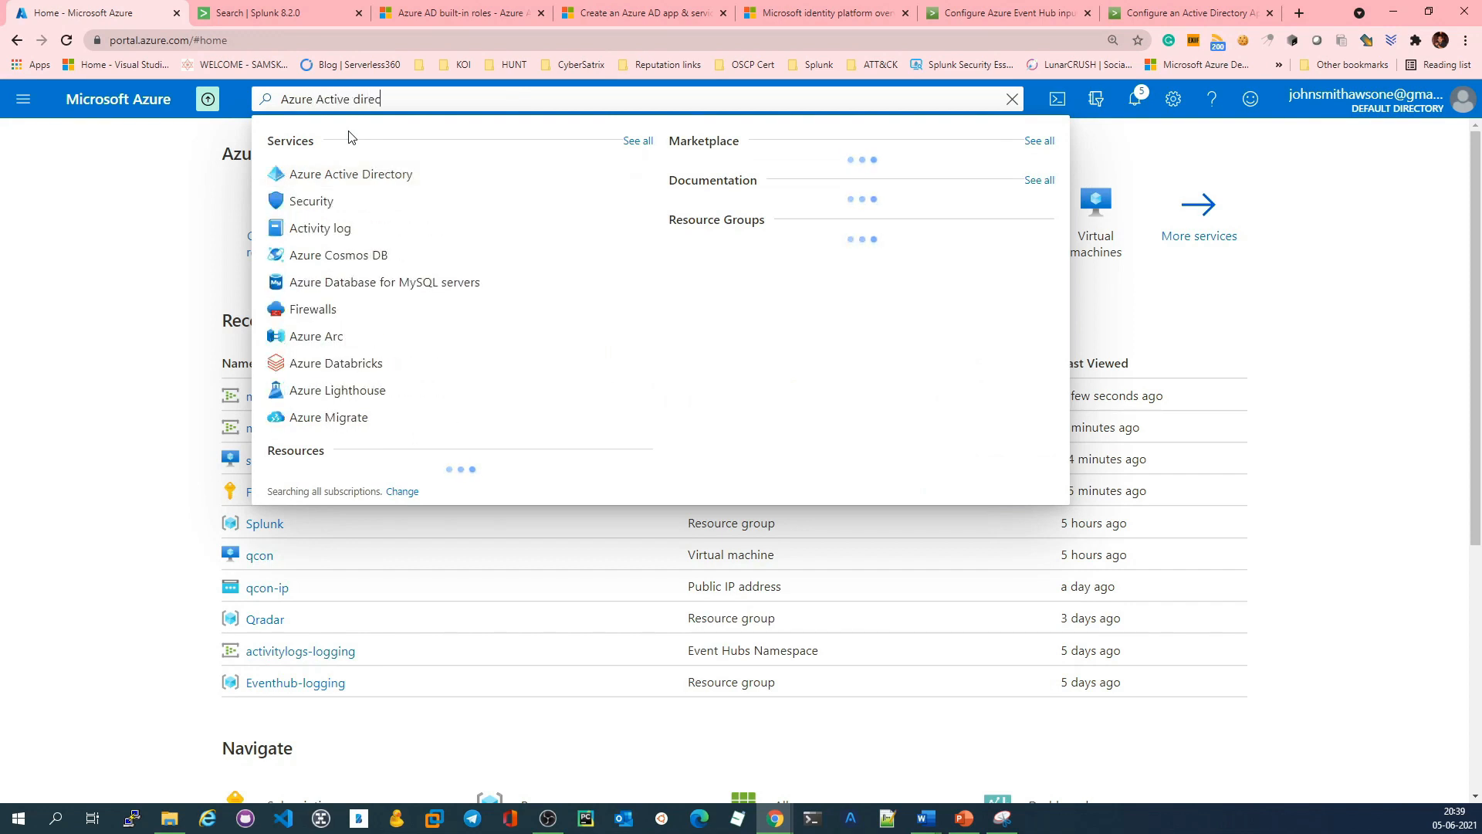
pyautogui.click(335, 185)
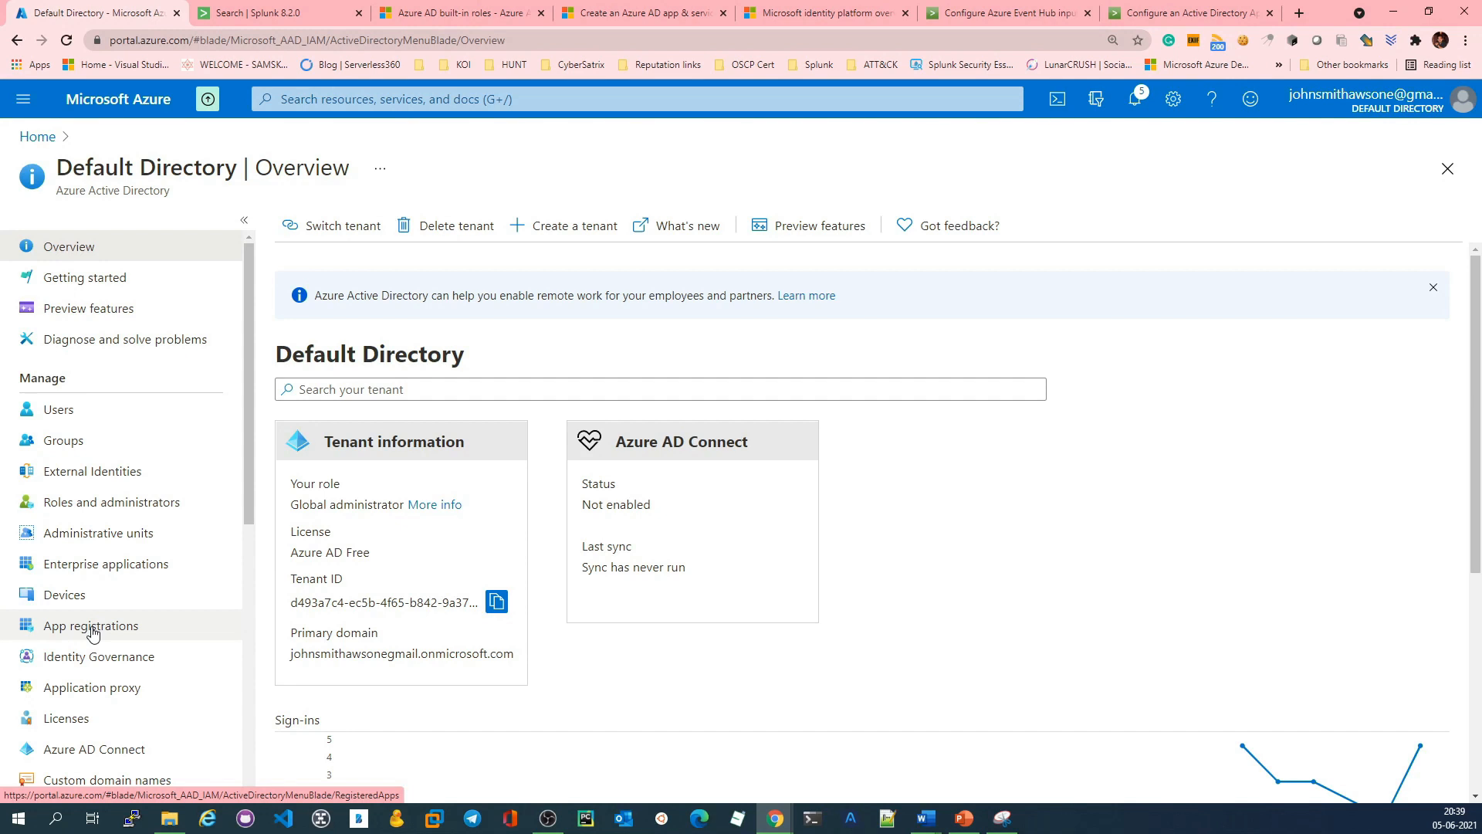
pyautogui.click(93, 634)
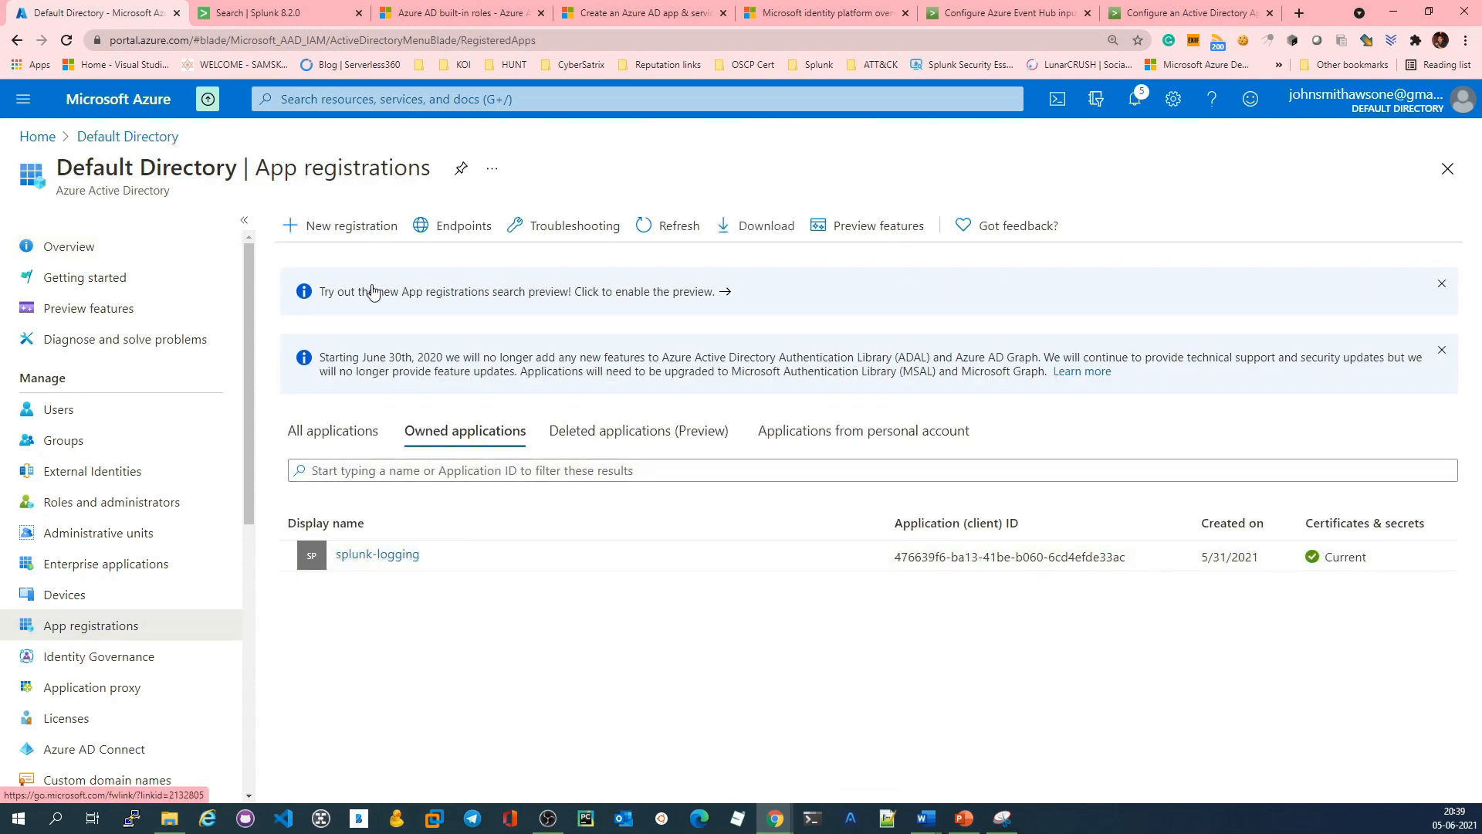
# Step: Register a new single-tenant application named eventhub-activity-logging without a redirect URI
pyautogui.click(354, 230)
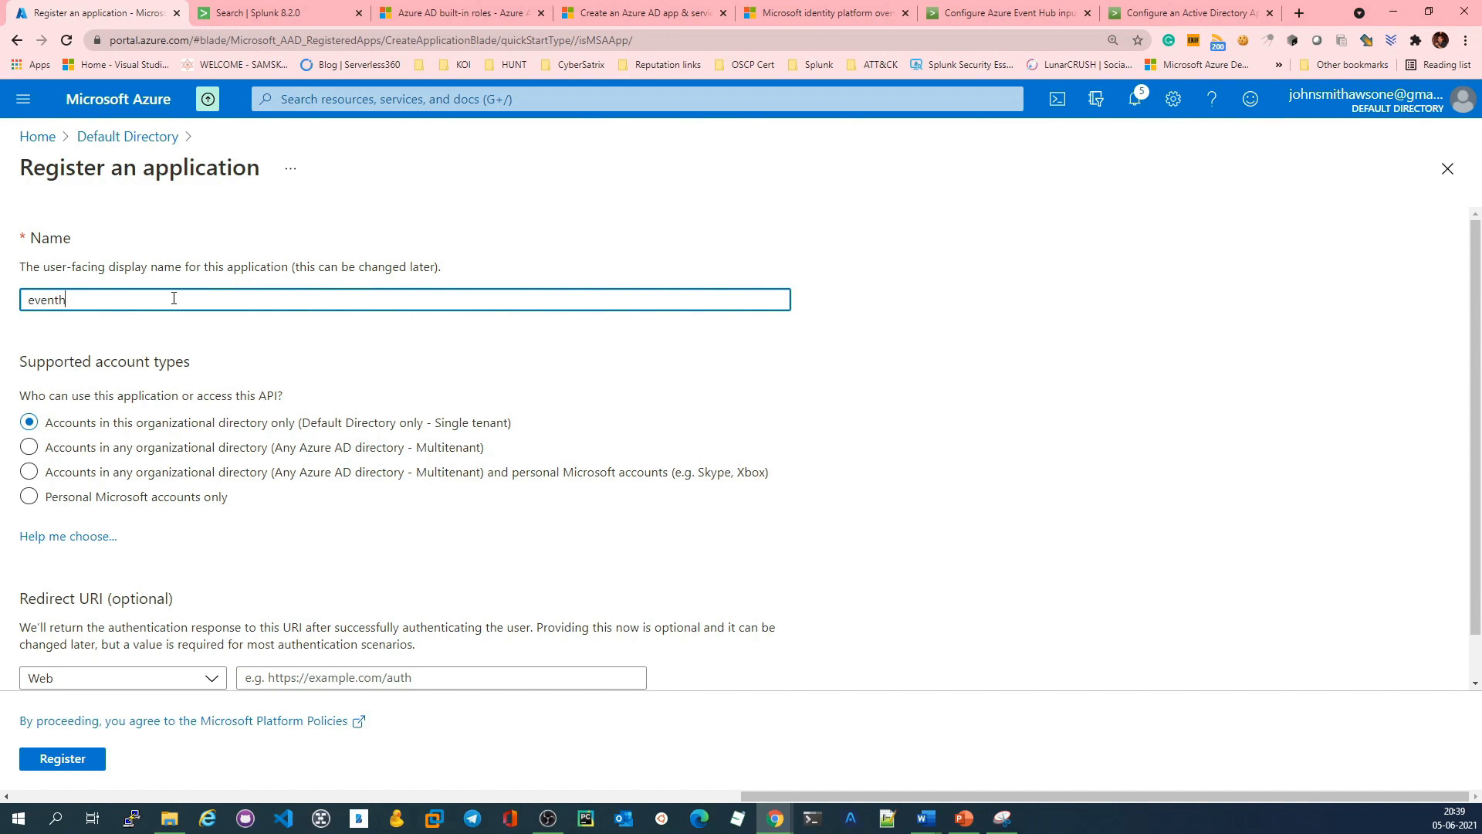
pyautogui.write('eventhub-activity-logging')
pyautogui.click(302, 332)
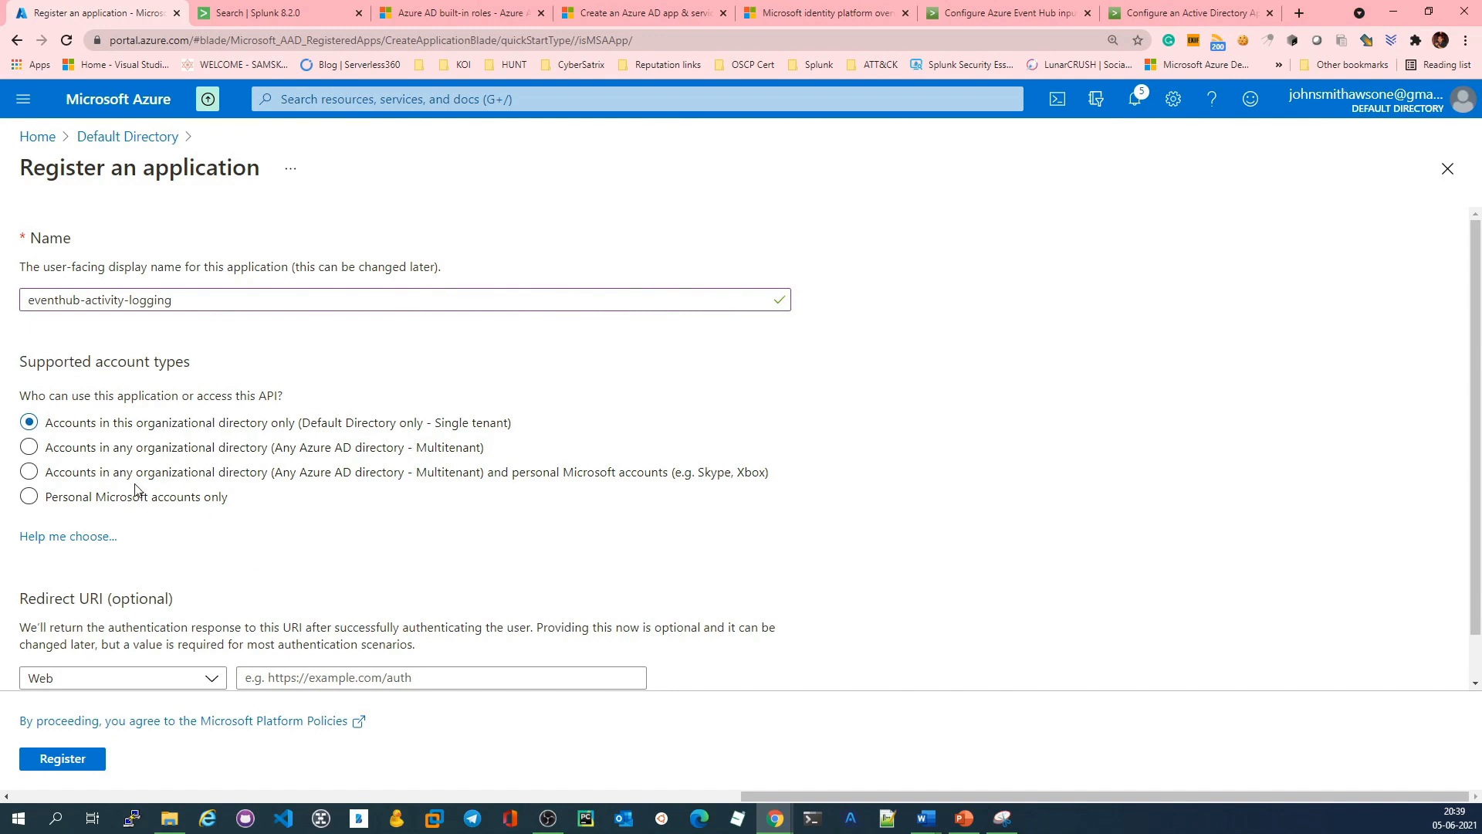
pyautogui.click(310, 480)
pyautogui.scroll(-1, 357, 618)
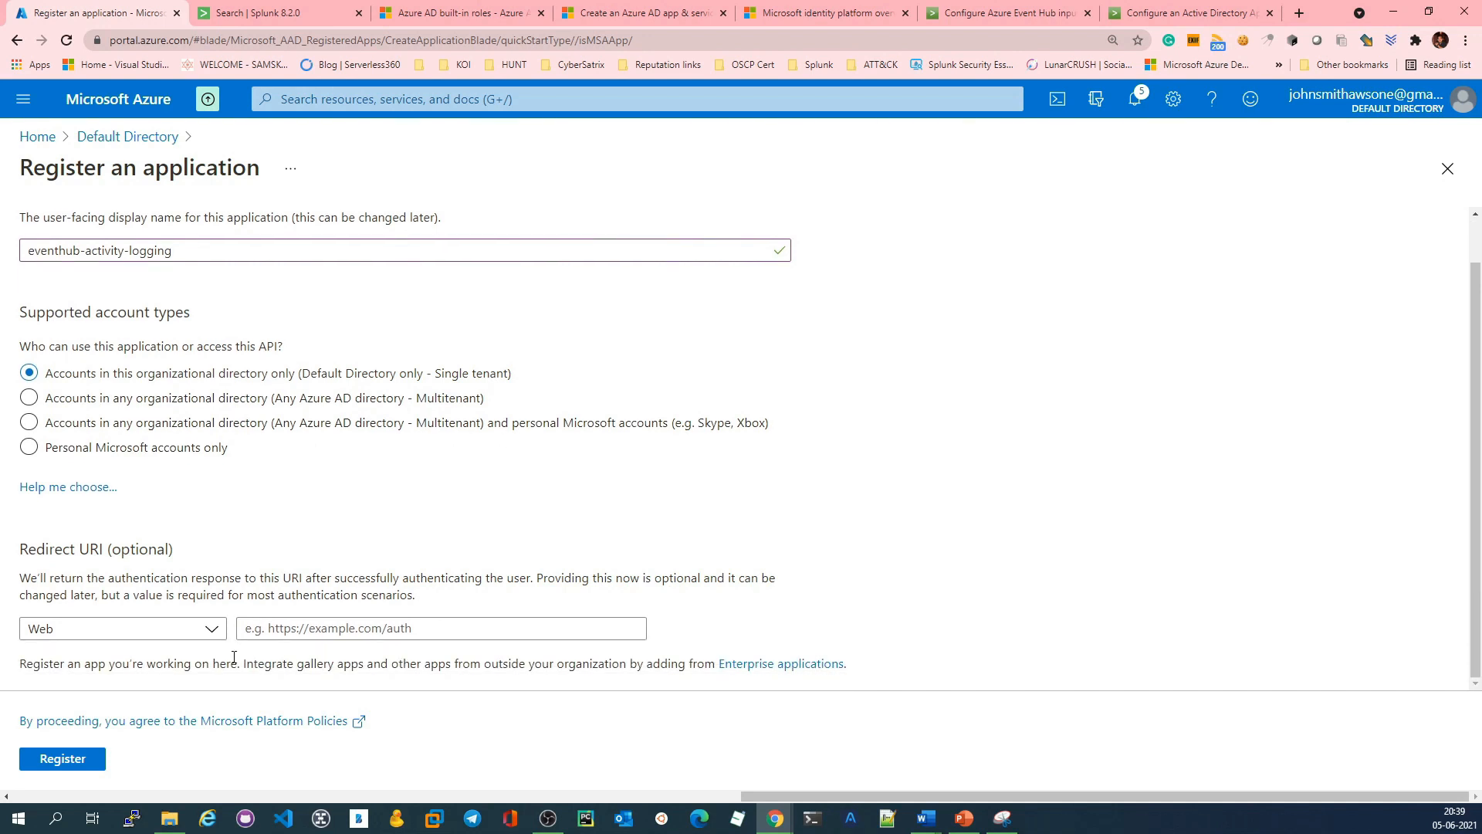
pyautogui.click(62, 759)
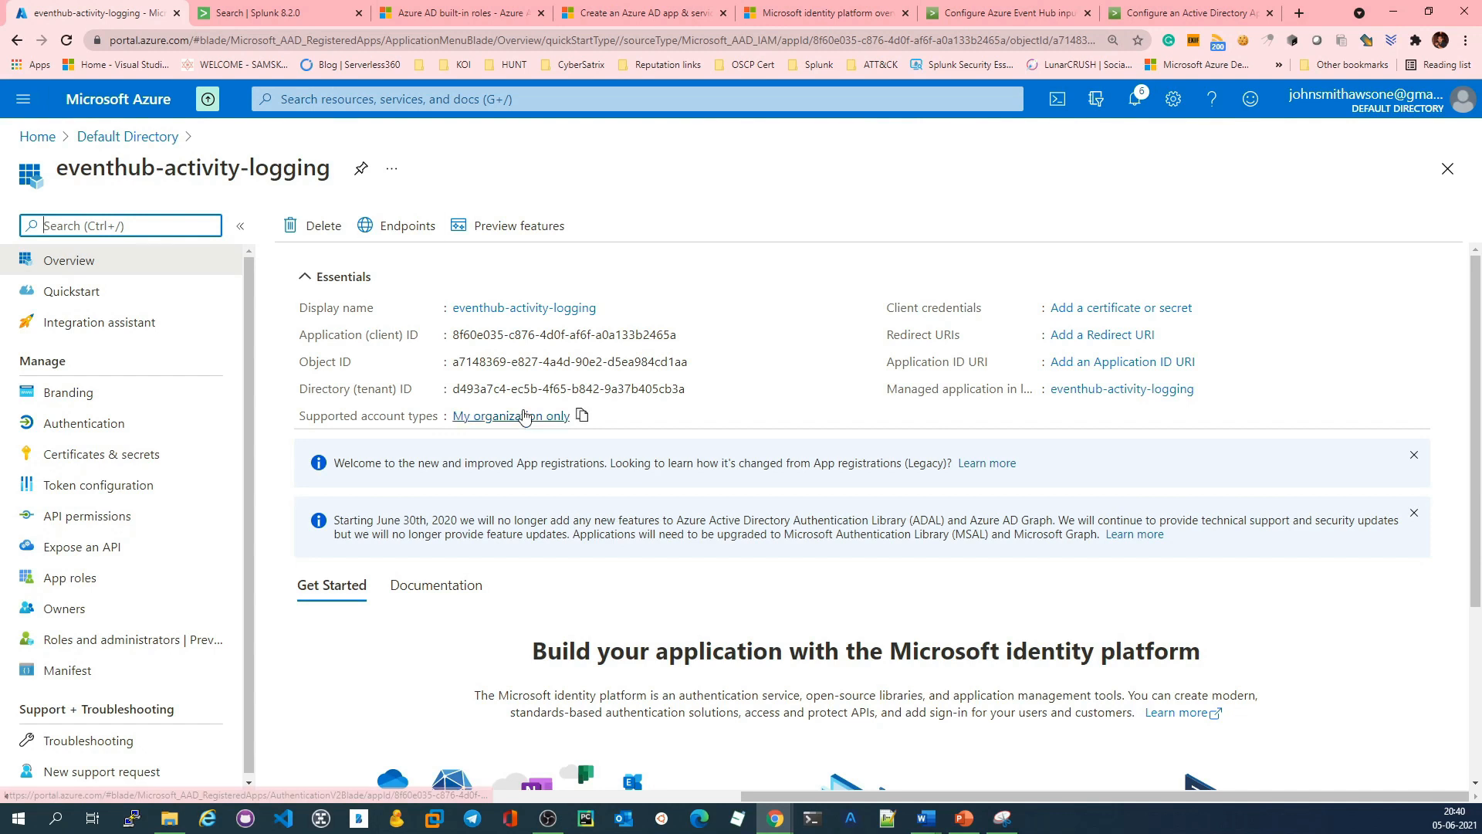
# Step: Look over the eventhub-activity-logging app's overview and open its API permissions
pyautogui.scroll(-4, 530, 417)
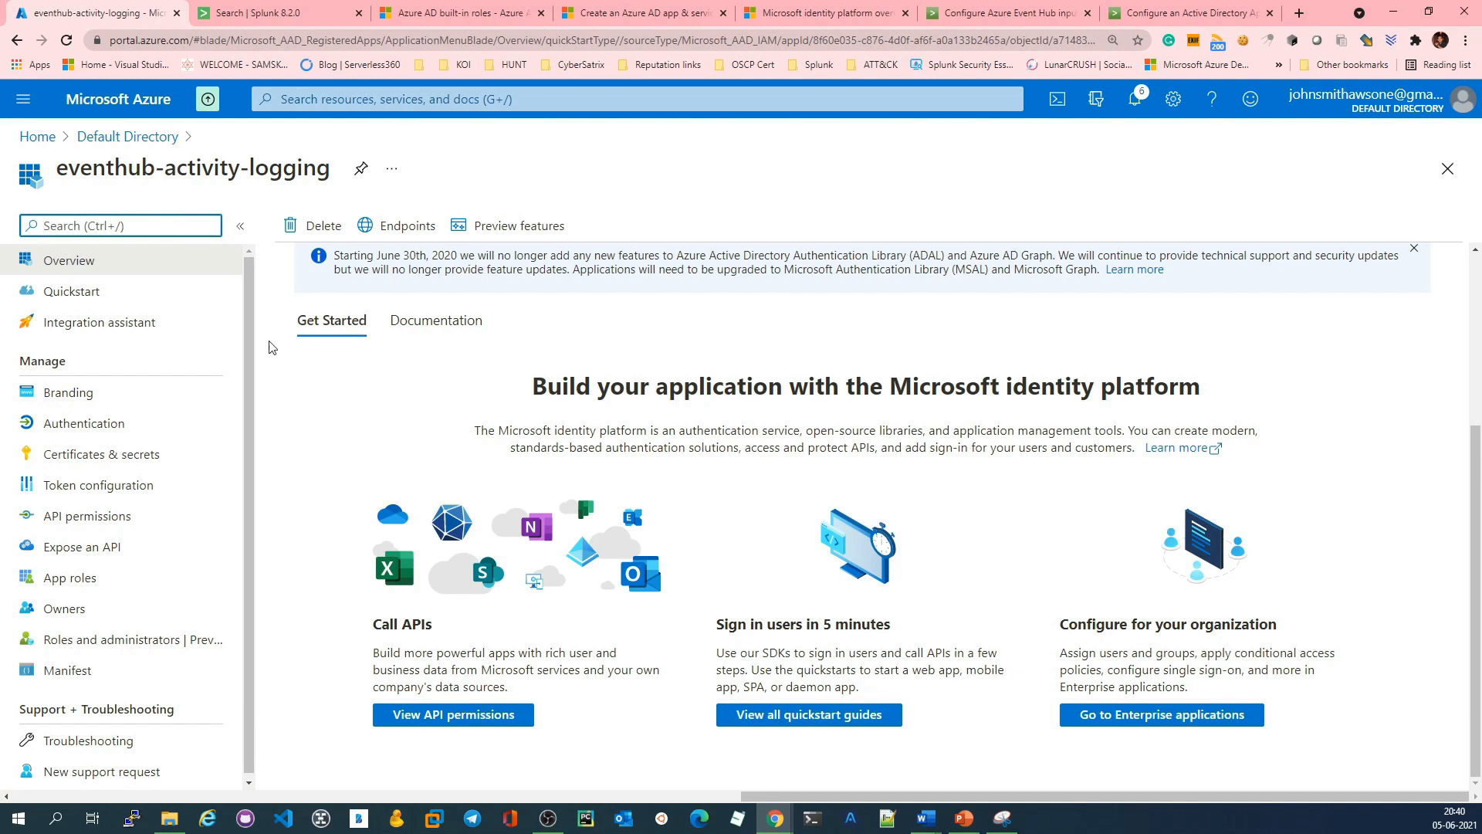
pyautogui.moveTo(54, 171); pyautogui.dragTo(311, 164)
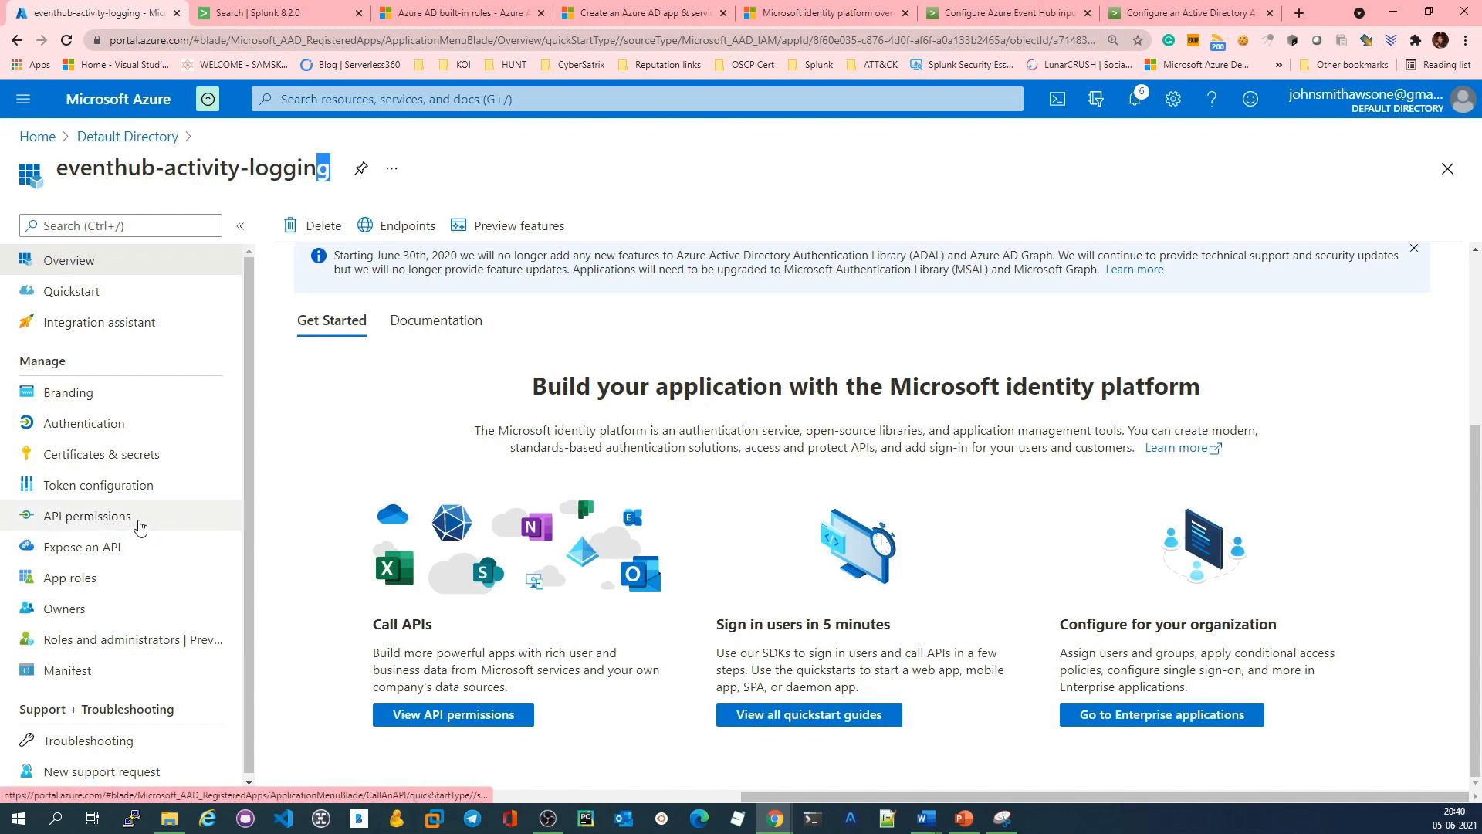
pyautogui.click(137, 528)
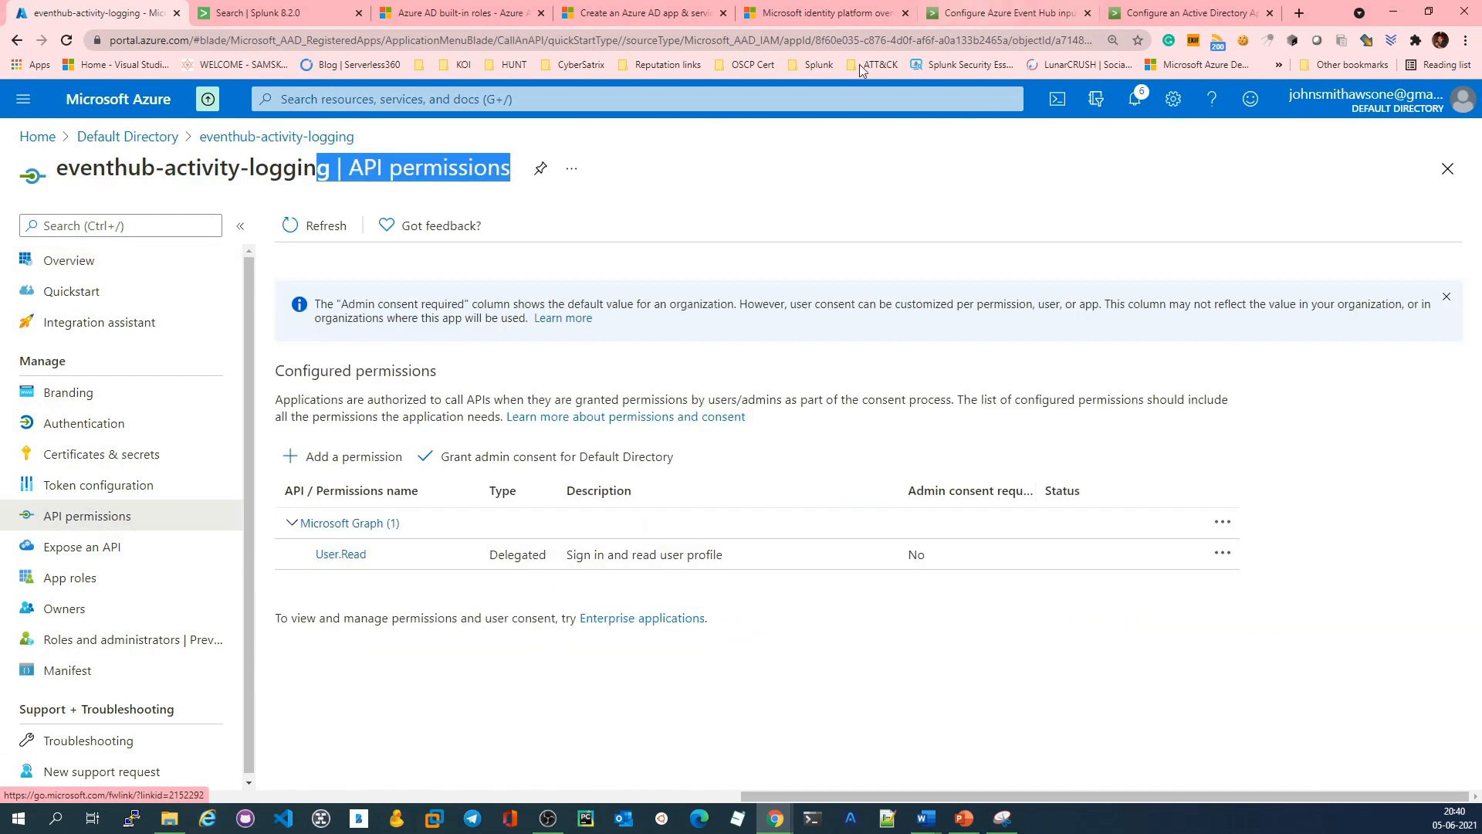
# Step: Check the Splunk Add-on for Microsoft Cloud Services documentation for the required Azure AD application permissions, and return to the app's API permissions
pyautogui.click(1032, 7)
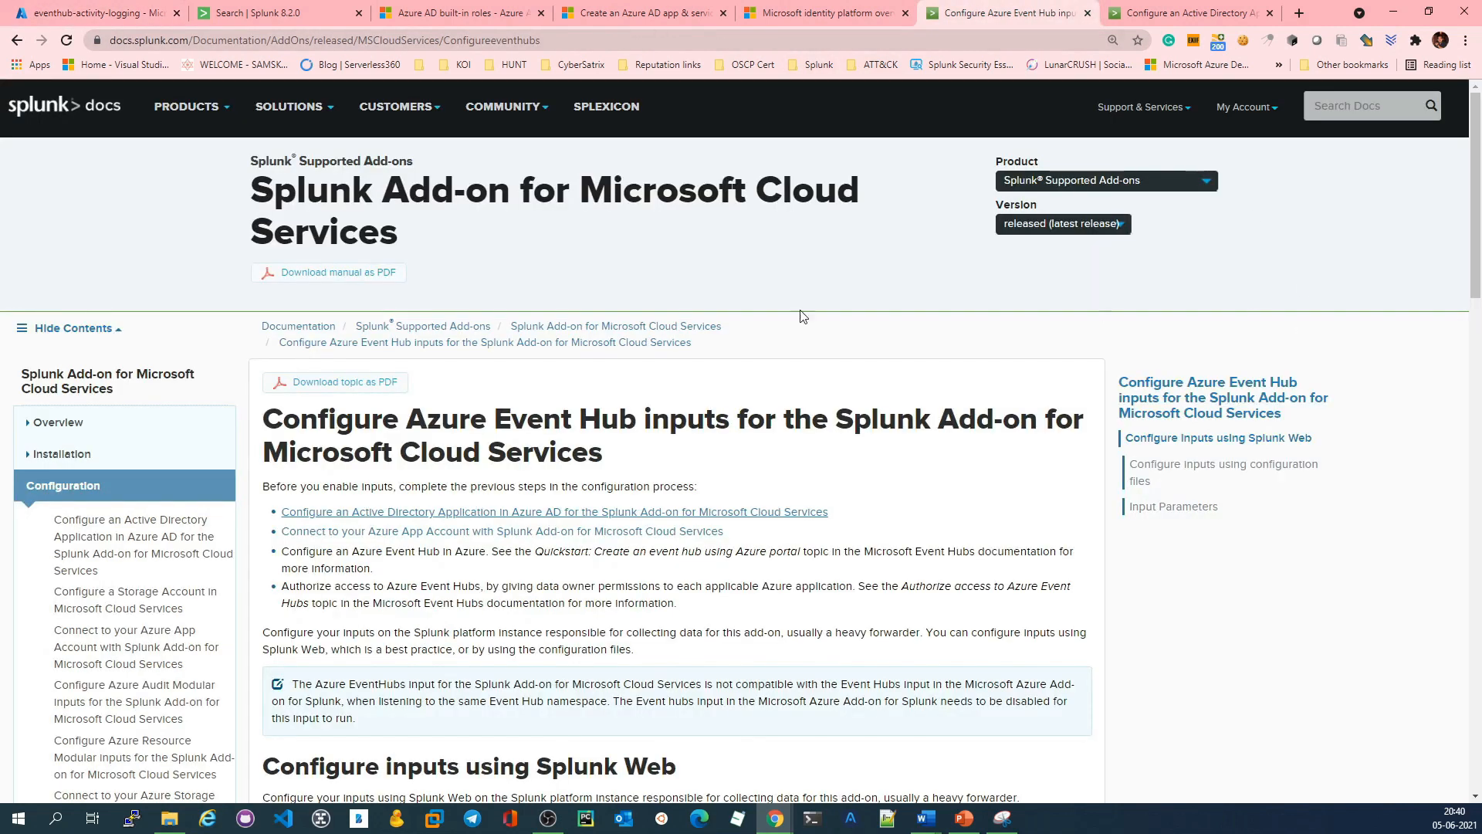
pyautogui.click(1157, 8)
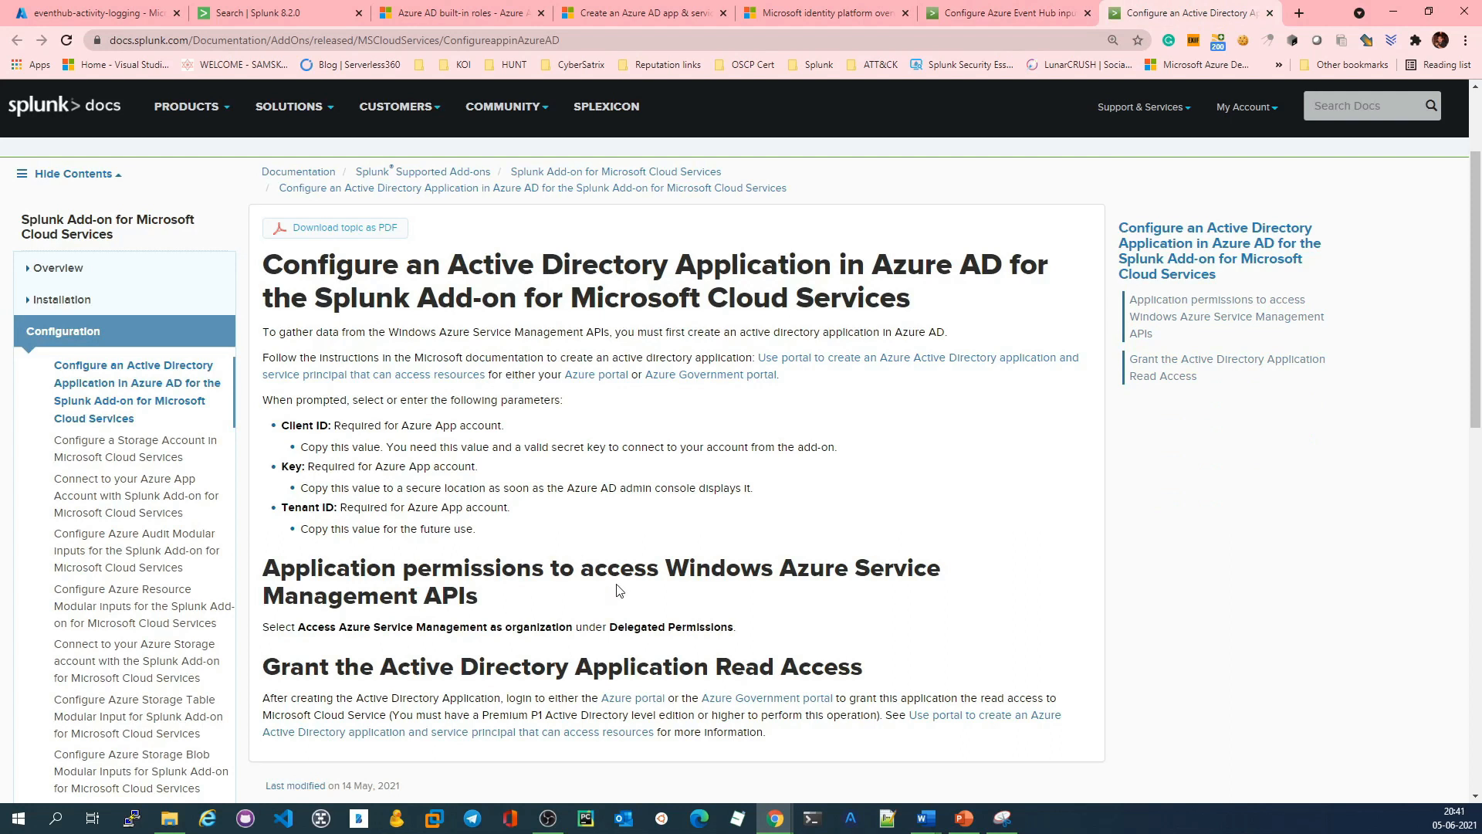
pyautogui.scroll(-2, 617, 591)
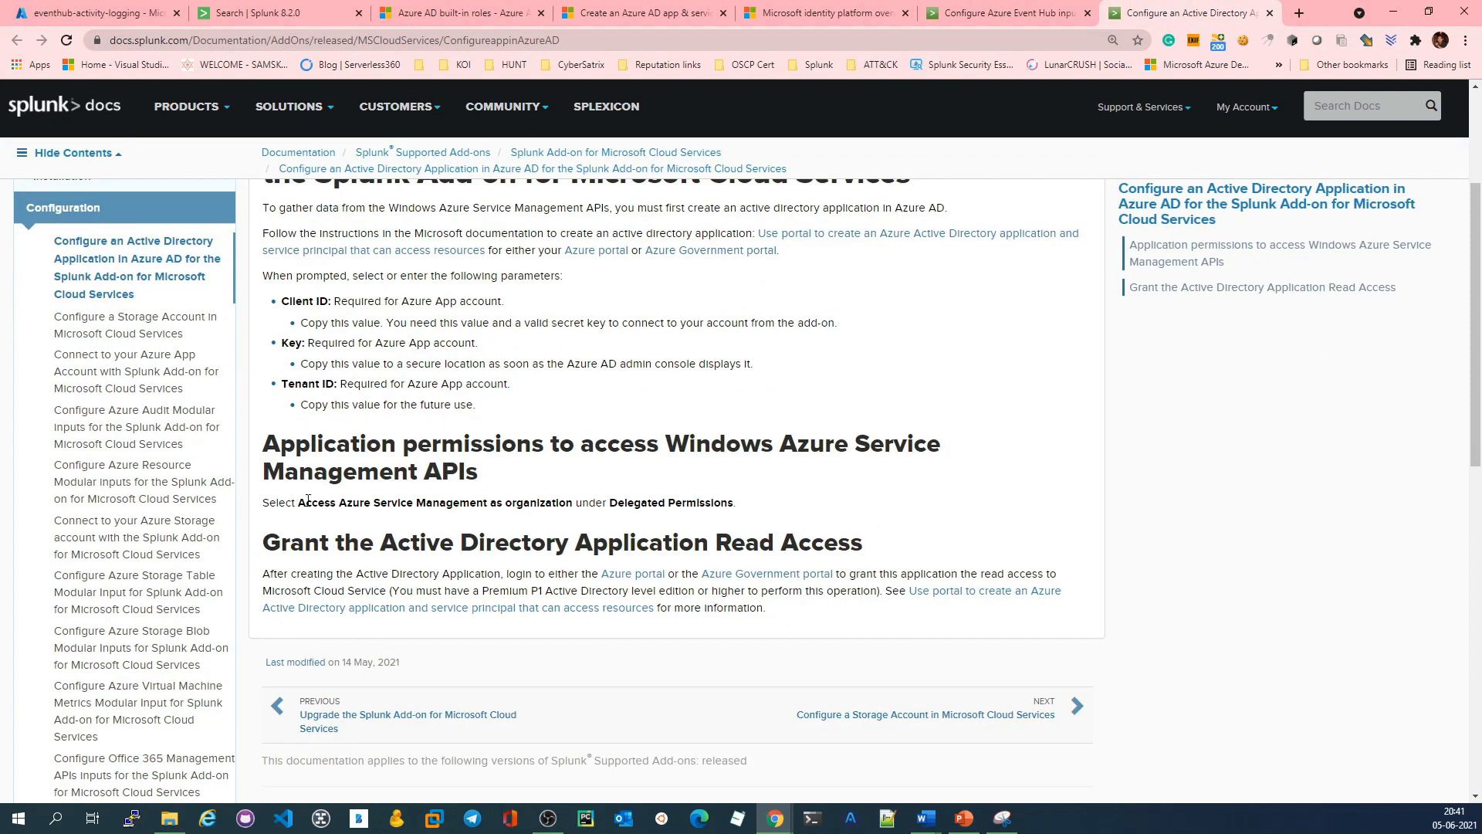
pyautogui.moveTo(263, 445); pyautogui.dragTo(908, 434)
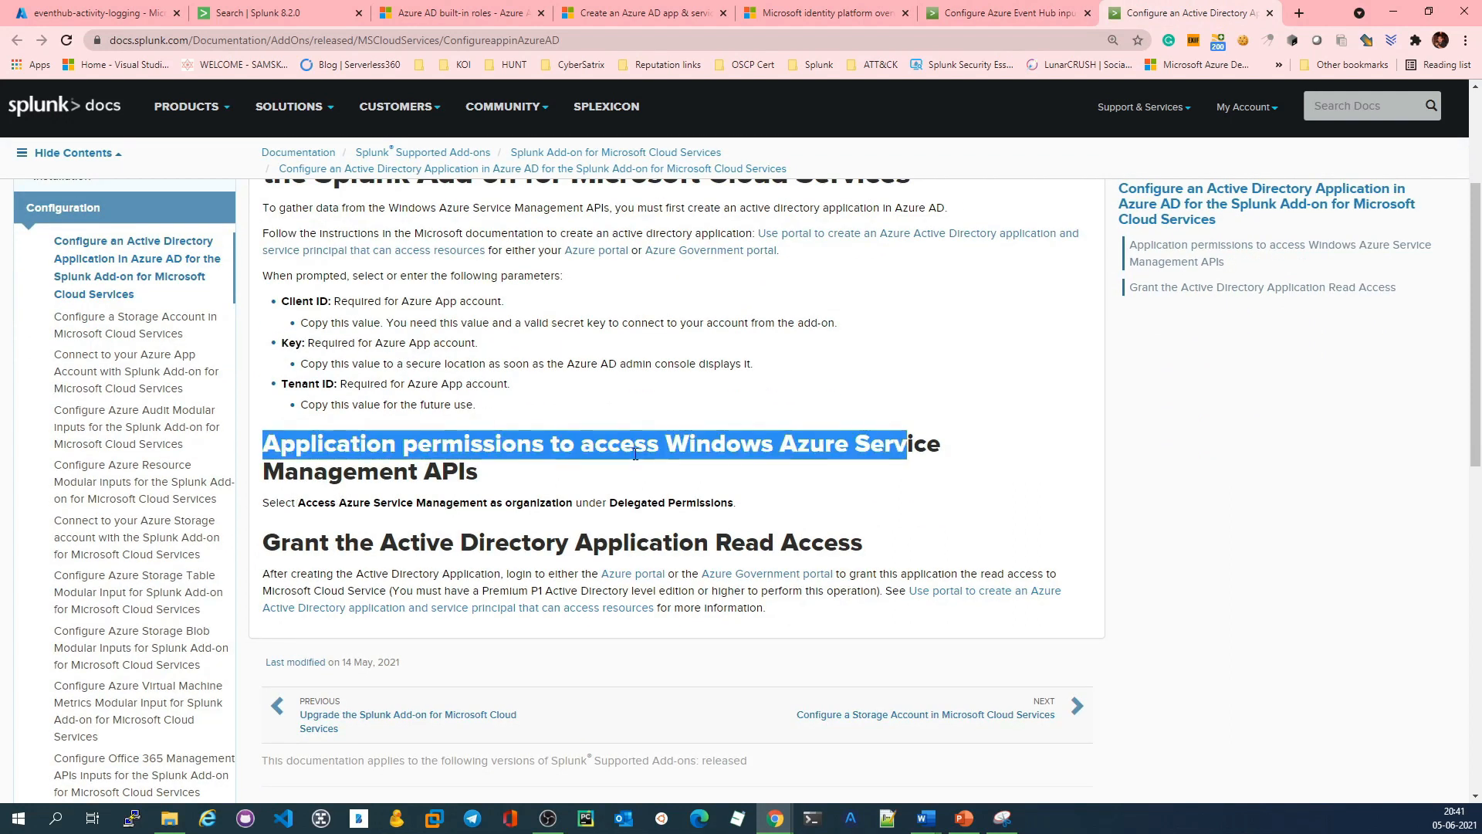
pyautogui.click(735, 442)
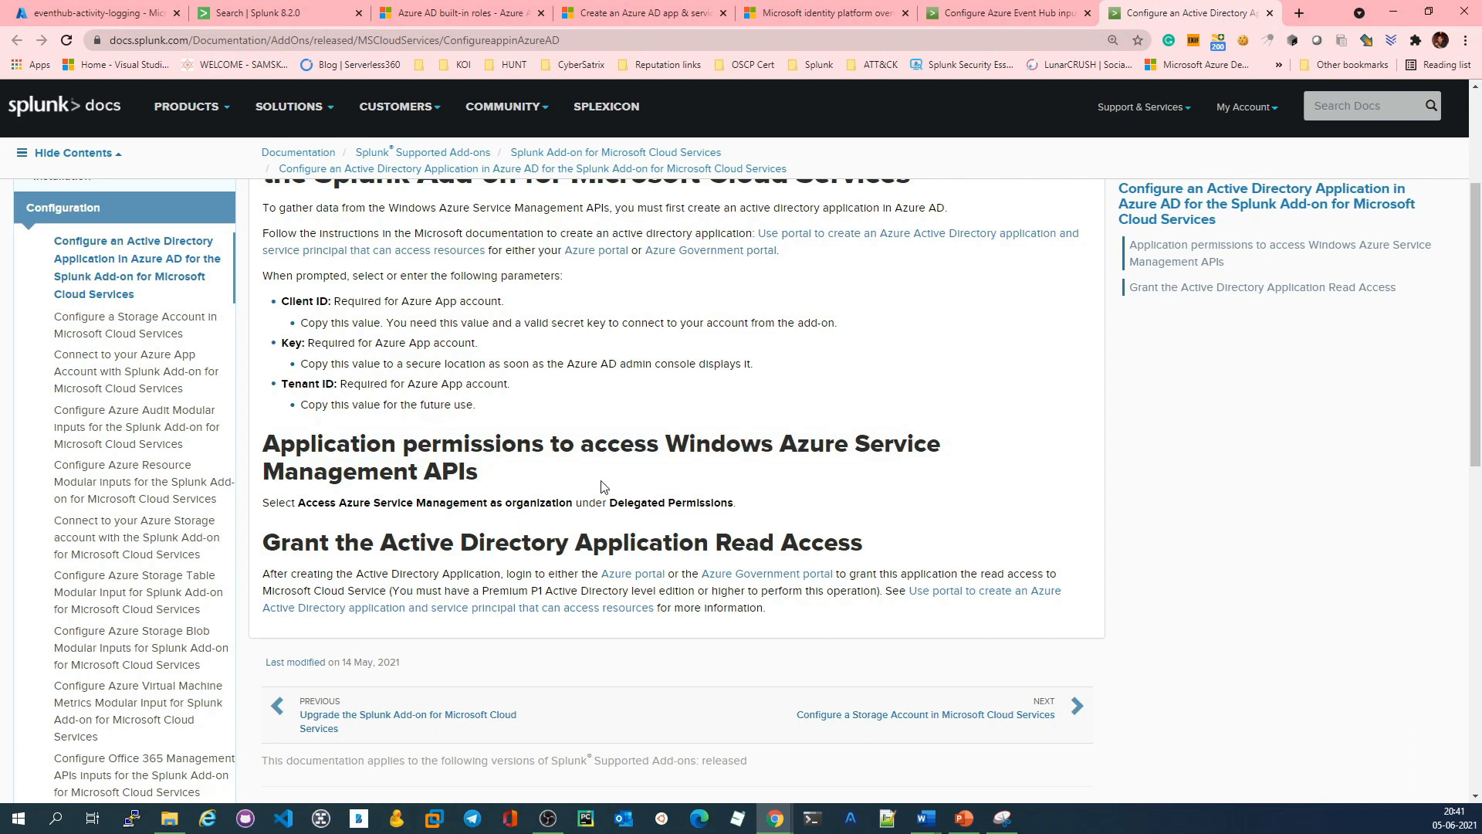
pyautogui.moveTo(297, 503); pyautogui.dragTo(769, 503)
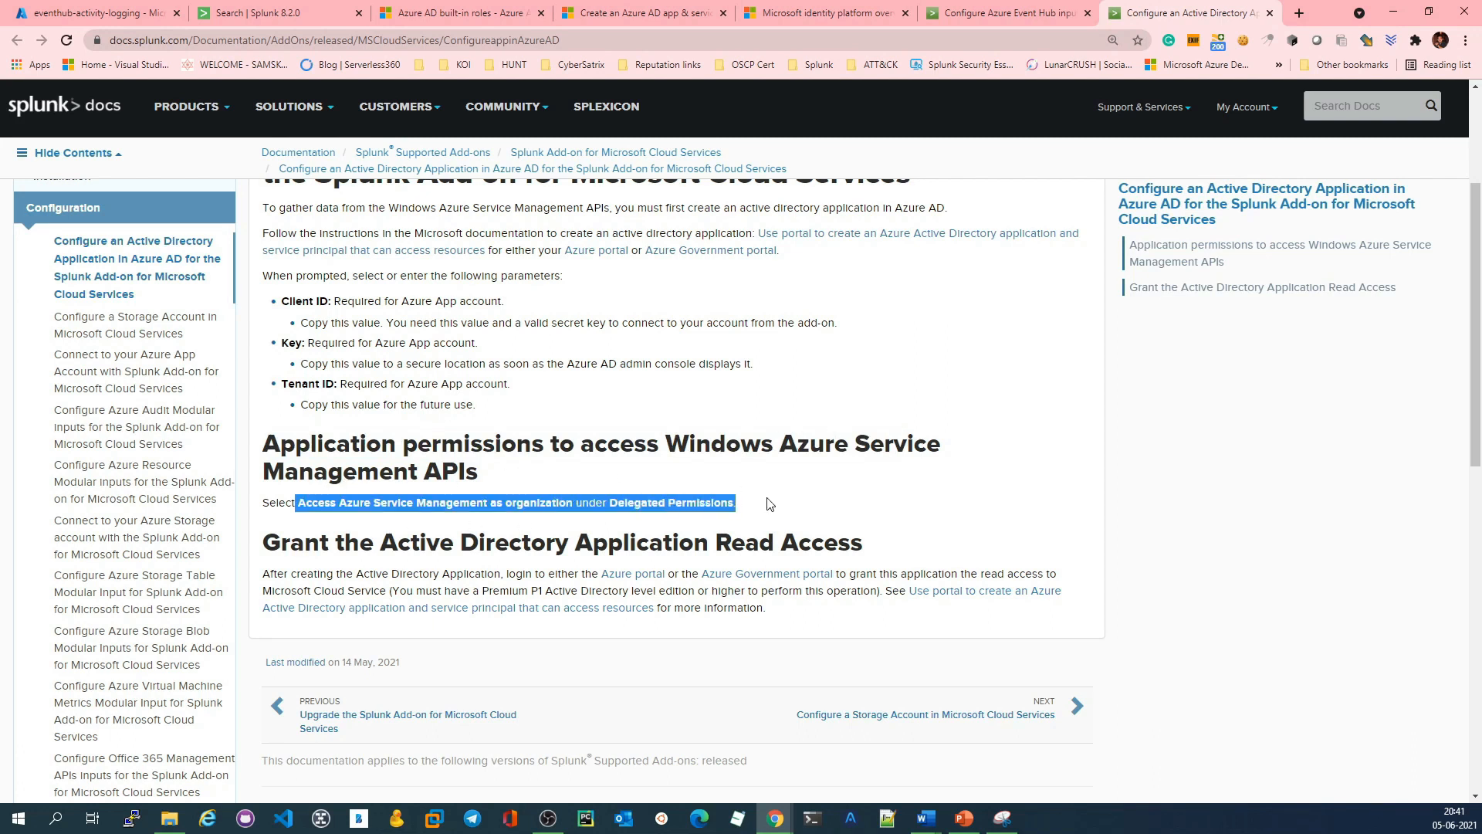
pyautogui.click(108, 13)
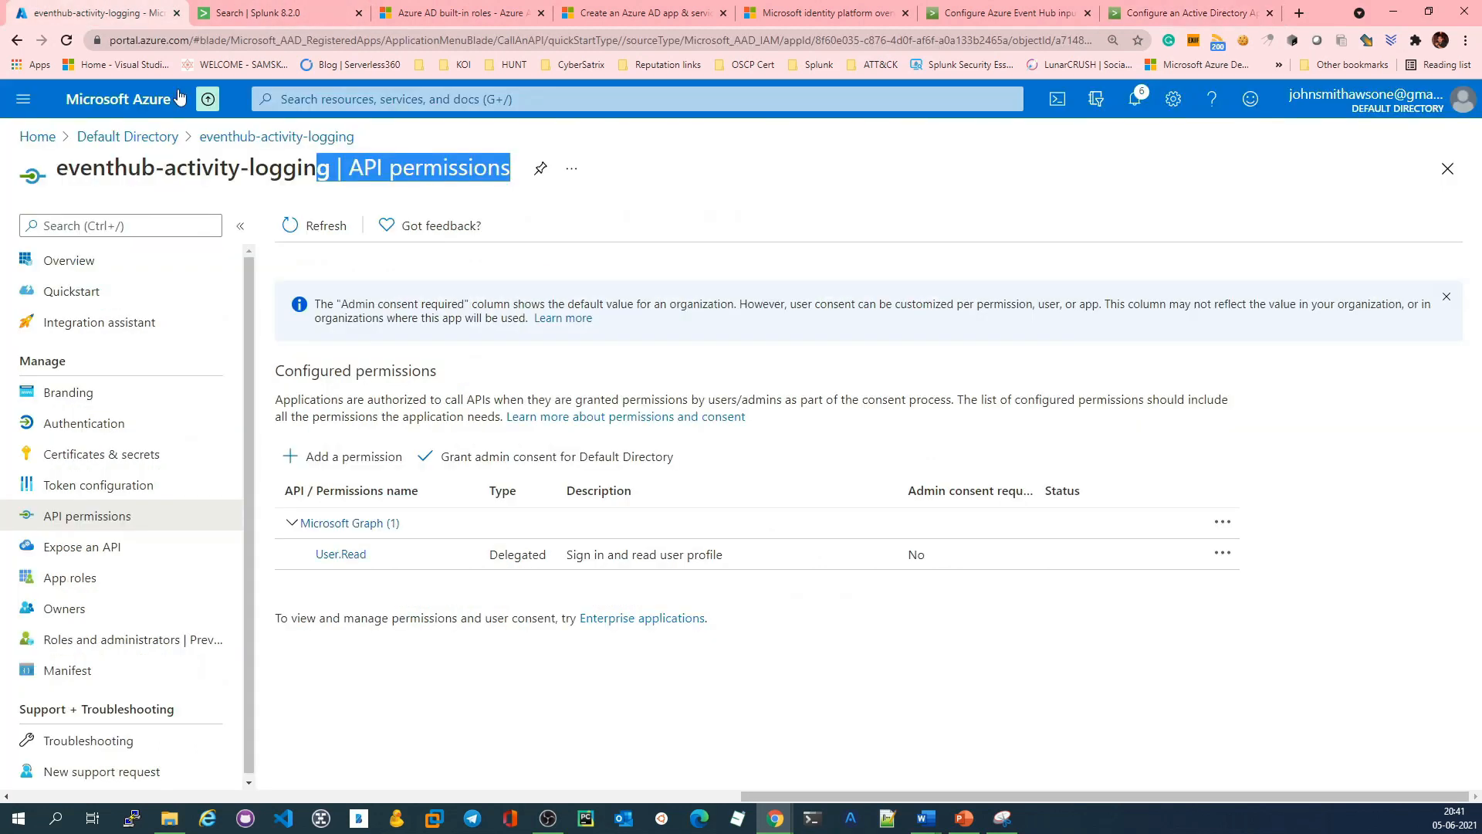
# Step: Add the delegated user_impersonation permission of Azure Rights Management Services to the eventhub-activity-logging app
pyautogui.click(347, 459)
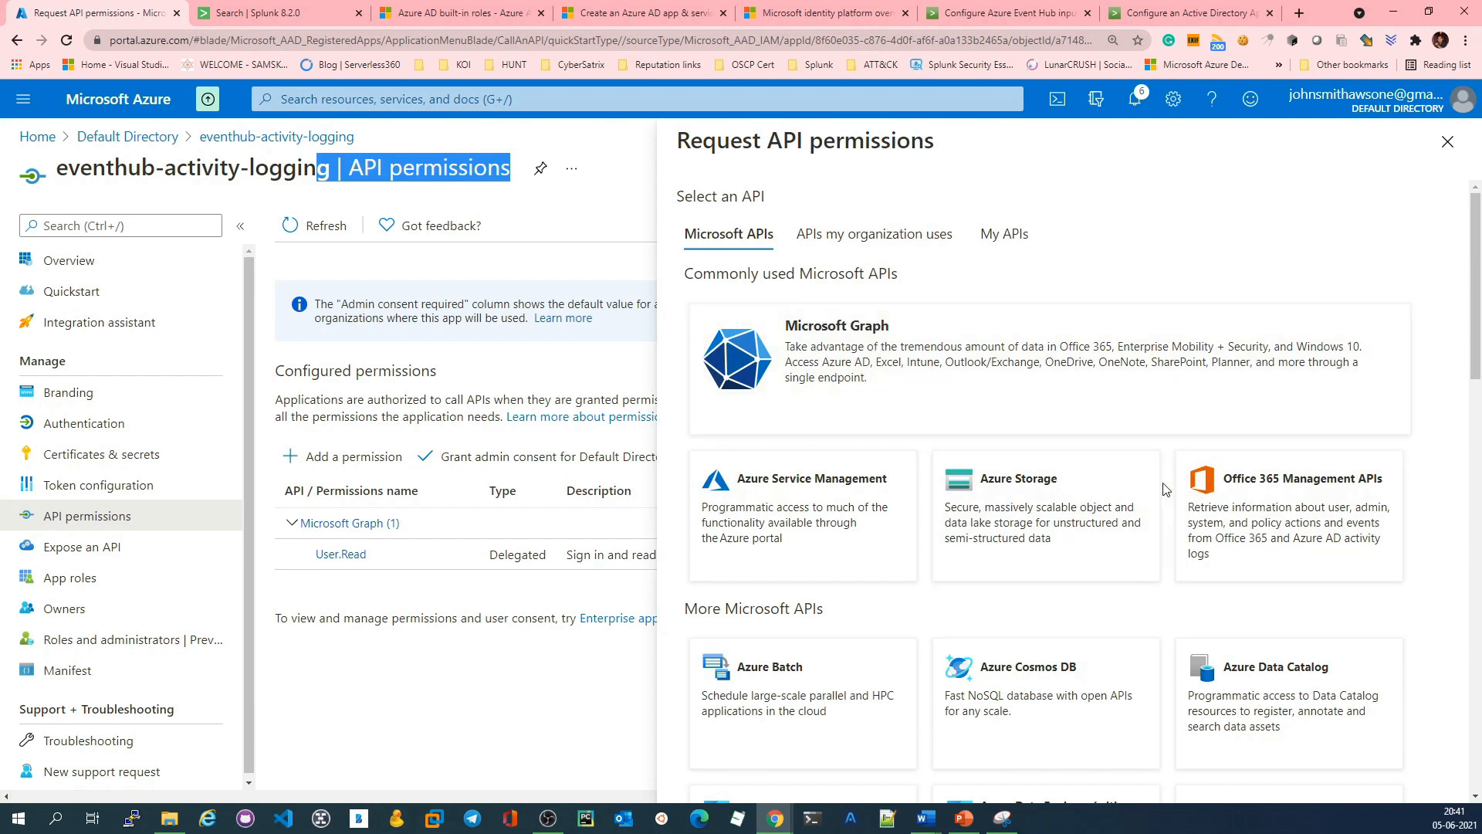
pyautogui.scroll(-8, 1165, 489)
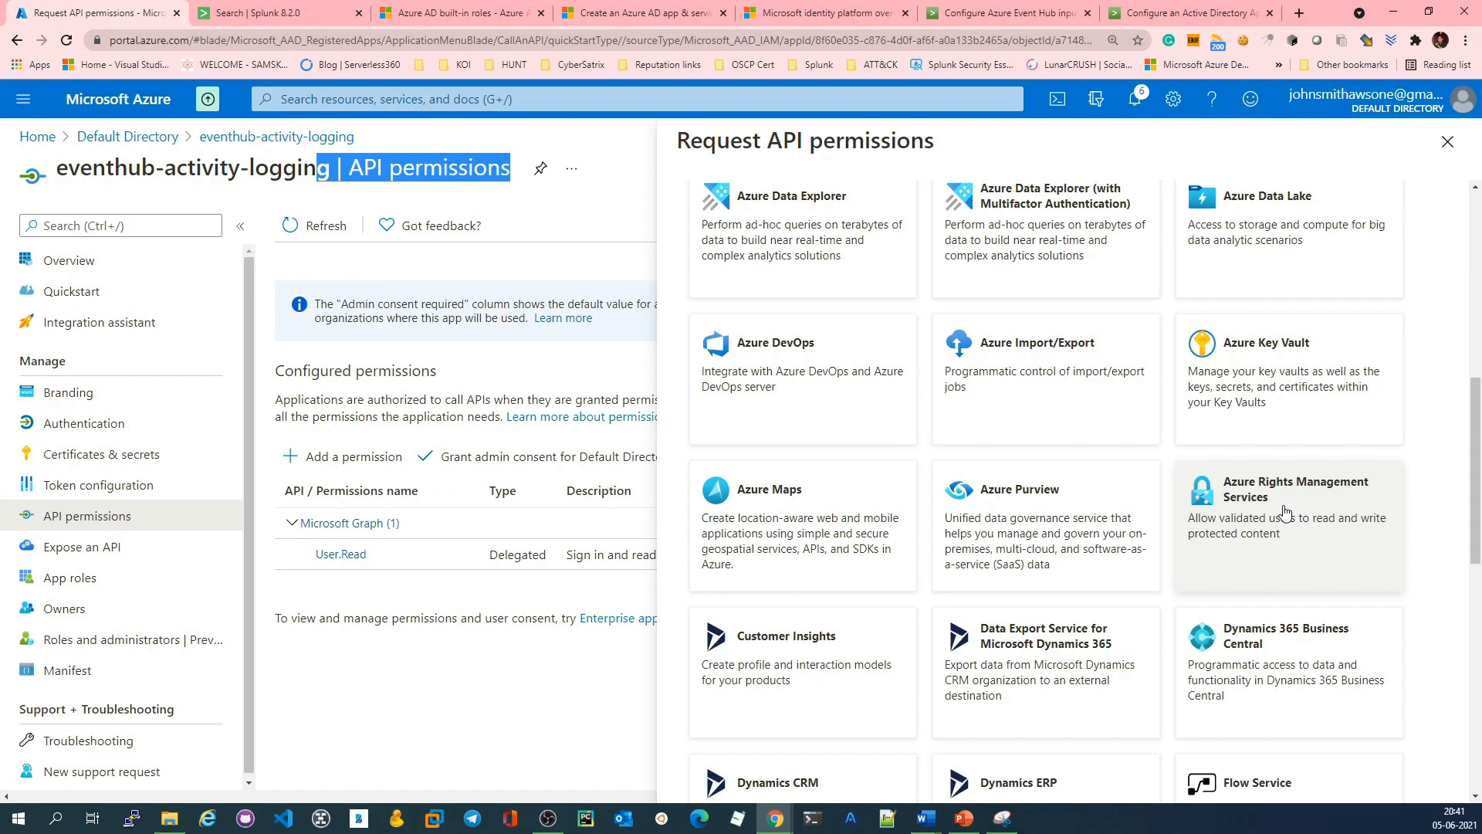
pyautogui.click(1284, 509)
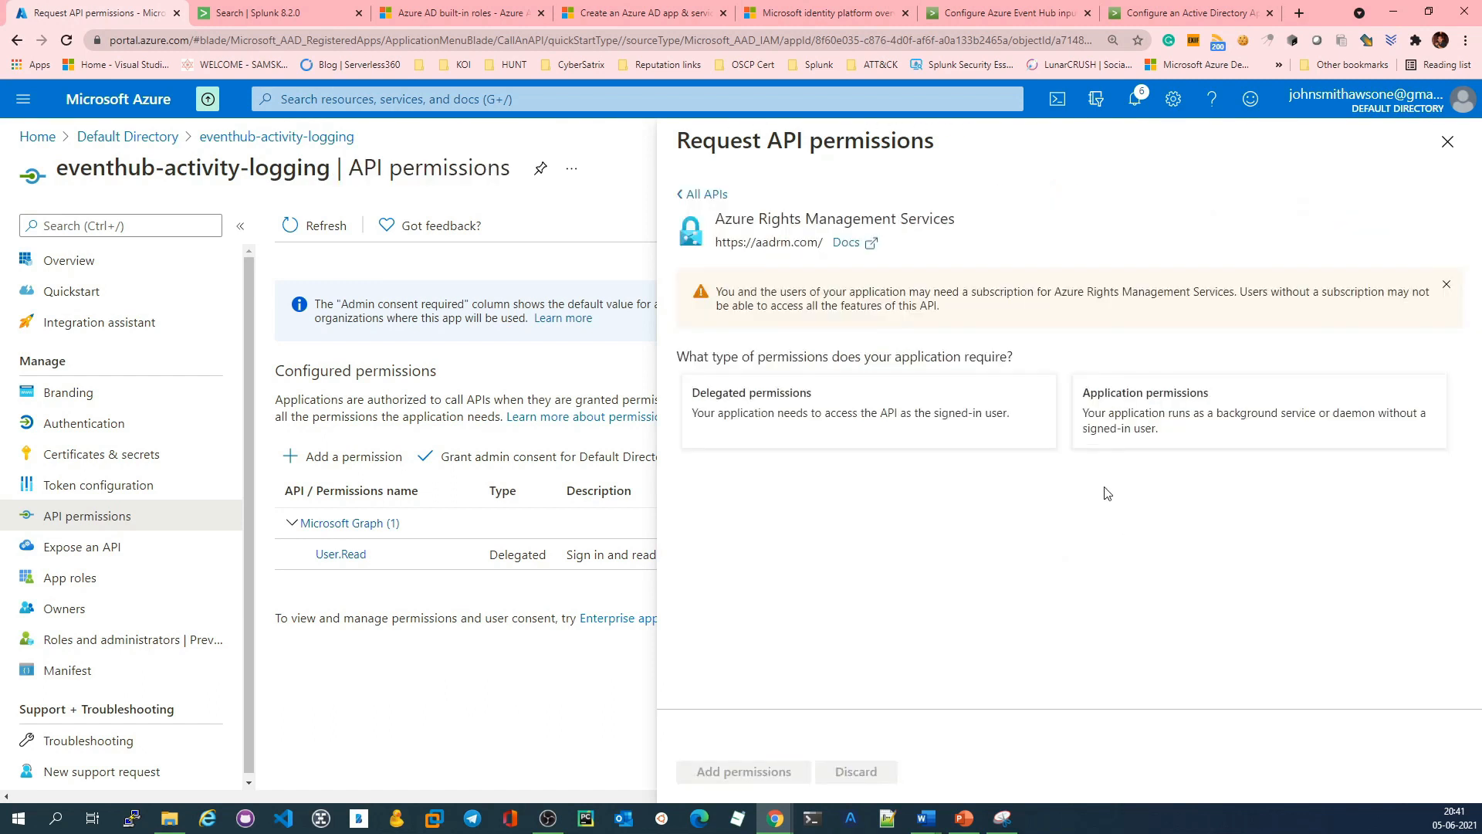
pyautogui.click(830, 417)
pyautogui.scroll(-1, 992, 554)
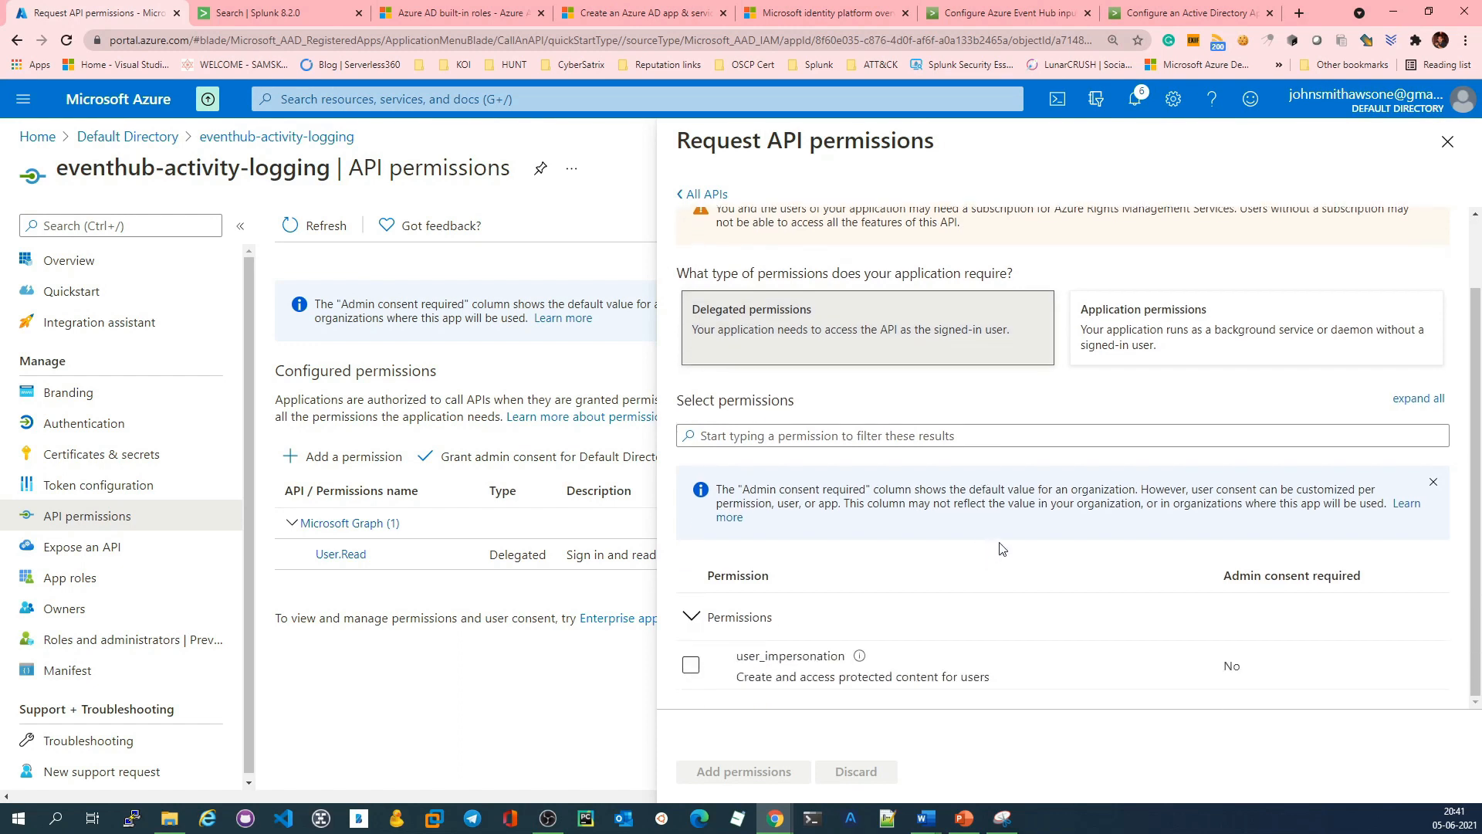
pyautogui.click(690, 664)
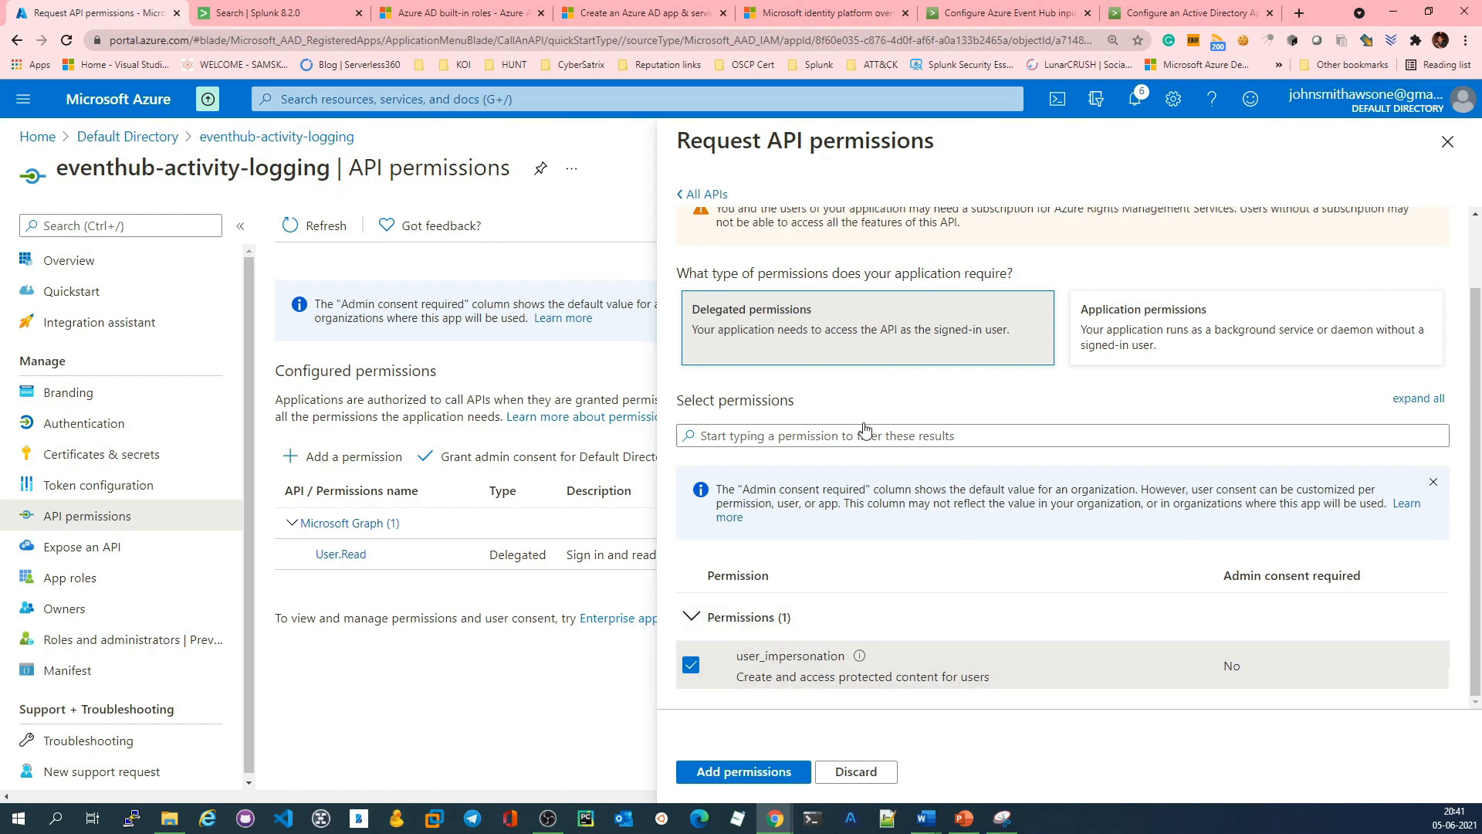
pyautogui.click(749, 771)
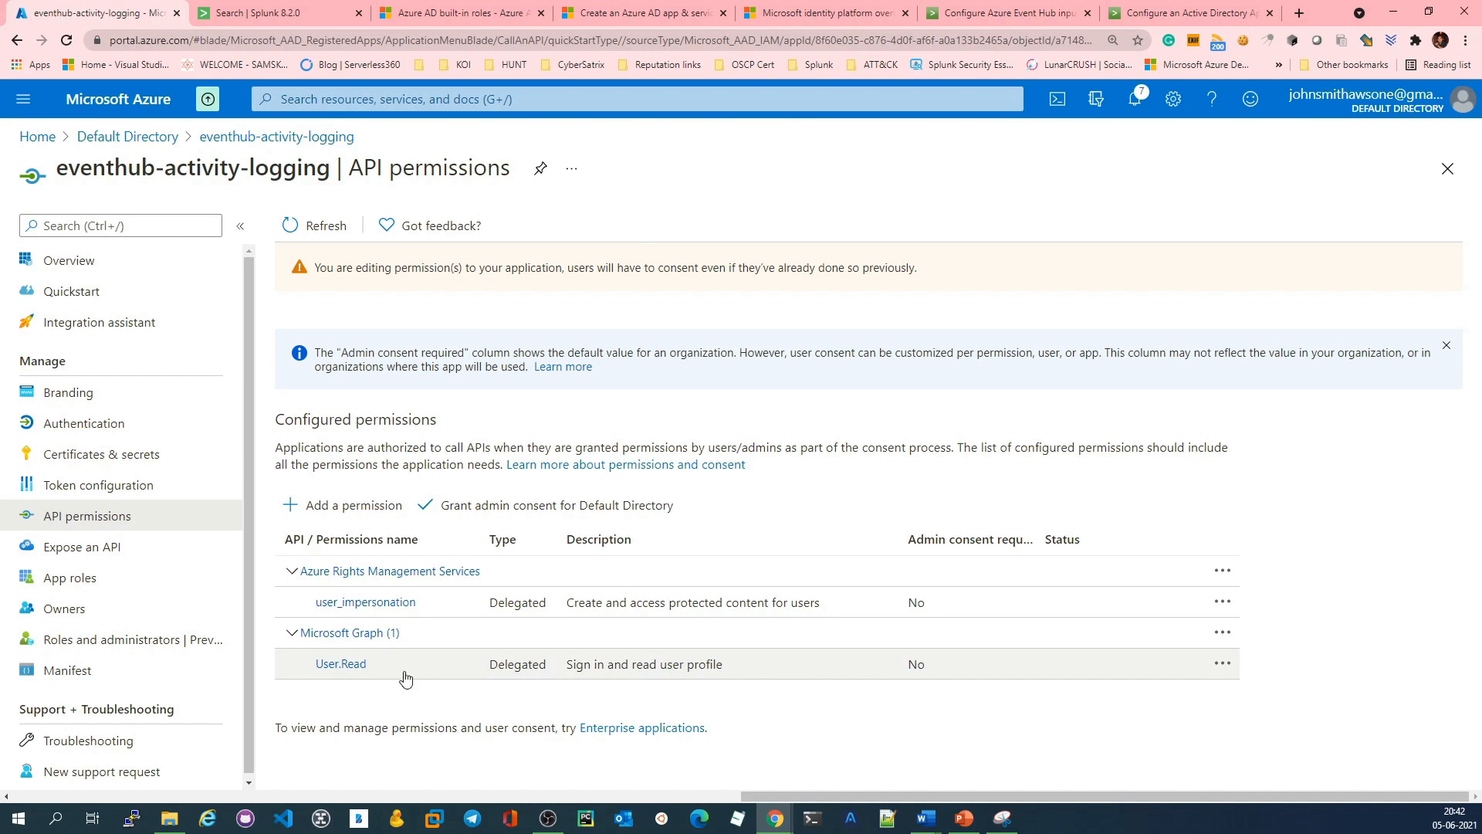
# Step: Add the delegated User.Read.All permission of Microsoft Graph to the eventhub-activity-logging app
pyautogui.click(340, 505)
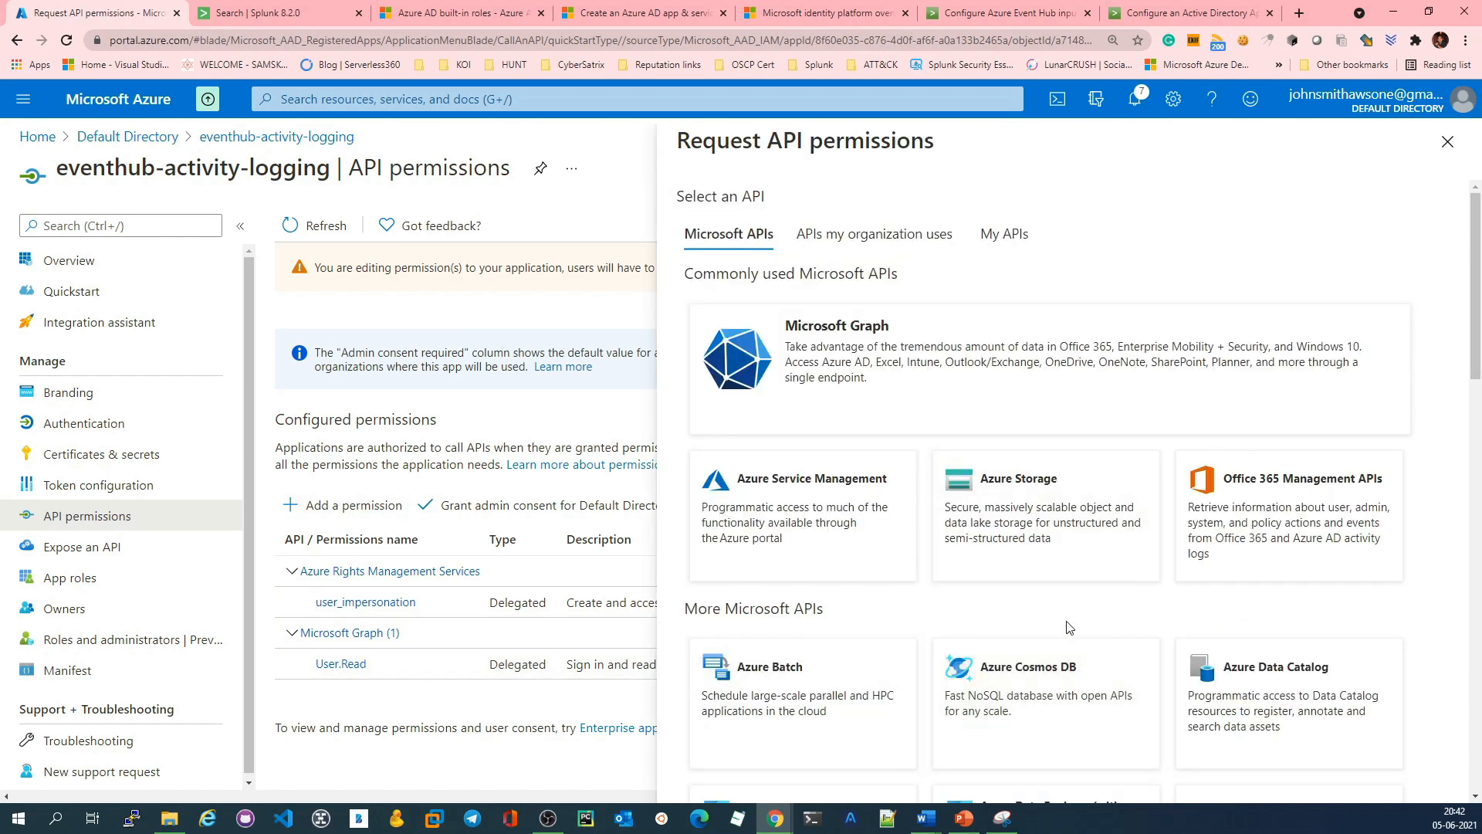
pyautogui.scroll(-5, 1068, 627)
pyautogui.scroll(-2, 1071, 627)
pyautogui.scroll(10, 1069, 629)
pyautogui.click(908, 353)
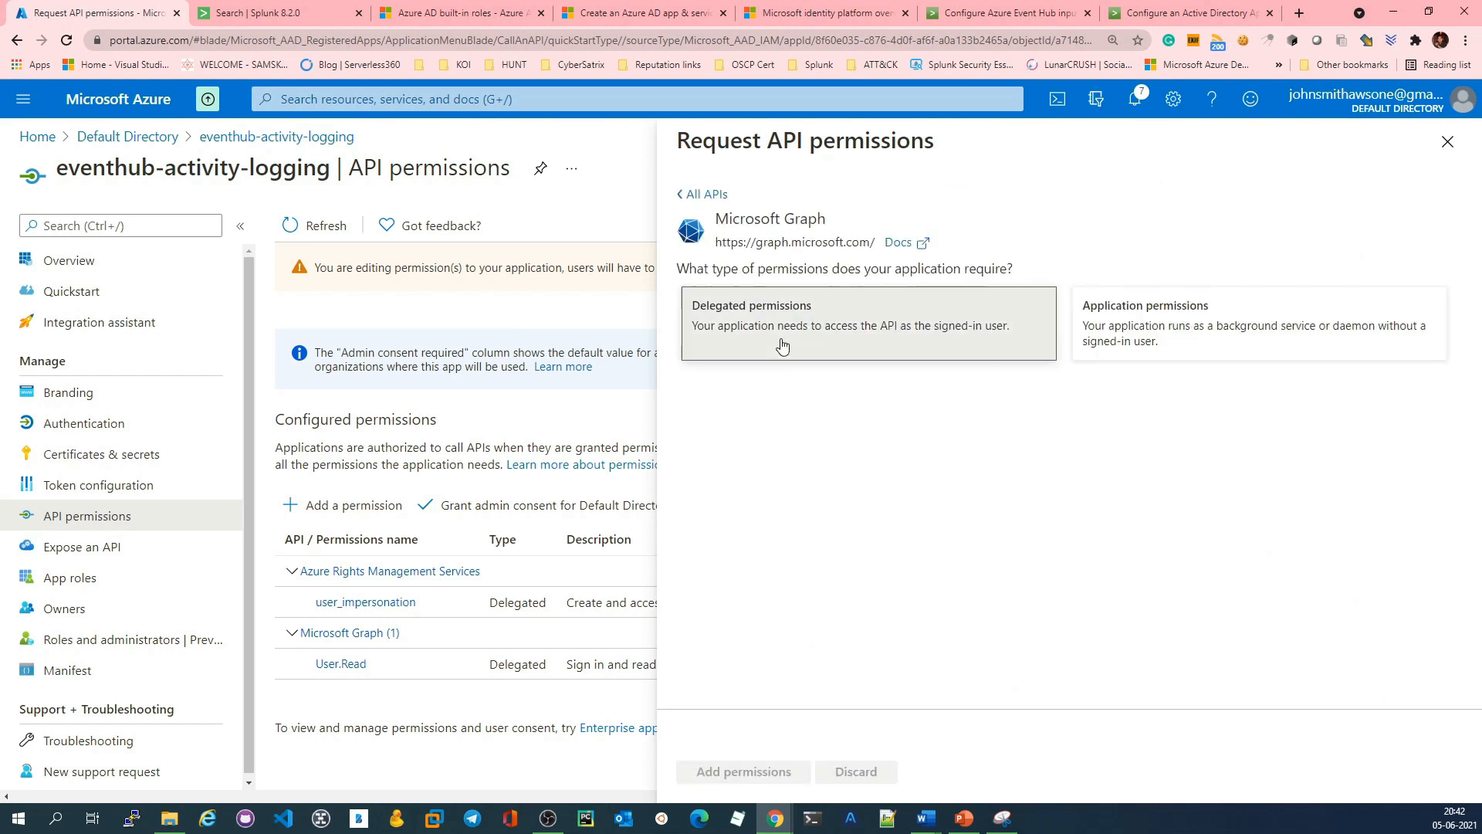
pyautogui.click(873, 344)
pyautogui.scroll(-15, 957, 555)
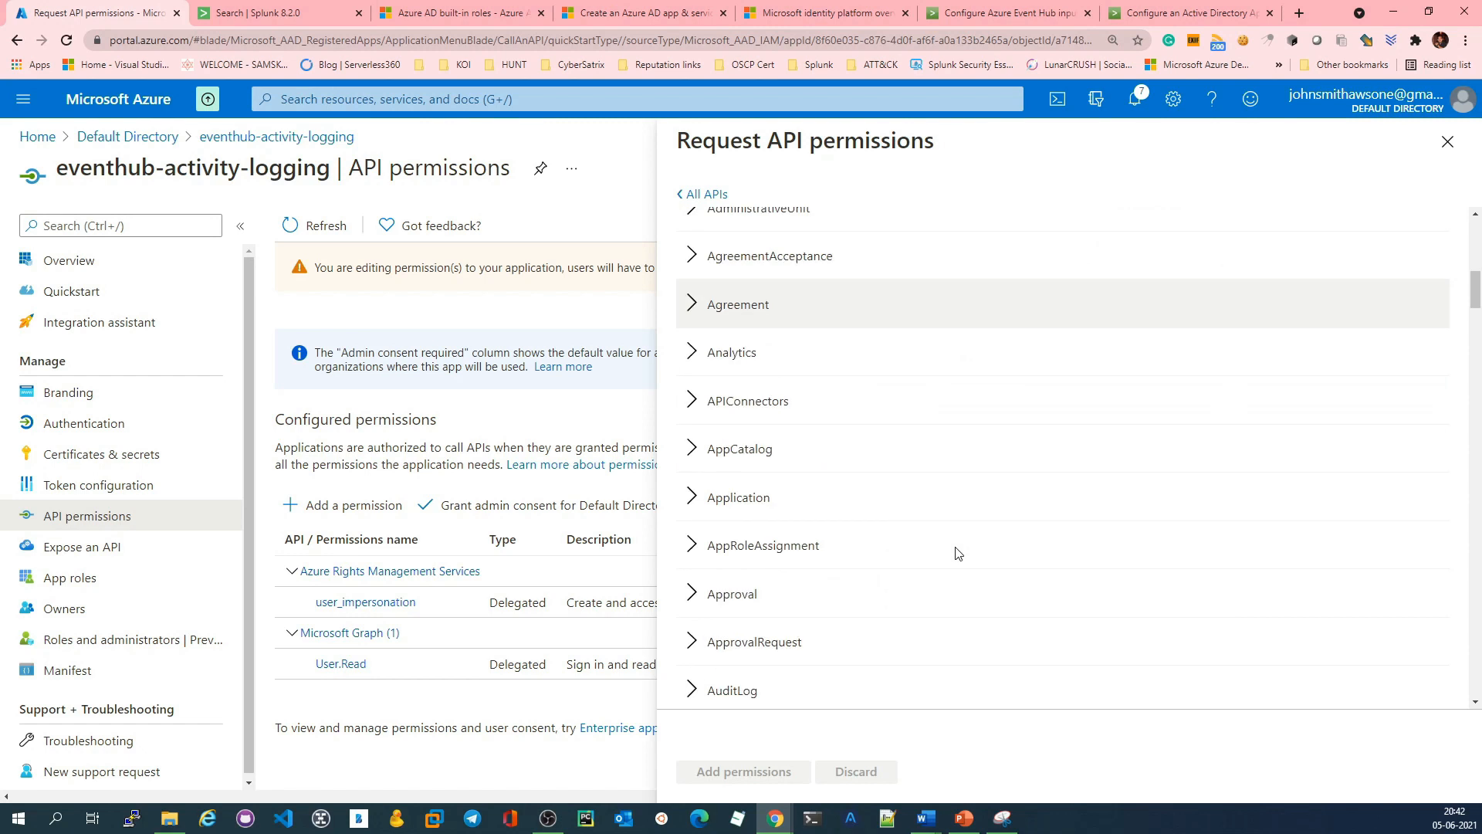
pyautogui.scroll(-10, 957, 554)
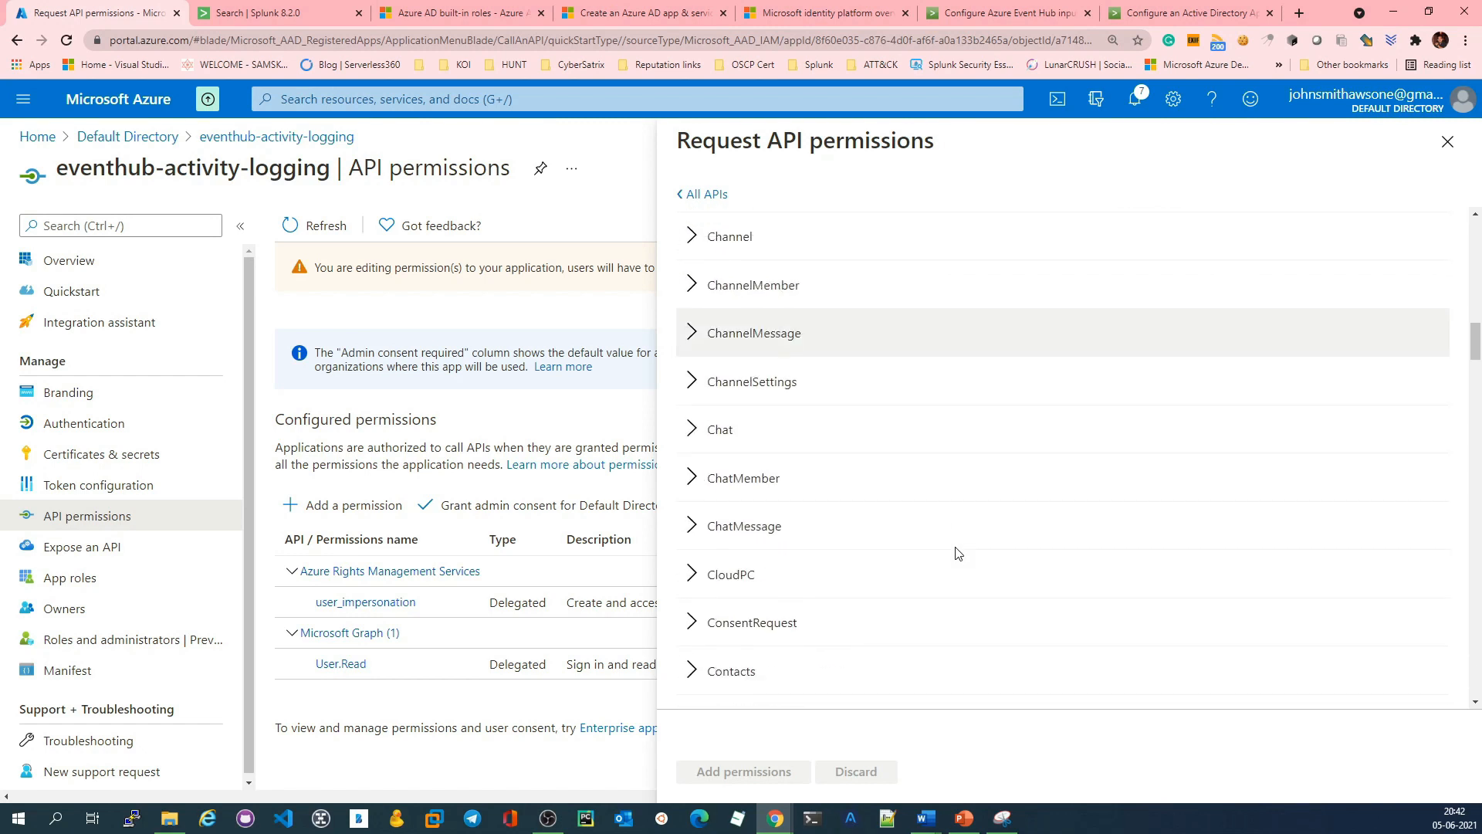
pyautogui.scroll(-15, 958, 554)
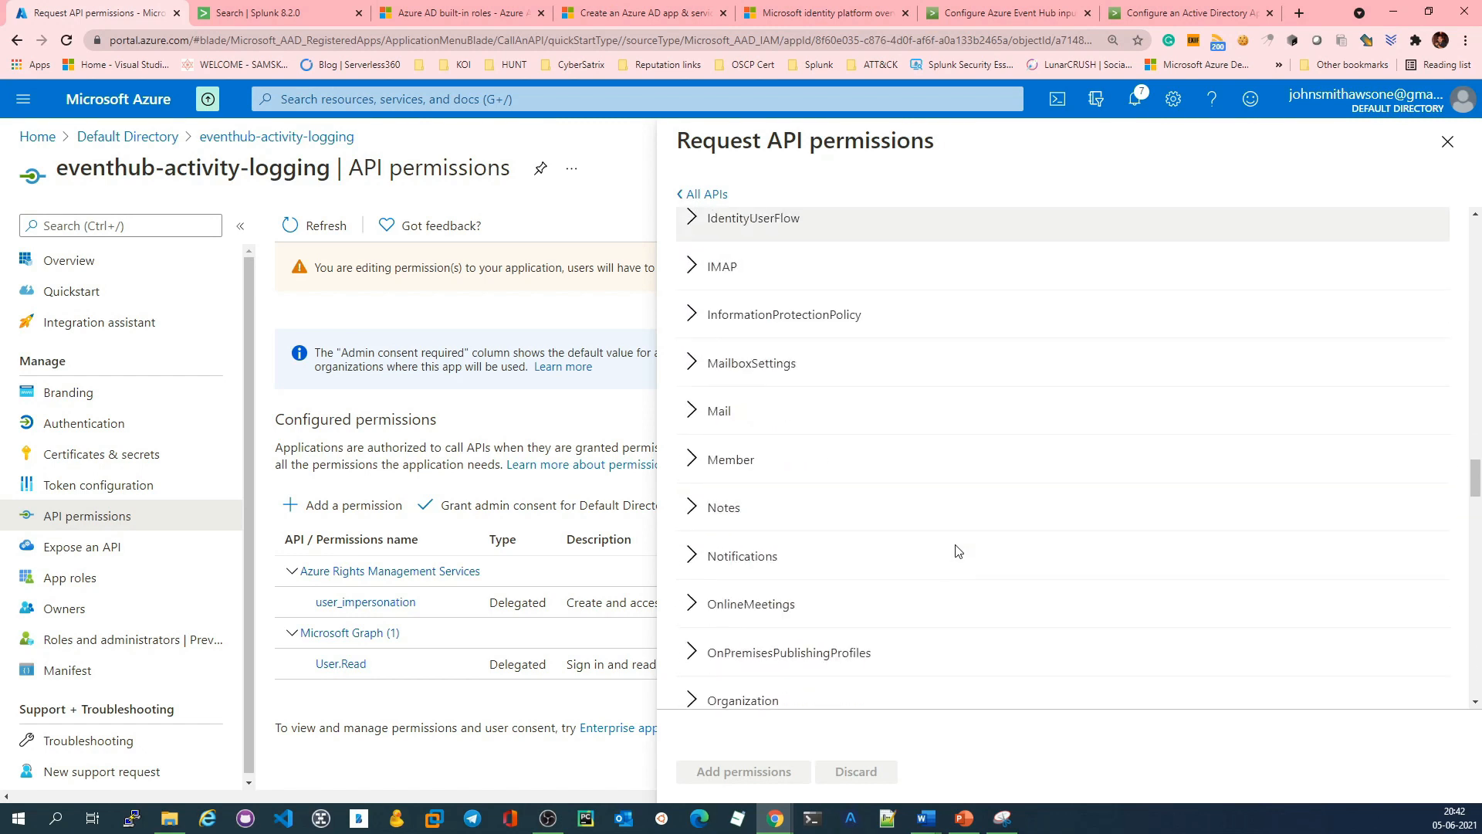
pyautogui.scroll(-15, 957, 551)
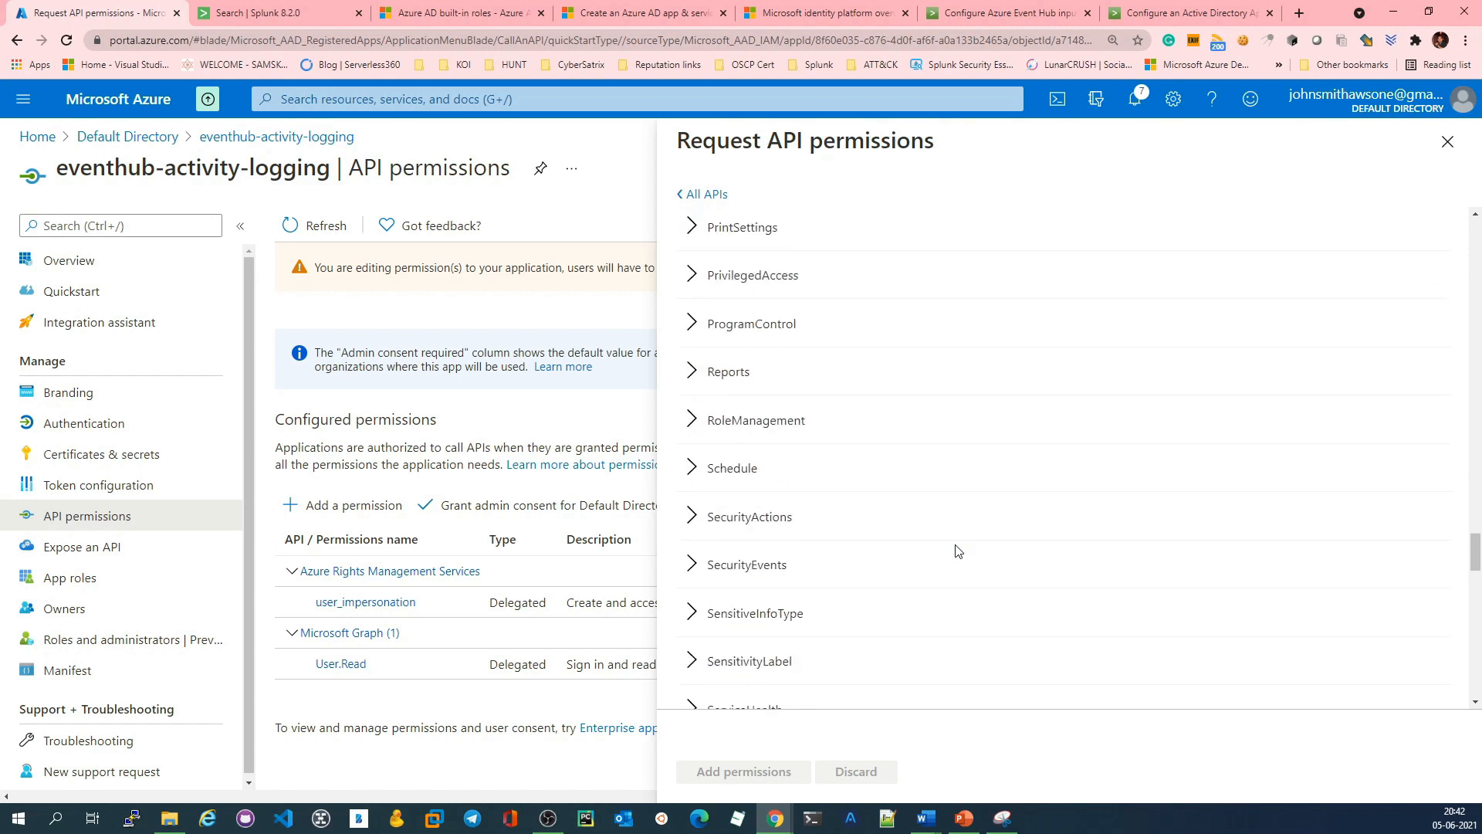
pyautogui.scroll(-10, 957, 551)
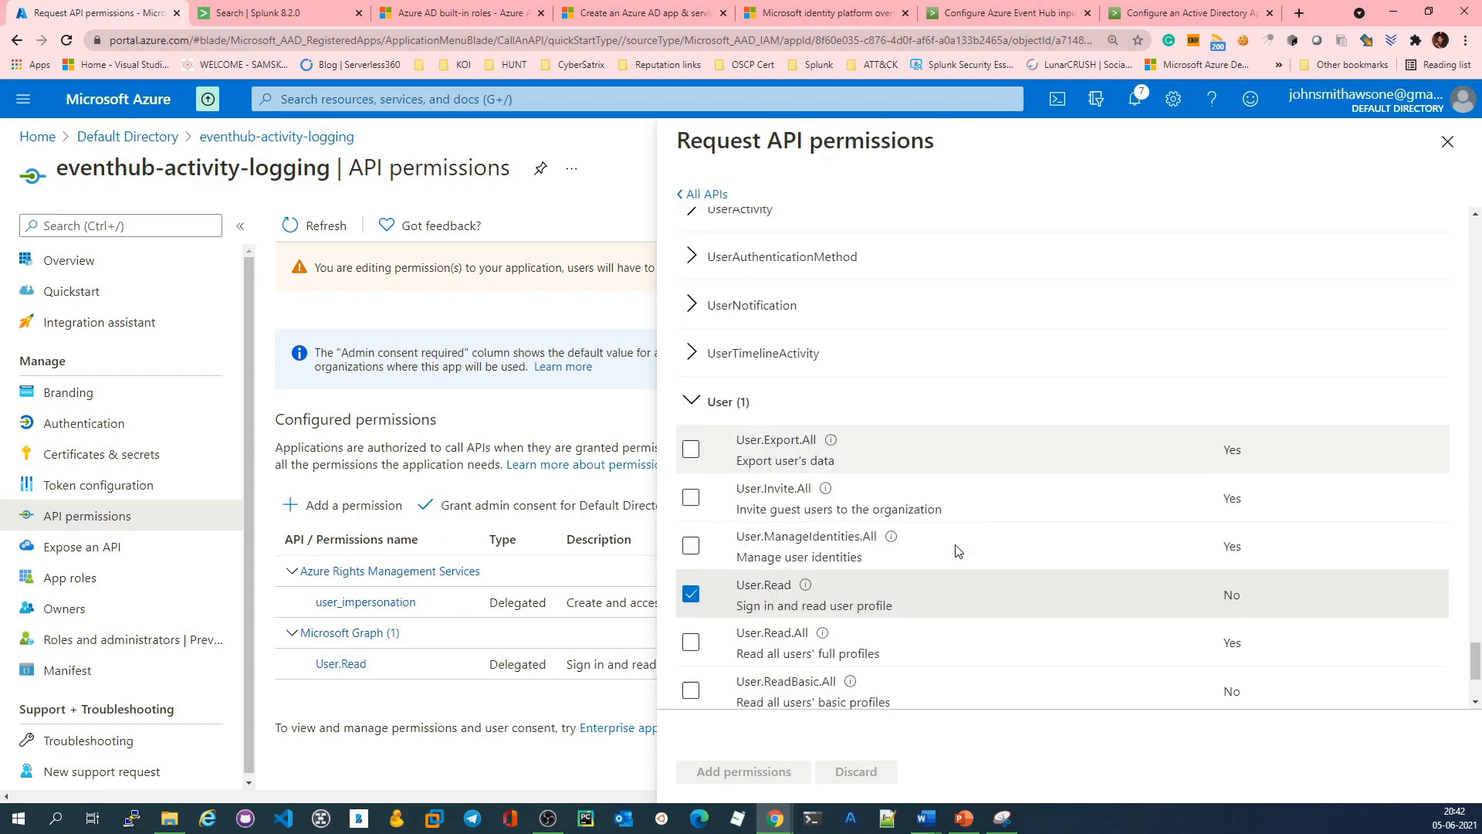
pyautogui.scroll(-5, 842, 494)
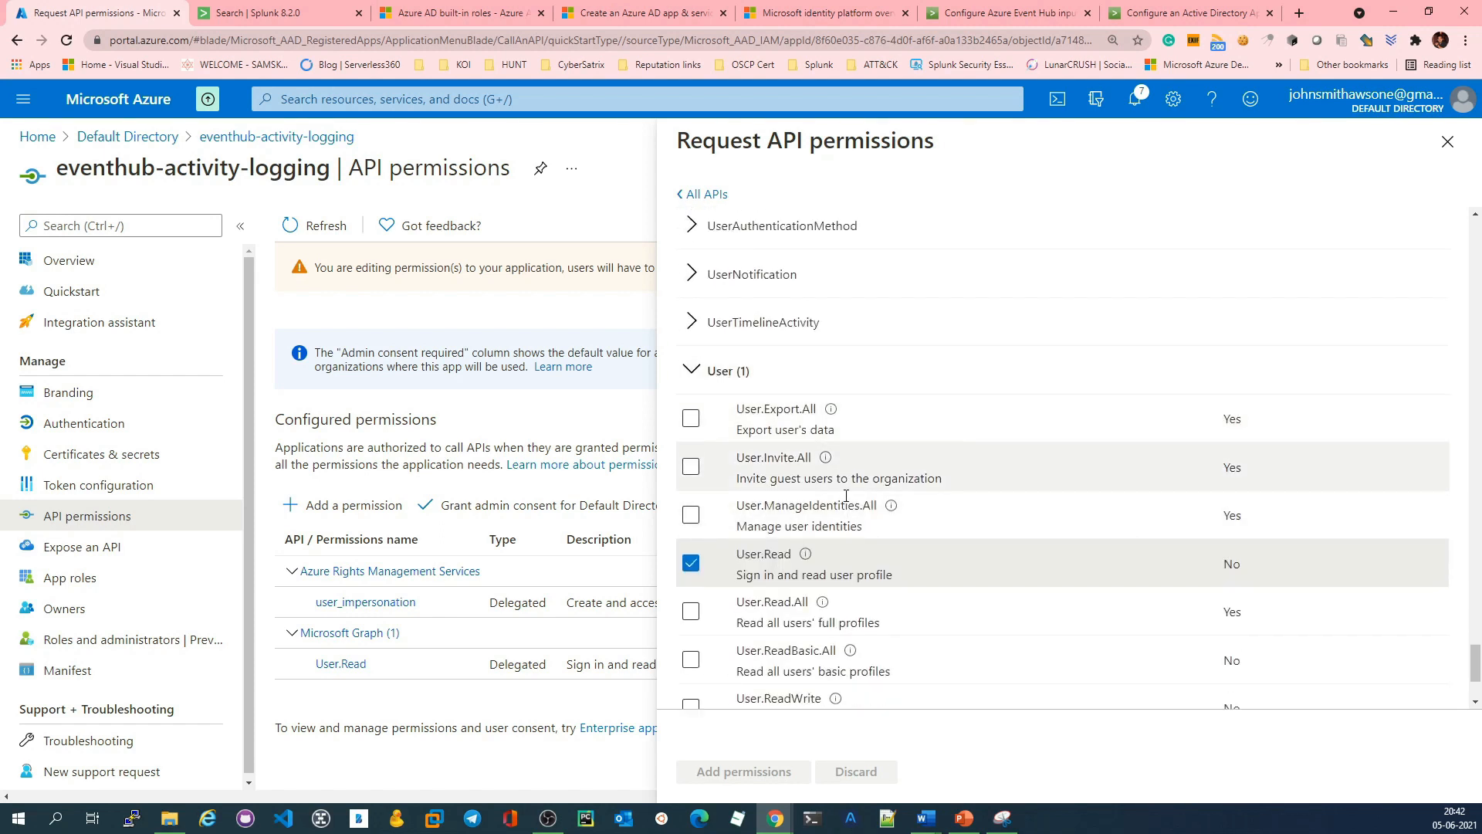
pyautogui.click(689, 424)
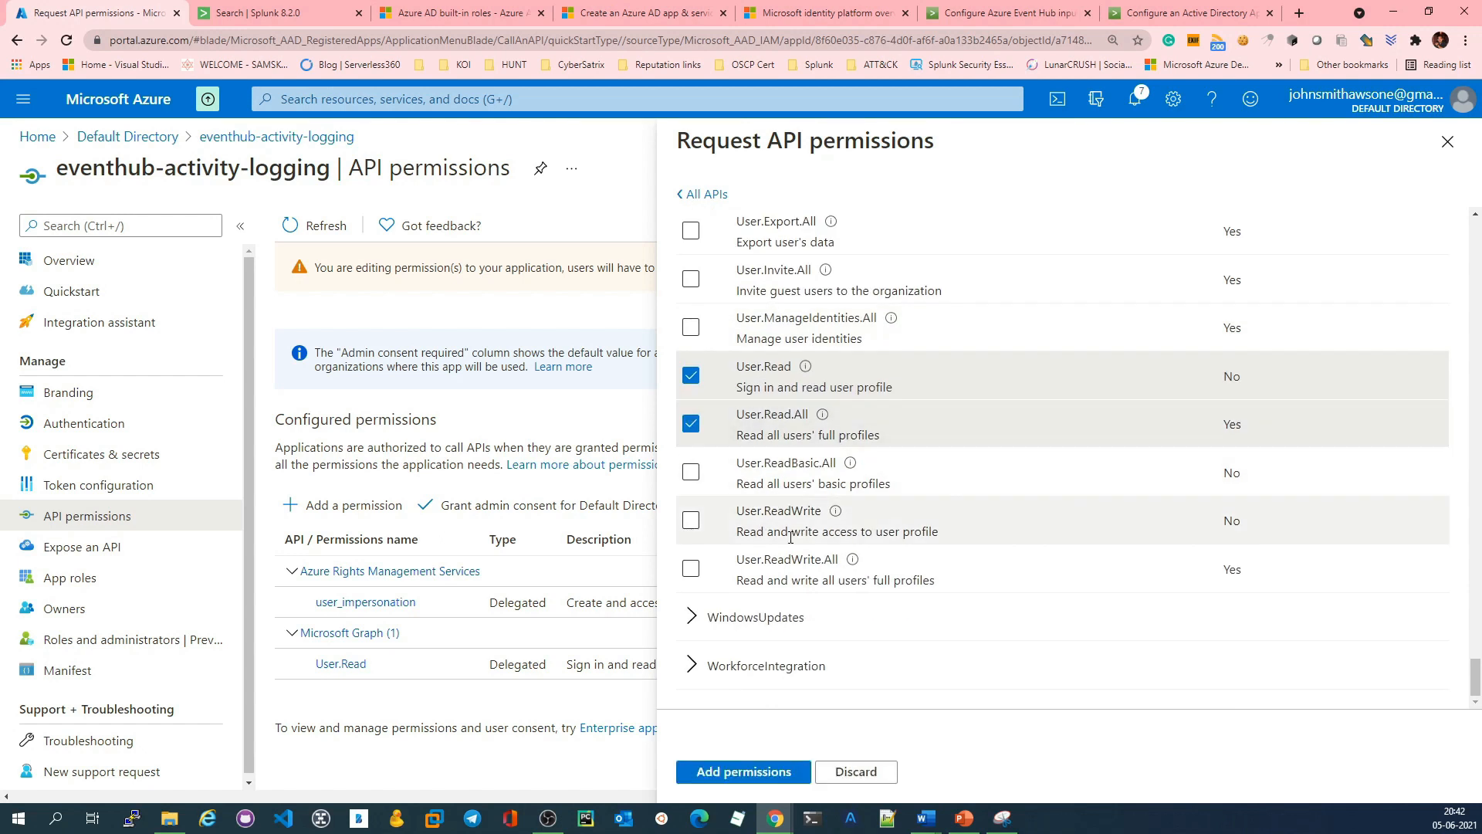
pyautogui.click(762, 774)
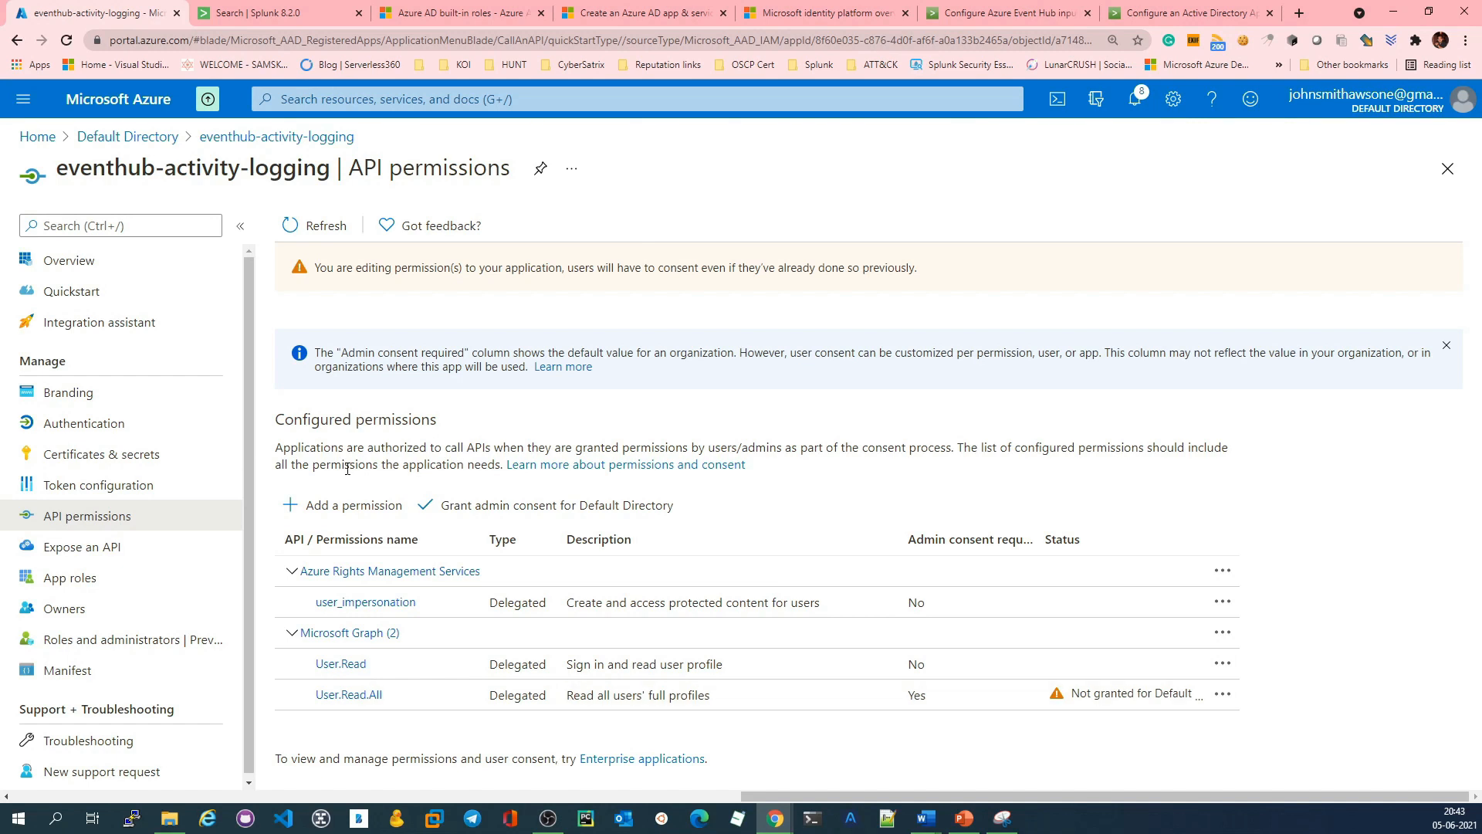
# Step: Open the role assignments in the access control (IAM) of the Free Trial subscription
pyautogui.scroll(-1, 139, 471)
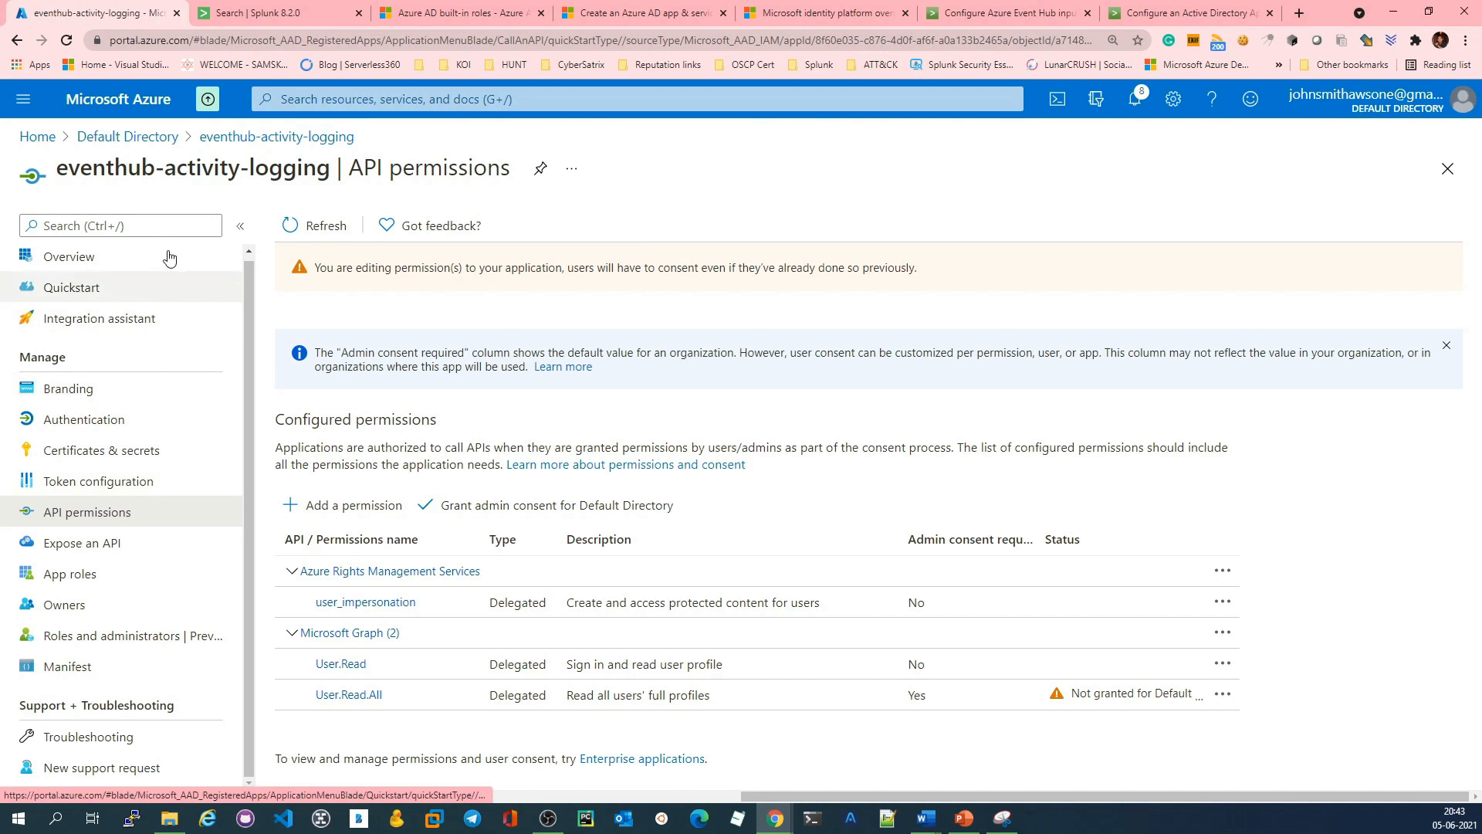
pyautogui.click(40, 137)
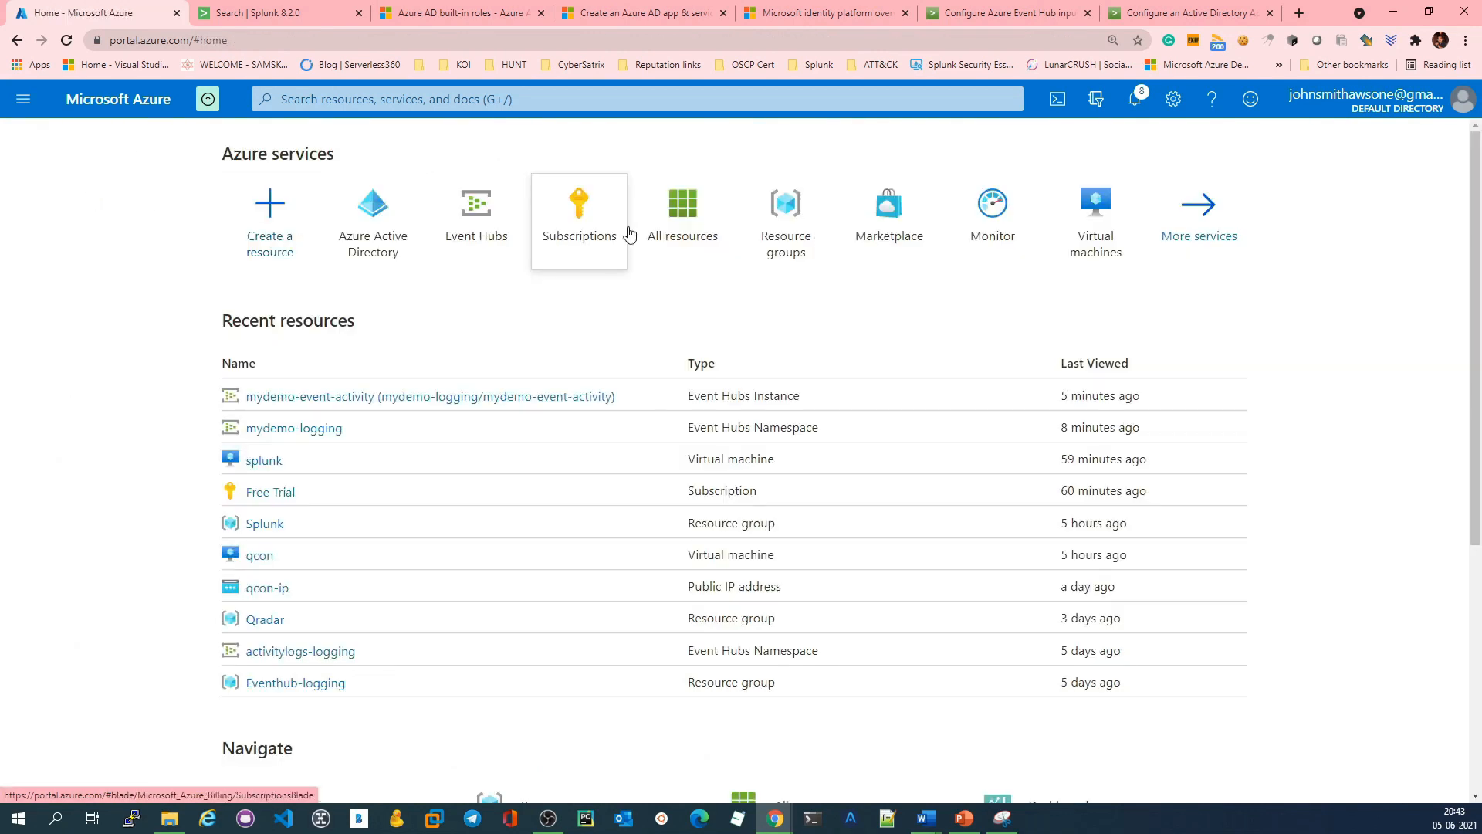
pyautogui.click(569, 221)
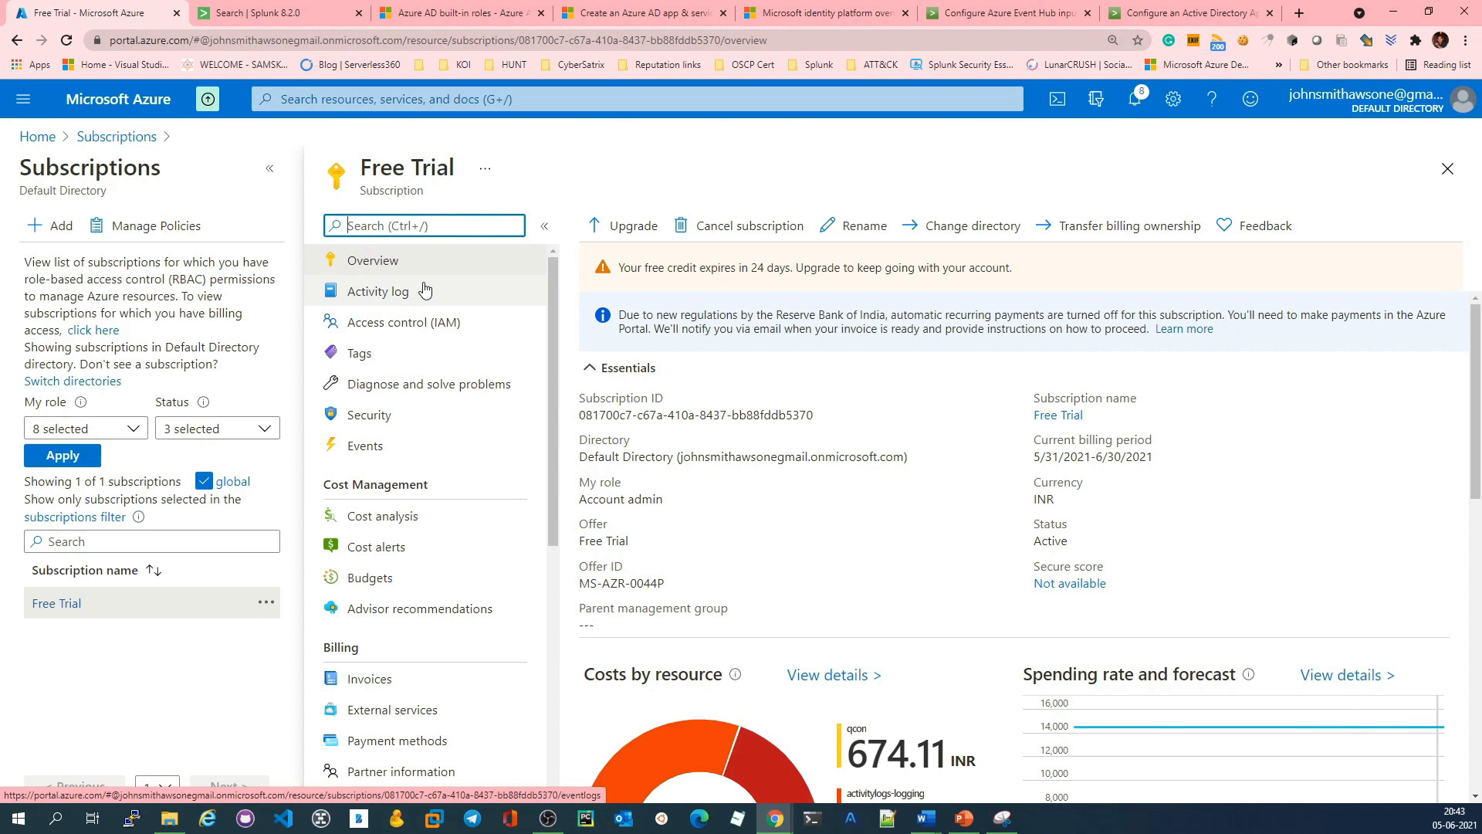
pyautogui.click(425, 332)
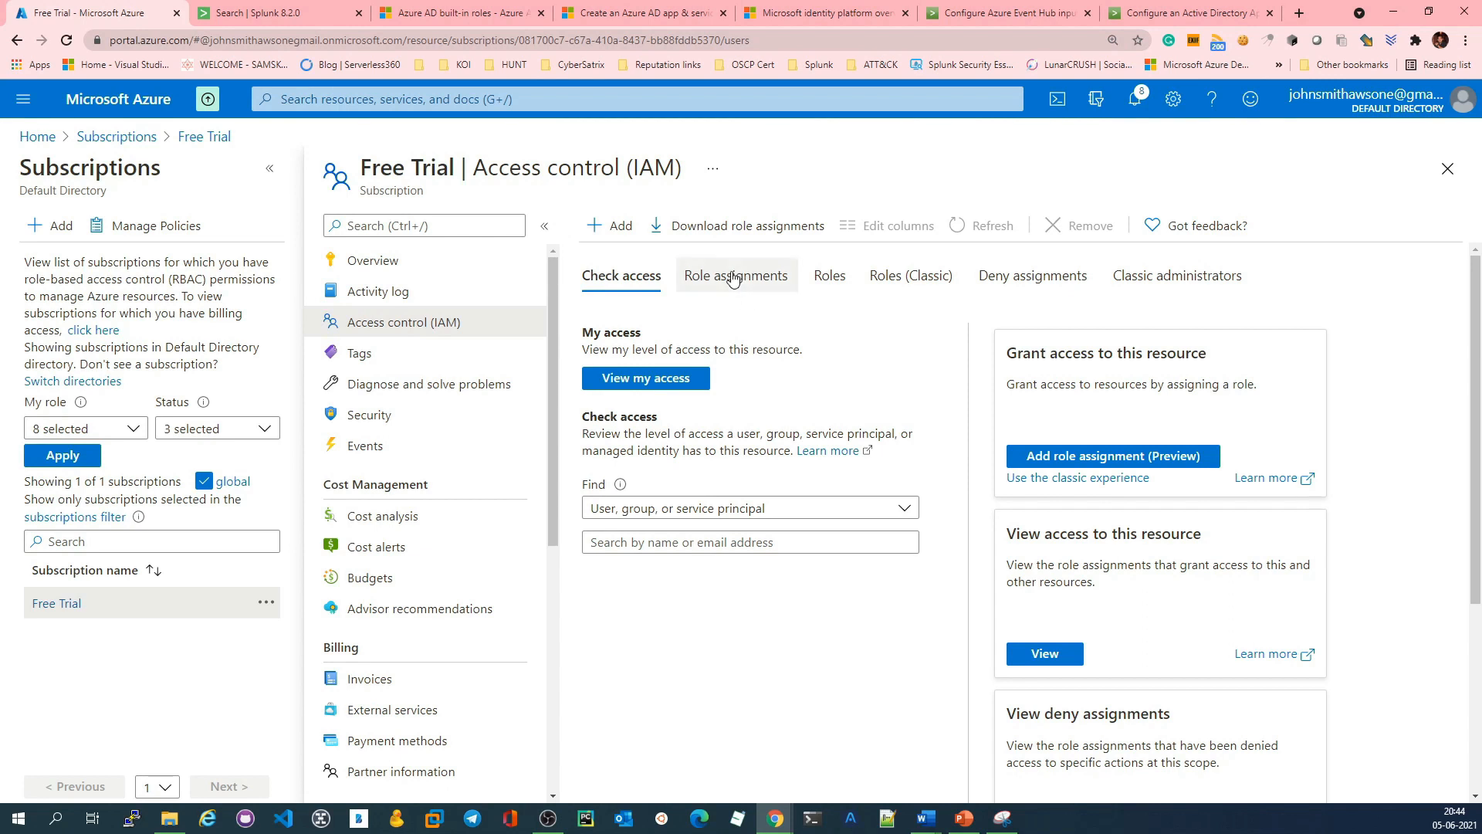
pyautogui.click(733, 279)
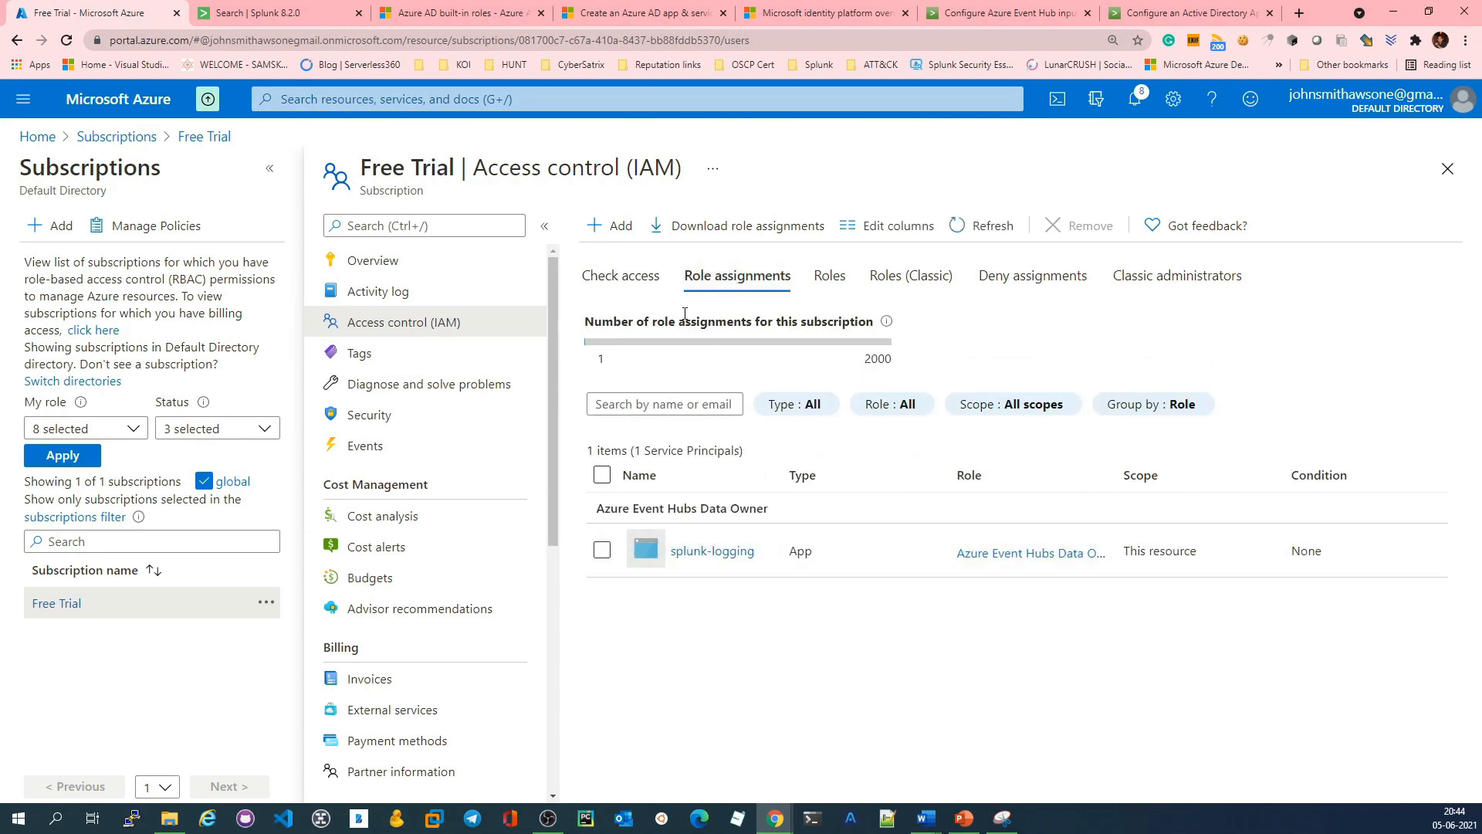
# Step: Start a new role assignment for the subscription with the Azure Event Hubs Data Owner role
pyautogui.click(615, 226)
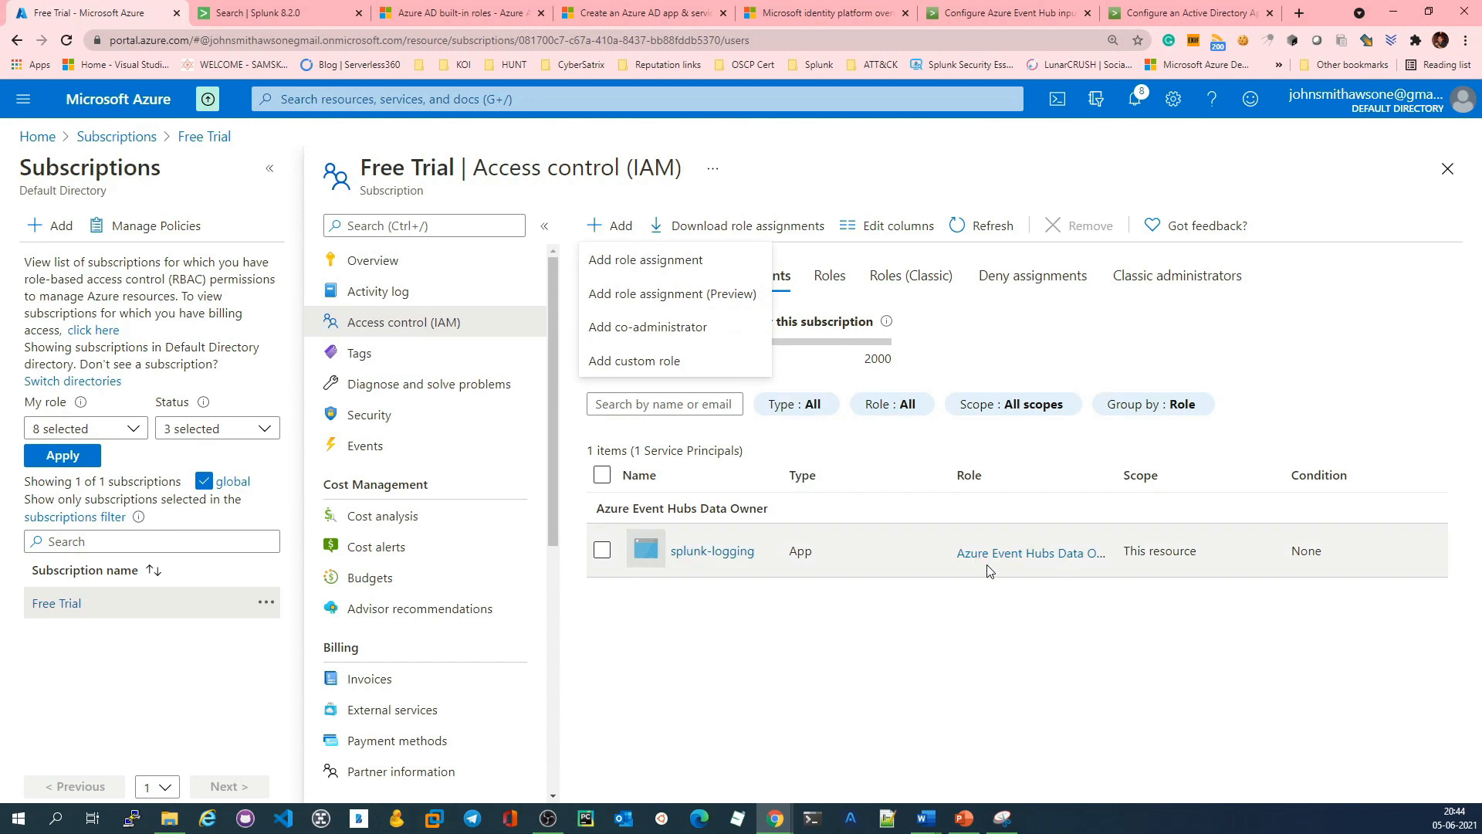
pyautogui.click(673, 261)
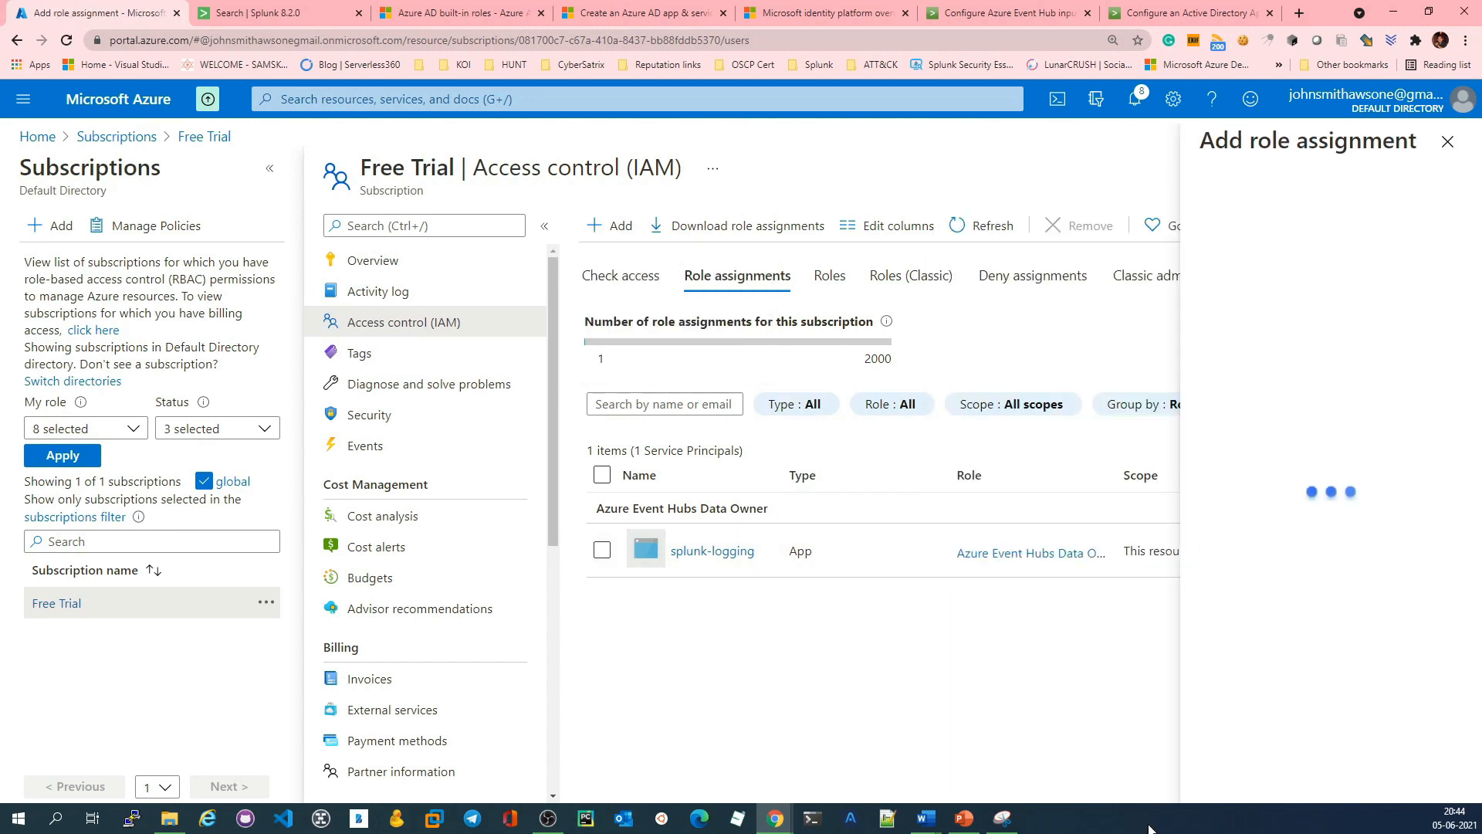
pyautogui.click(1141, 224)
pyautogui.write('a')
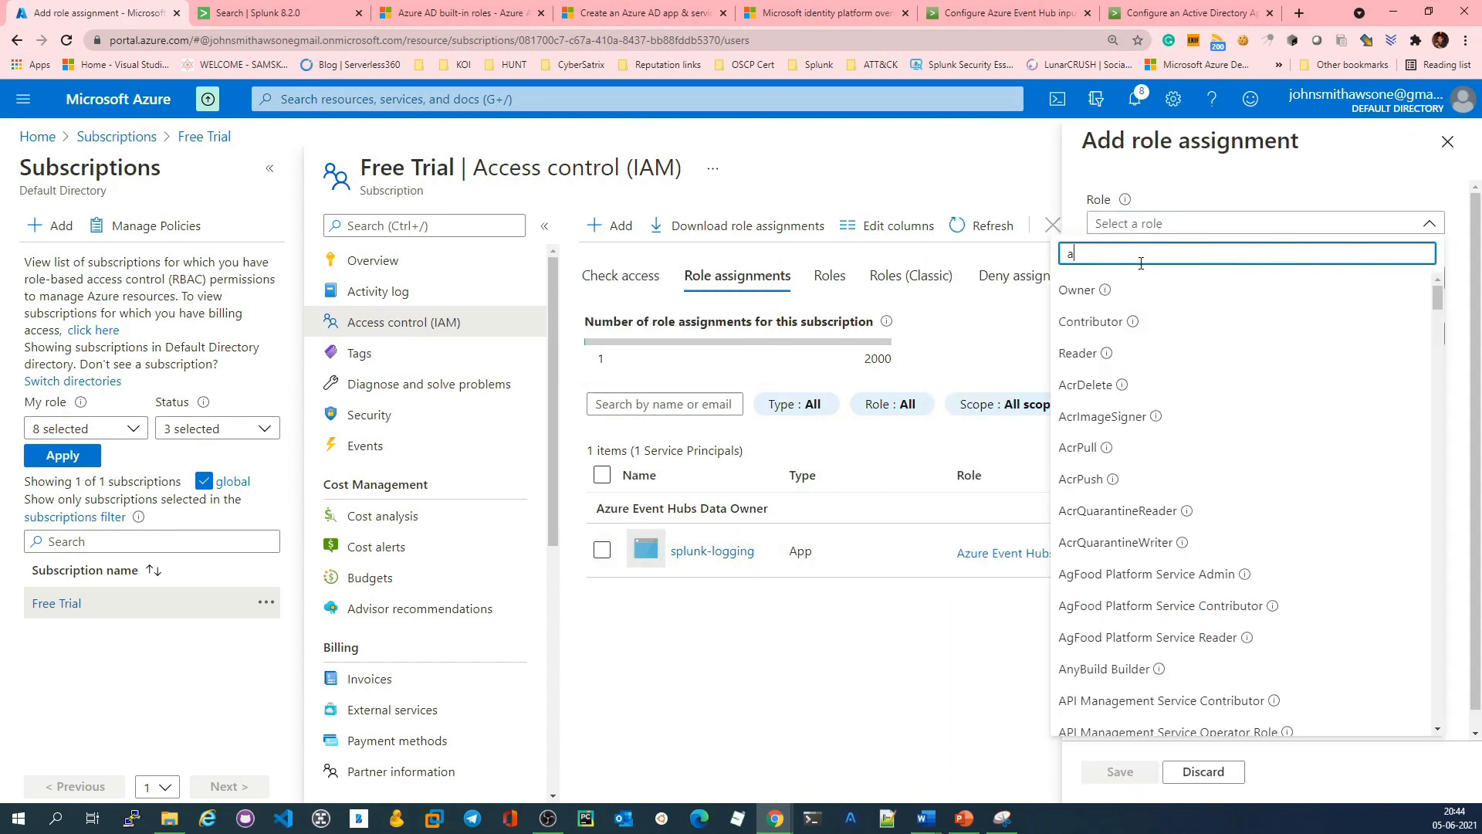
pyautogui.write('zure event')
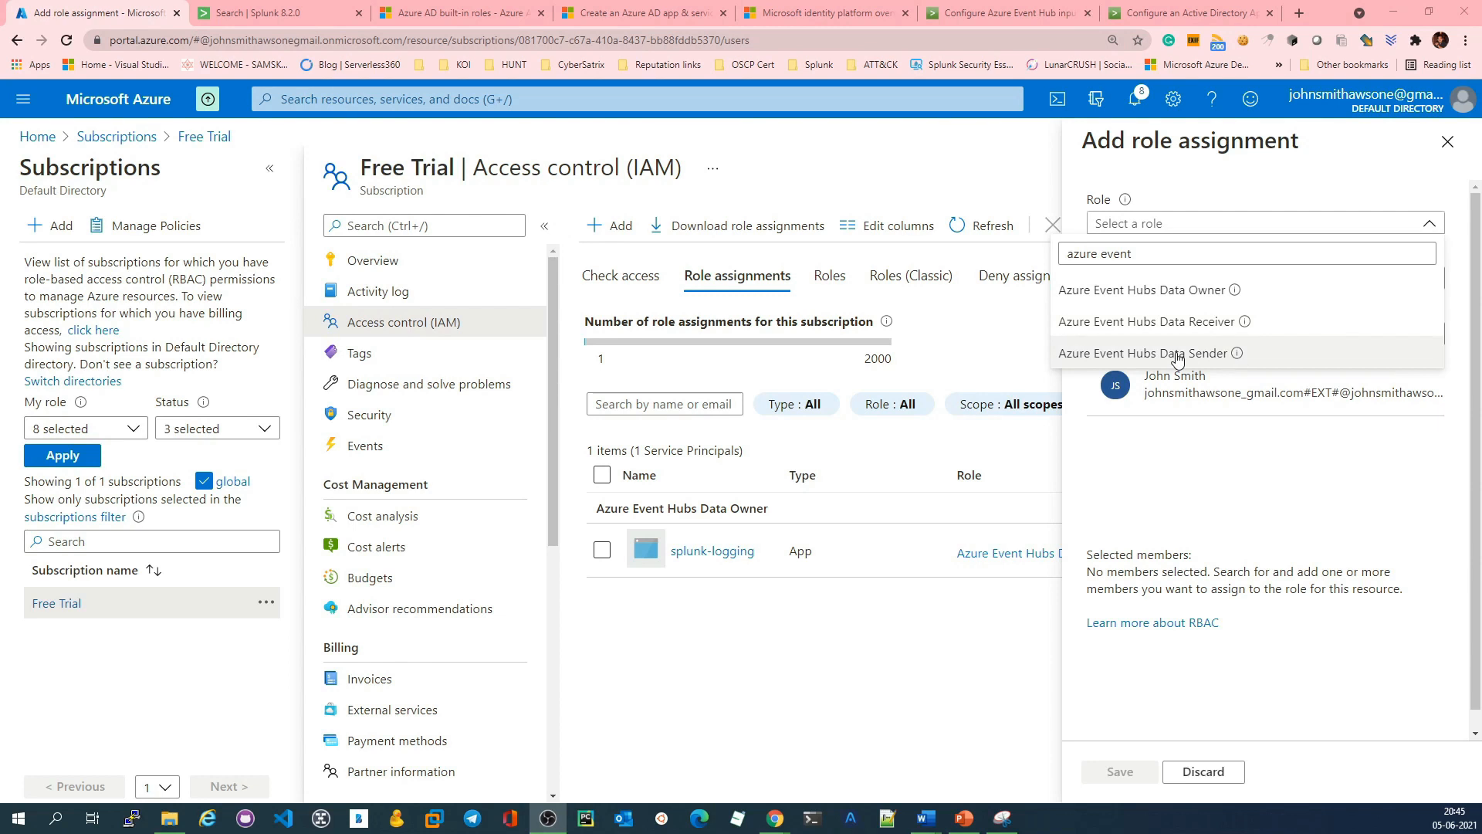
pyautogui.click(1208, 290)
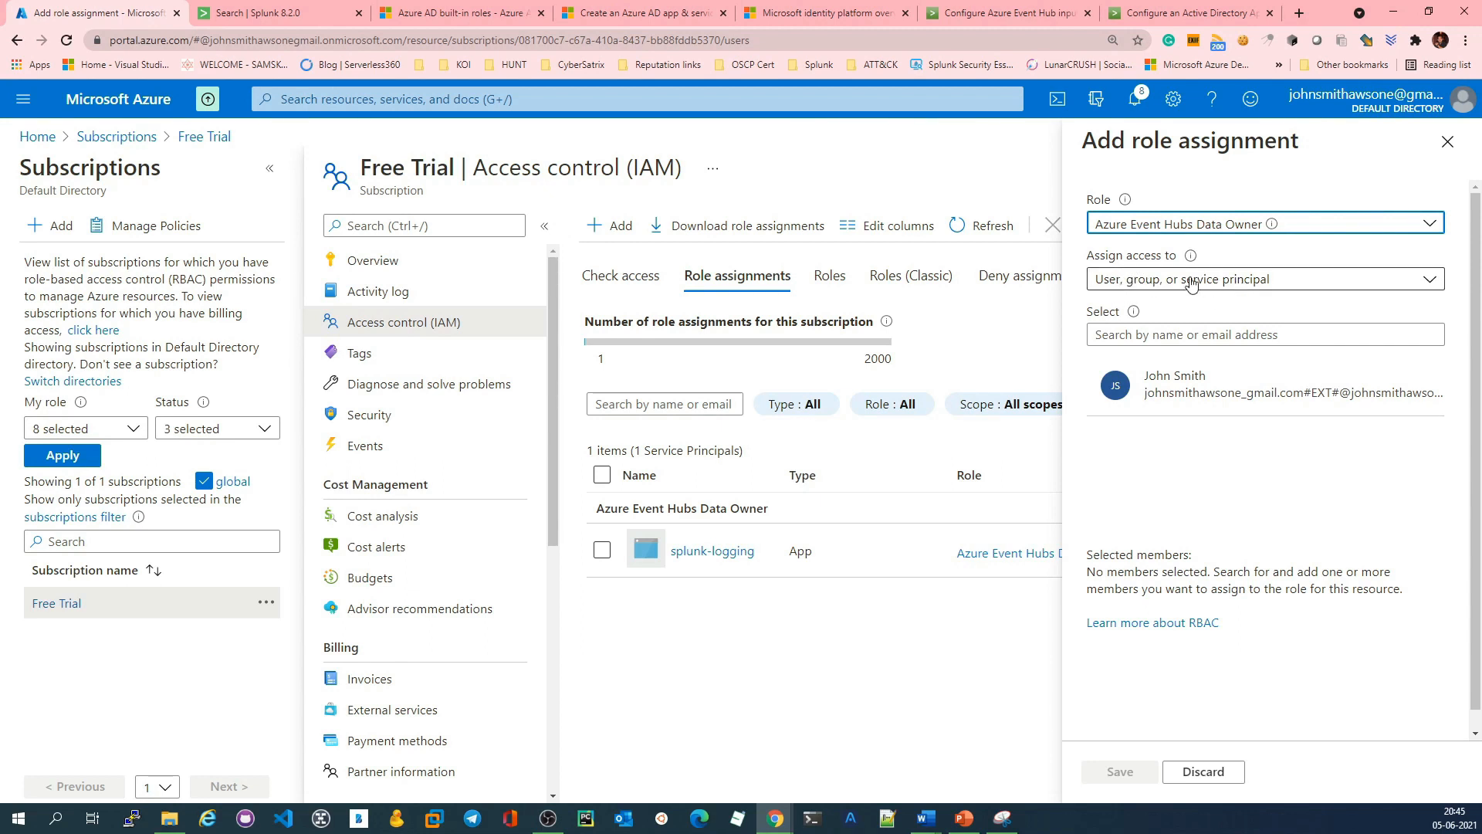
# Step: Select the eventhub-activity-logging app as the role's member and save the assignment
pyautogui.click(1212, 335)
pyautogui.write('event')
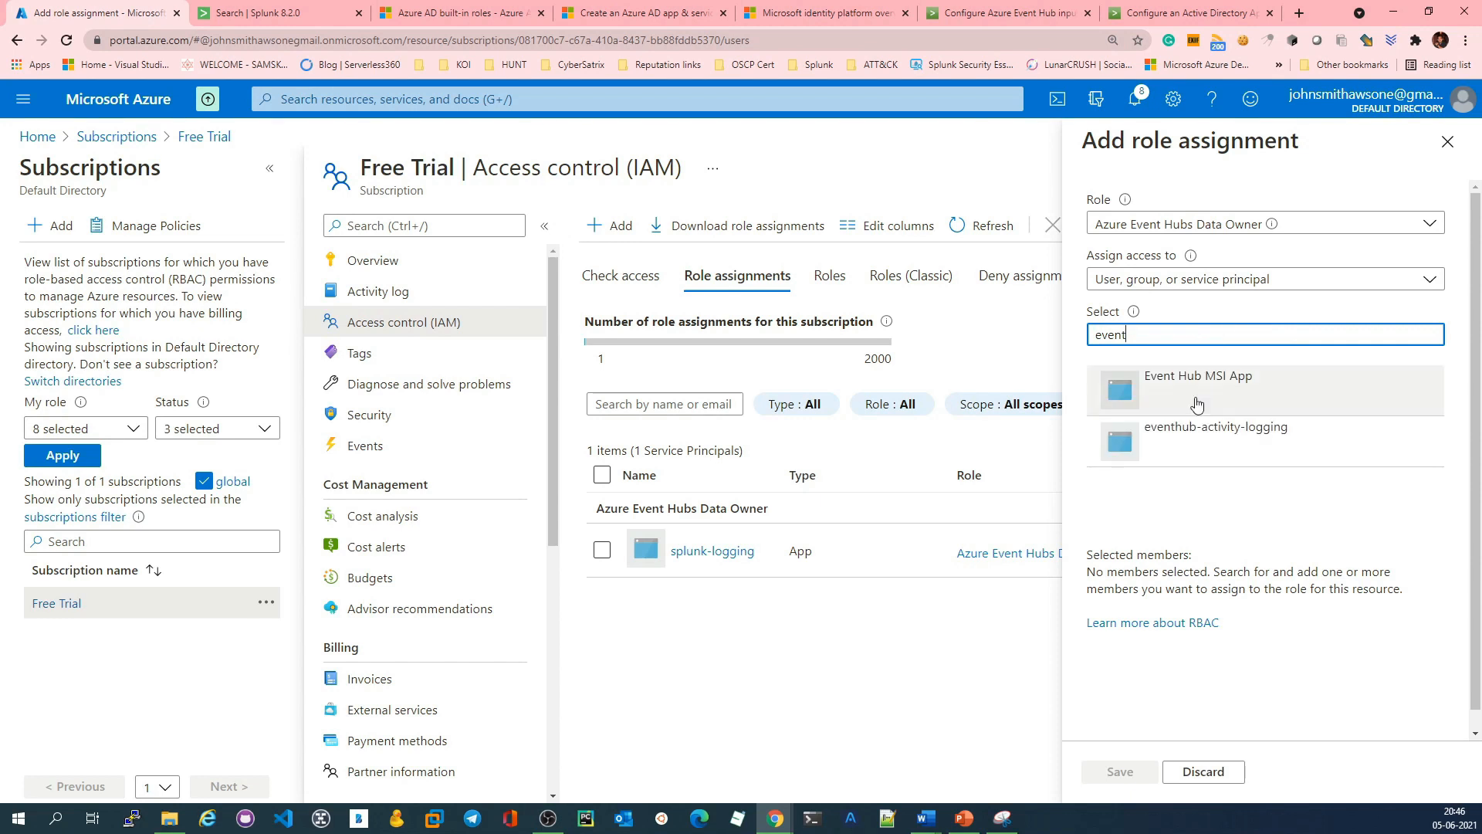
pyautogui.click(1186, 446)
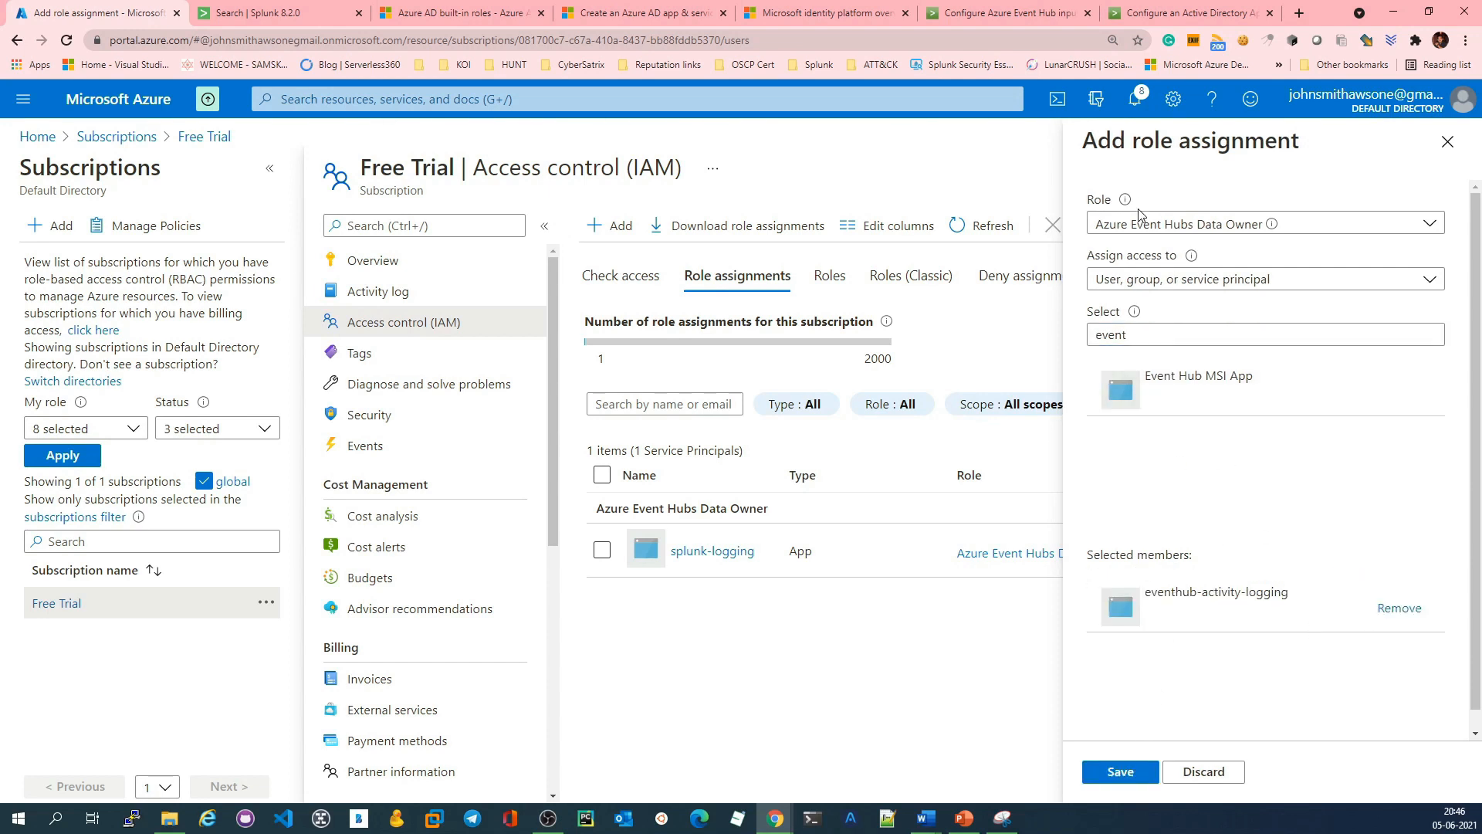
pyautogui.click(1131, 774)
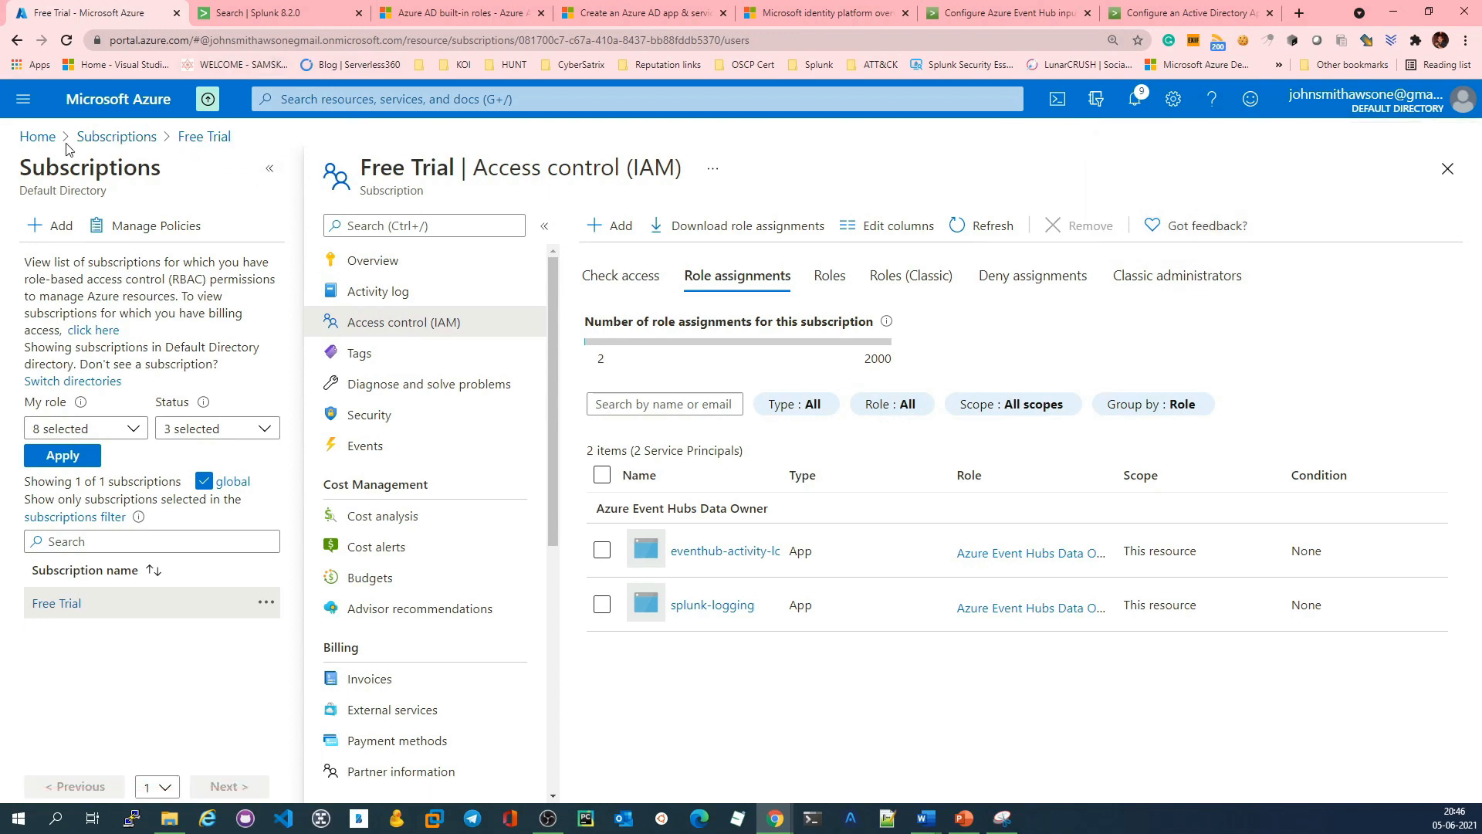
# Step: Open the certificates and secrets of the eventhub-activity-logging app registration in Azure Active Directory
pyautogui.click(37, 137)
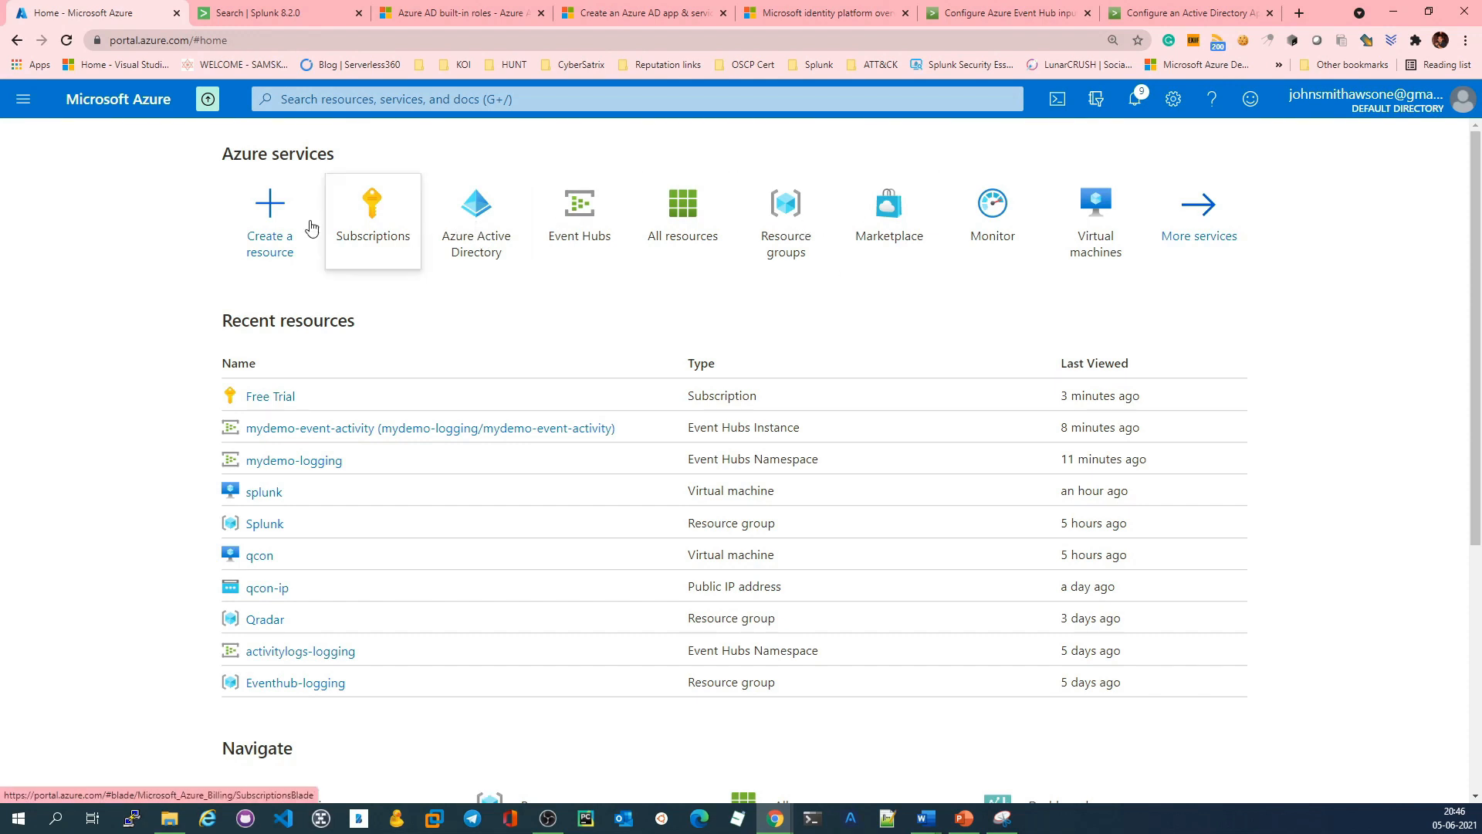
pyautogui.click(450, 221)
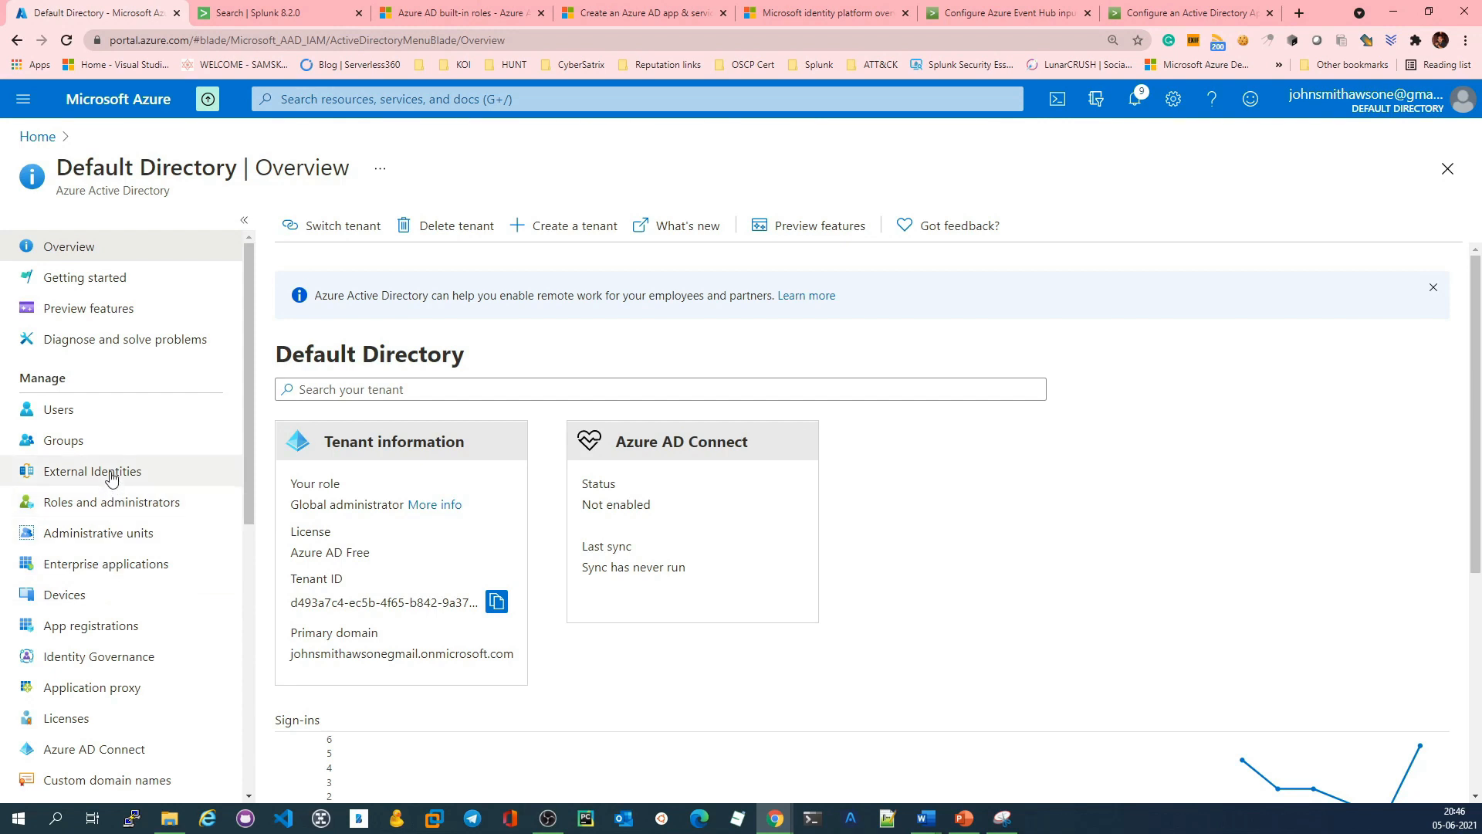
pyautogui.click(92, 625)
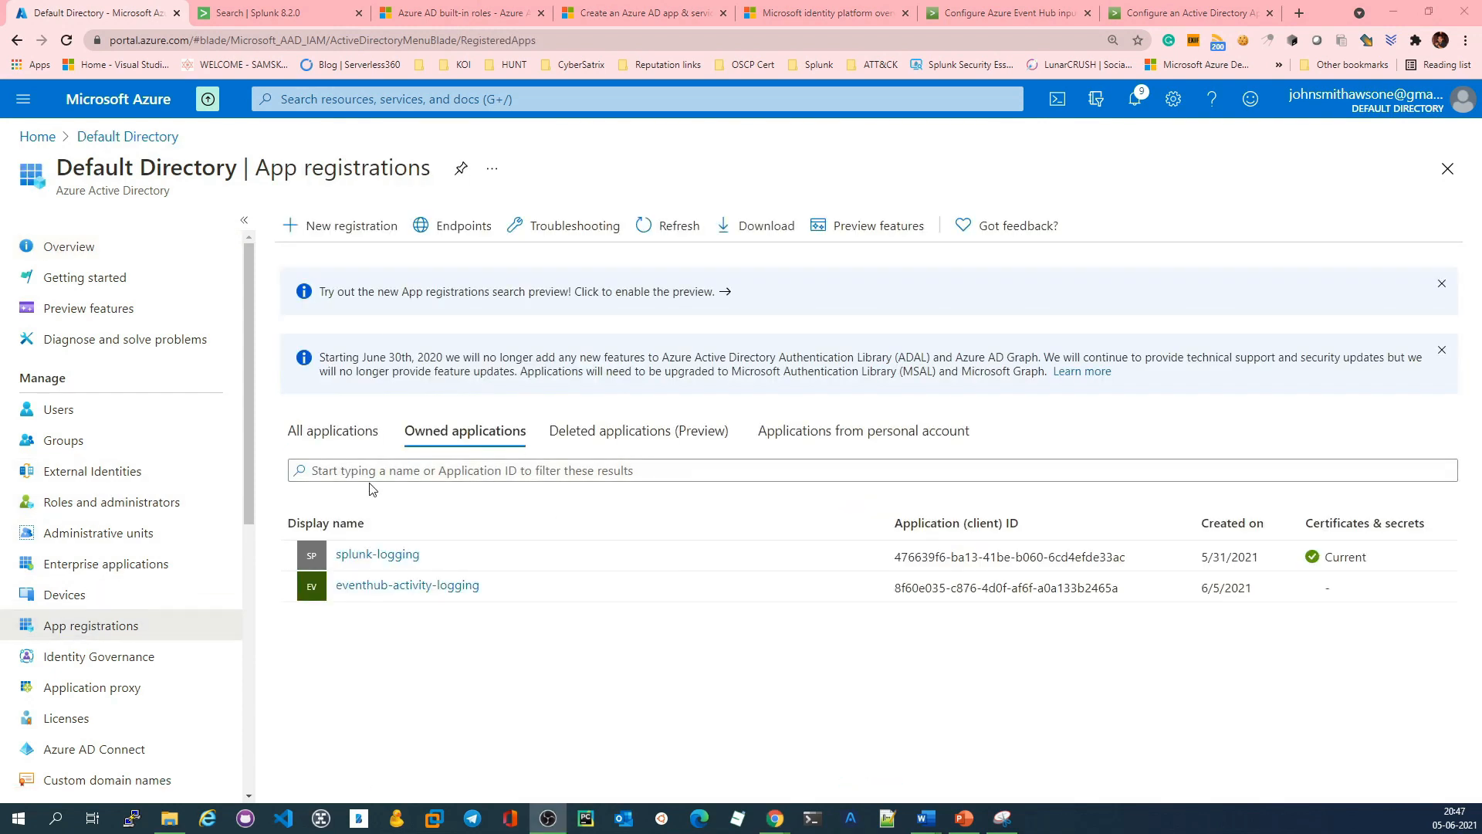
pyautogui.click(418, 587)
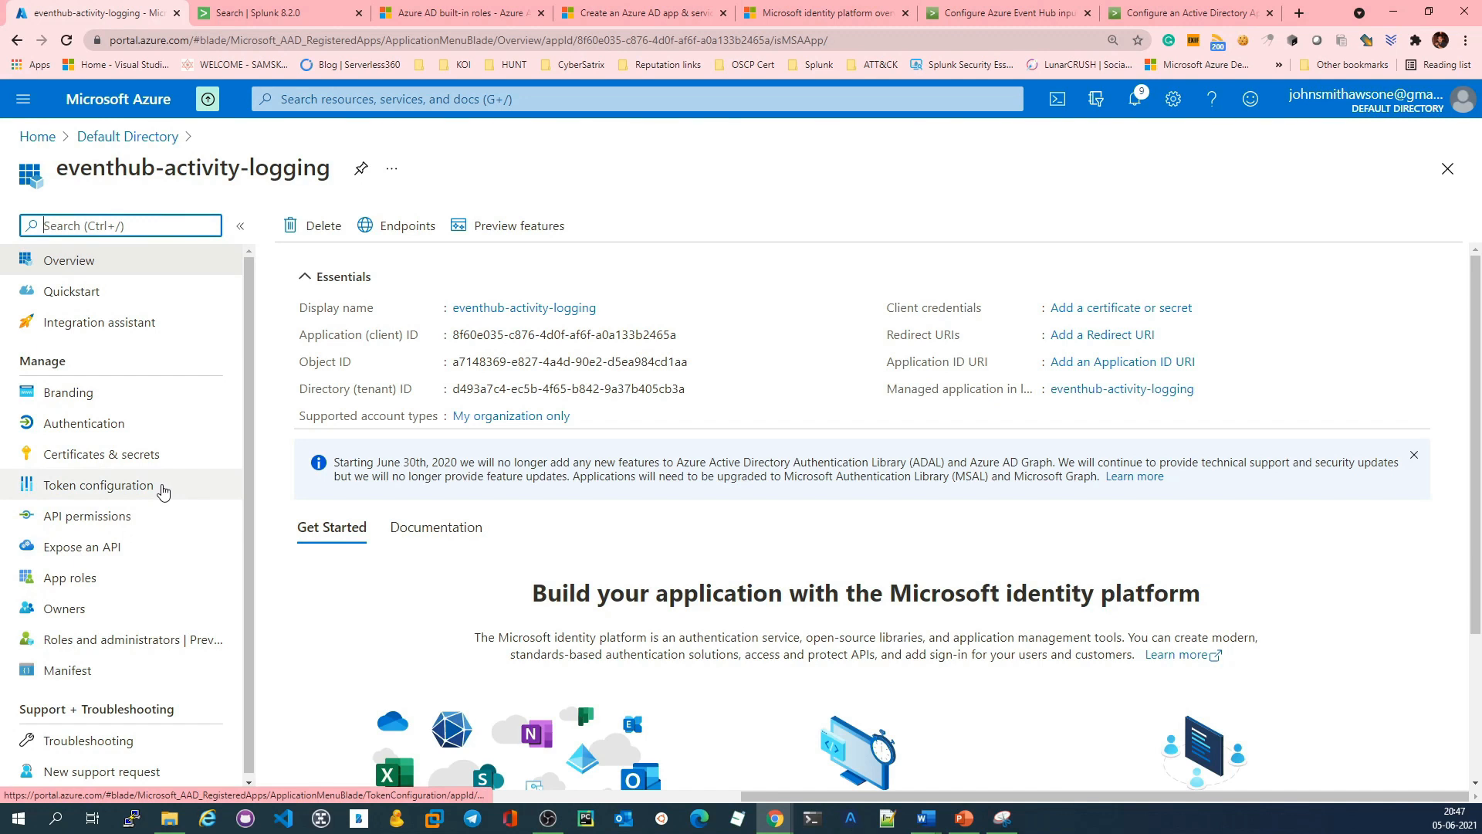
pyautogui.scroll(-2, 169, 510)
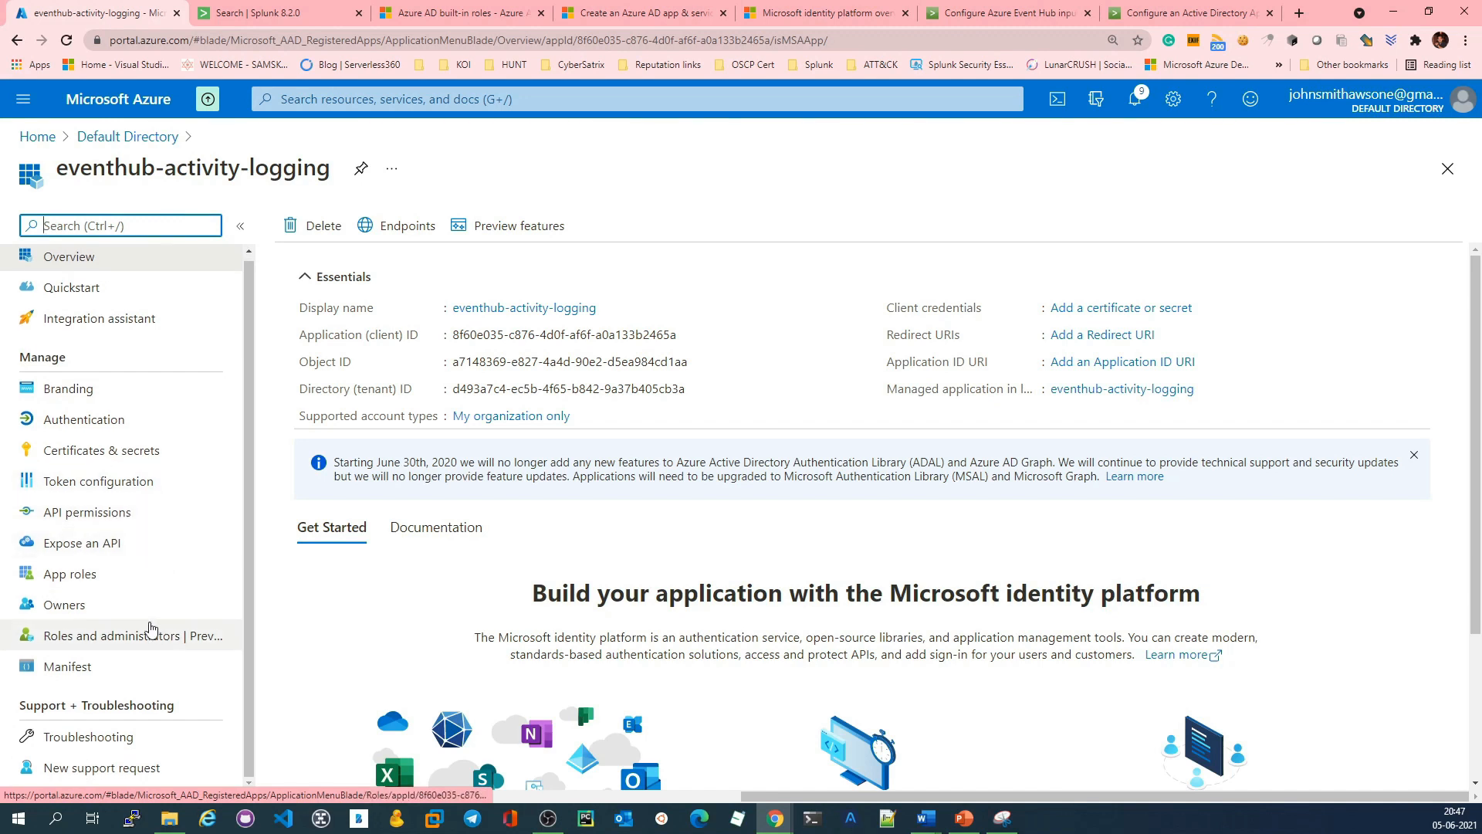
pyautogui.click(116, 449)
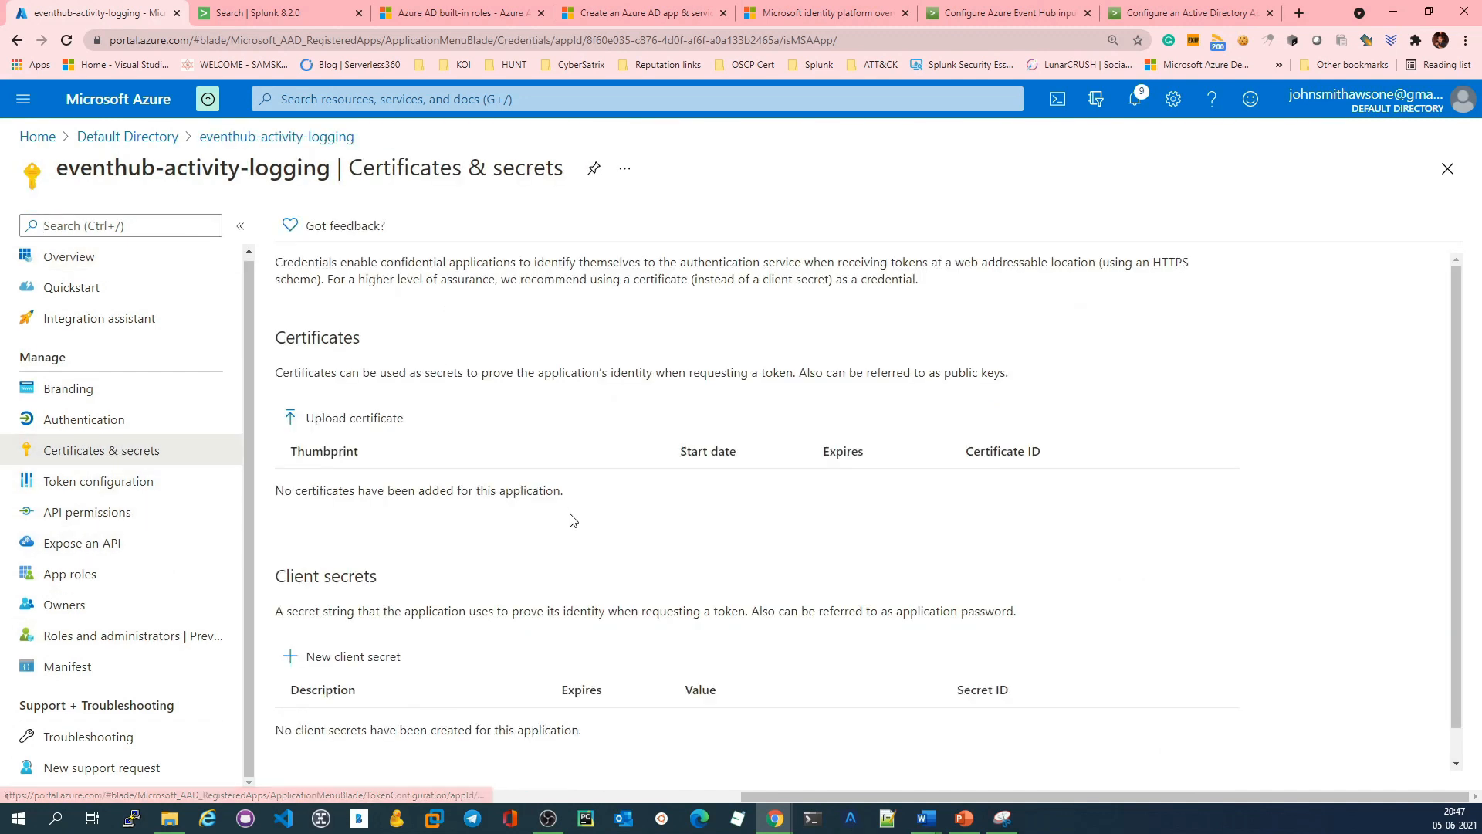
# Step: Start a new client secret for the app with the description splunk-demo-logging
pyautogui.scroll(-1, 432, 571)
pyautogui.click(342, 625)
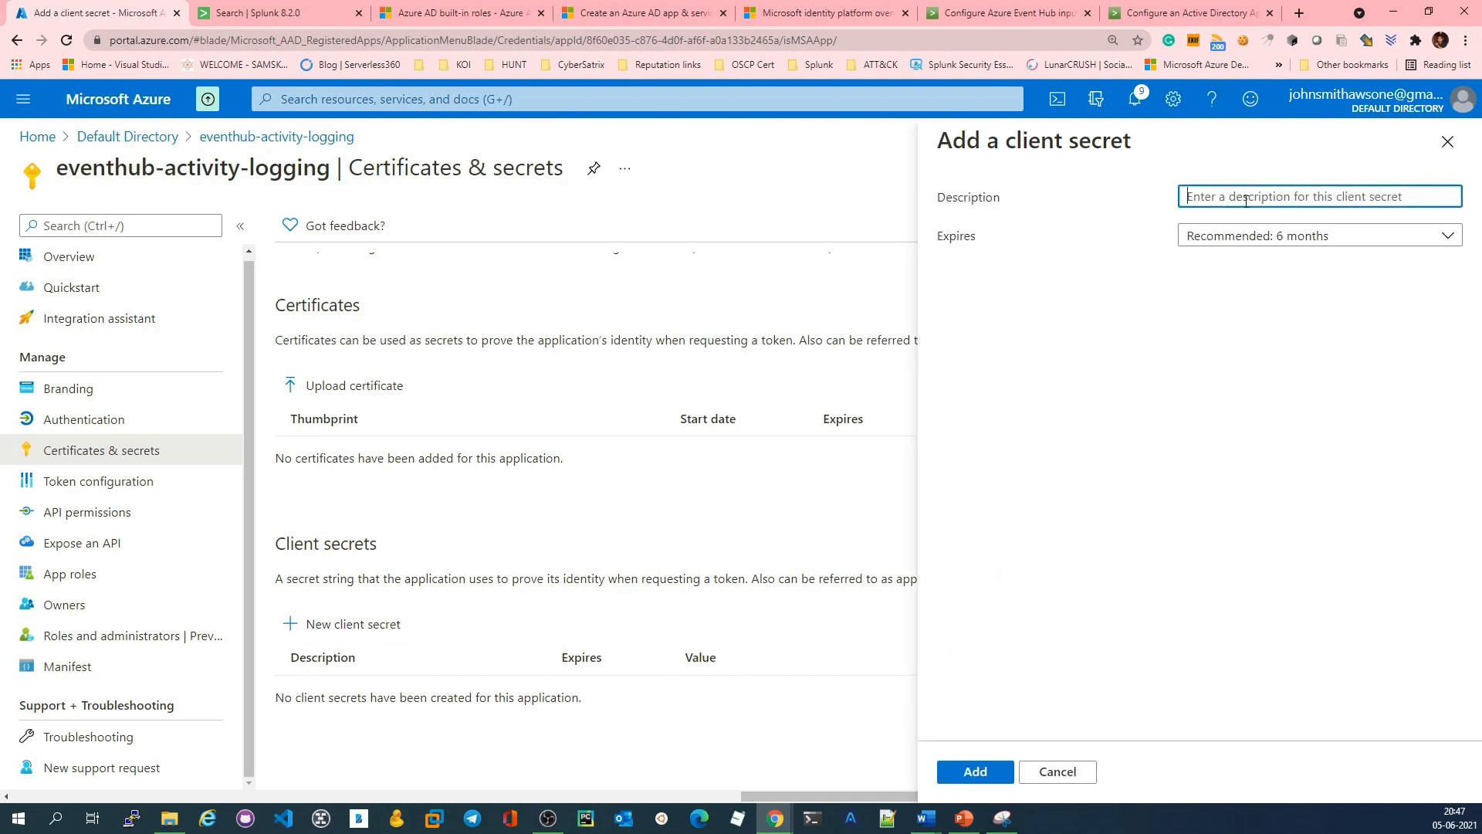
pyautogui.write('ev')
pyautogui.press('BackSpace')
pyautogui.press('BackSpace')
pyautogui.press('BackSpace')
pyautogui.write('splunk-demo-logging')
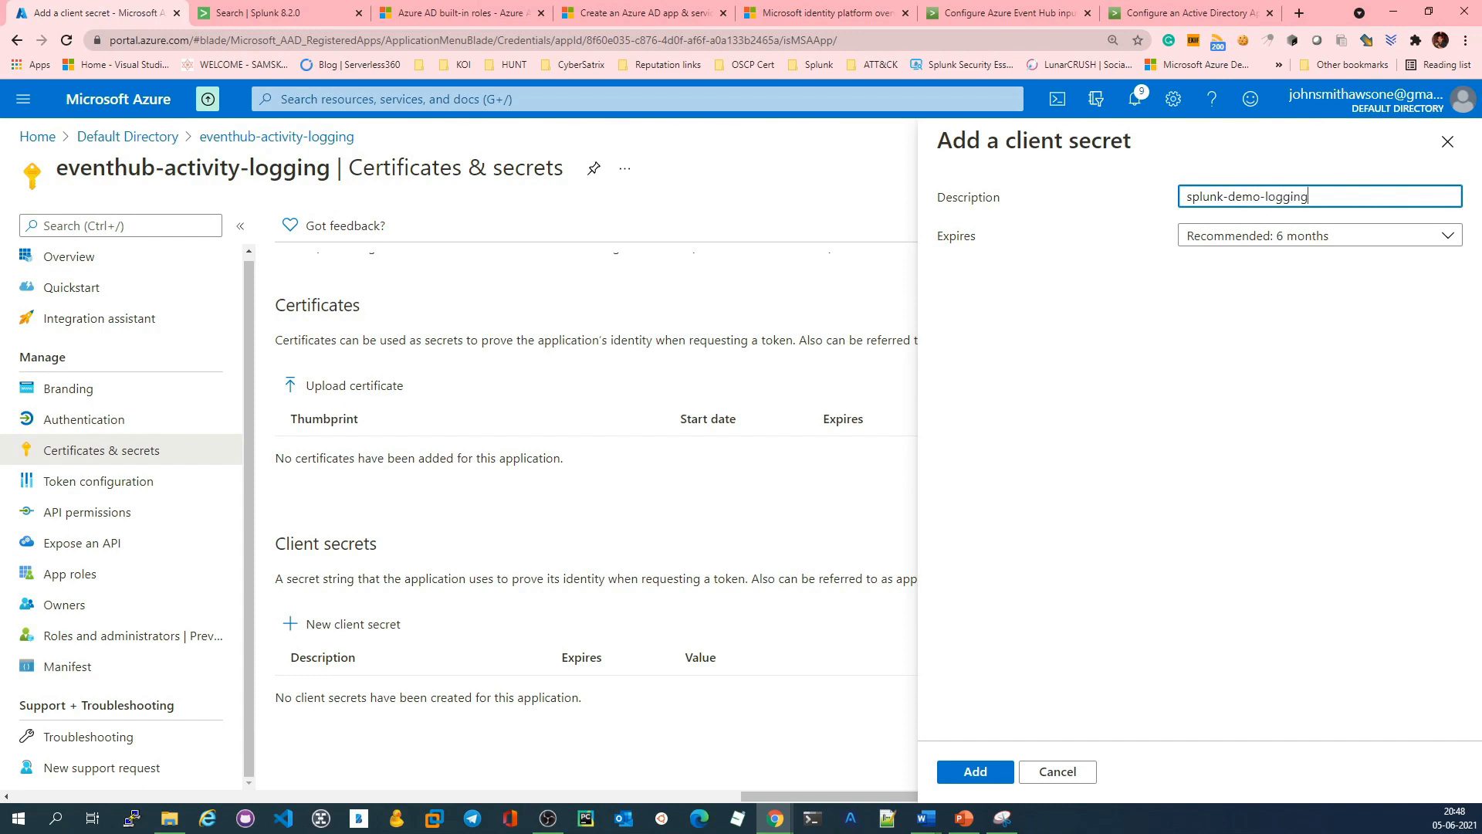
# Step: Add the client secret with an expiry of 3 months and copy its value before returning to the portal home page
pyautogui.click(1275, 239)
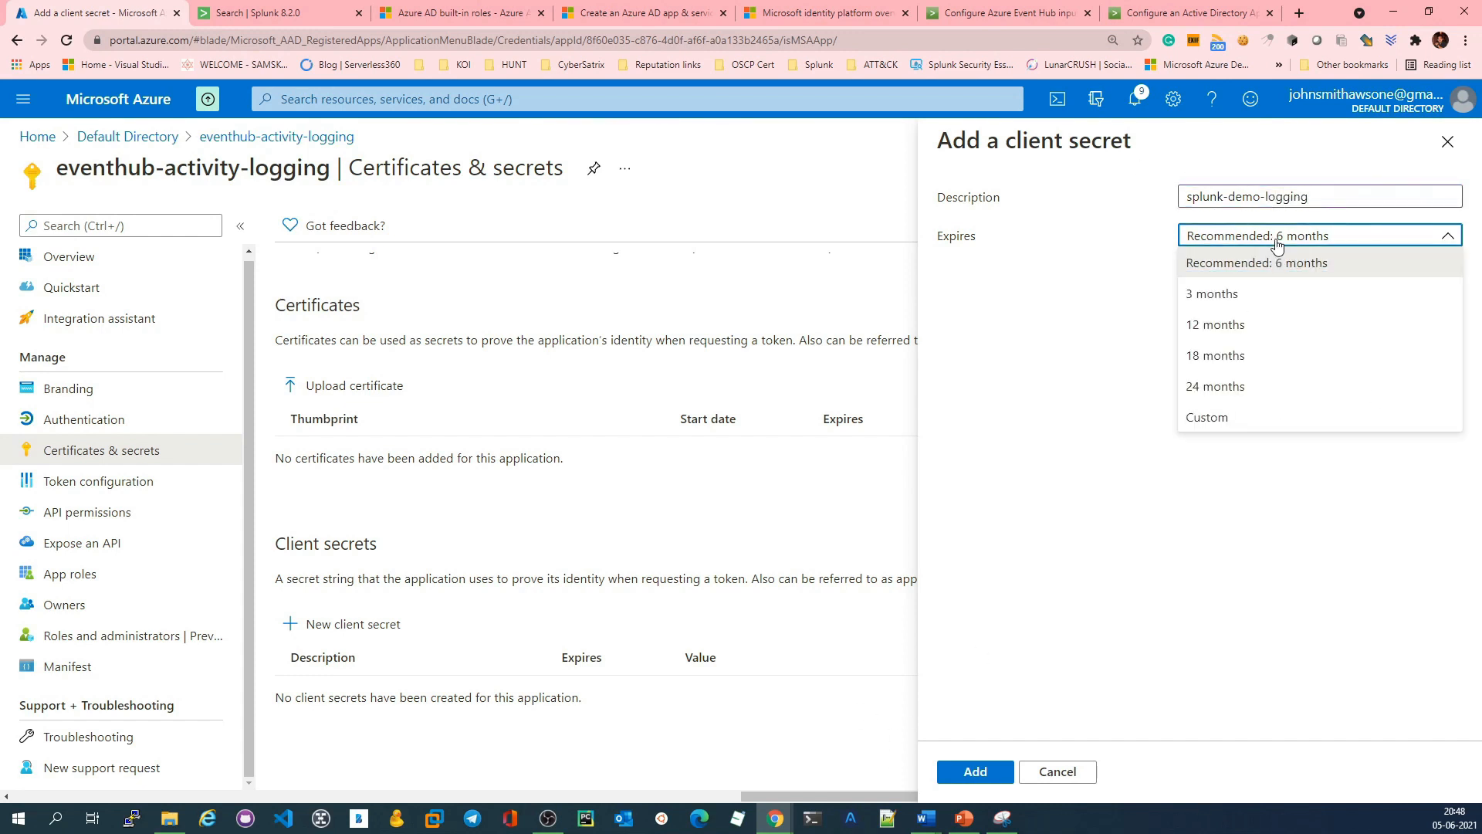
pyautogui.click(1241, 294)
pyautogui.click(976, 771)
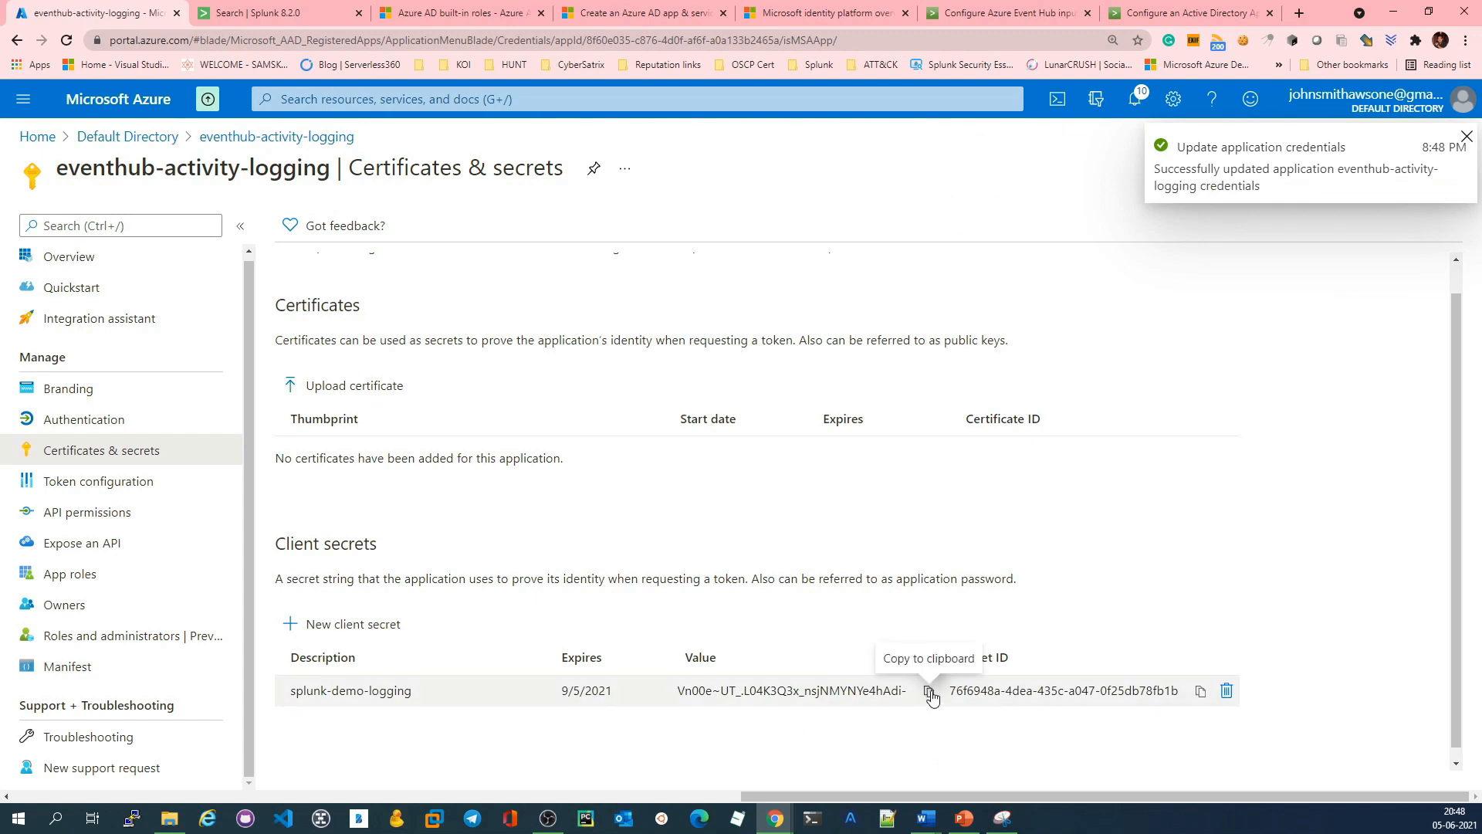
pyautogui.click(929, 691)
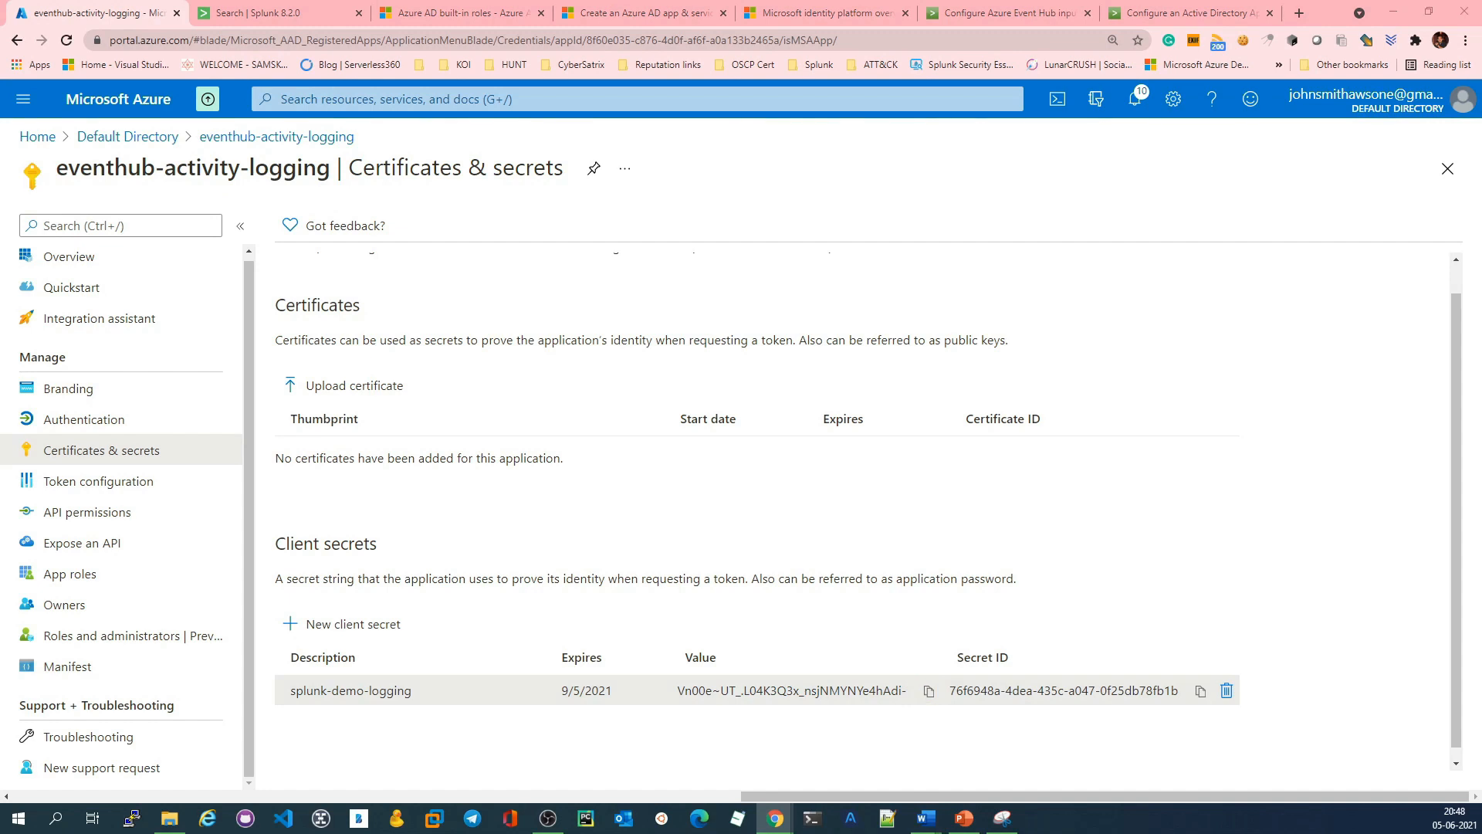
pyautogui.click(38, 137)
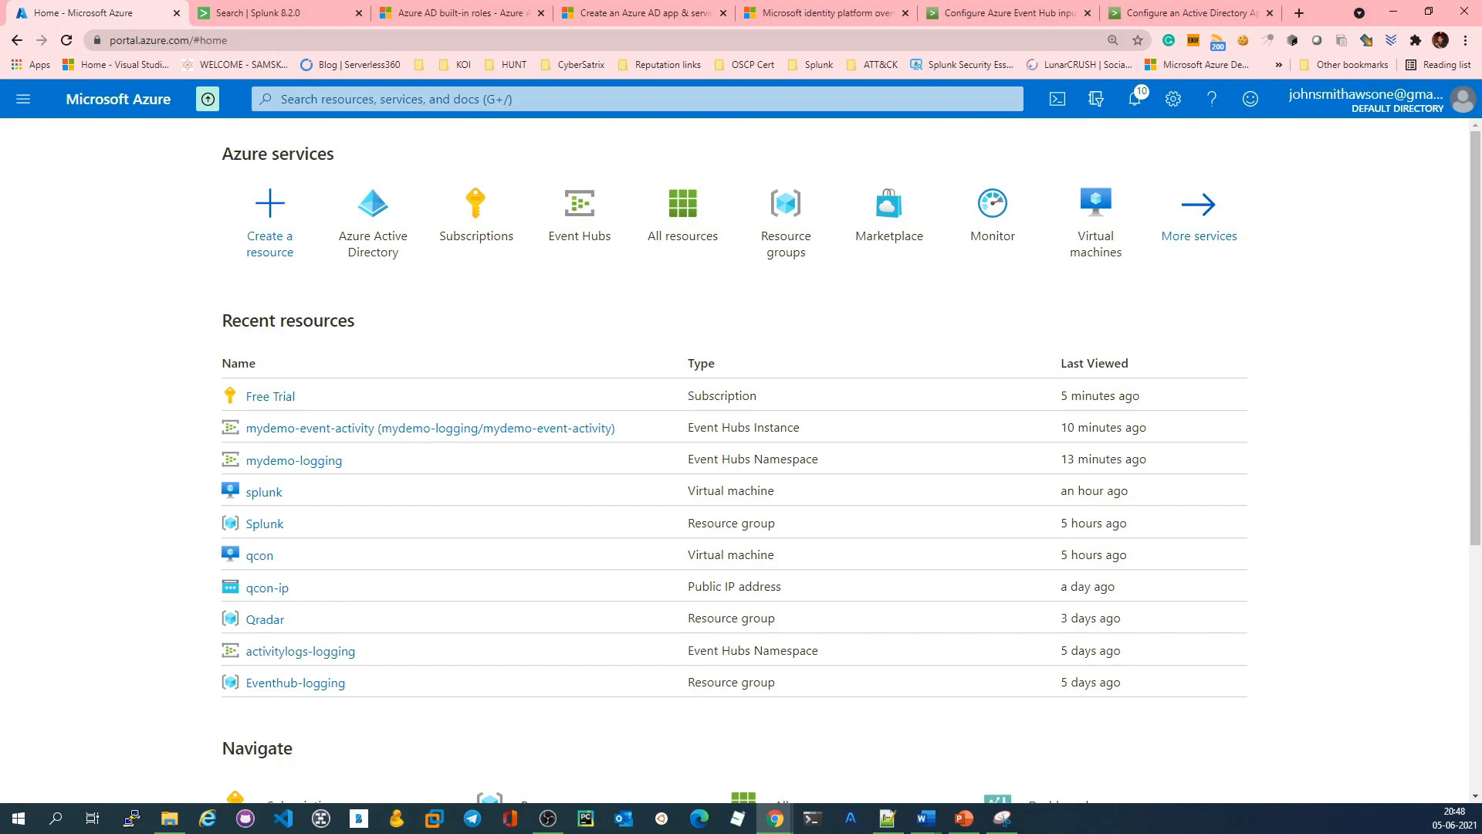
# Step: Switch to Splunk and open the Splunkbase details of the Splunk Add-on for Microsoft Cloud Services from the installed apps list
pyautogui.click(271, 7)
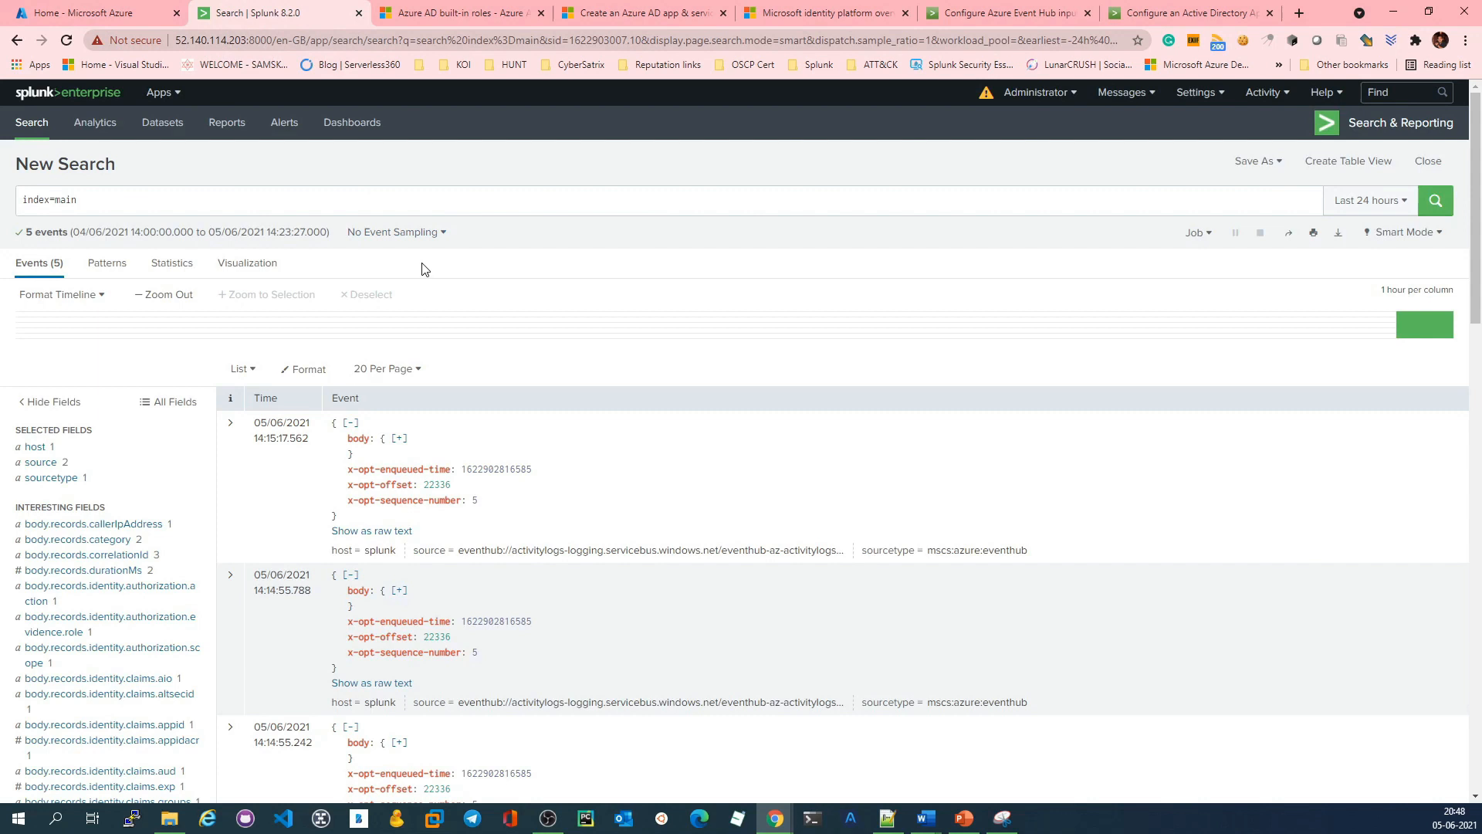
pyautogui.click(109, 97)
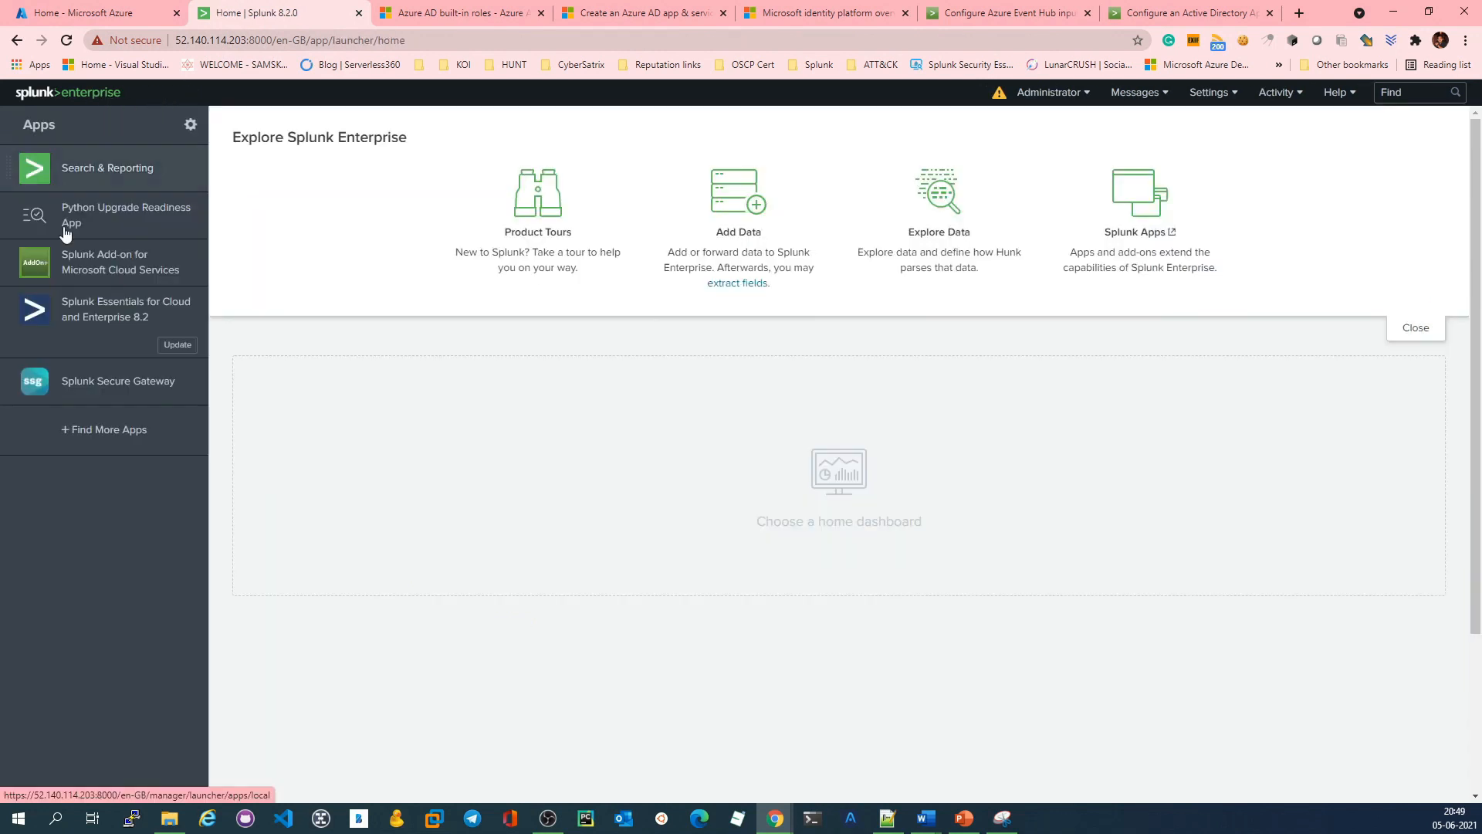
pyautogui.click(117, 277)
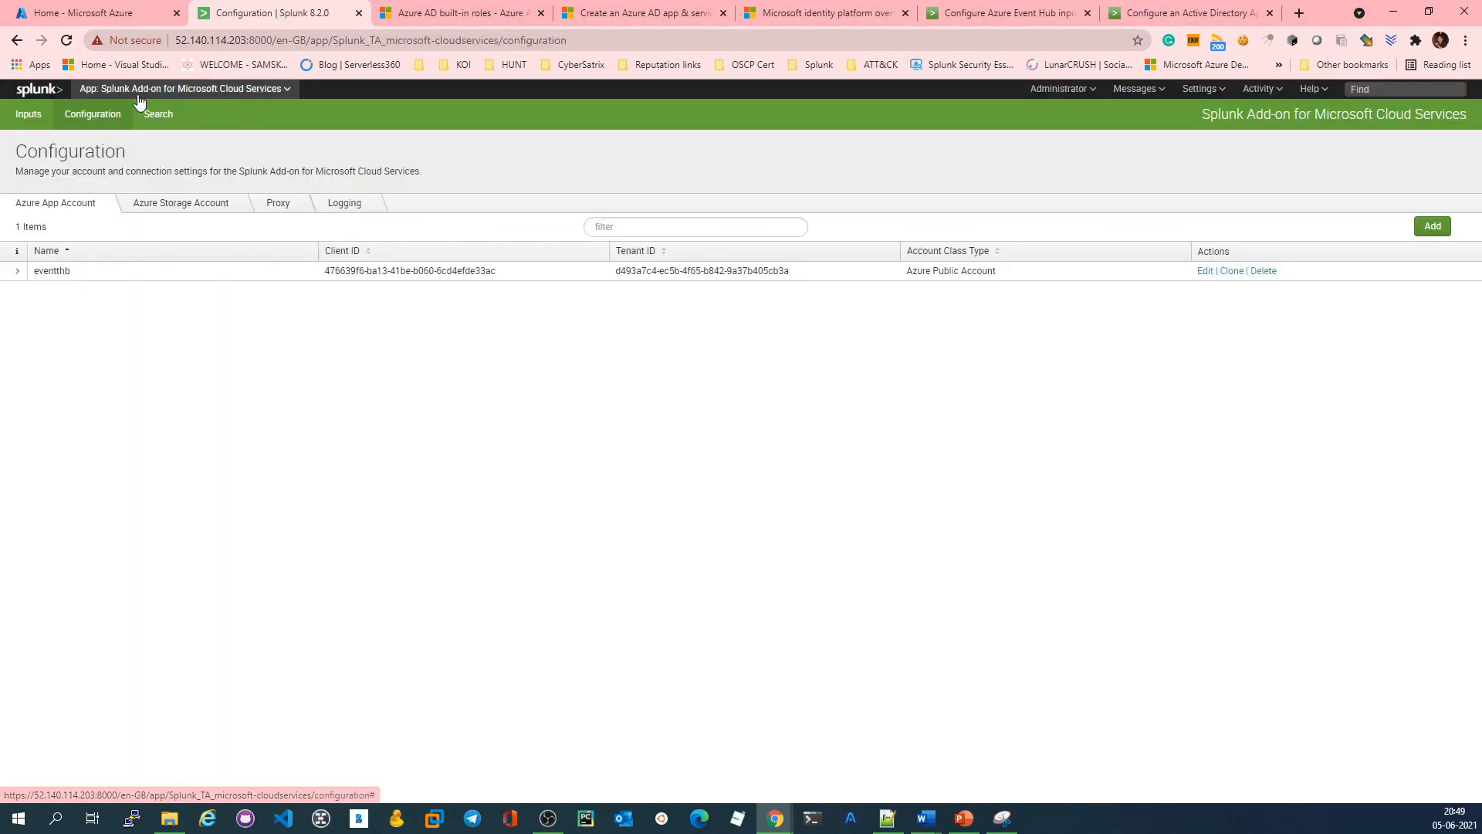
pyautogui.click(173, 90)
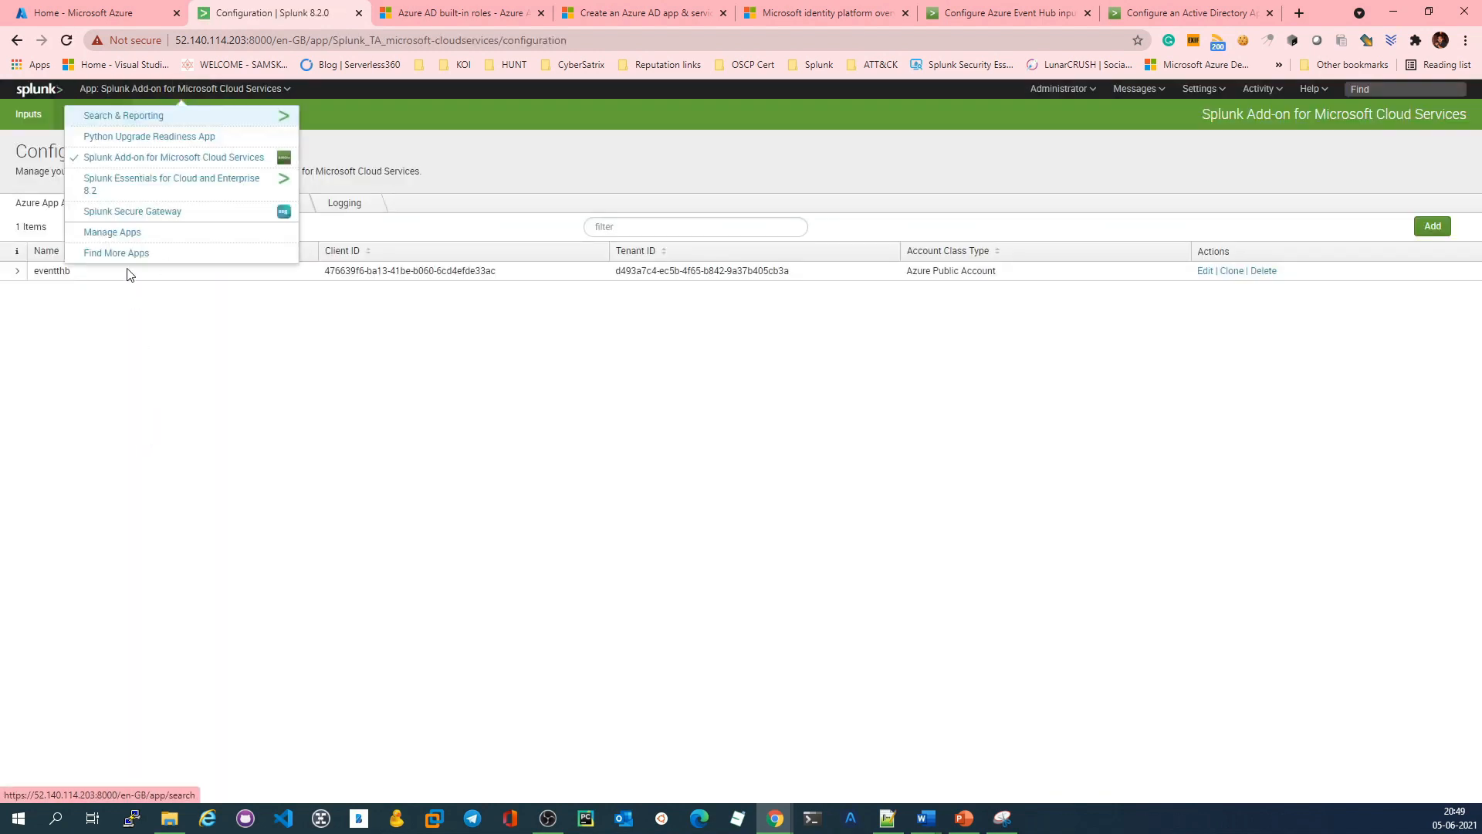
pyautogui.click(123, 232)
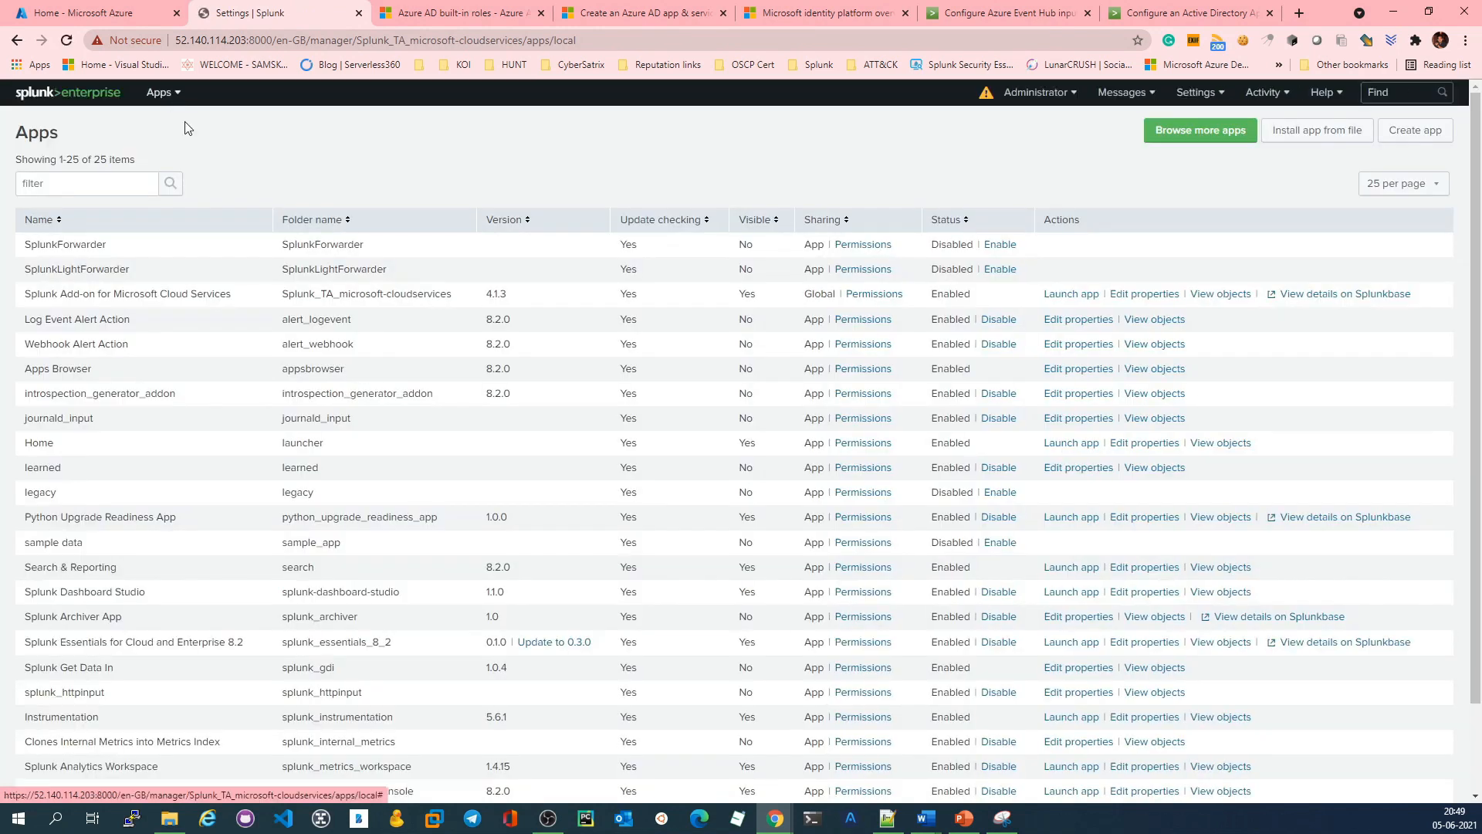
pyautogui.click(1313, 294)
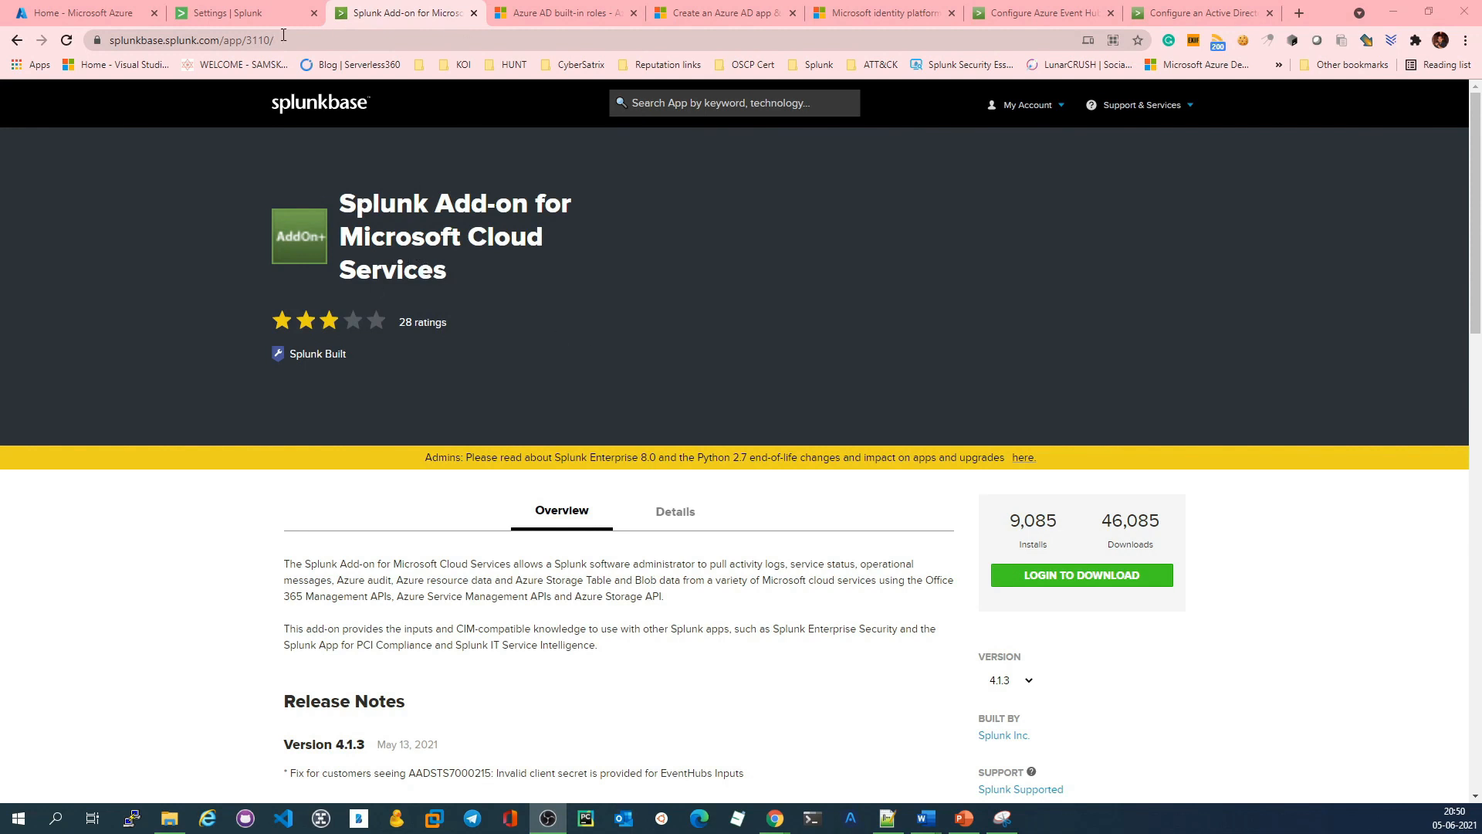
# Step: Review the add-on's Splunkbase page, including its address, the supported Azure data and APIs, and the available versions
pyautogui.click(246, 41)
pyautogui.click(246, 42)
pyautogui.press('End')
pyautogui.scroll(-4, 552, 489)
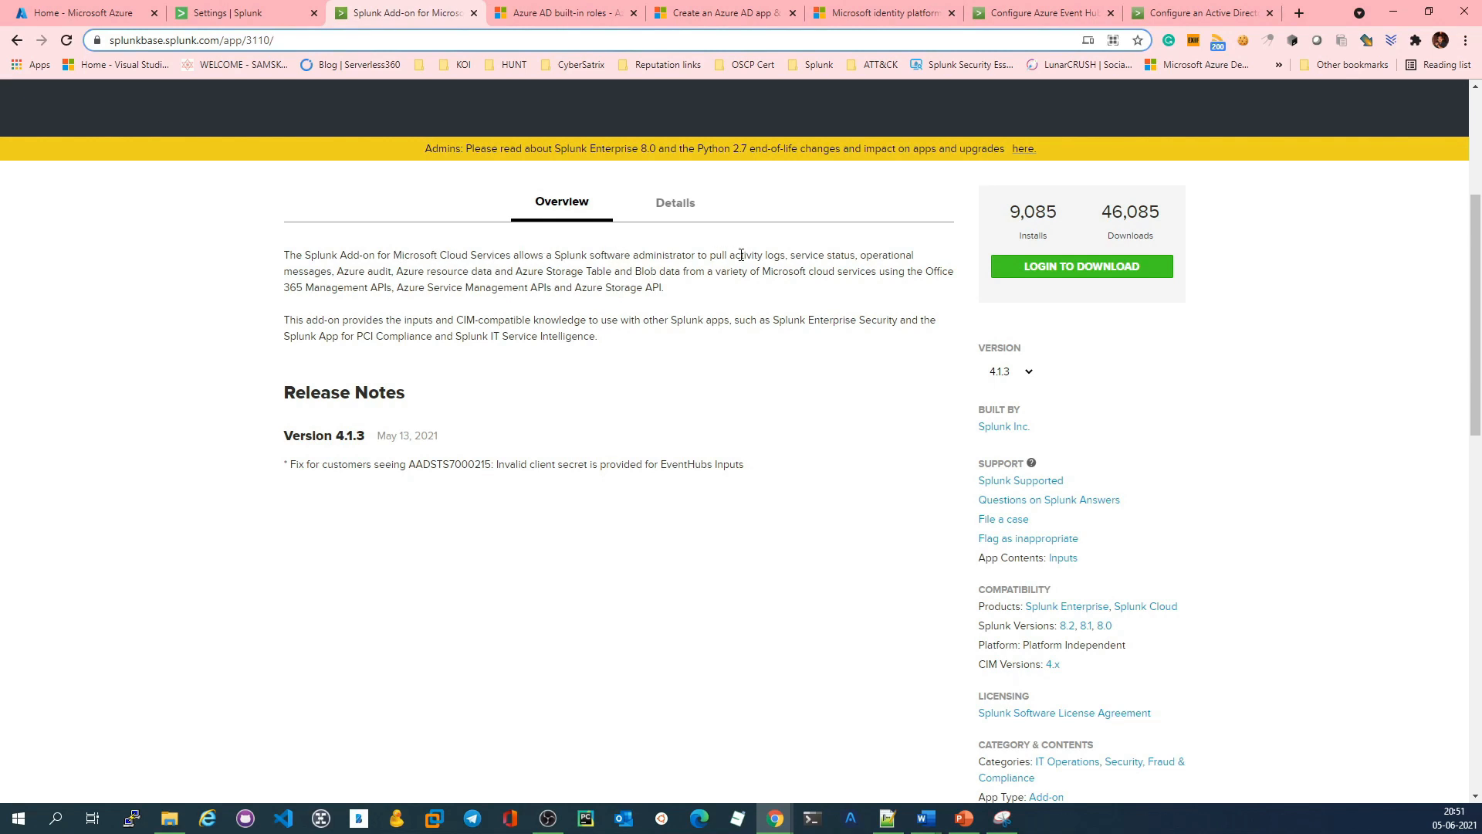
pyautogui.moveTo(744, 258); pyautogui.dragTo(885, 257)
pyautogui.moveTo(339, 272); pyautogui.dragTo(684, 275)
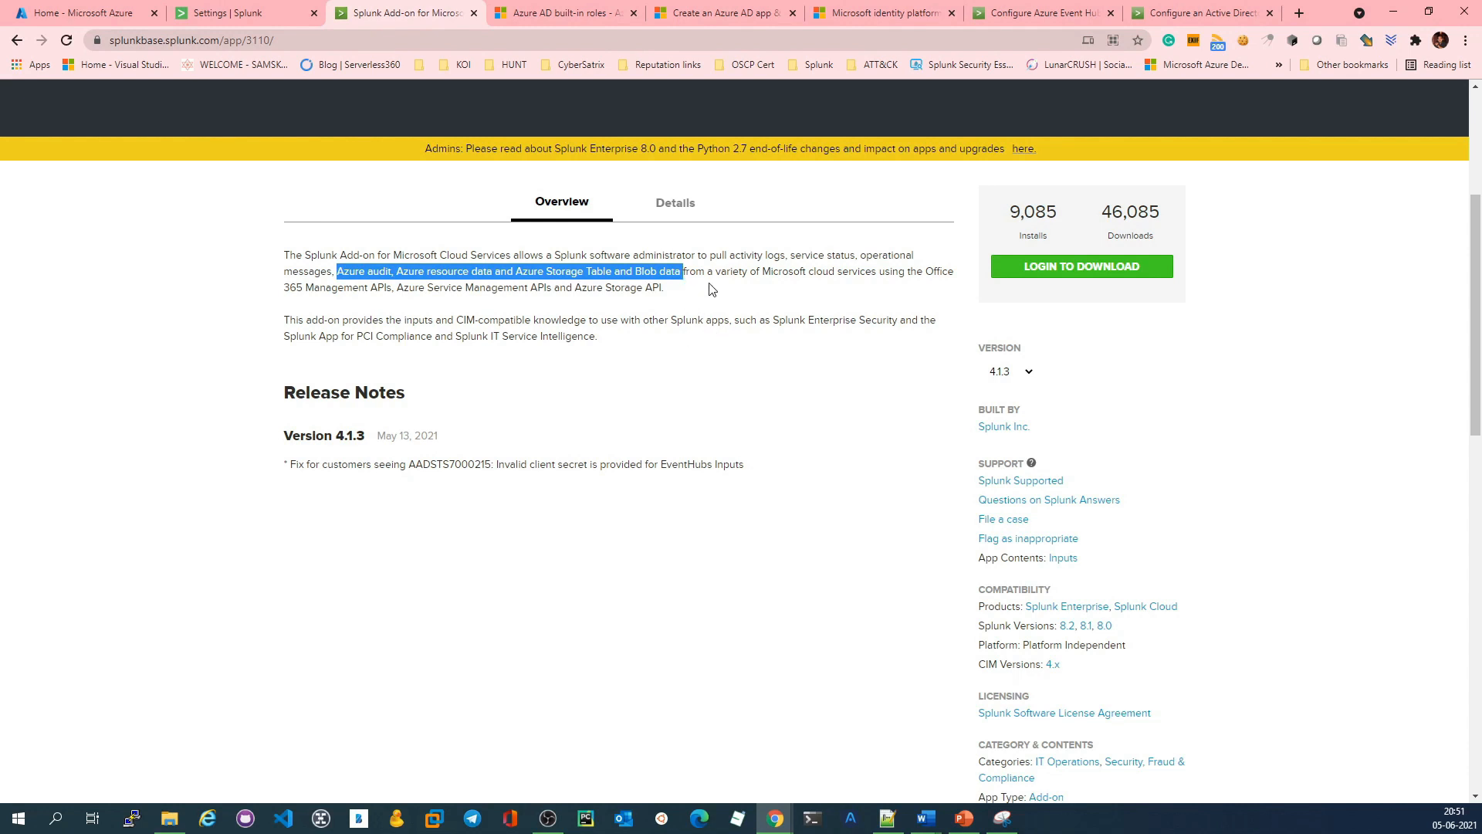
pyautogui.moveTo(281, 293); pyautogui.dragTo(575, 289)
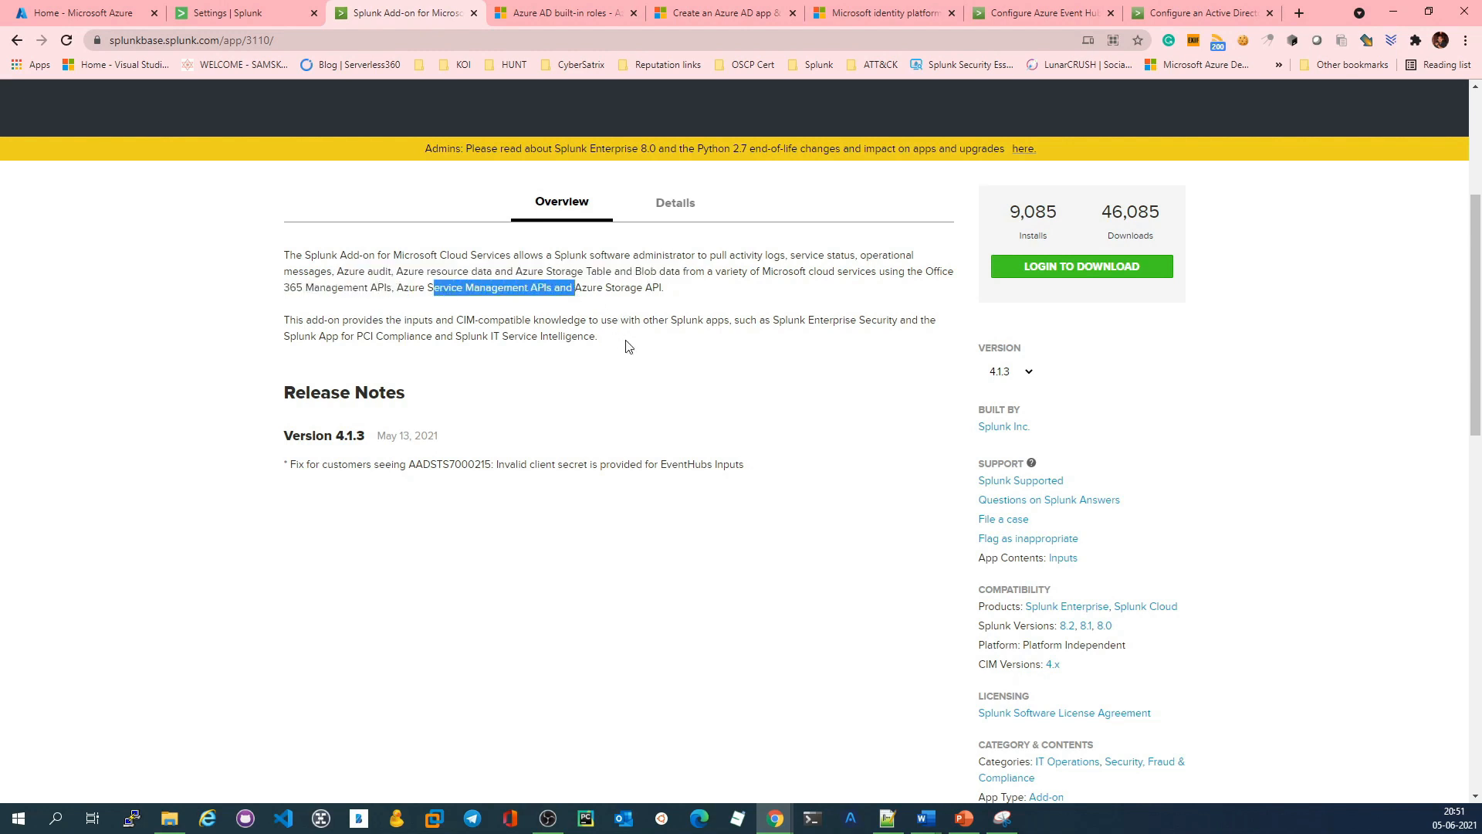
pyautogui.click(1016, 372)
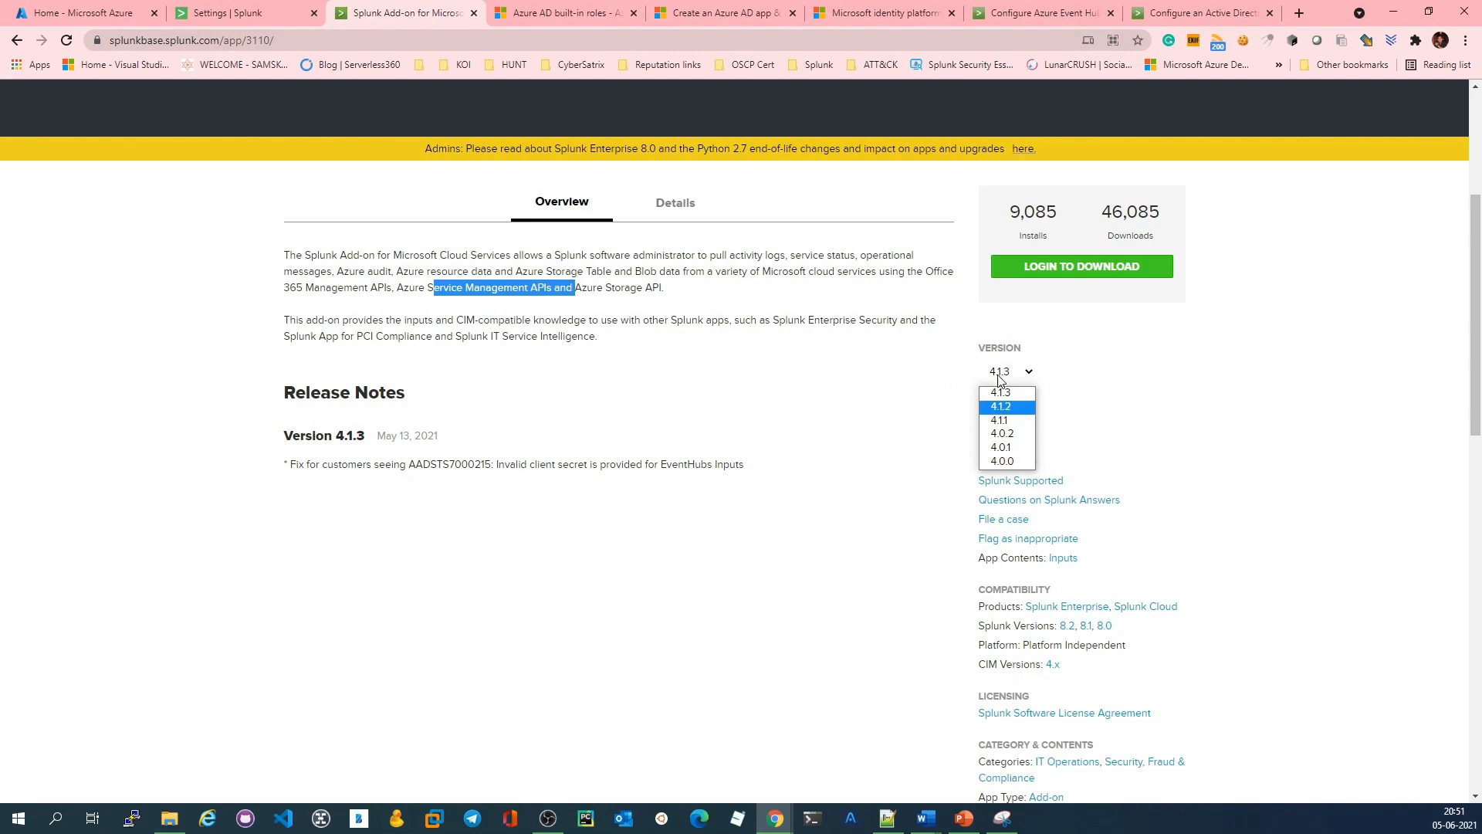
pyautogui.click(807, 390)
# Step: Return to Splunk and open the Azure app accounts in the configuration of the Splunk Add-on for Microsoft Cloud Services
pyautogui.click(247, 8)
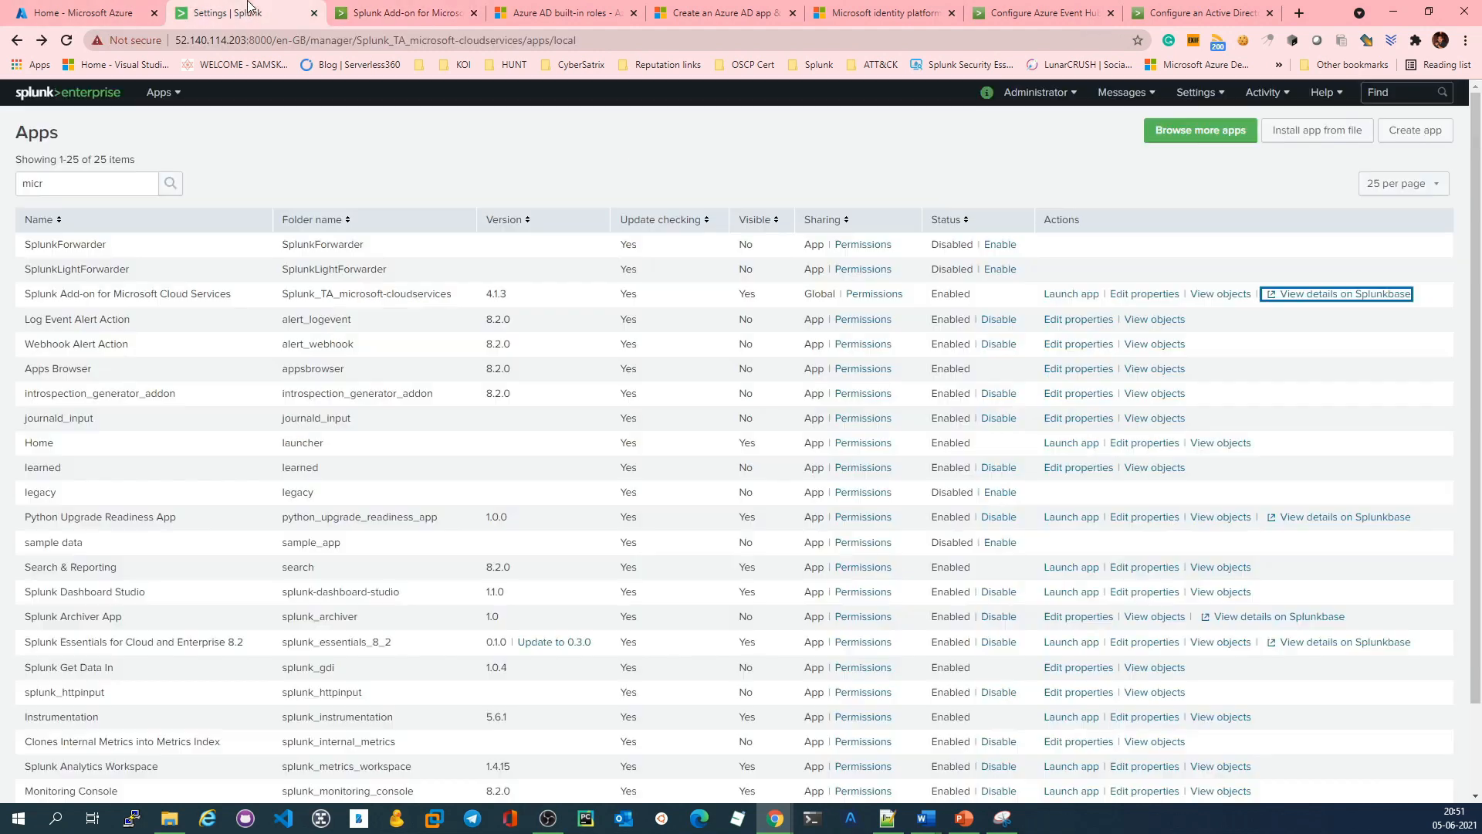
pyautogui.click(158, 93)
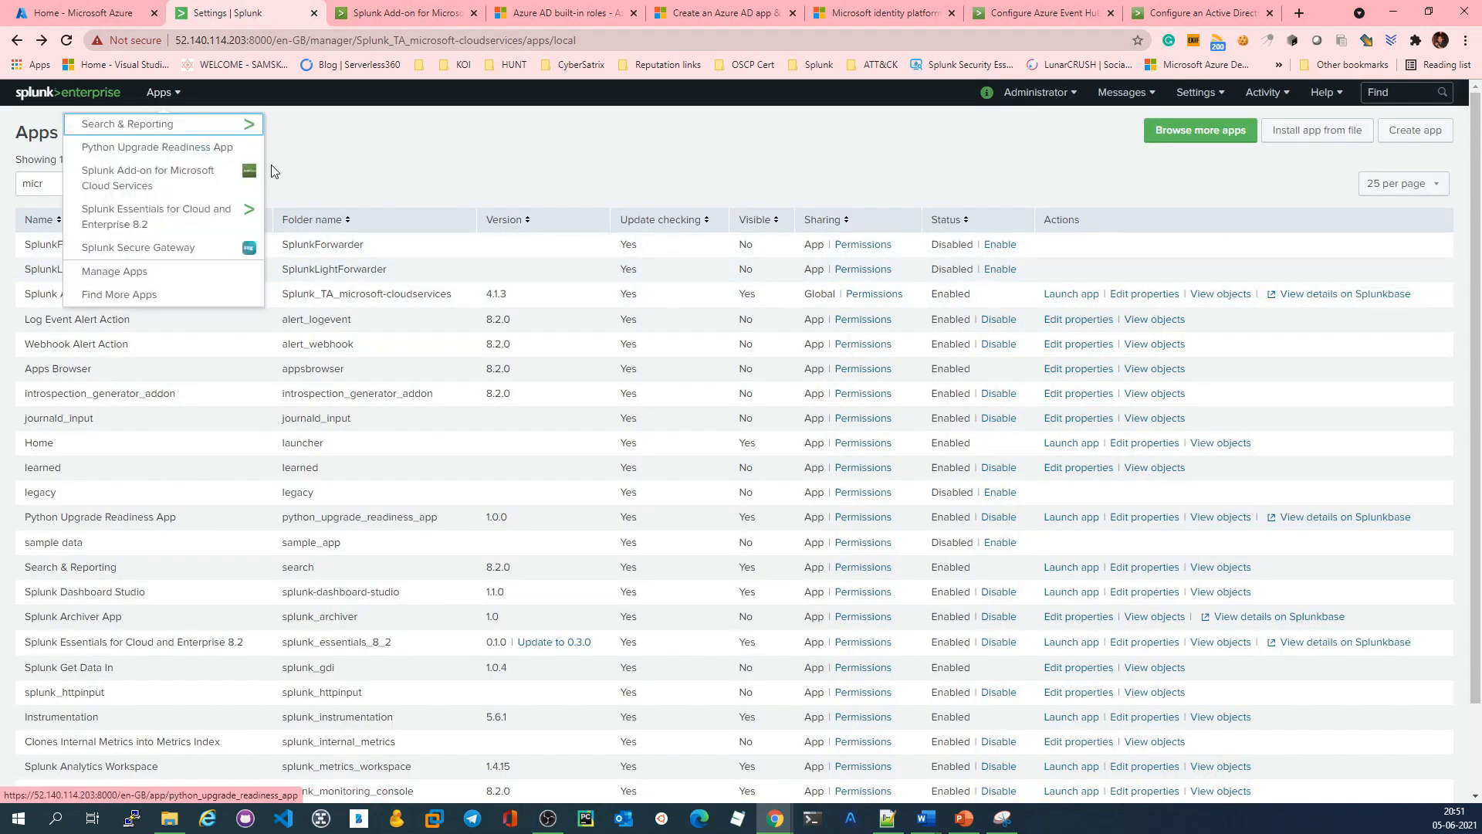
pyautogui.click(189, 179)
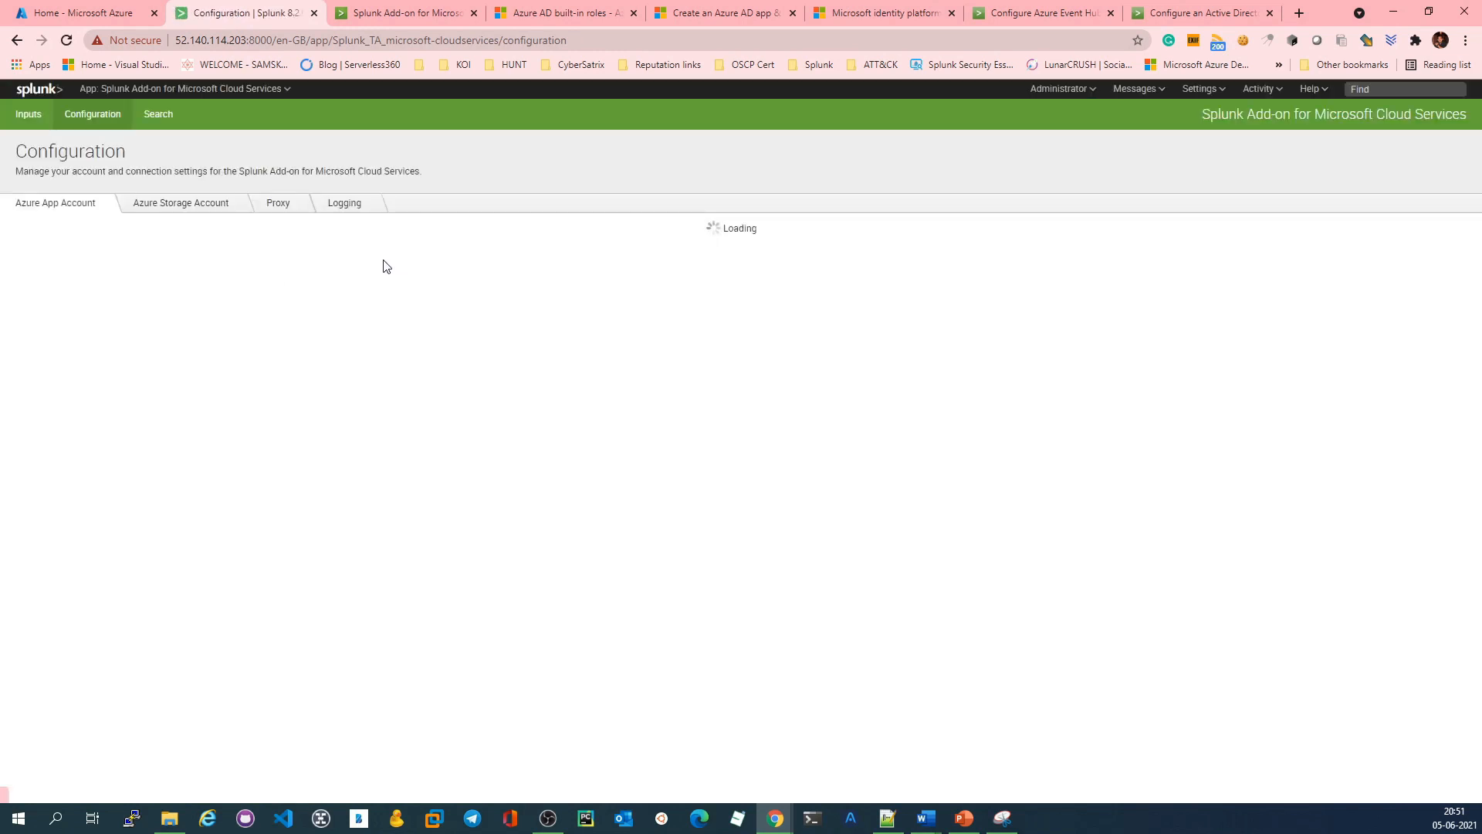
pyautogui.click(191, 207)
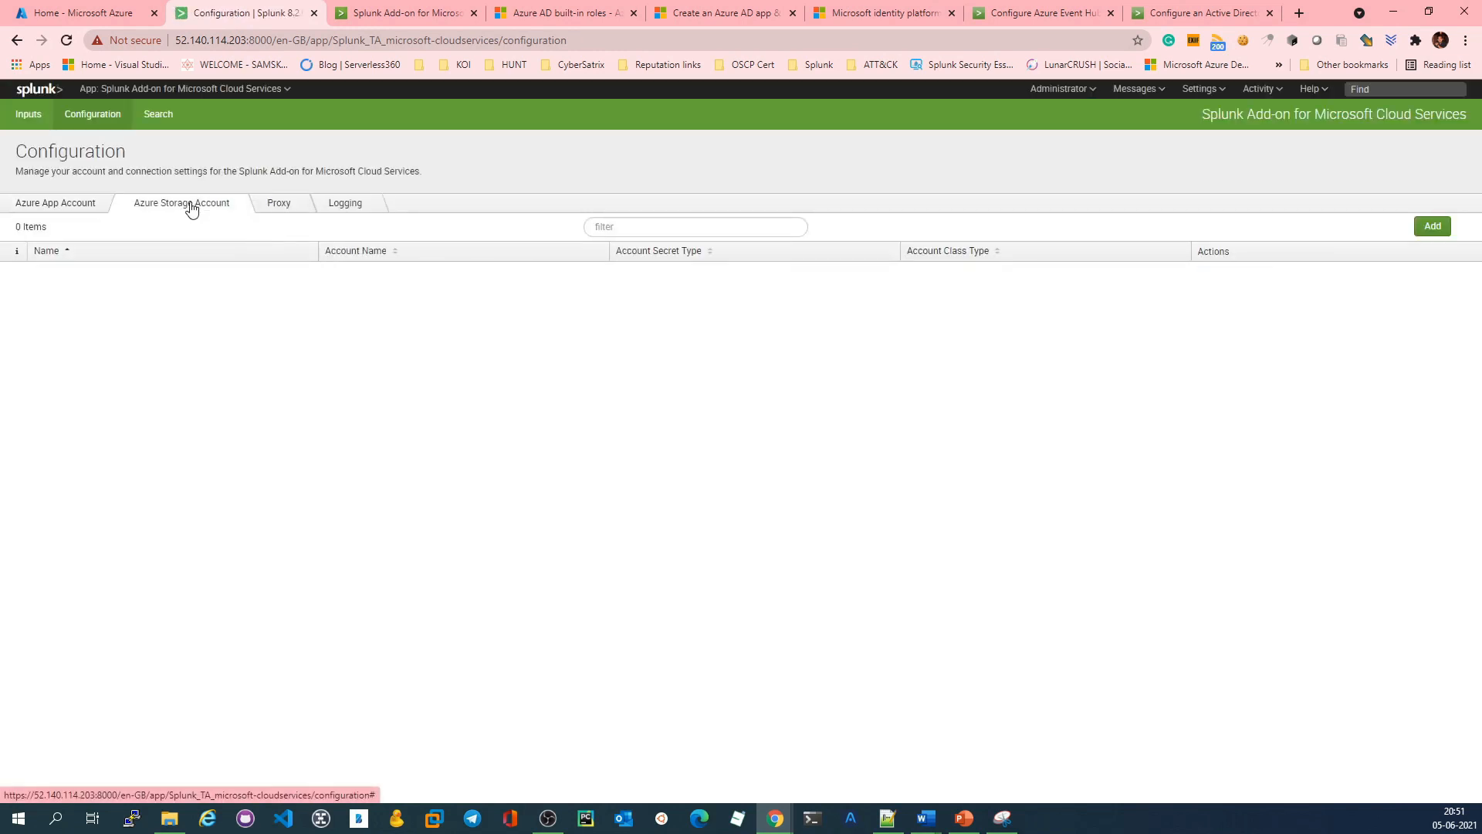
pyautogui.click(89, 203)
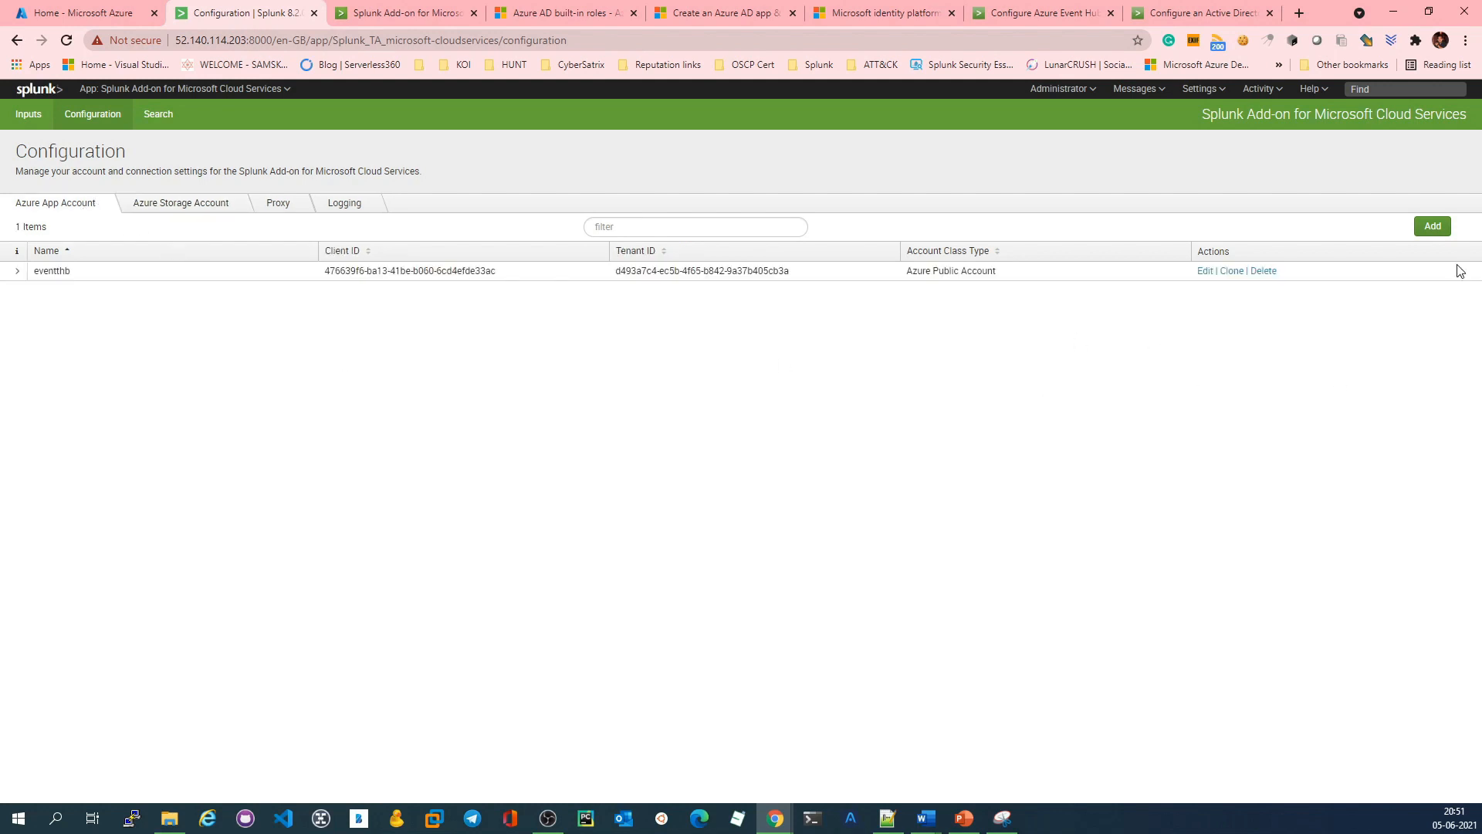
# Step: Start a new Azure app account and name it demo-activityeventhub
pyautogui.click(1432, 226)
pyautogui.click(664, 172)
pyautogui.write('dem')
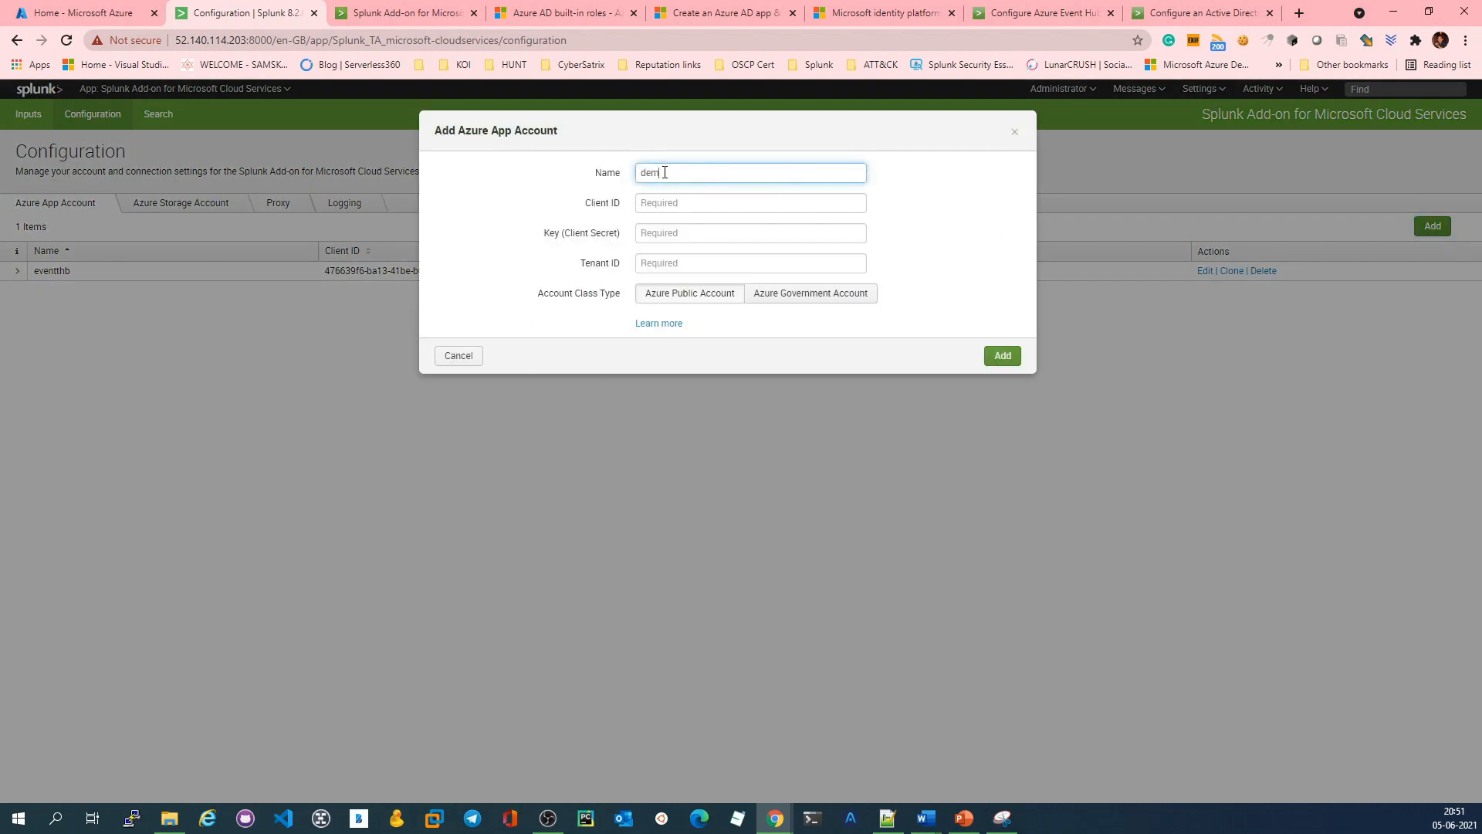
pyautogui.write('oactivityeventhub')
pyautogui.click(665, 172)
pyautogui.write('-')
# Step: Switch to the Azure portal and open the eventhub-activity-logging app registration in Azure Active Directory
pyautogui.click(665, 202)
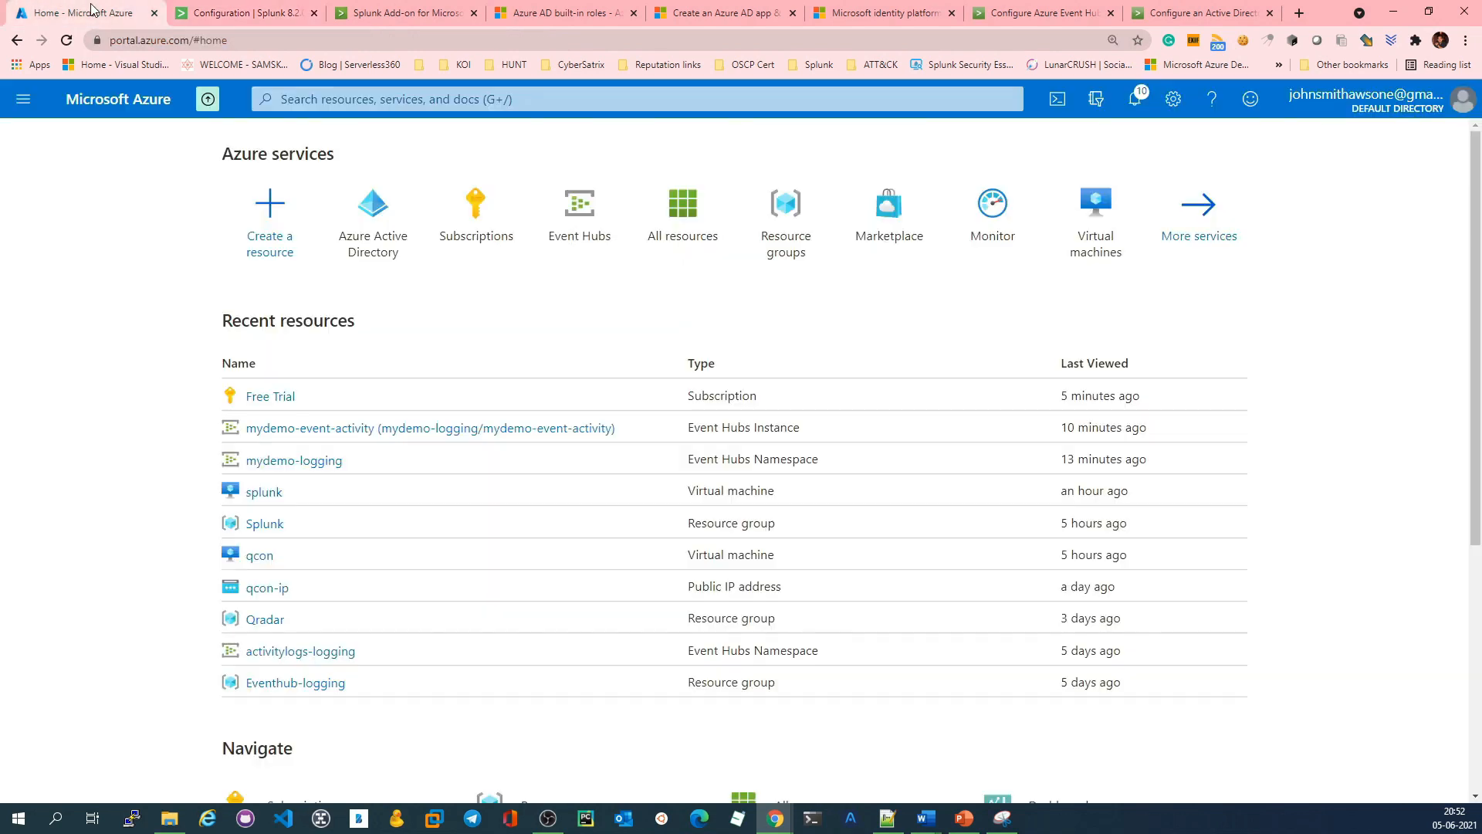
pyautogui.click(81, 12)
pyautogui.click(239, 7)
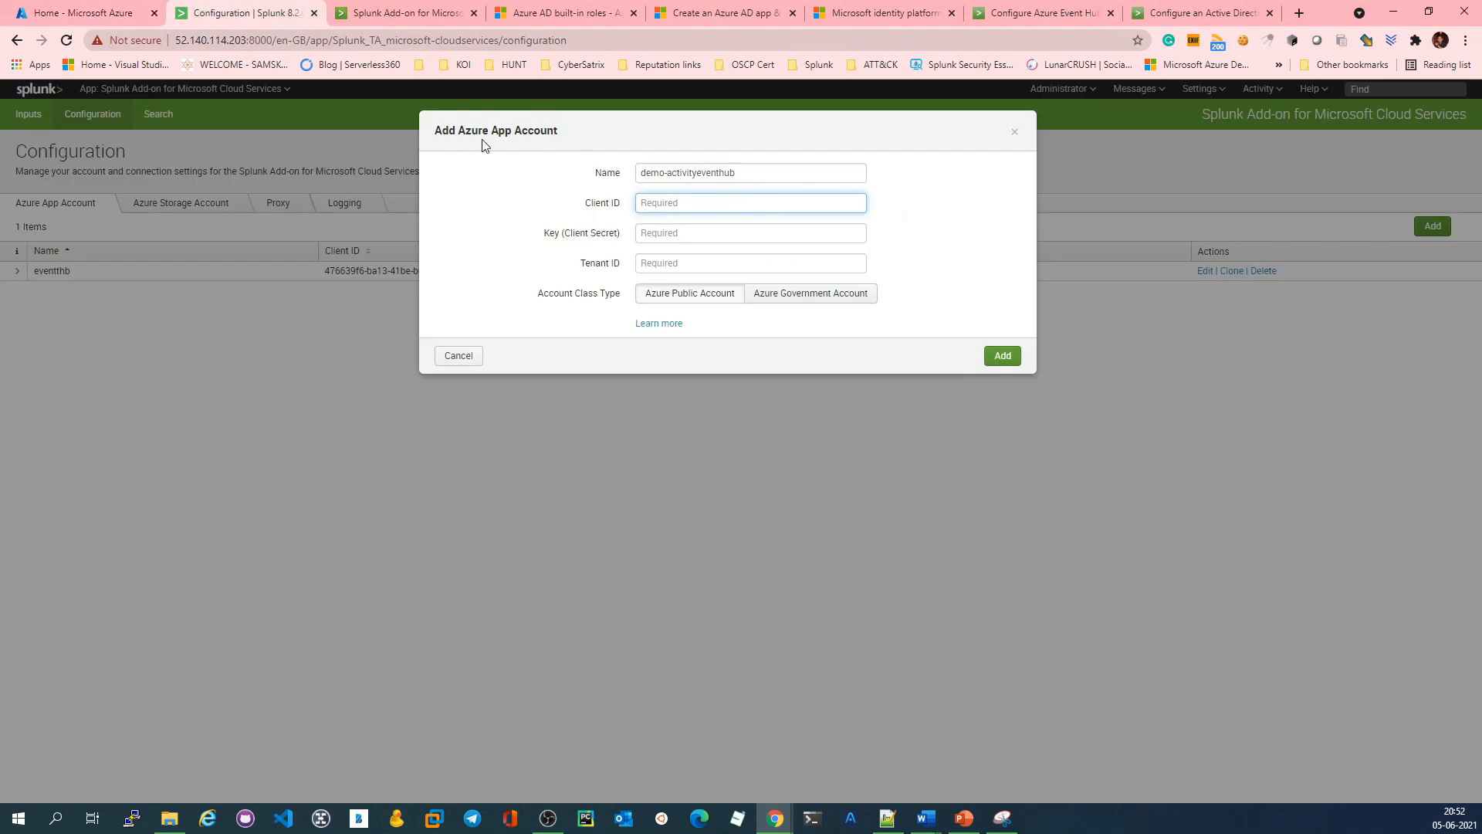
pyautogui.click(116, 12)
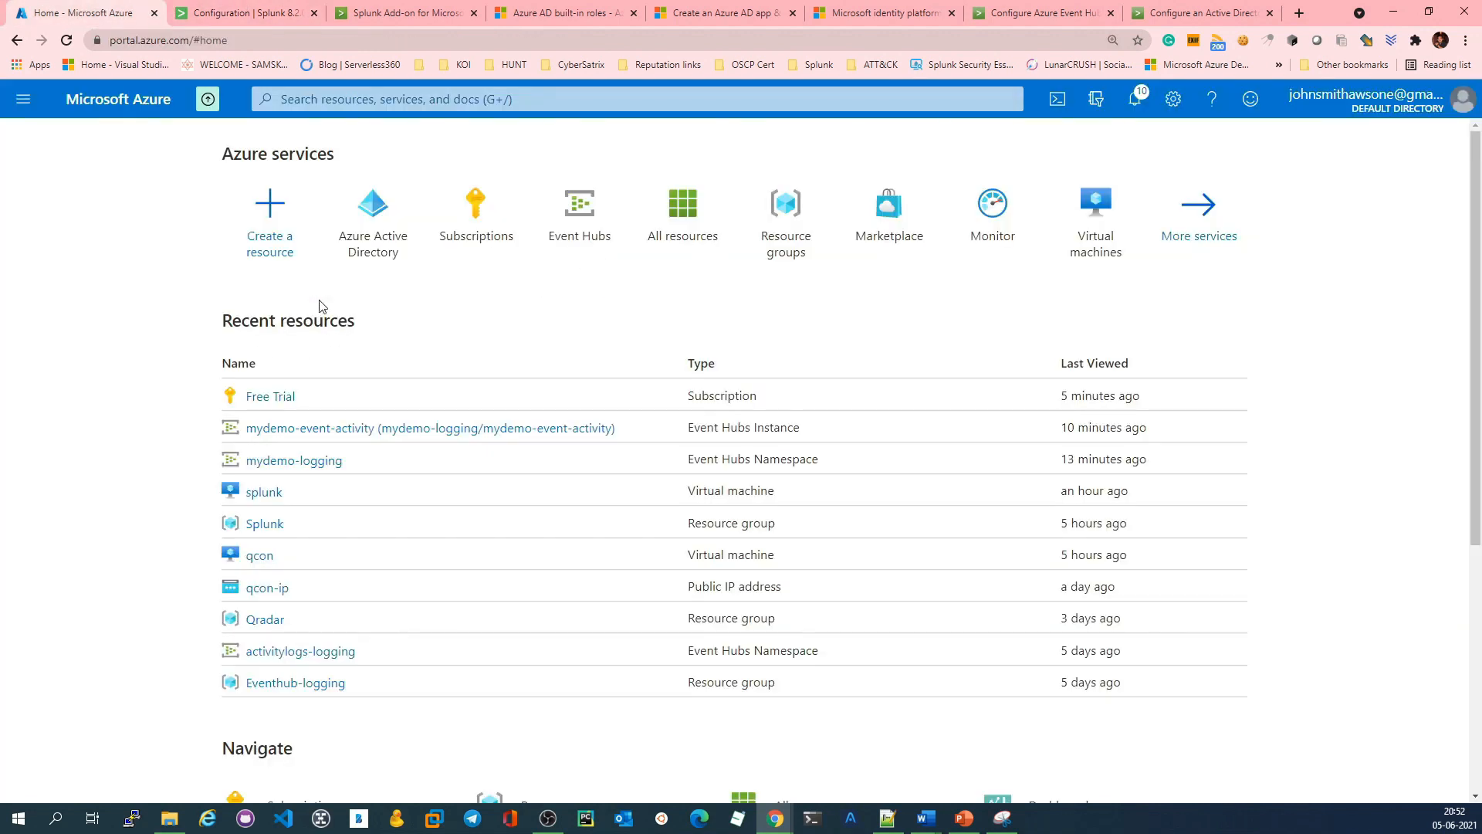
pyautogui.click(360, 237)
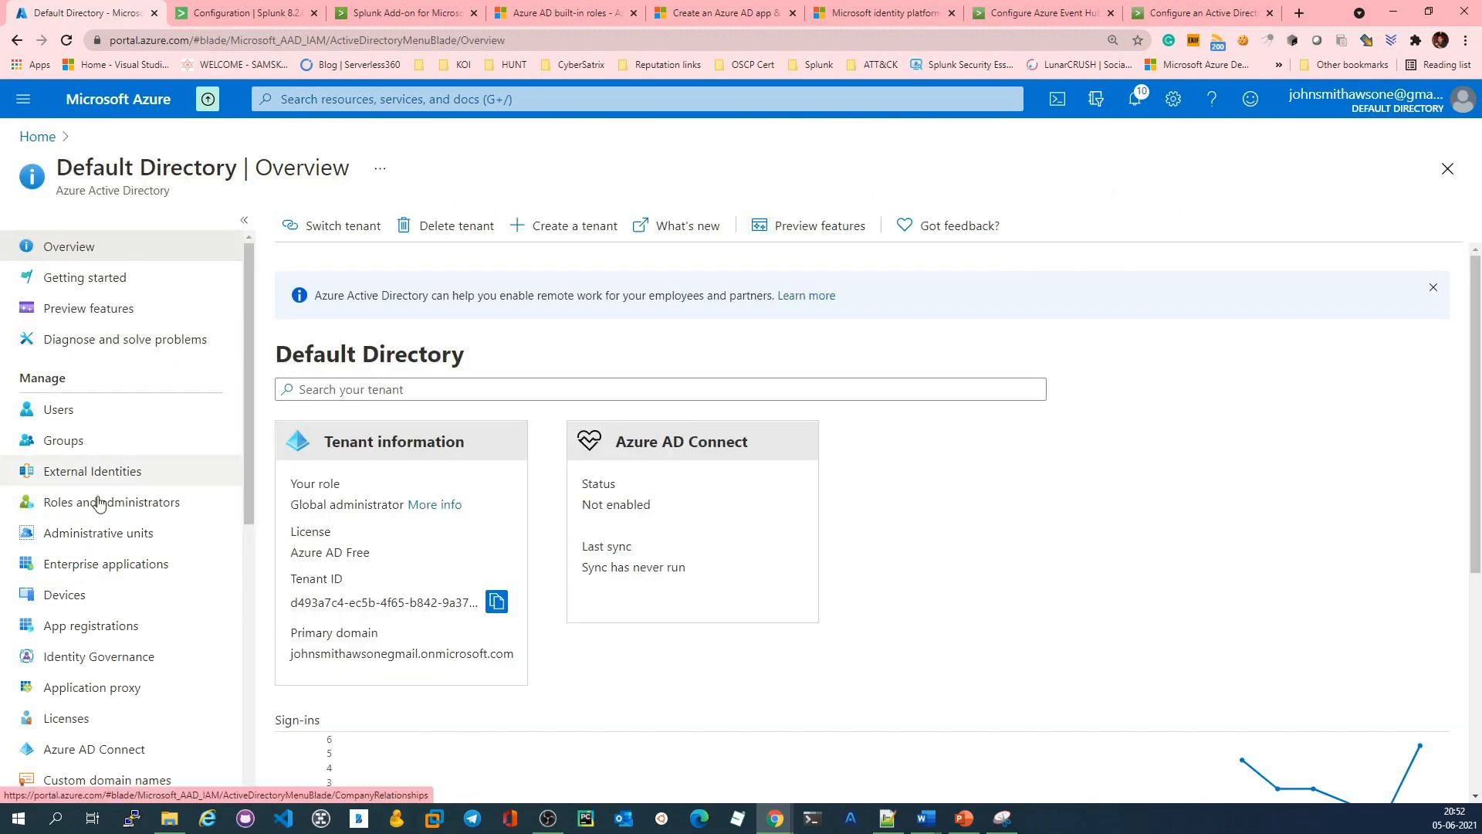
pyautogui.click(112, 622)
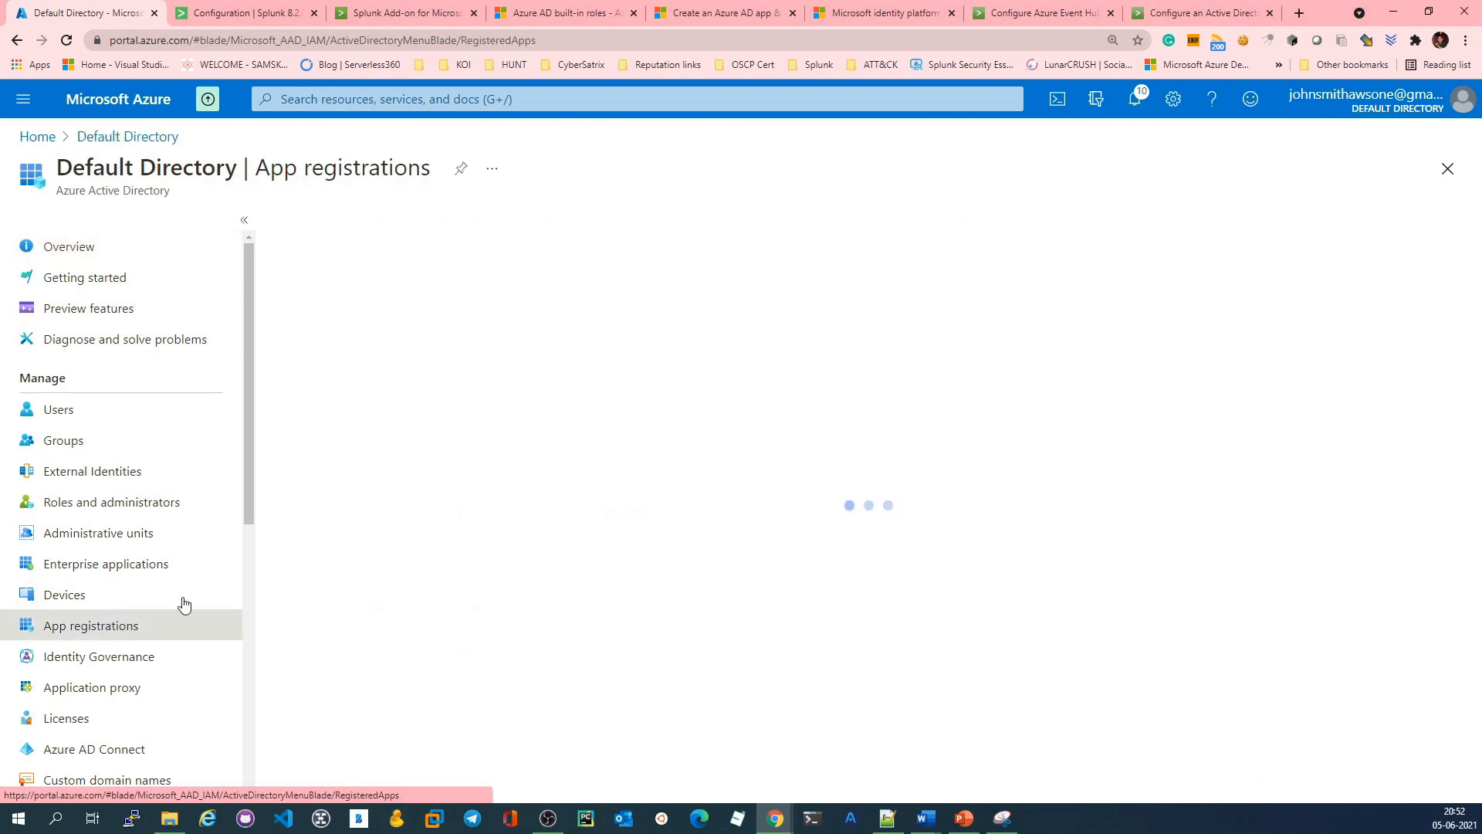
pyautogui.click(403, 589)
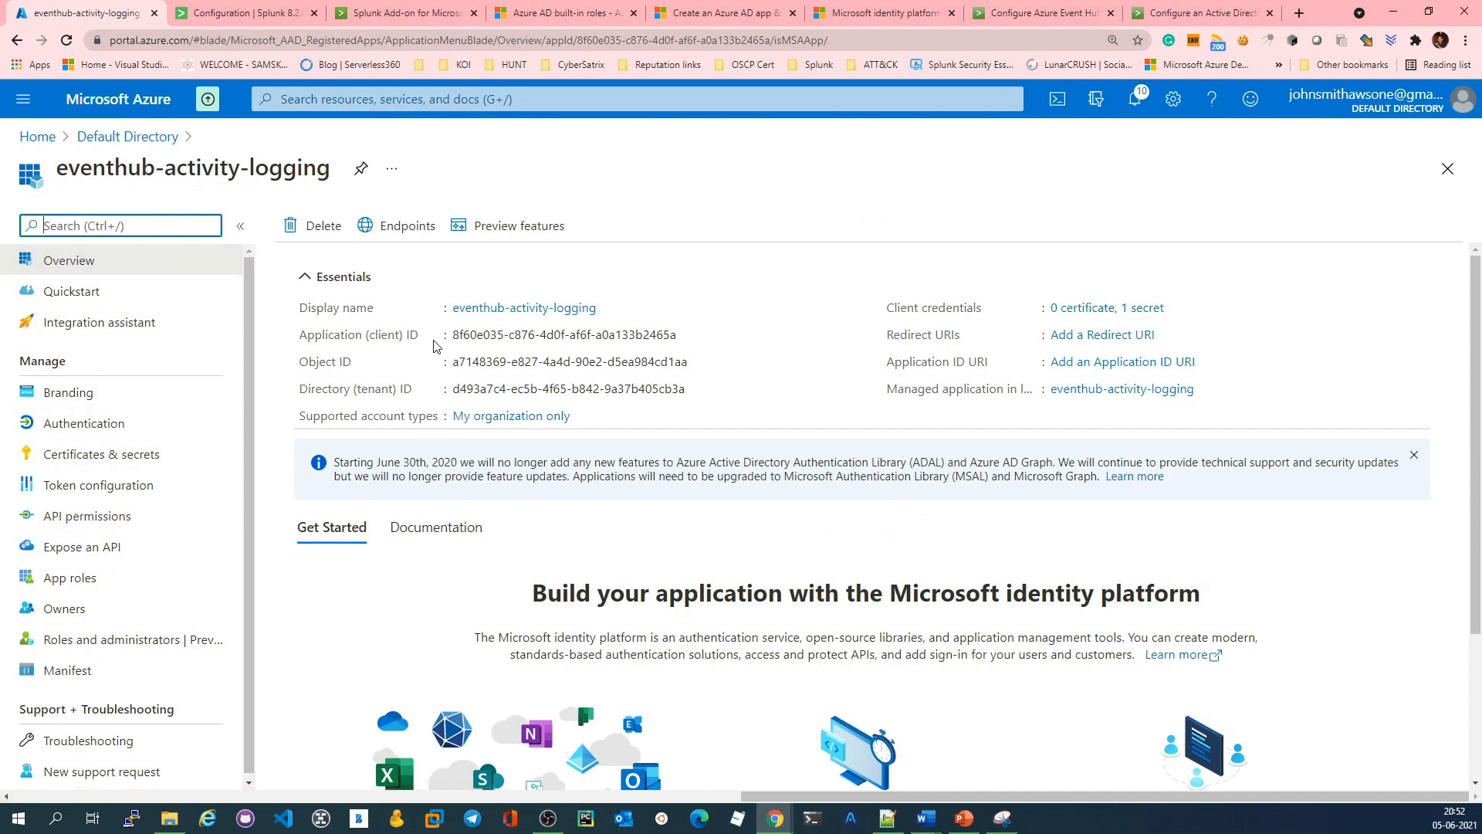
# Step: Copy the app registration's application (client) ID and paste it as the Client ID of the new Splunk account
pyautogui.moveTo(305, 335); pyautogui.dragTo(421, 337)
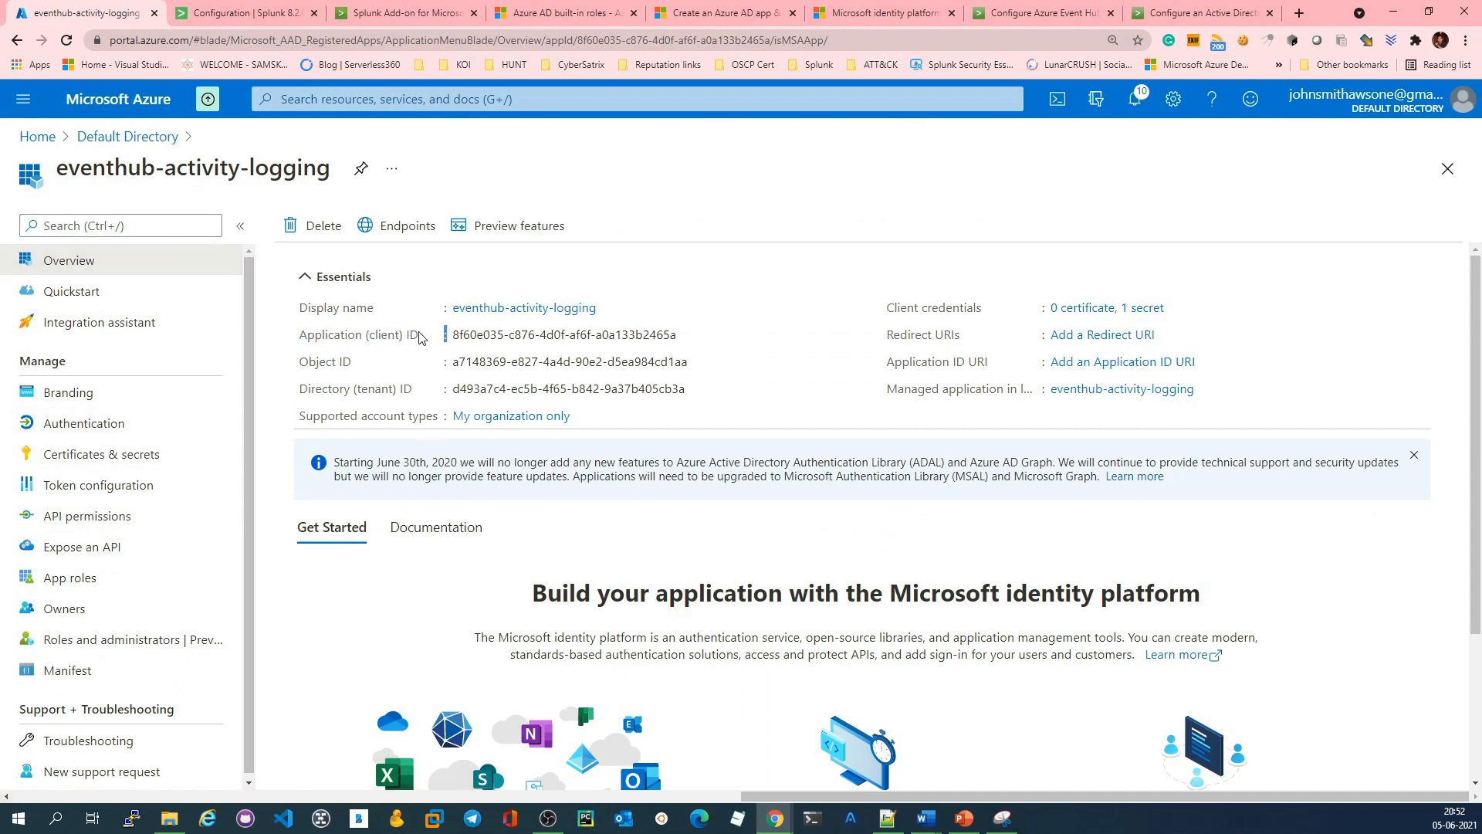
pyautogui.click(688, 334)
pyautogui.click(263, 9)
pyautogui.hotkey('ctrl', 'v')
# Step: Look up the splunk-demo-logging client secret, copy its saved value and paste it as the Splunk account's Key (Client Secret)
pyautogui.click(642, 233)
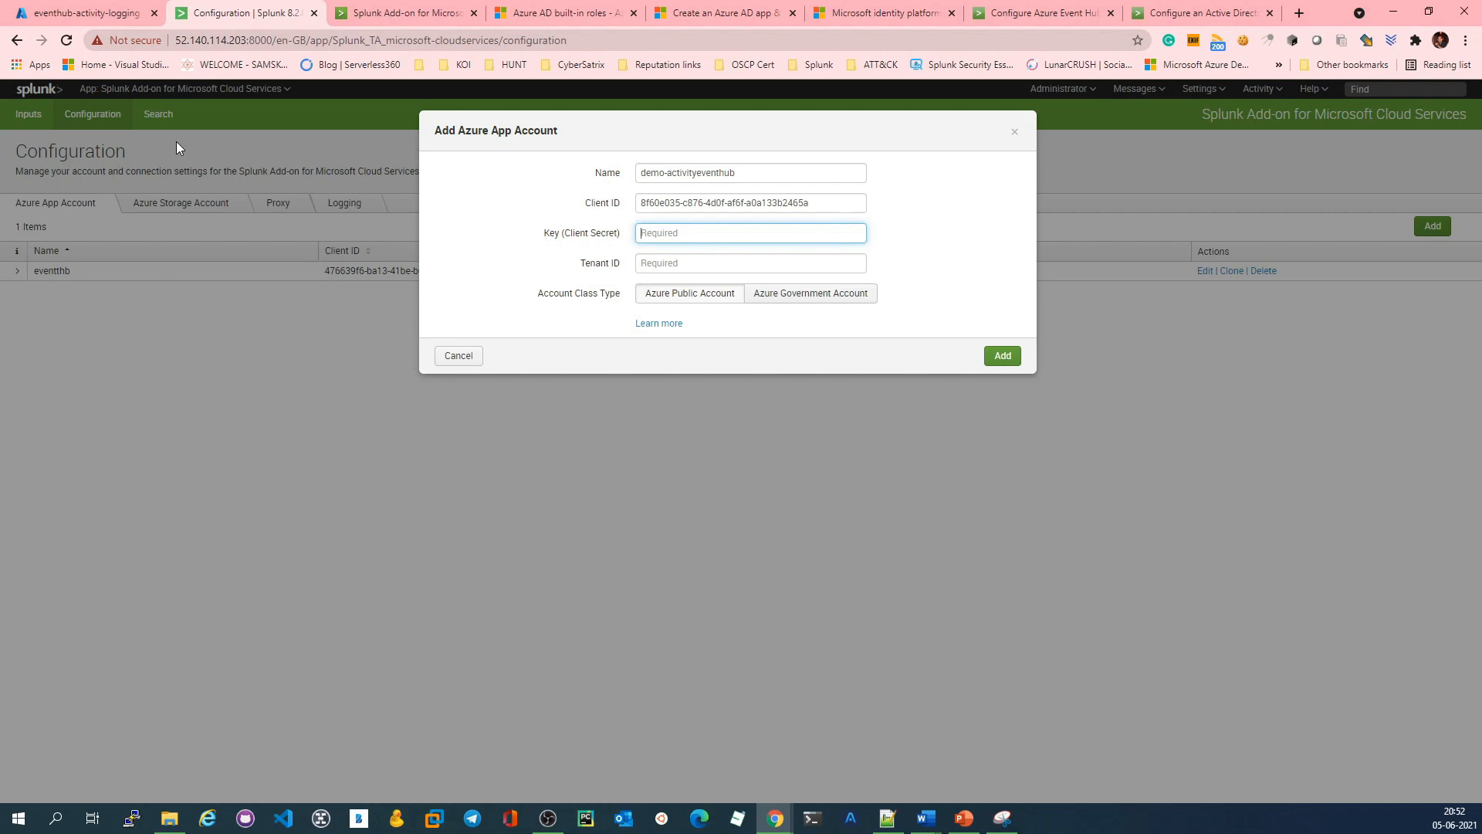
pyautogui.click(87, 13)
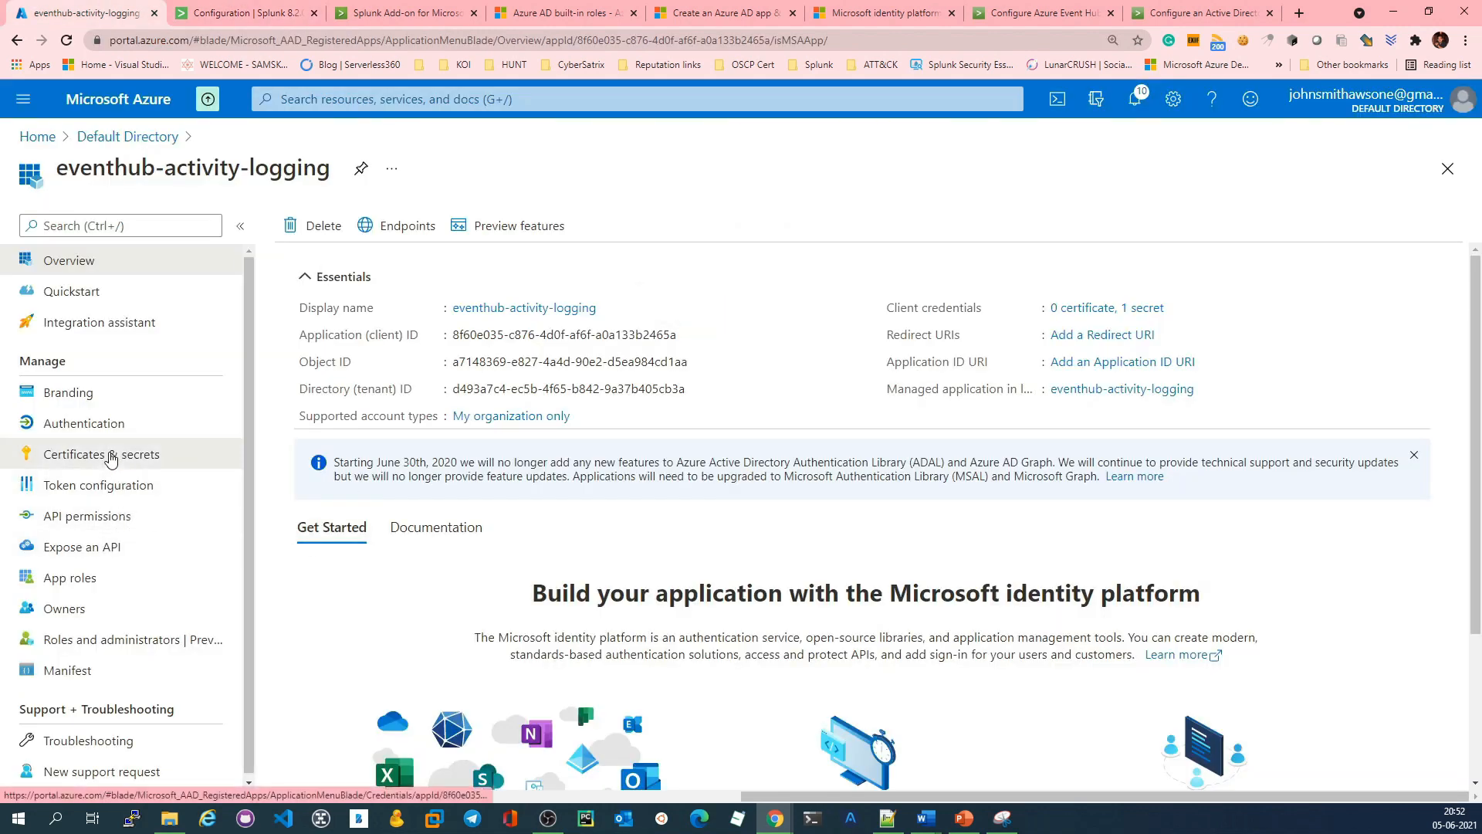
pyautogui.click(111, 457)
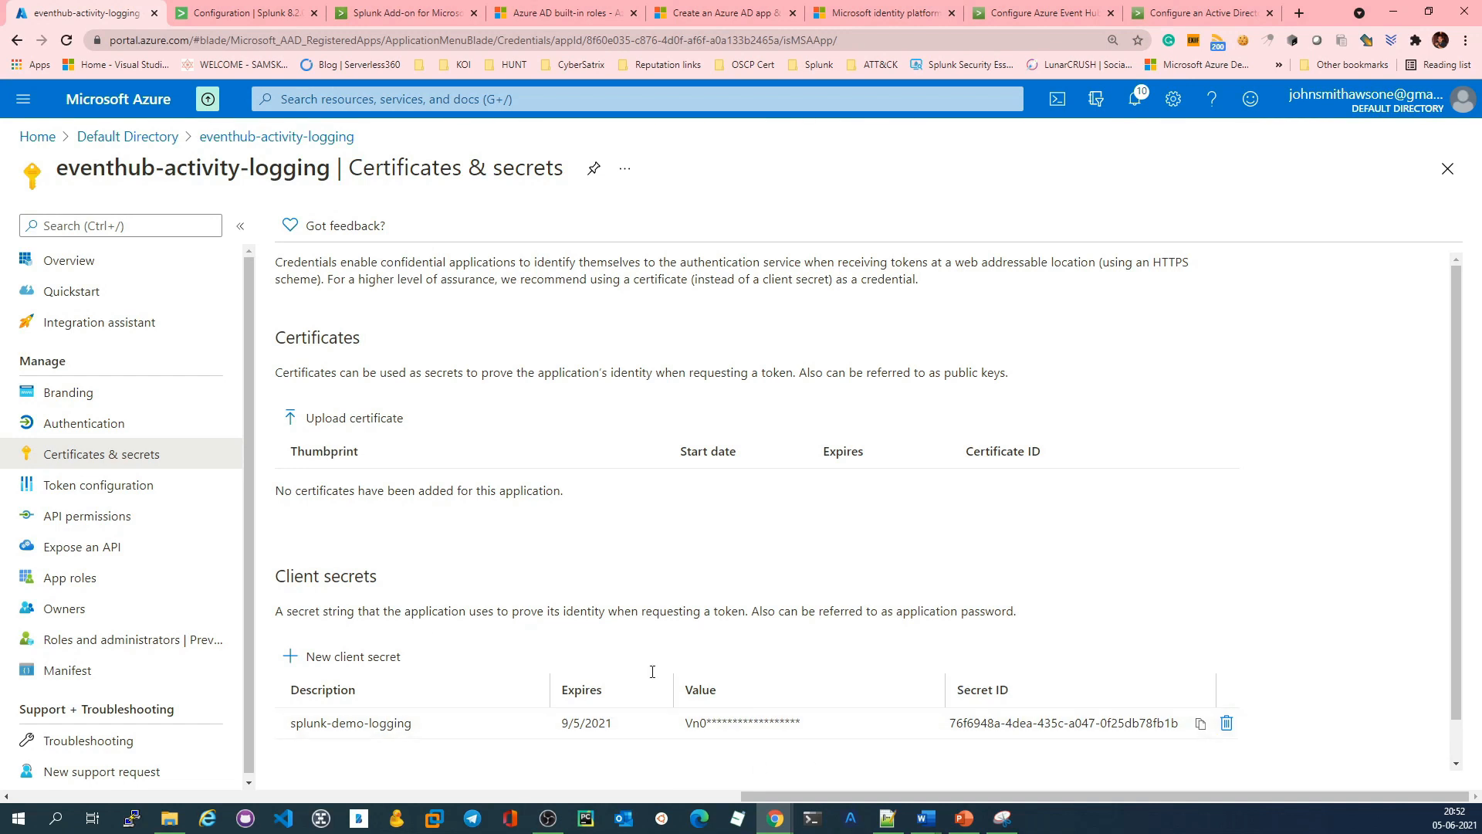
pyautogui.hotkey('alt', 'Tab')
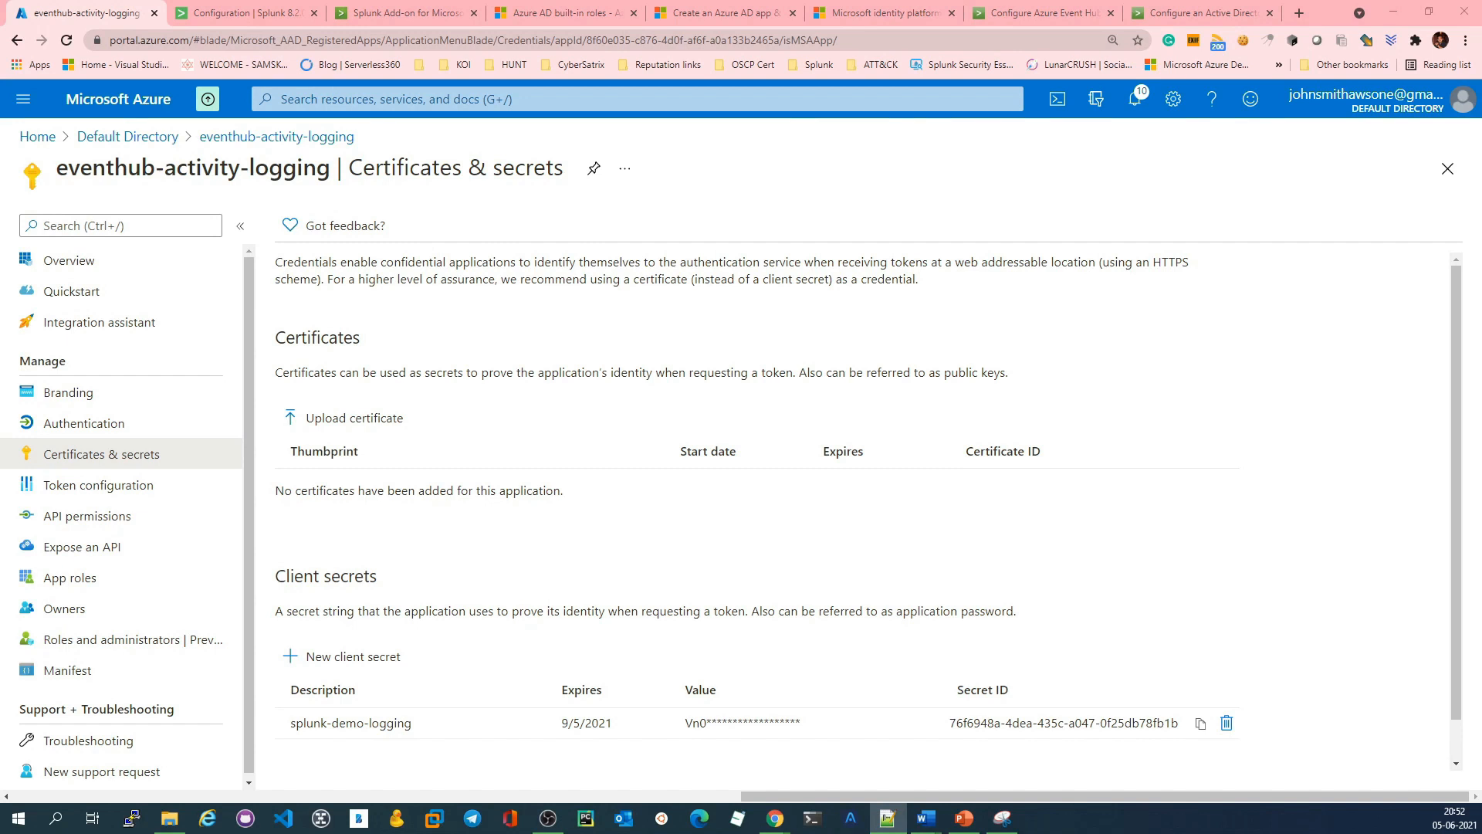
pyautogui.click(239, 12)
pyautogui.hotkey('ctrl', 'v')
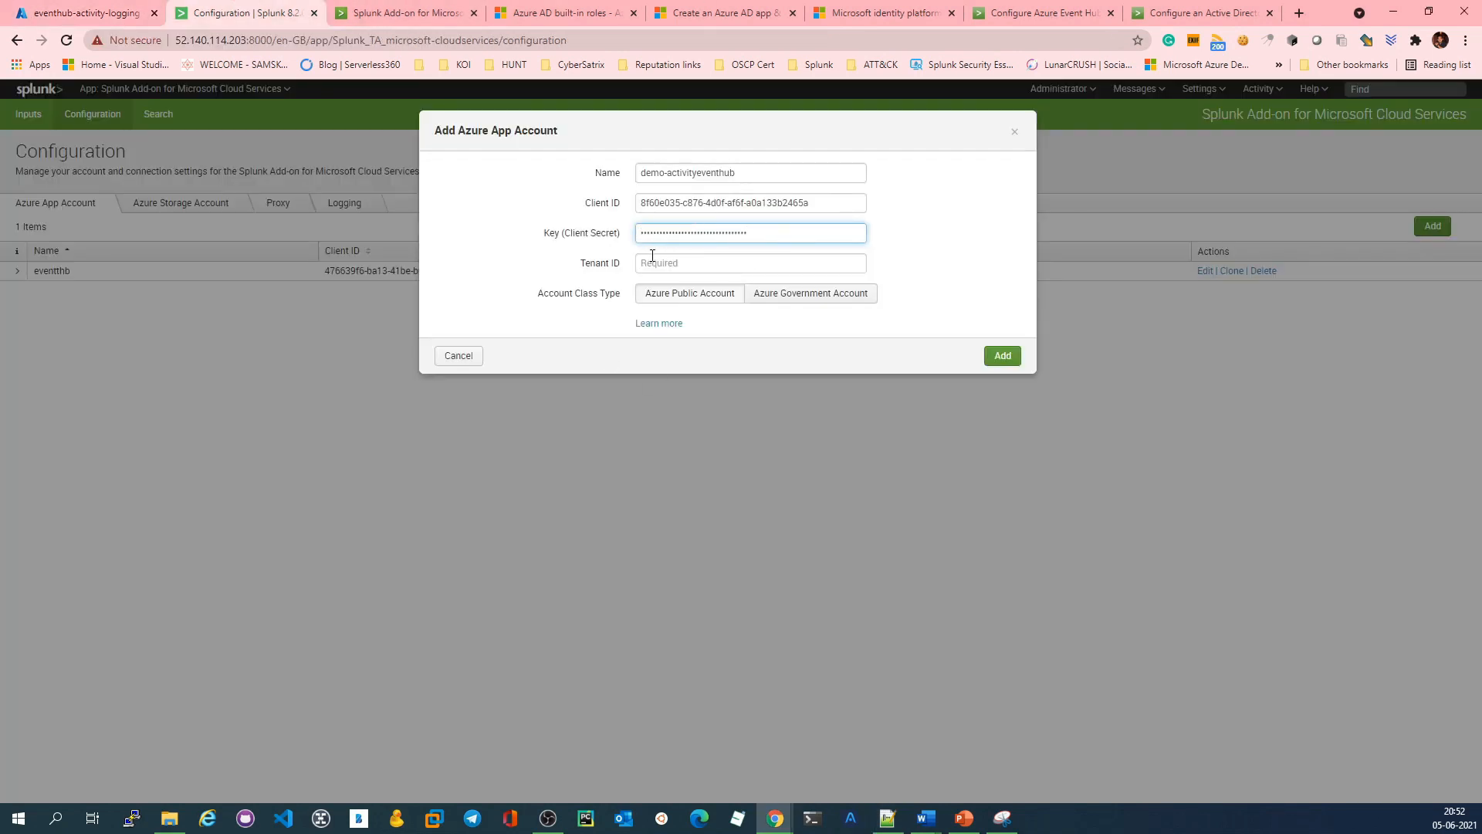
# Step: Copy the directory (tenant) ID from the app's overview into the Splunk account's Tenant ID and add the account
pyautogui.click(112, 12)
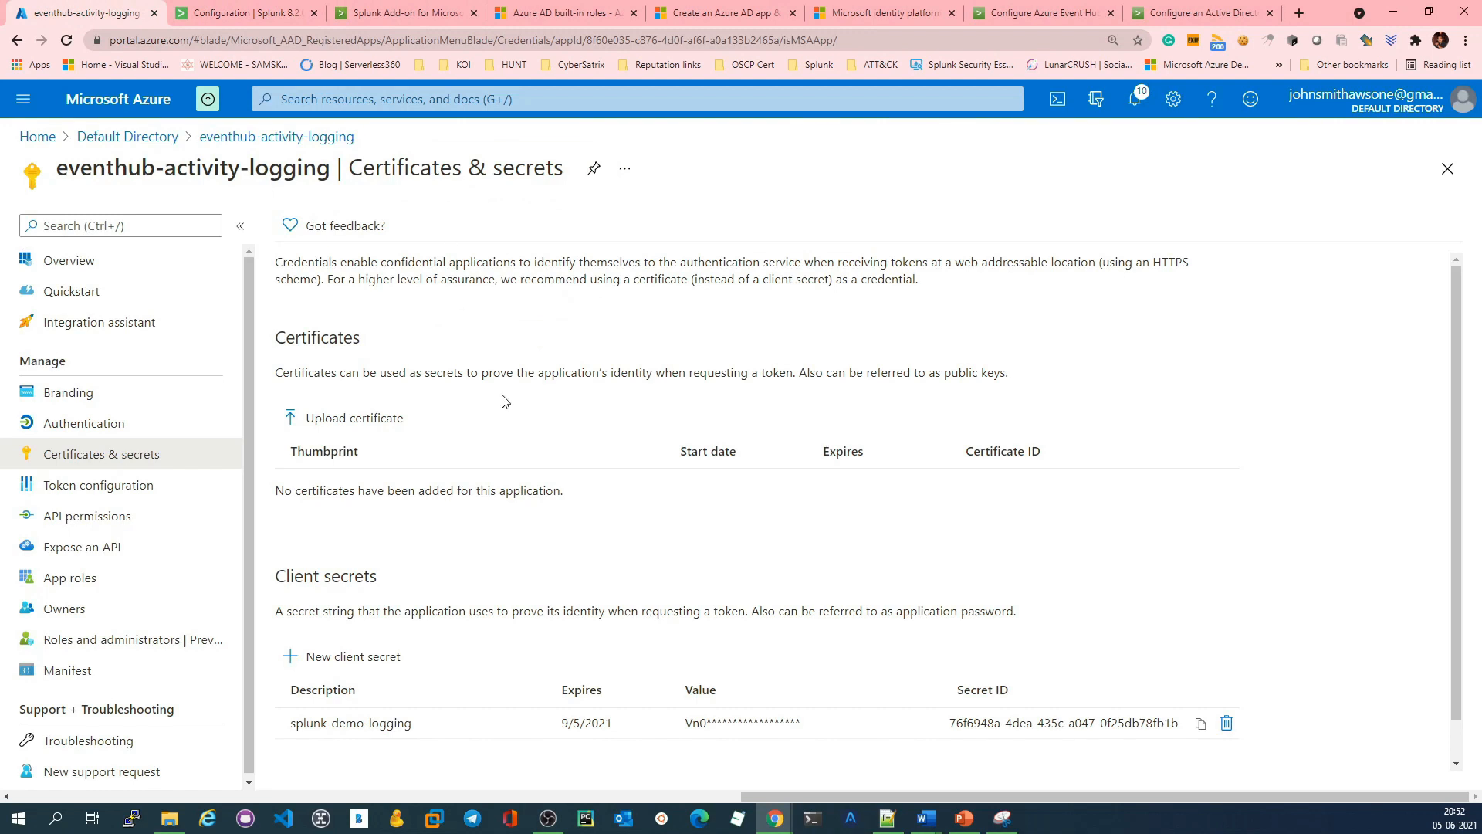
pyautogui.click(105, 266)
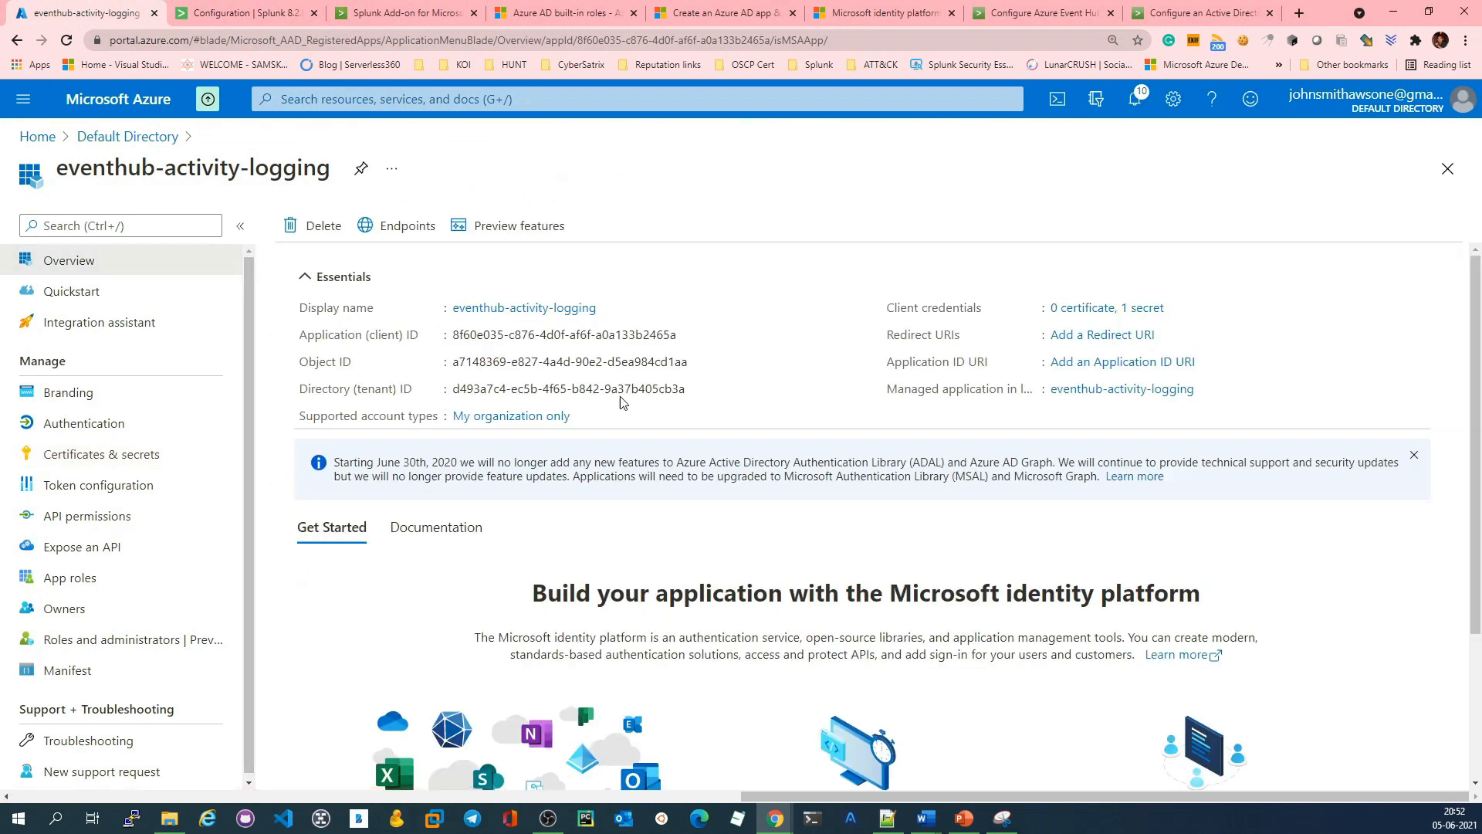
pyautogui.click(696, 389)
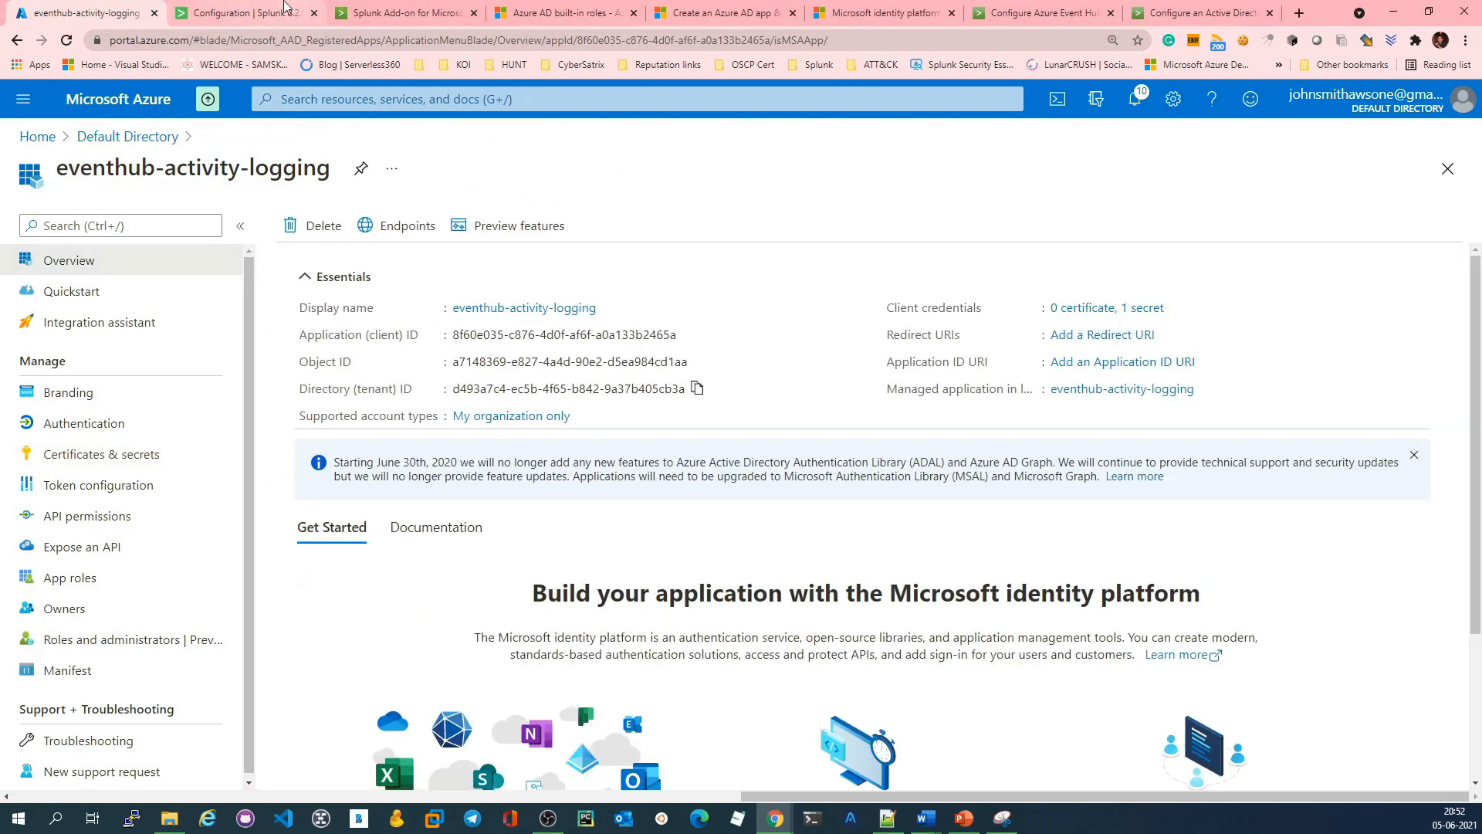
pyautogui.click(284, 8)
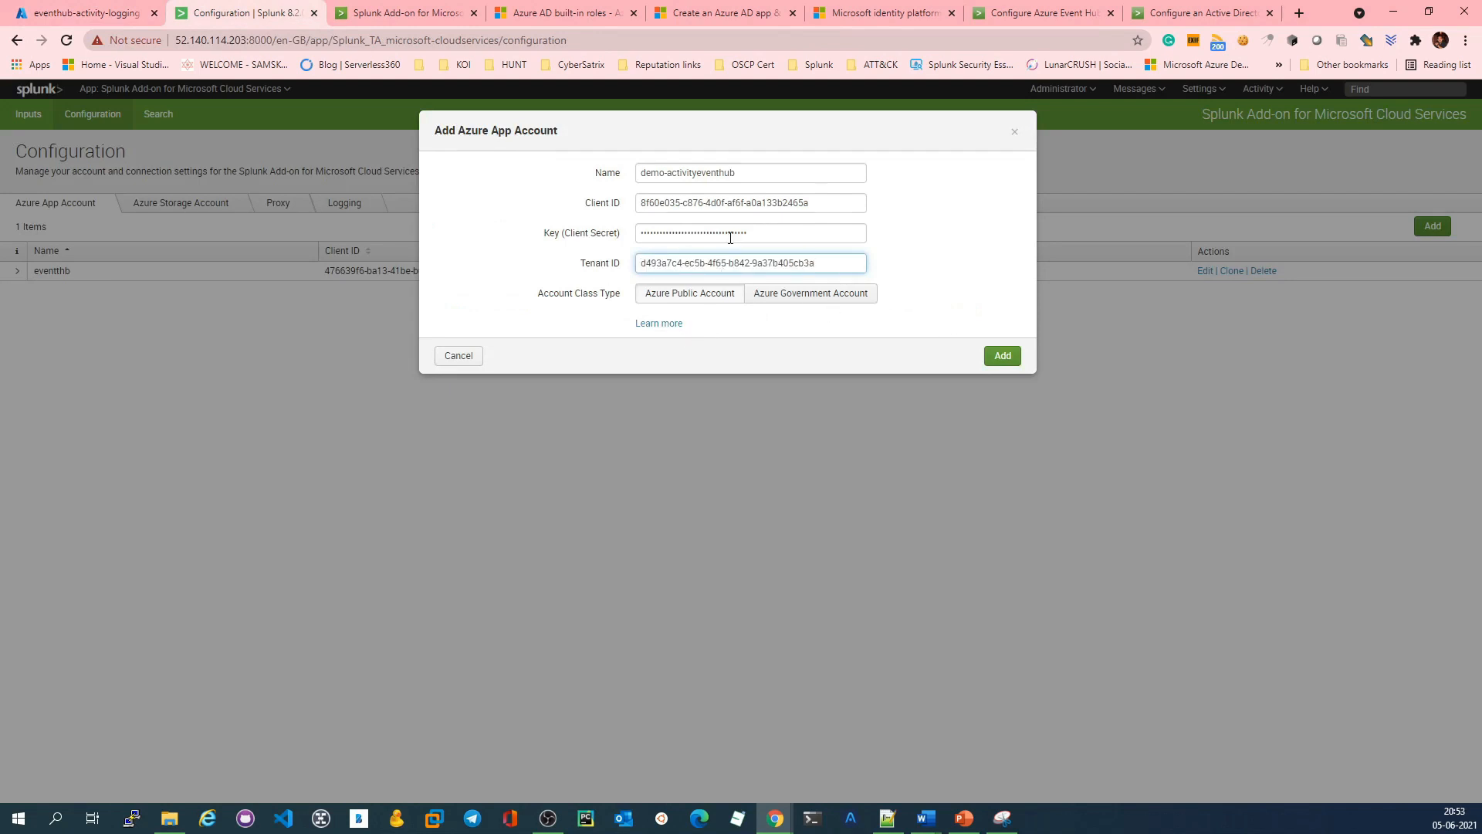
pyautogui.click(1015, 362)
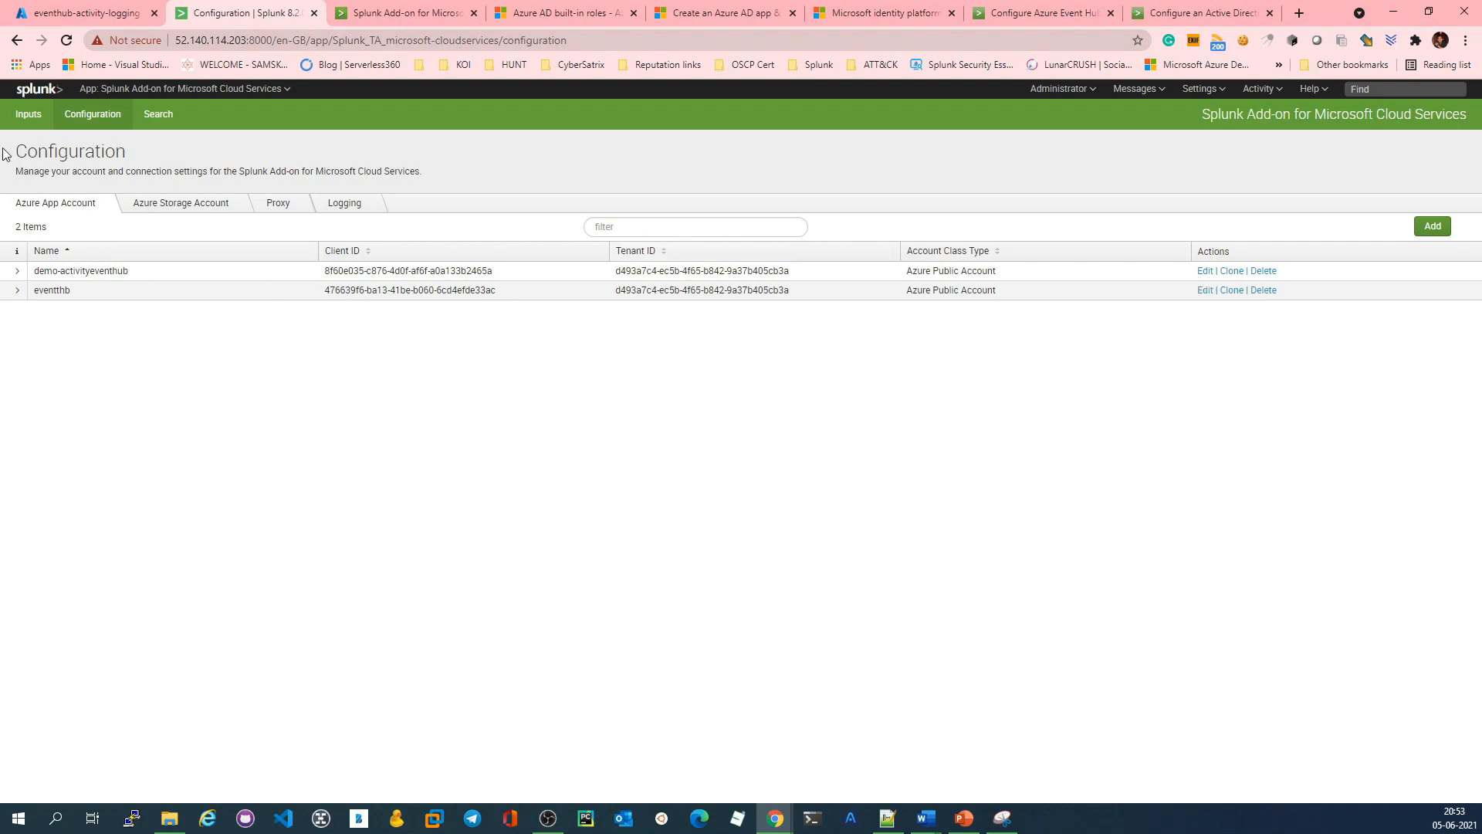
# Step: Start a new Azure Event Hub input named SothCentralUS-Activitylogs and assign it the demo-activityeventhub Azure app account
pyautogui.click(28, 114)
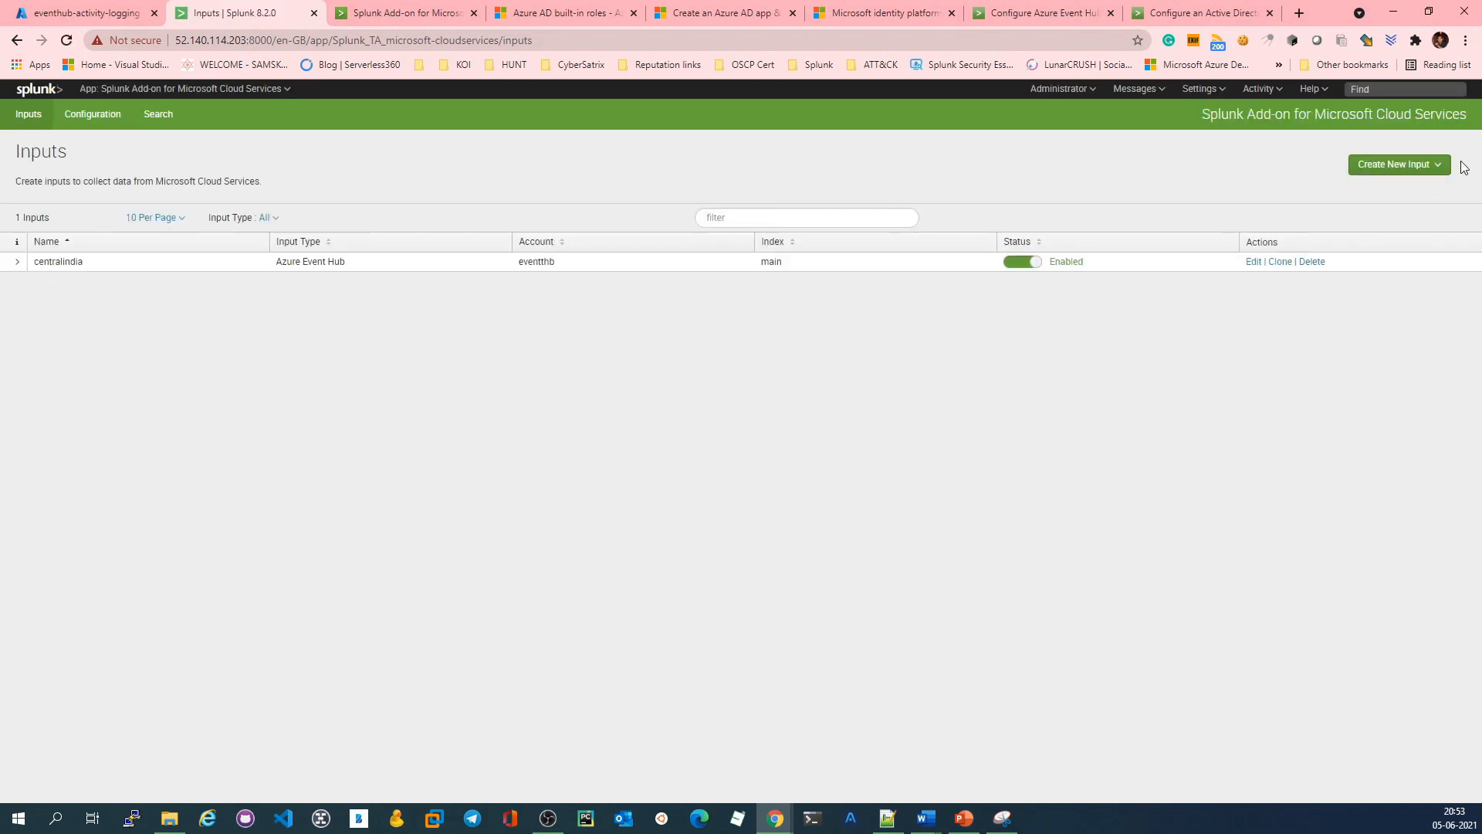
pyautogui.click(1412, 164)
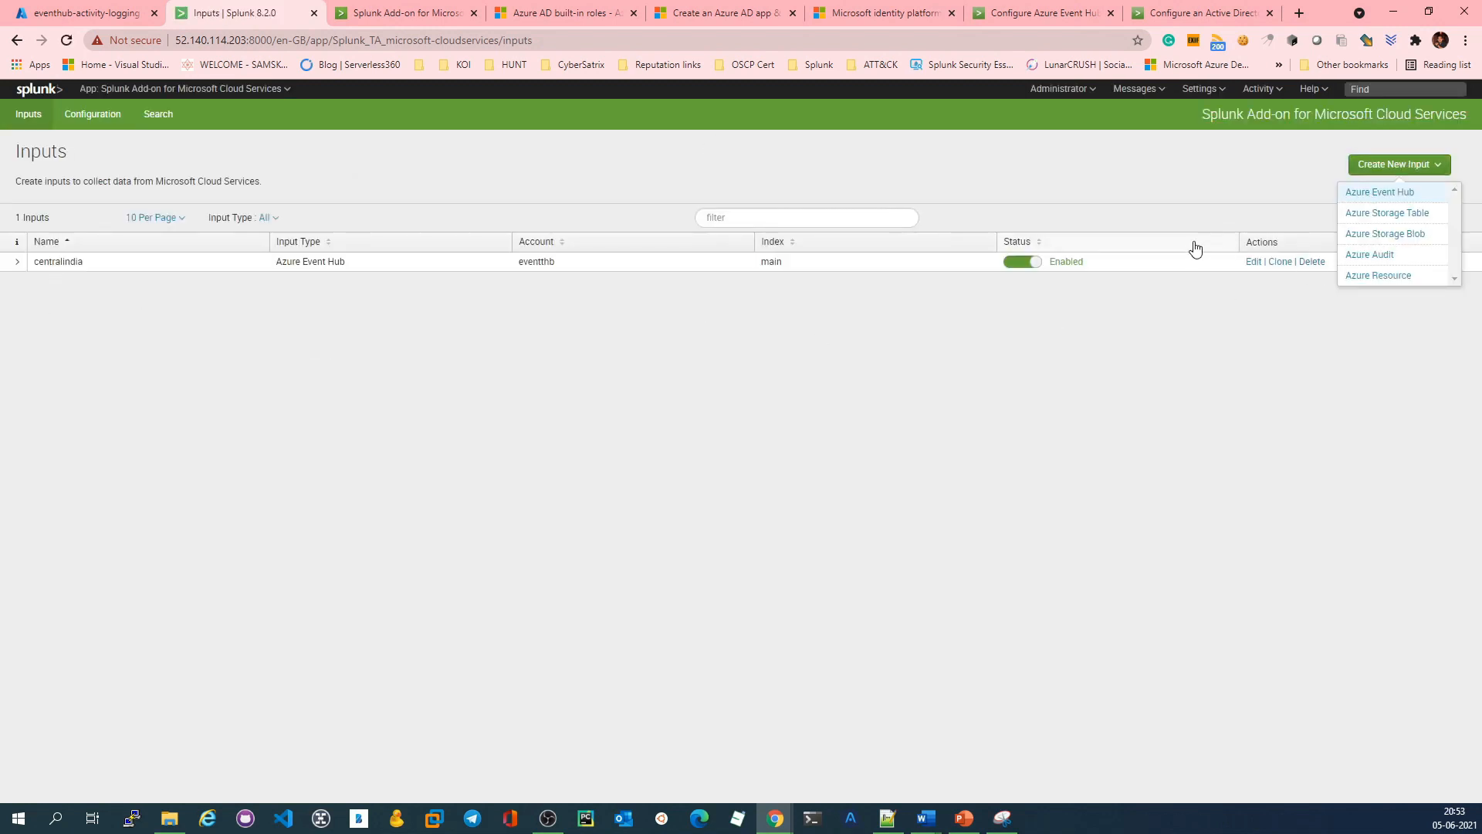
pyautogui.click(1408, 192)
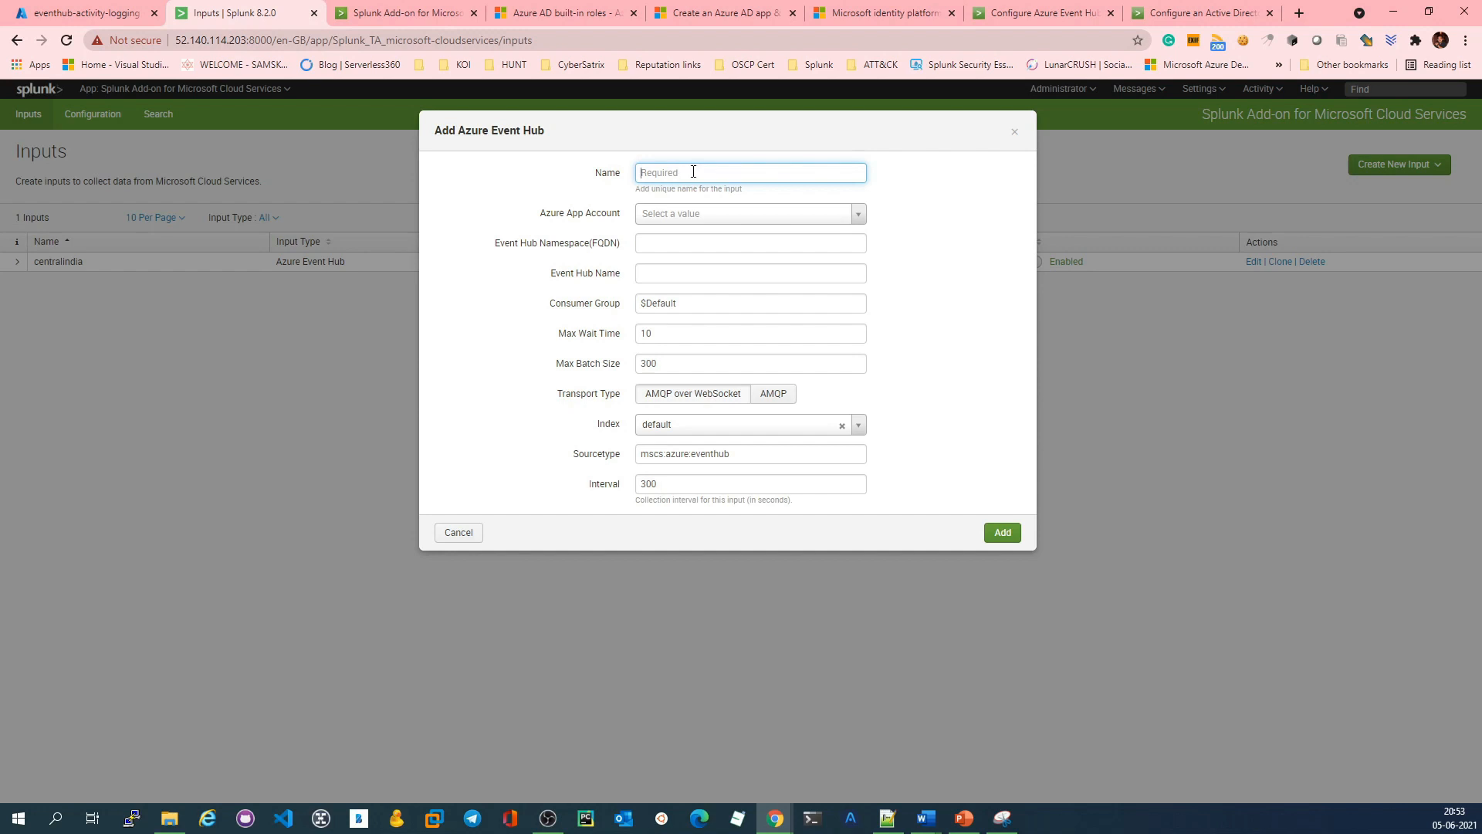
pyautogui.write('soyhecentralus')
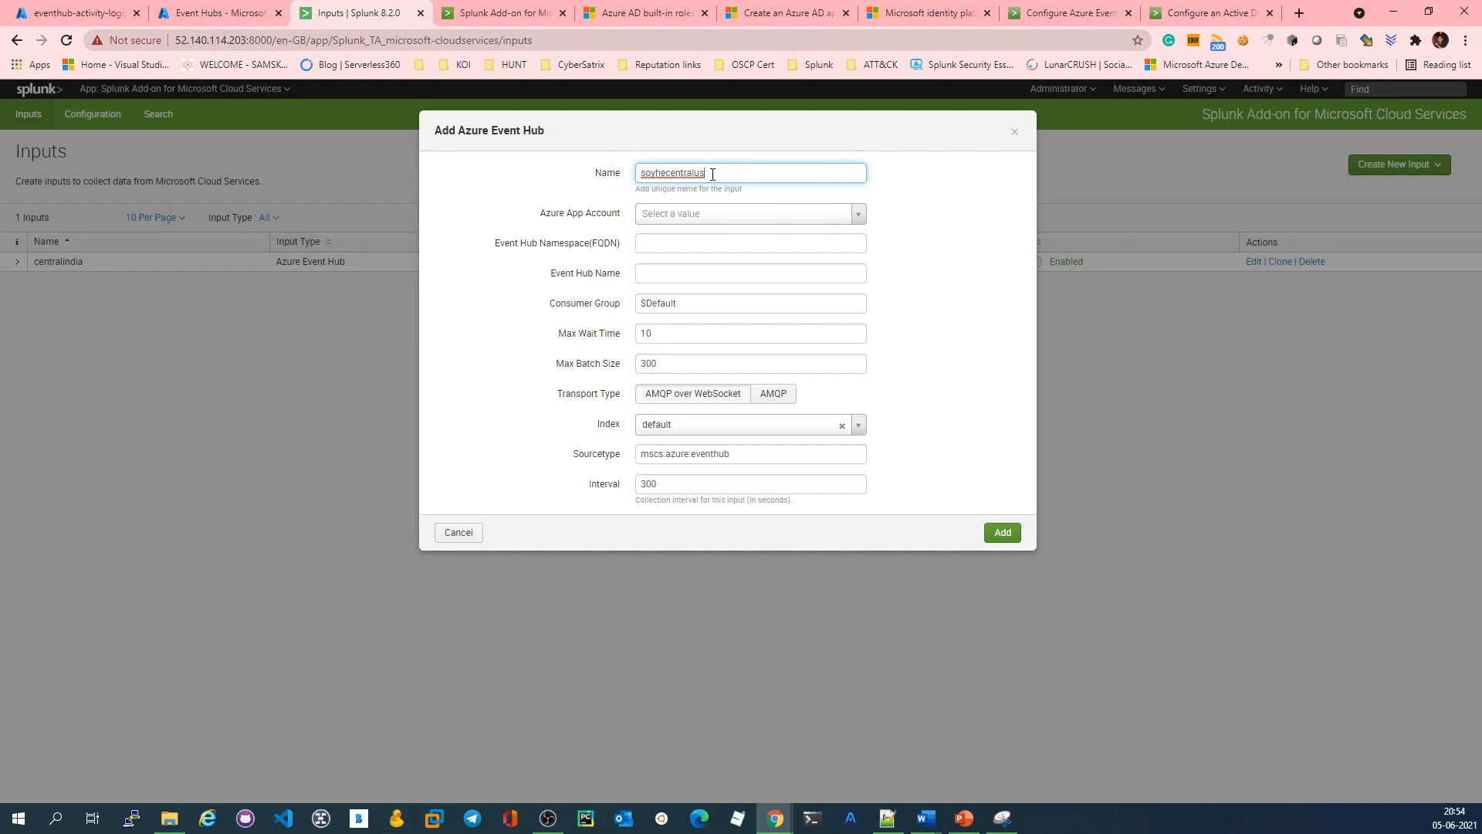
pyautogui.press('BackSpace')
pyautogui.write('u')
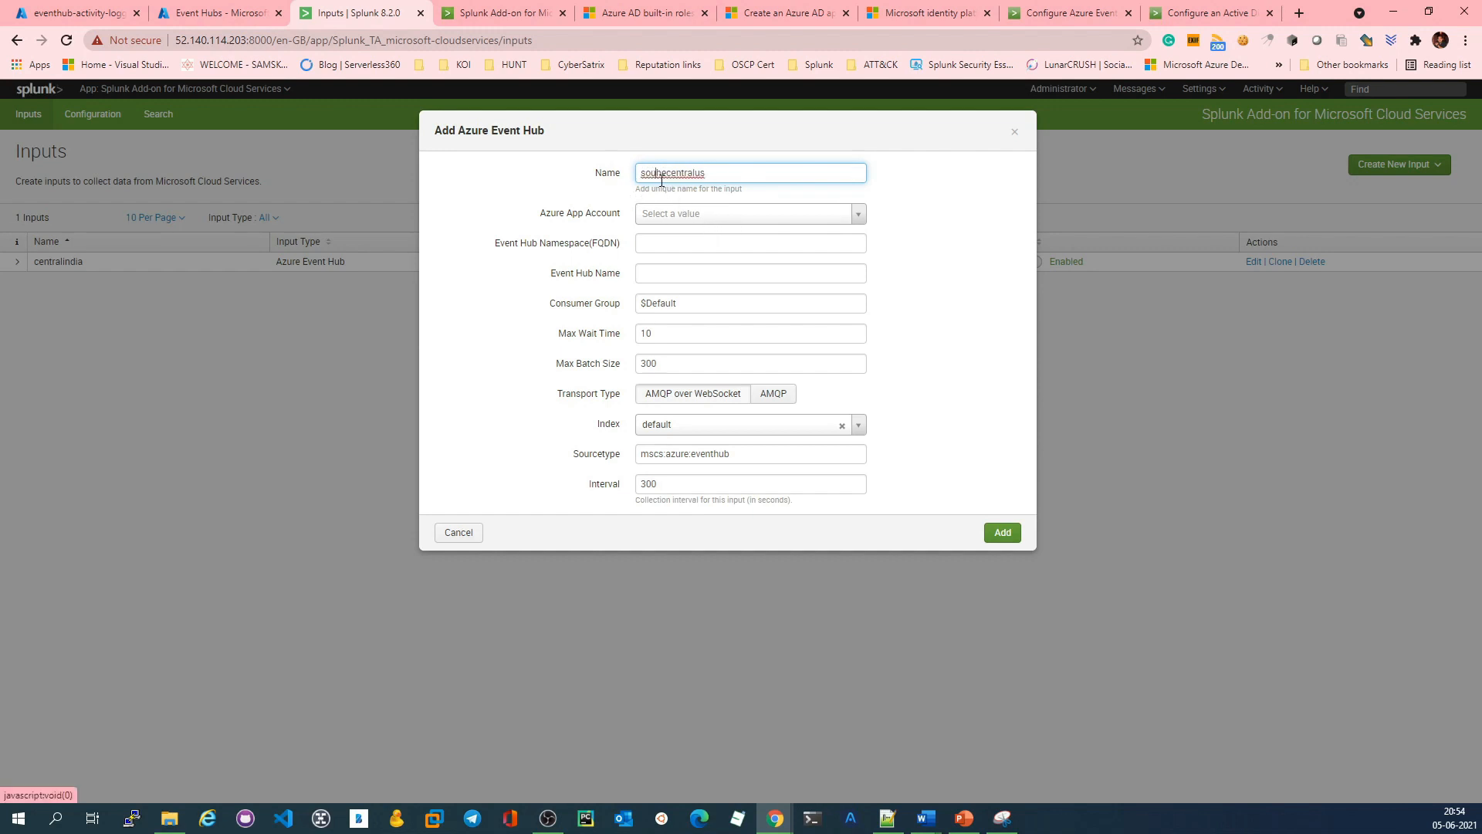
pyautogui.hotkey('ctrl', 'a')
pyautogui.write('S')
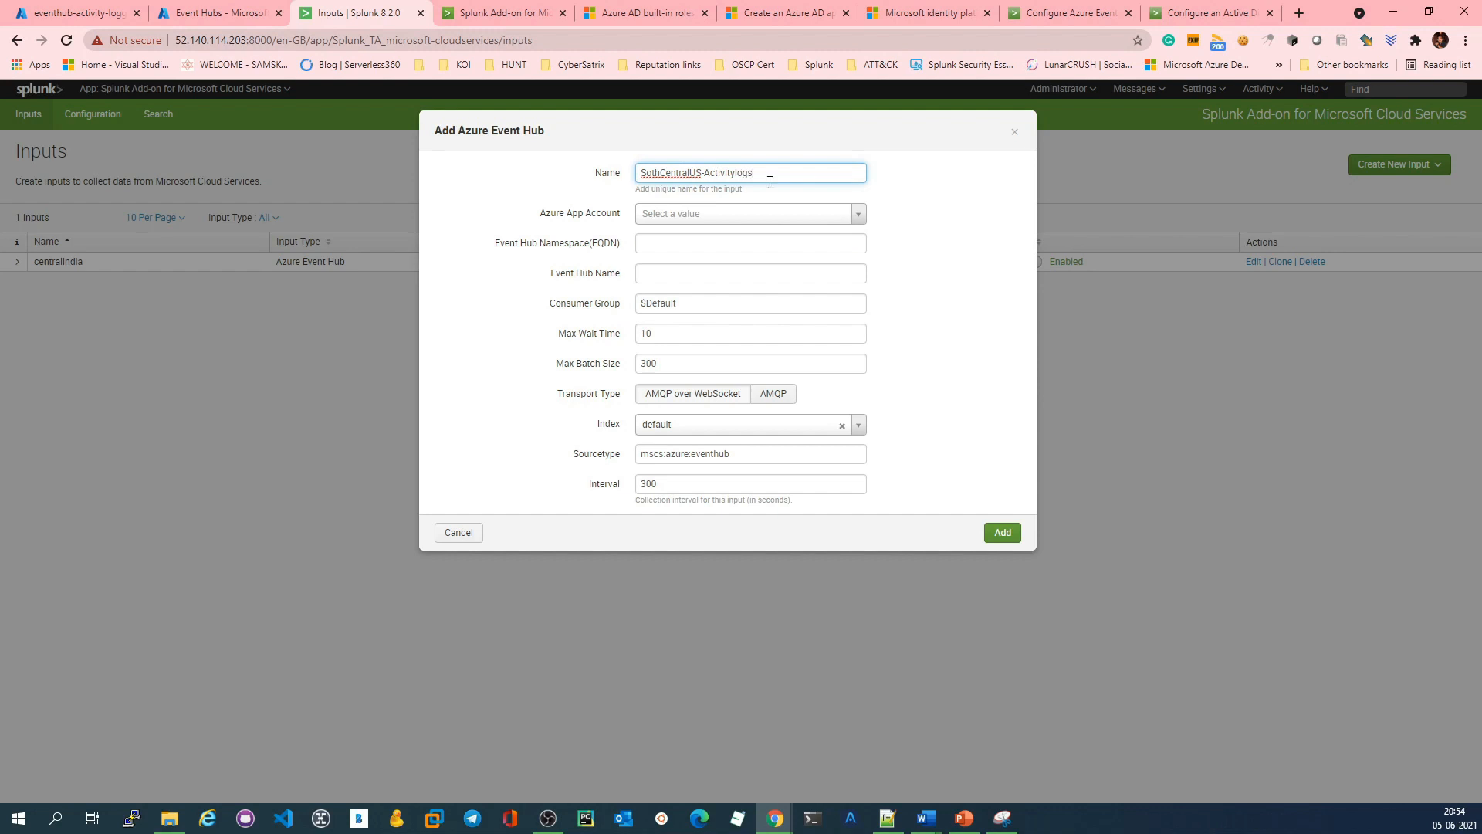
pyautogui.click(855, 215)
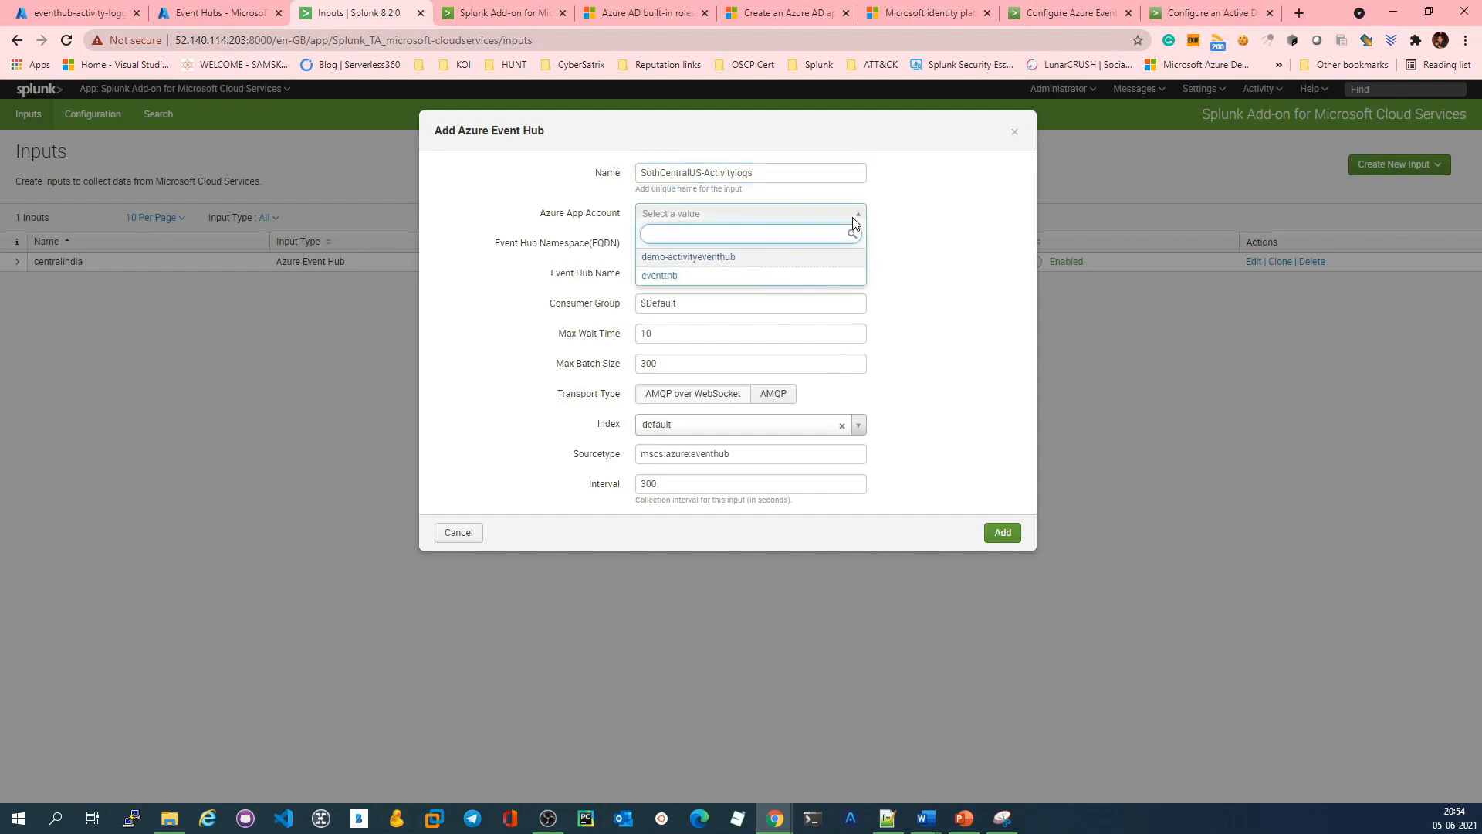
pyautogui.click(708, 260)
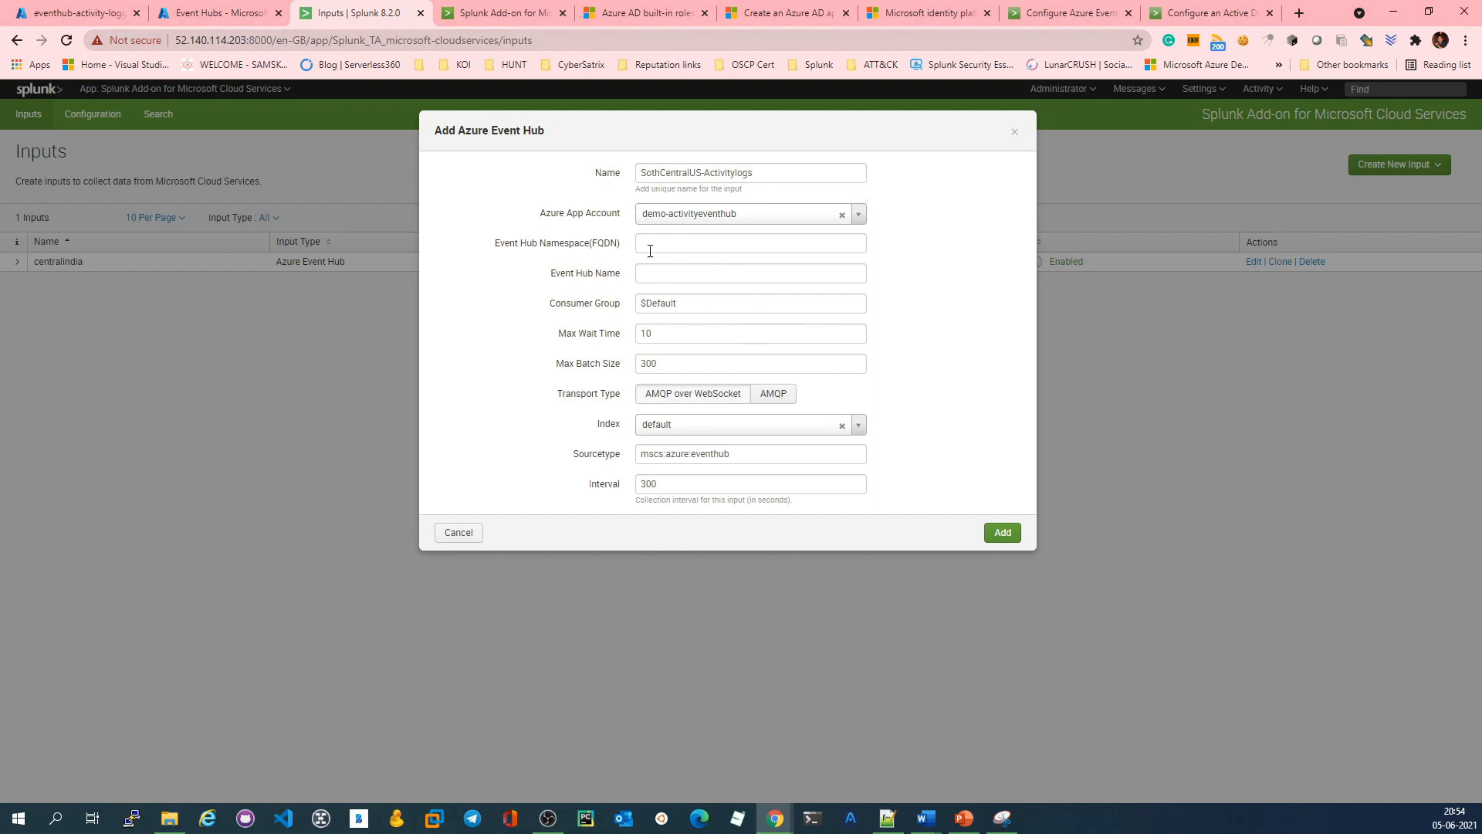
# Step: Copy the mydemo-logging namespace's host name from the Azure portal and paste it as the Splunk input's Event Hub Namespace (FQDN)
pyautogui.moveTo(492, 246); pyautogui.dragTo(635, 247)
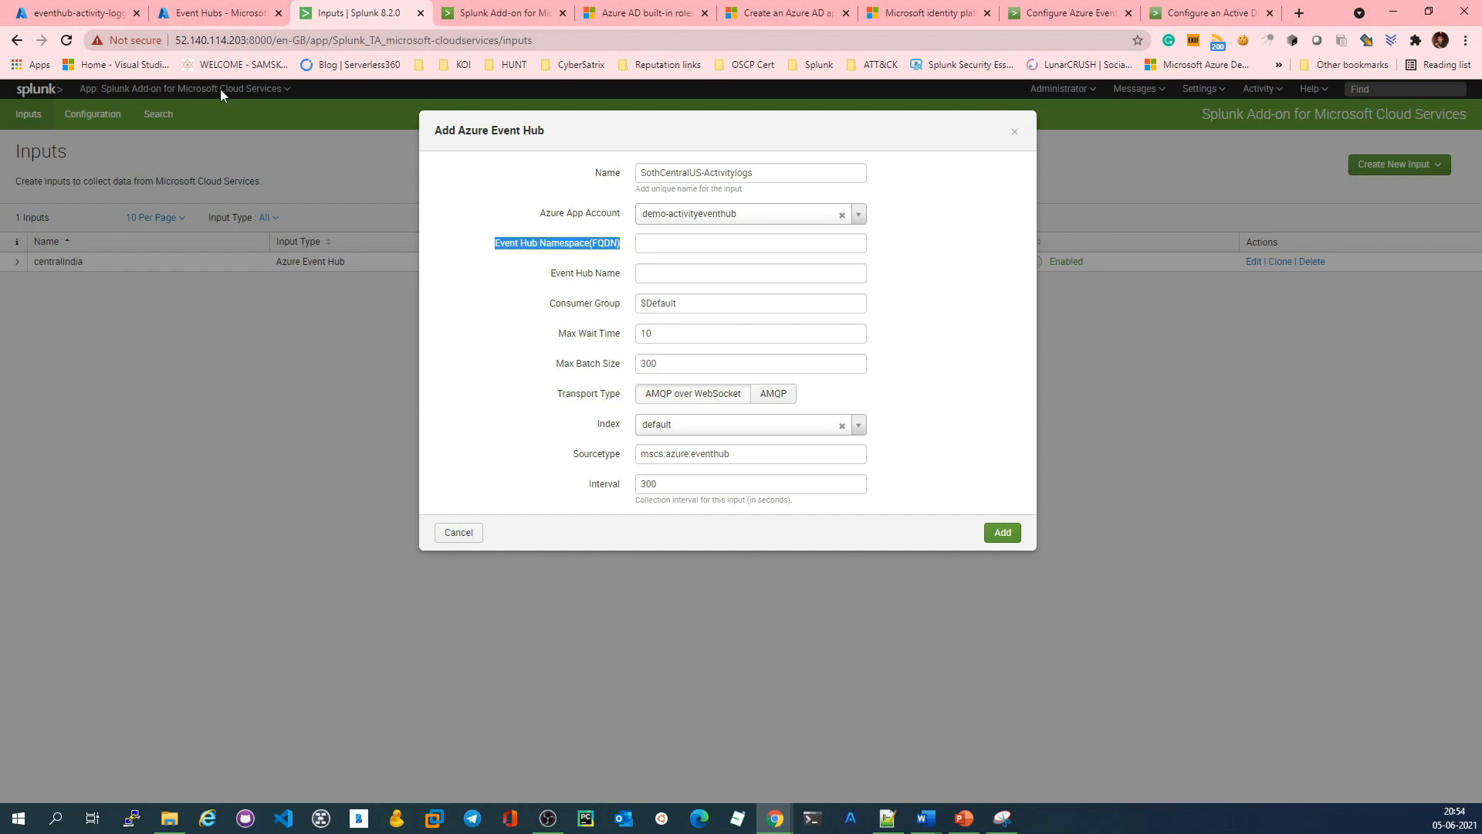
pyautogui.click(222, 11)
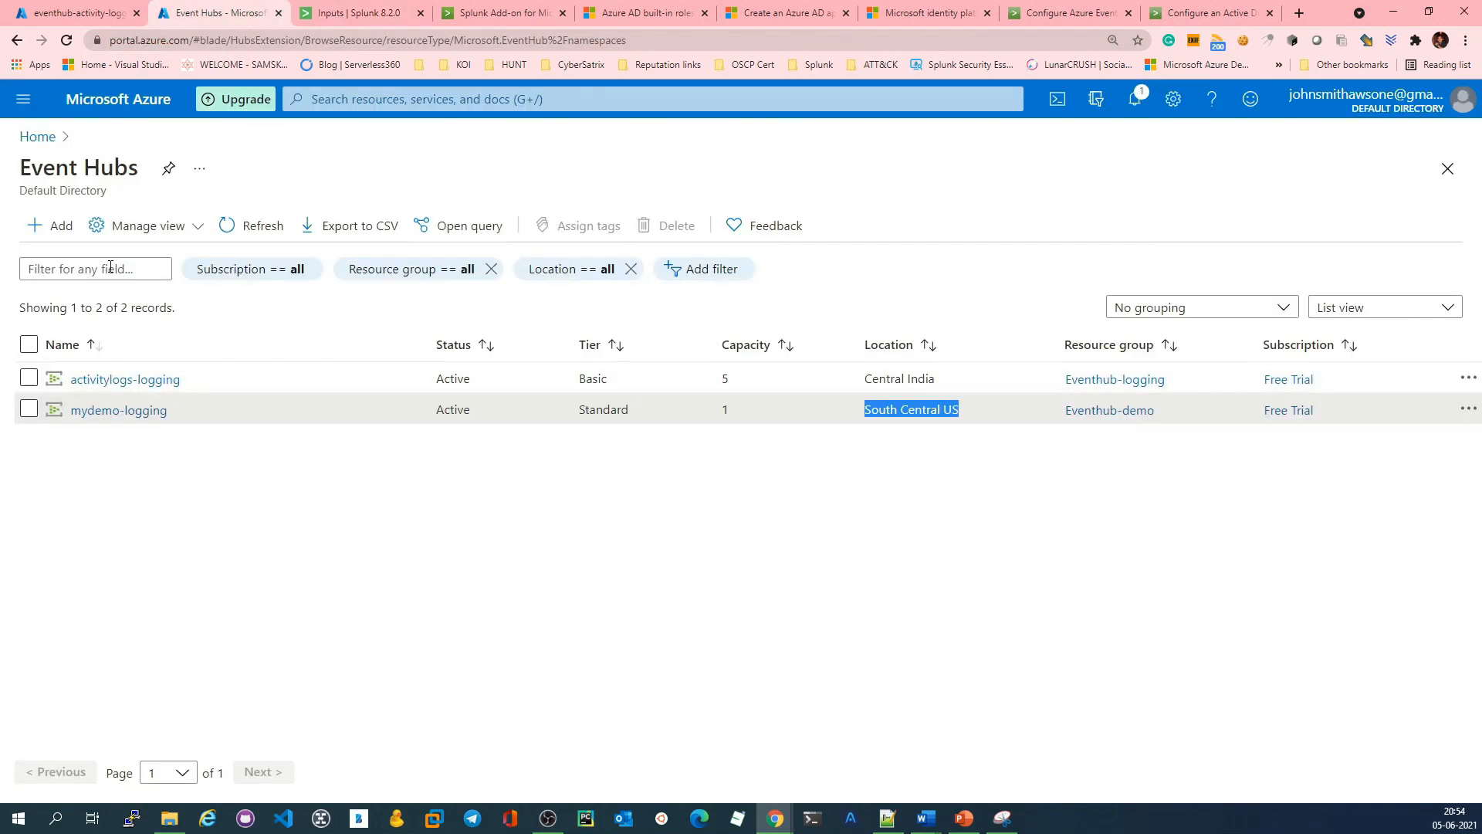
pyautogui.click(124, 411)
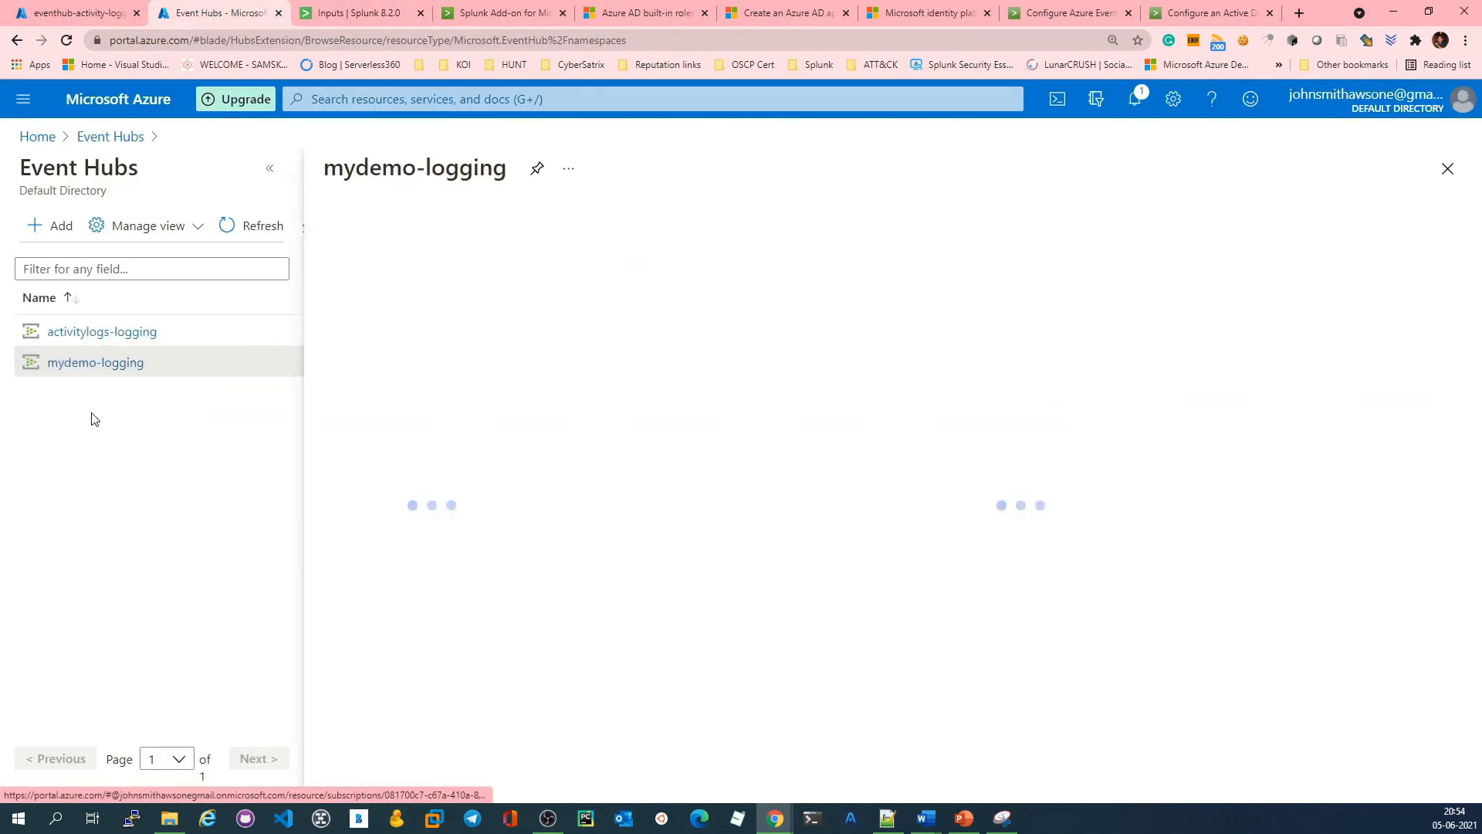
pyautogui.moveTo(1091, 304); pyautogui.dragTo(1152, 303)
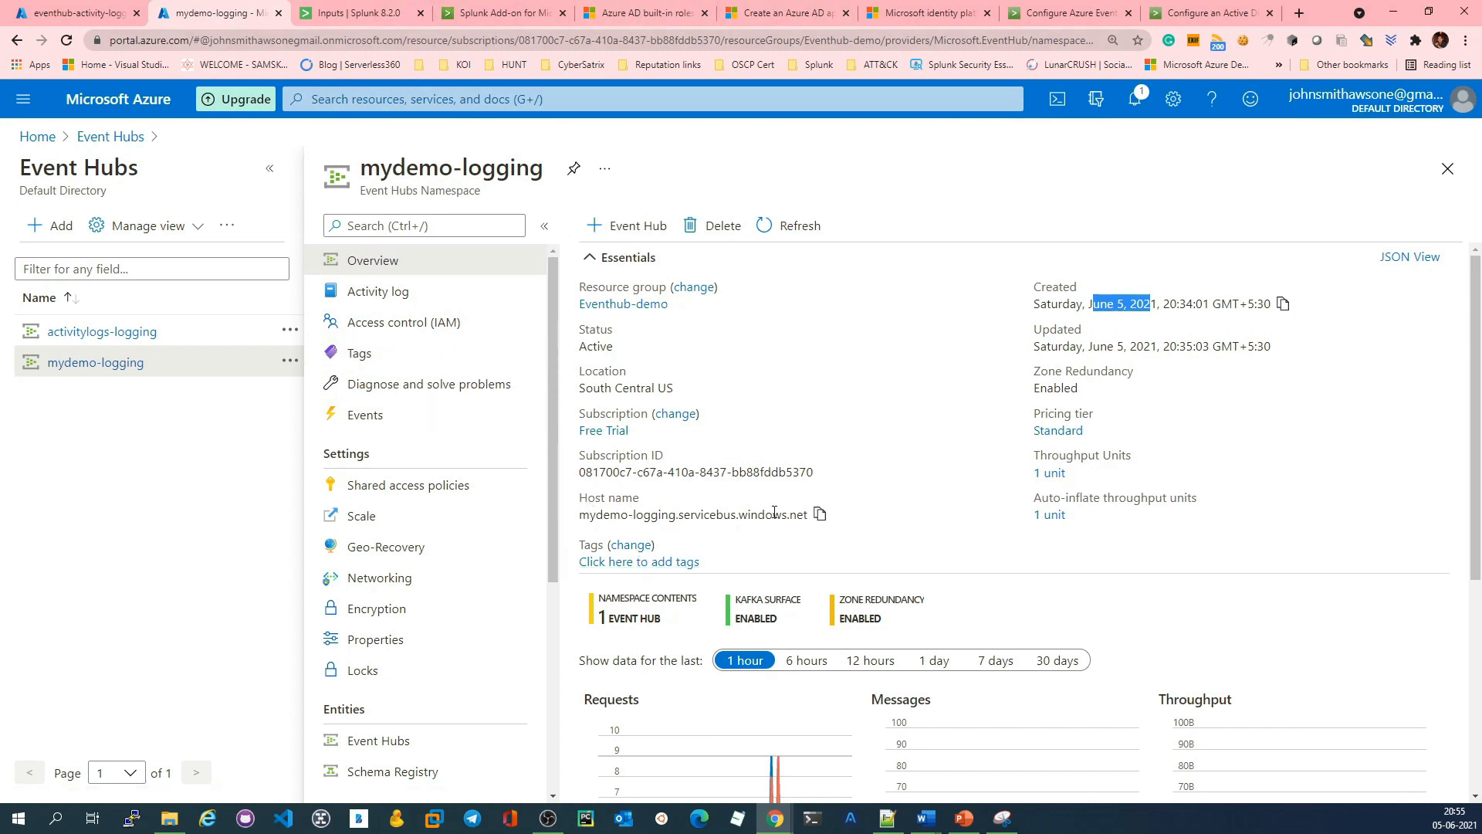
pyautogui.click(820, 514)
pyautogui.hotkey('alt', 'Tab')
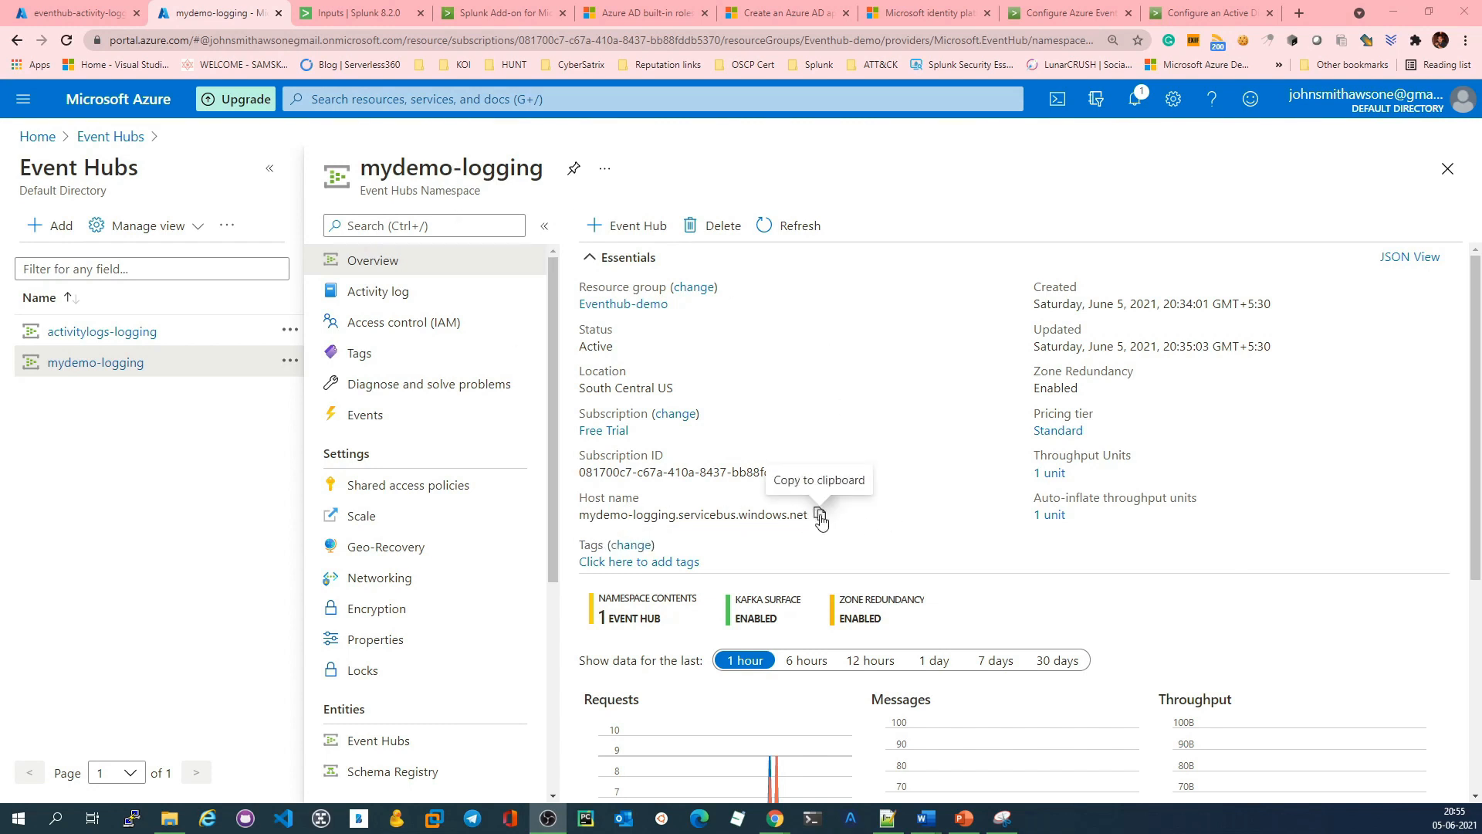
pyautogui.click(820, 516)
pyautogui.click(340, 12)
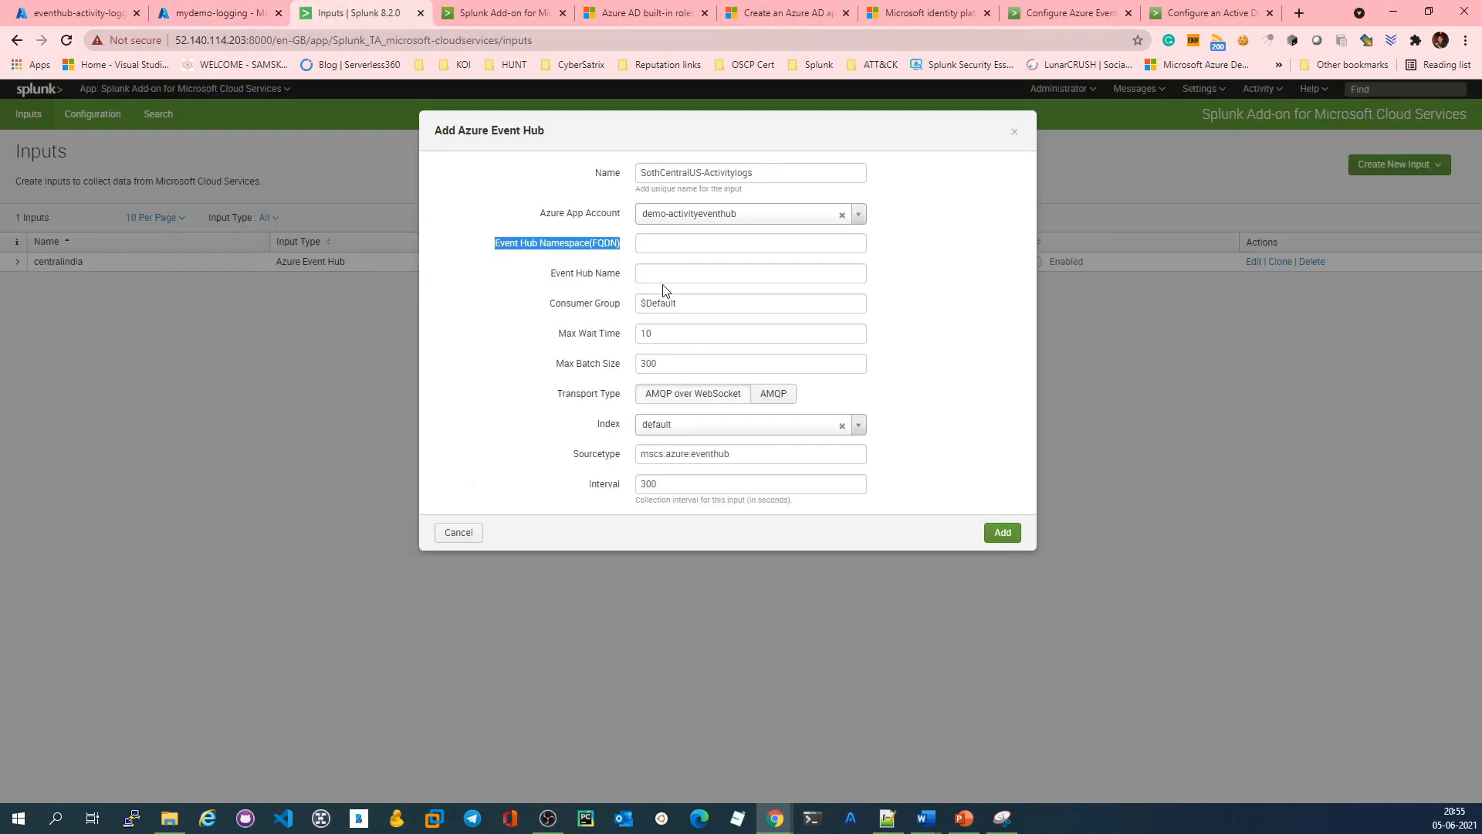
pyautogui.click(663, 242)
pyautogui.hotkey('ctrl', 'v')
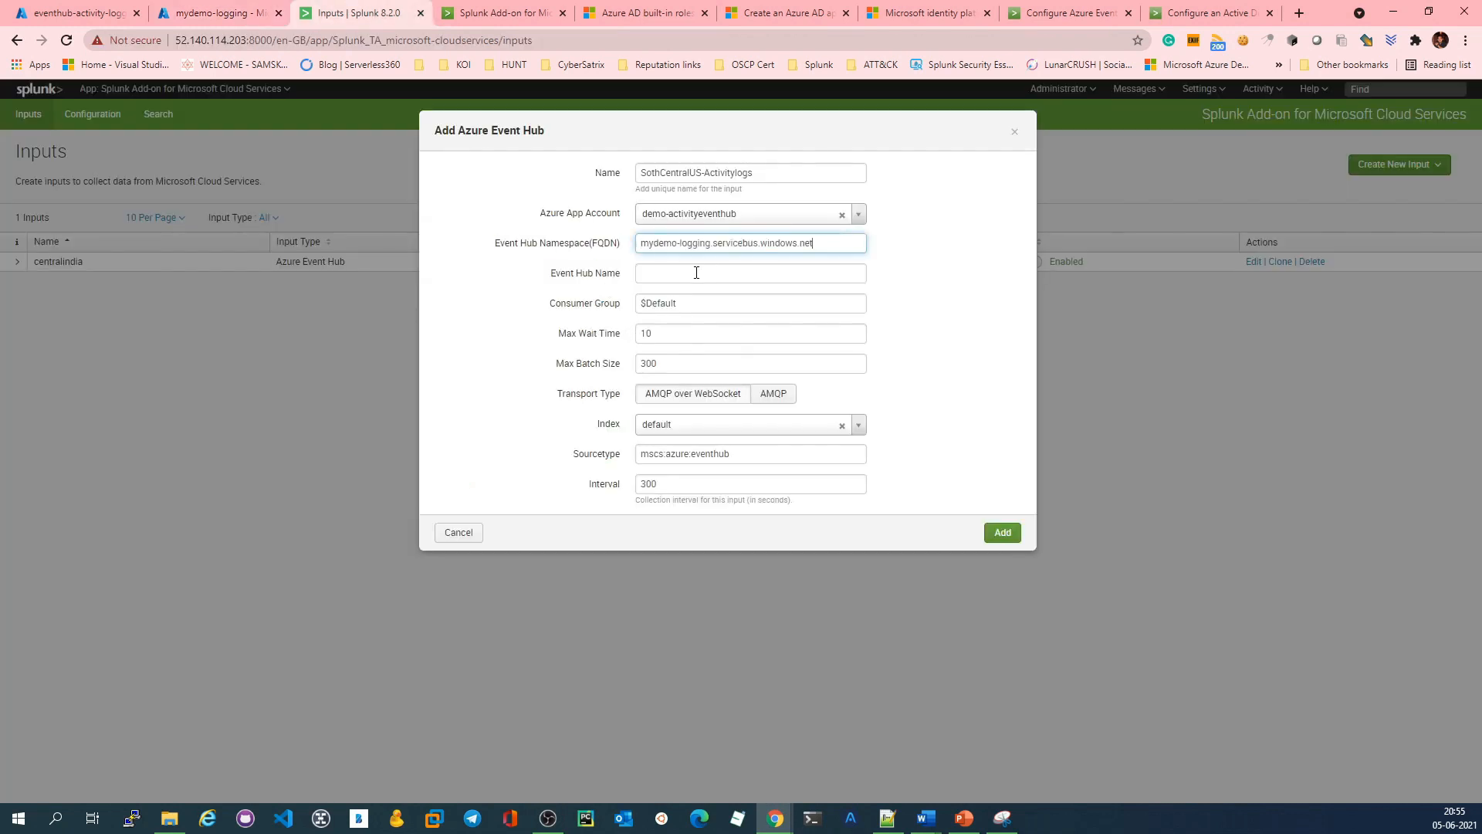
# Step: Copy the event hub name mydemo-event-activity from the mydemo-logging namespace in Azure and paste it as the Splunk input's Event Hub Name
pyautogui.hotkey('ctrl', '+')
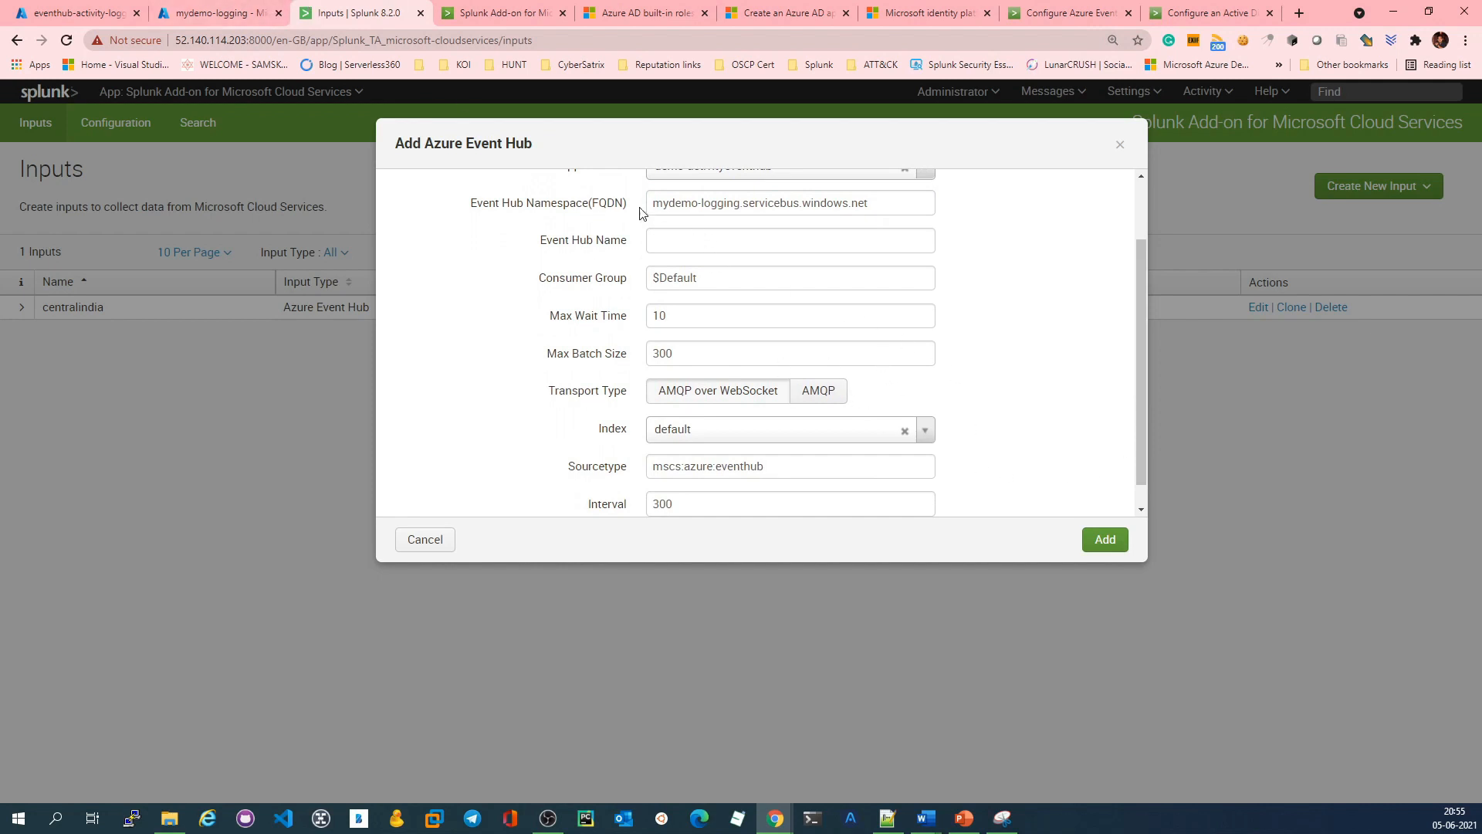
pyautogui.click(218, 13)
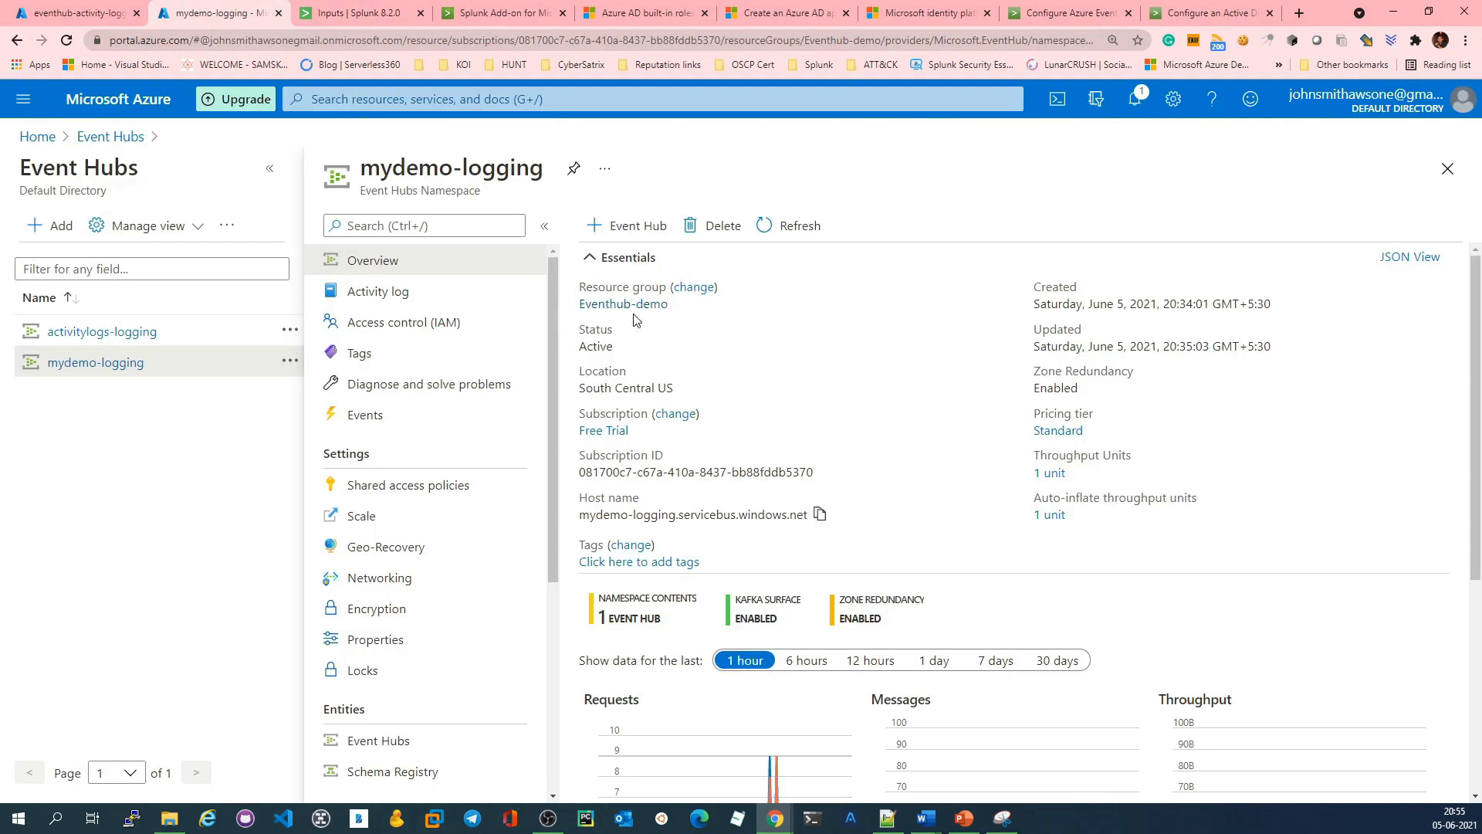
pyautogui.click(373, 741)
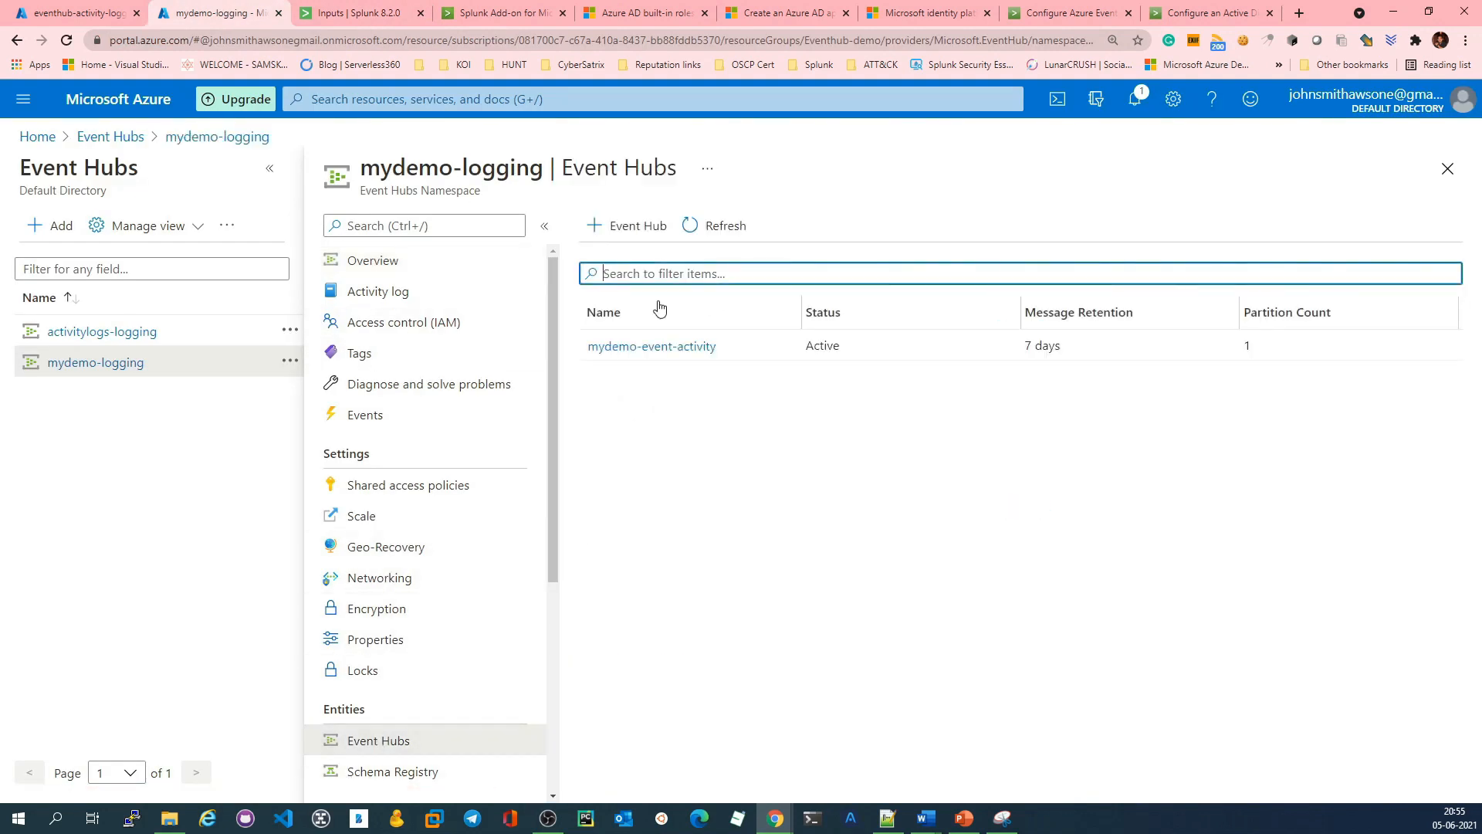
pyautogui.click(666, 356)
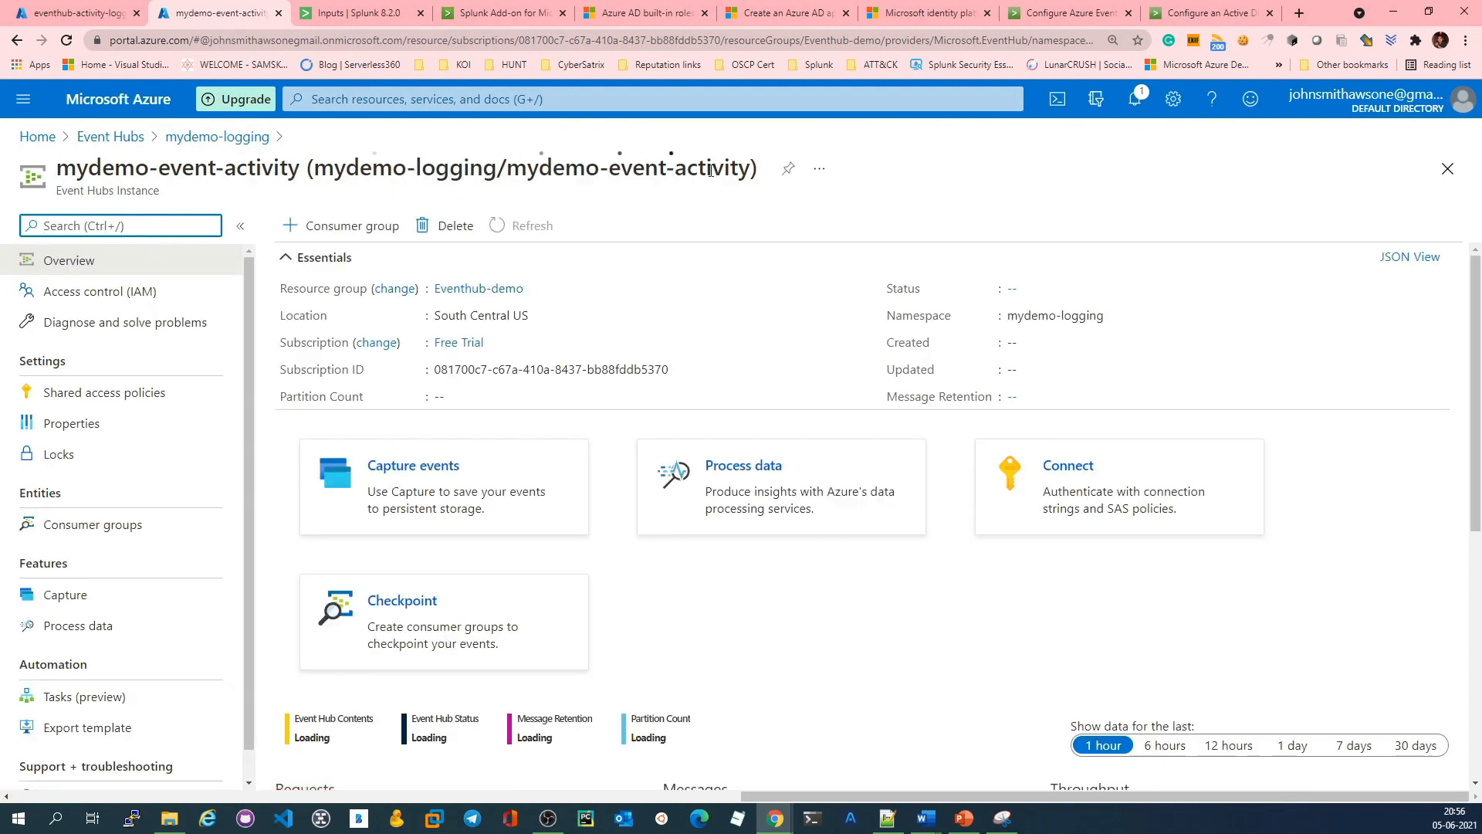
pyautogui.moveTo(752, 168); pyautogui.dragTo(506, 167)
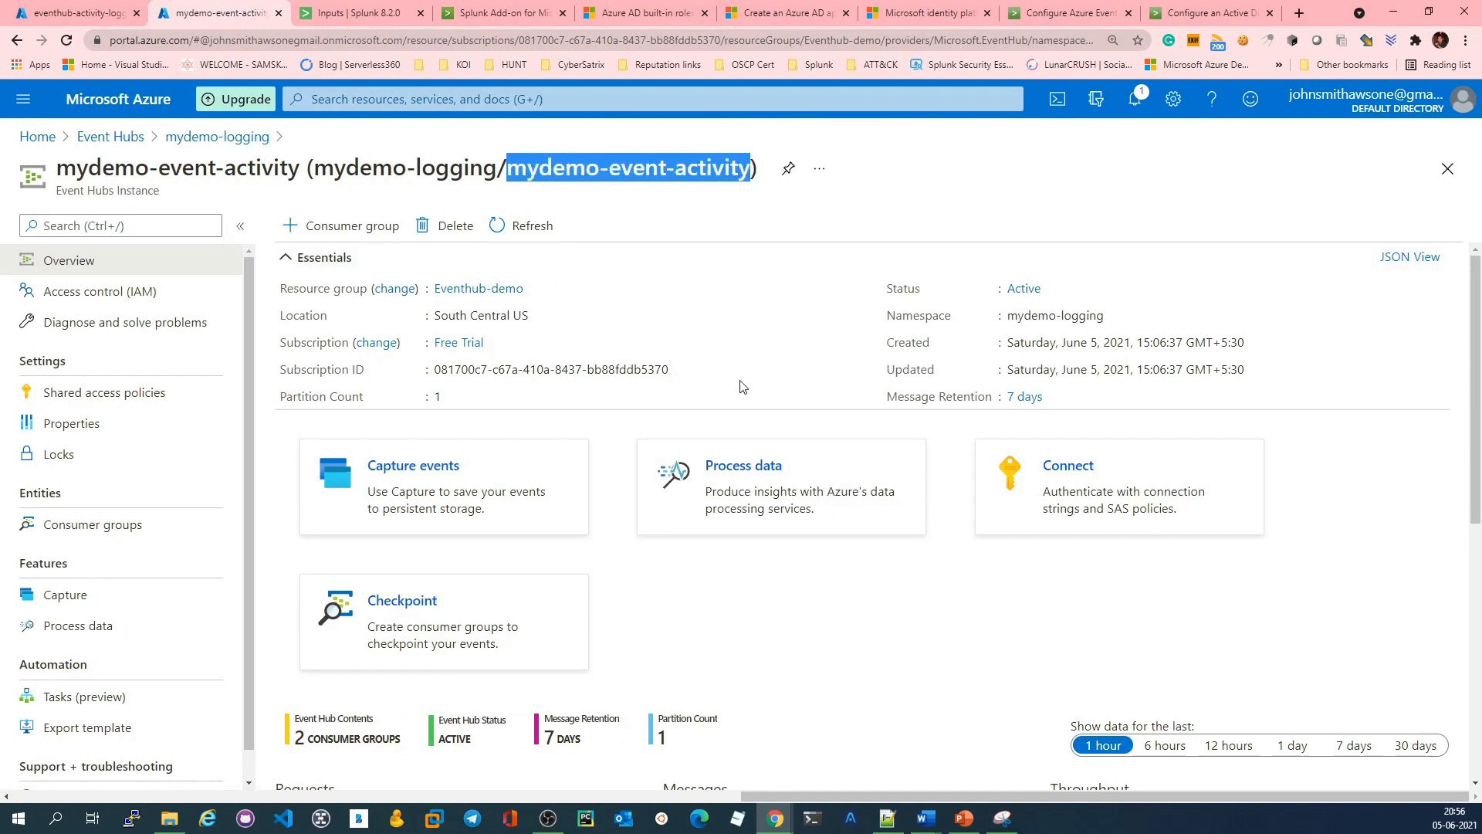
pyautogui.click(359, 13)
pyautogui.click(679, 239)
pyautogui.hotkey('ctrl', 'v')
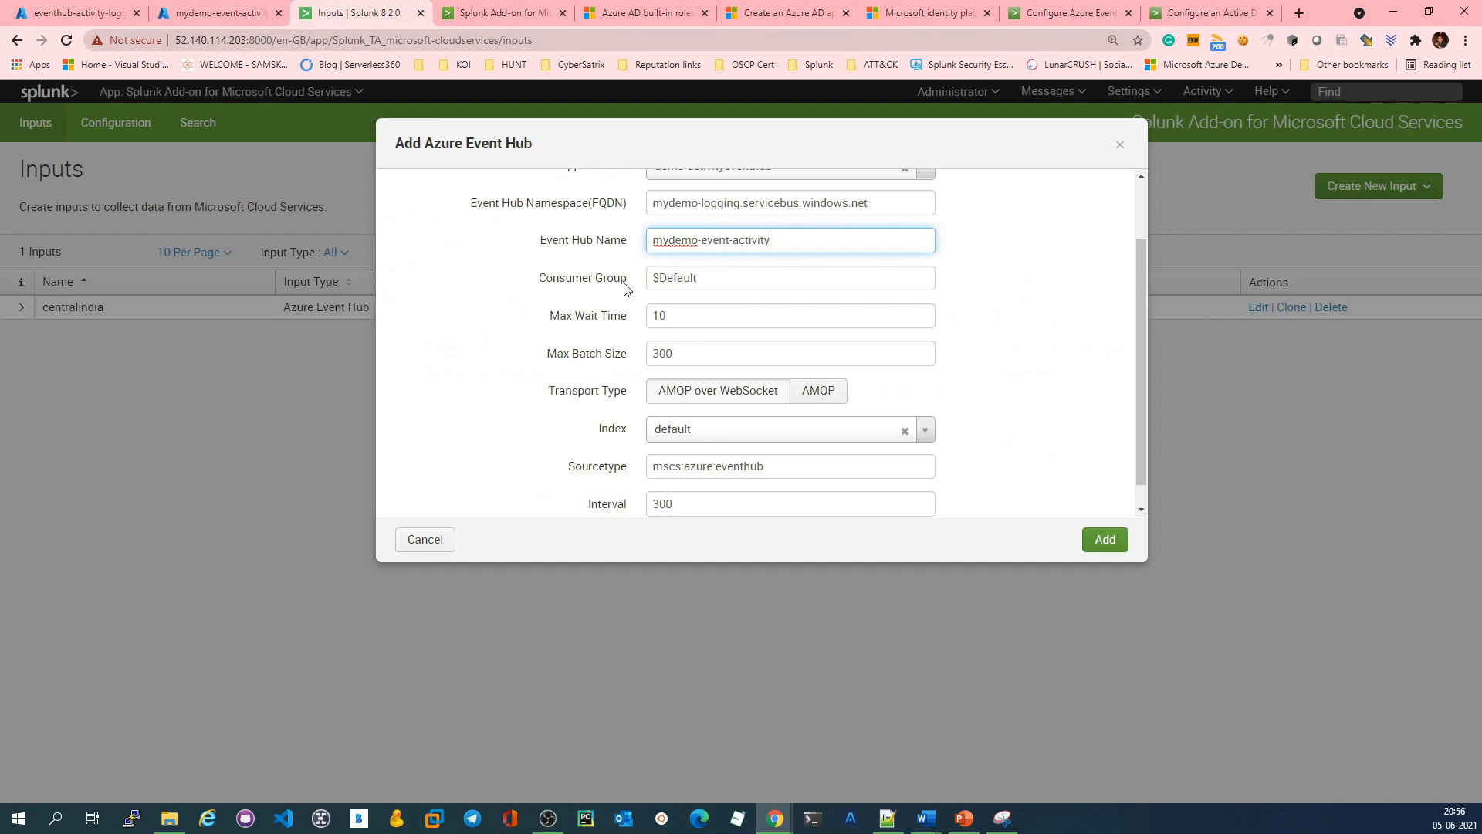
# Step: Check the consumer groups of the mydemo-event-activity hub in Azure against the Consumer Group of the Splunk input
pyautogui.moveTo(718, 276); pyautogui.dragTo(639, 281)
pyautogui.click(234, 11)
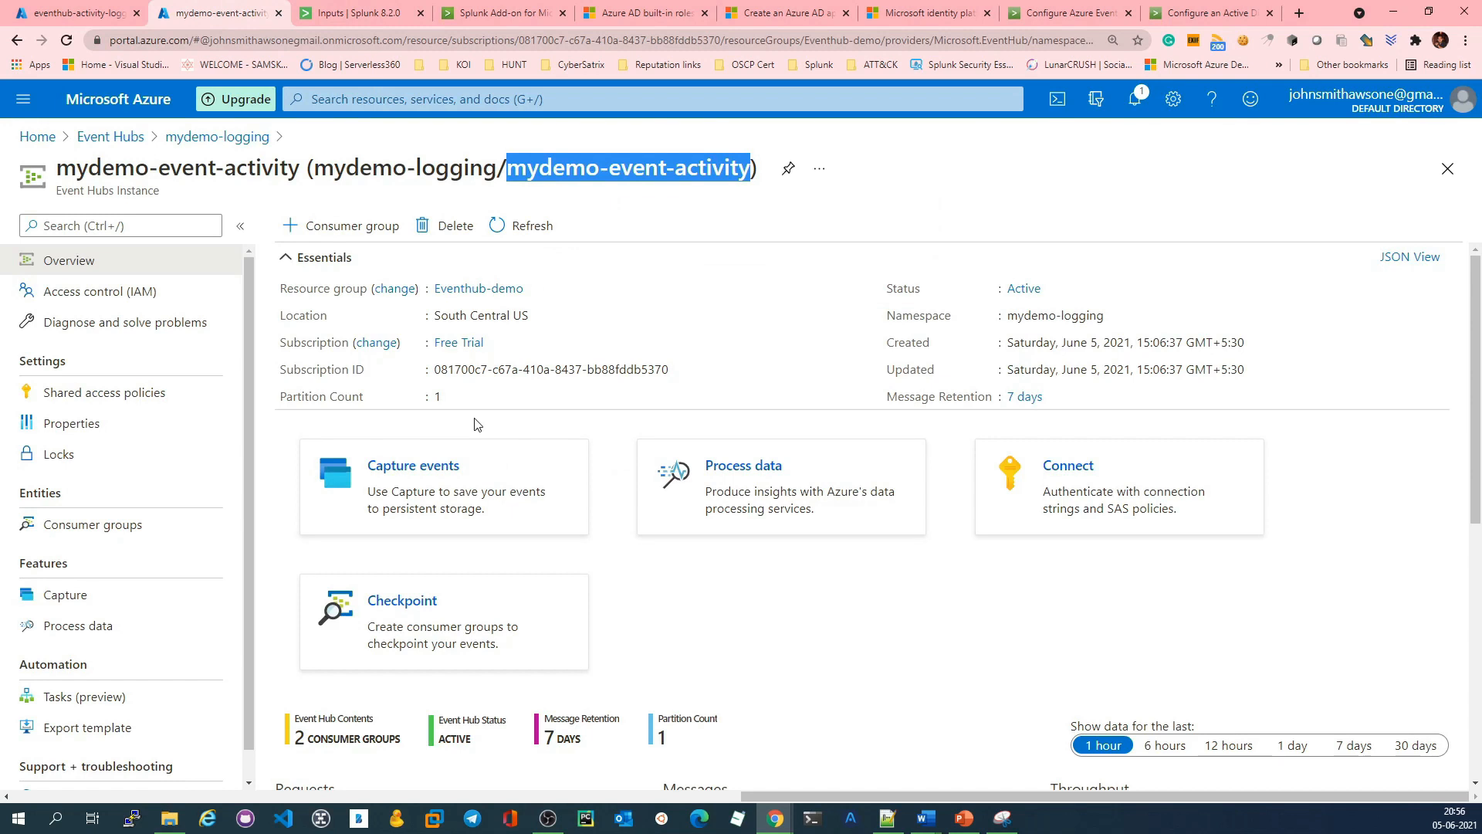
pyautogui.click(95, 524)
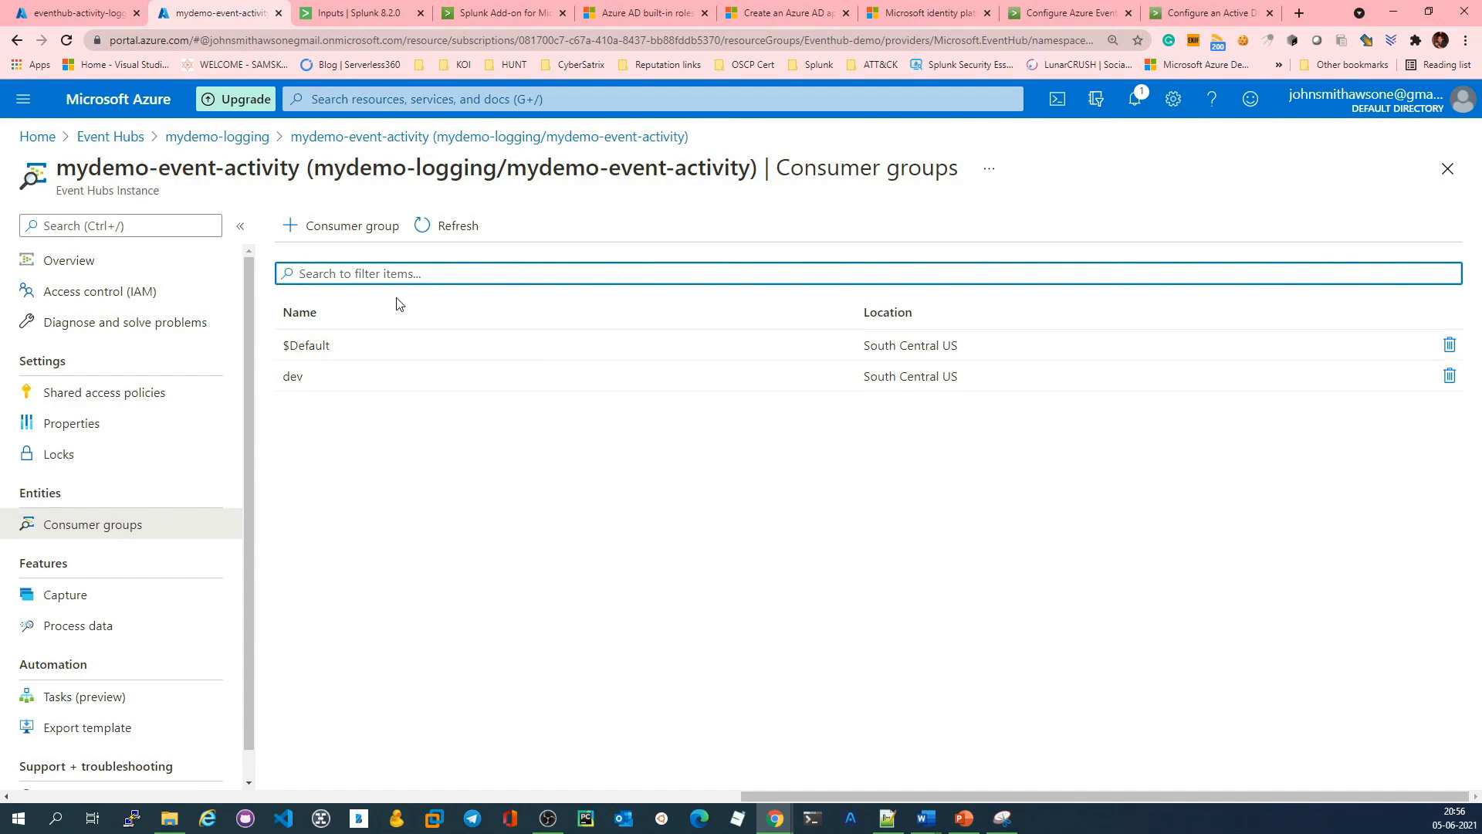
pyautogui.click(328, 9)
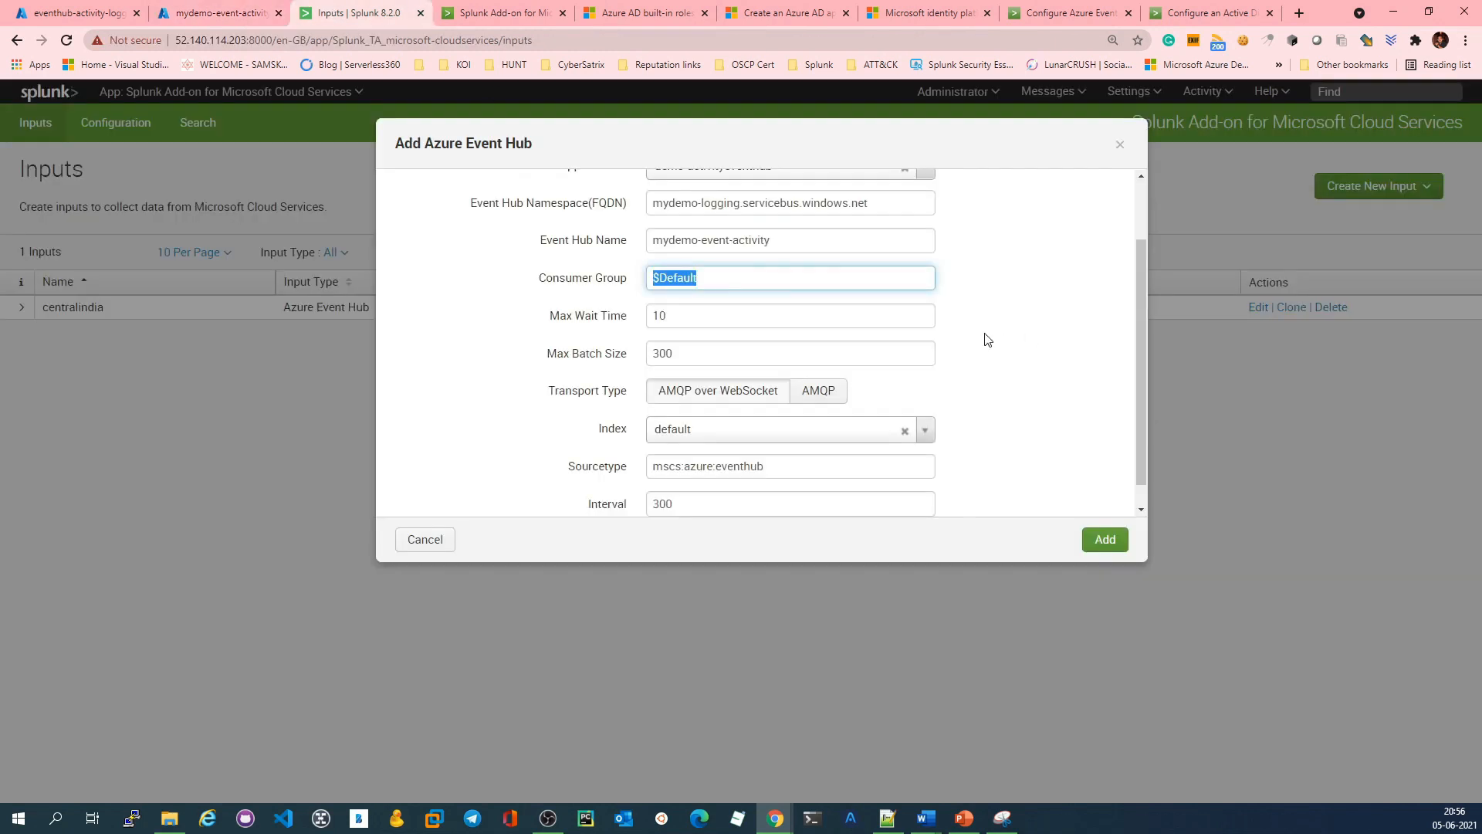
pyautogui.click(694, 315)
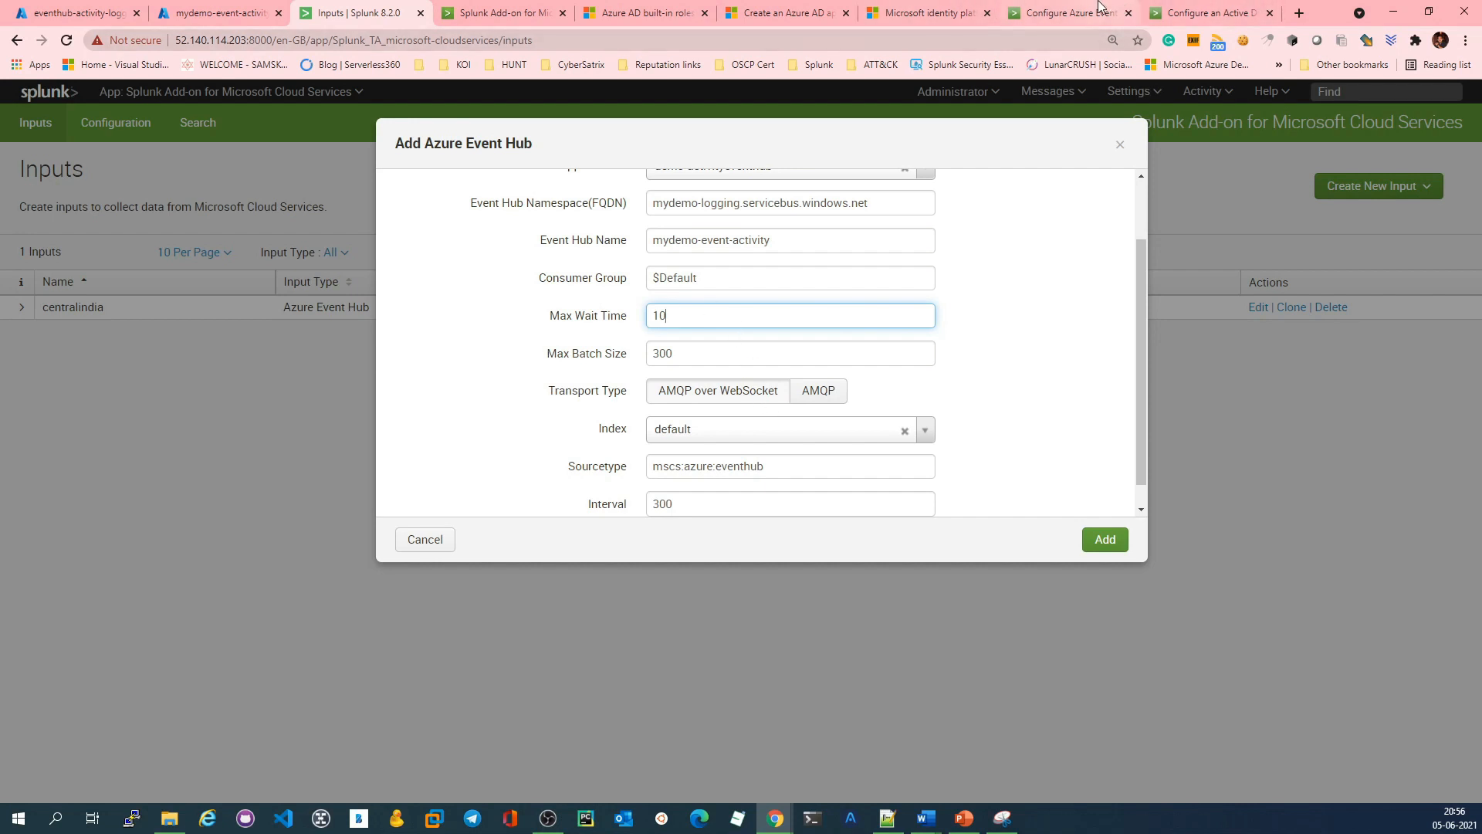
# Step: Review the input parameter descriptions in the Splunk docs for Azure Event Hub inputs and return to the input form
pyautogui.click(1074, 13)
pyautogui.scroll(-20, 450, 488)
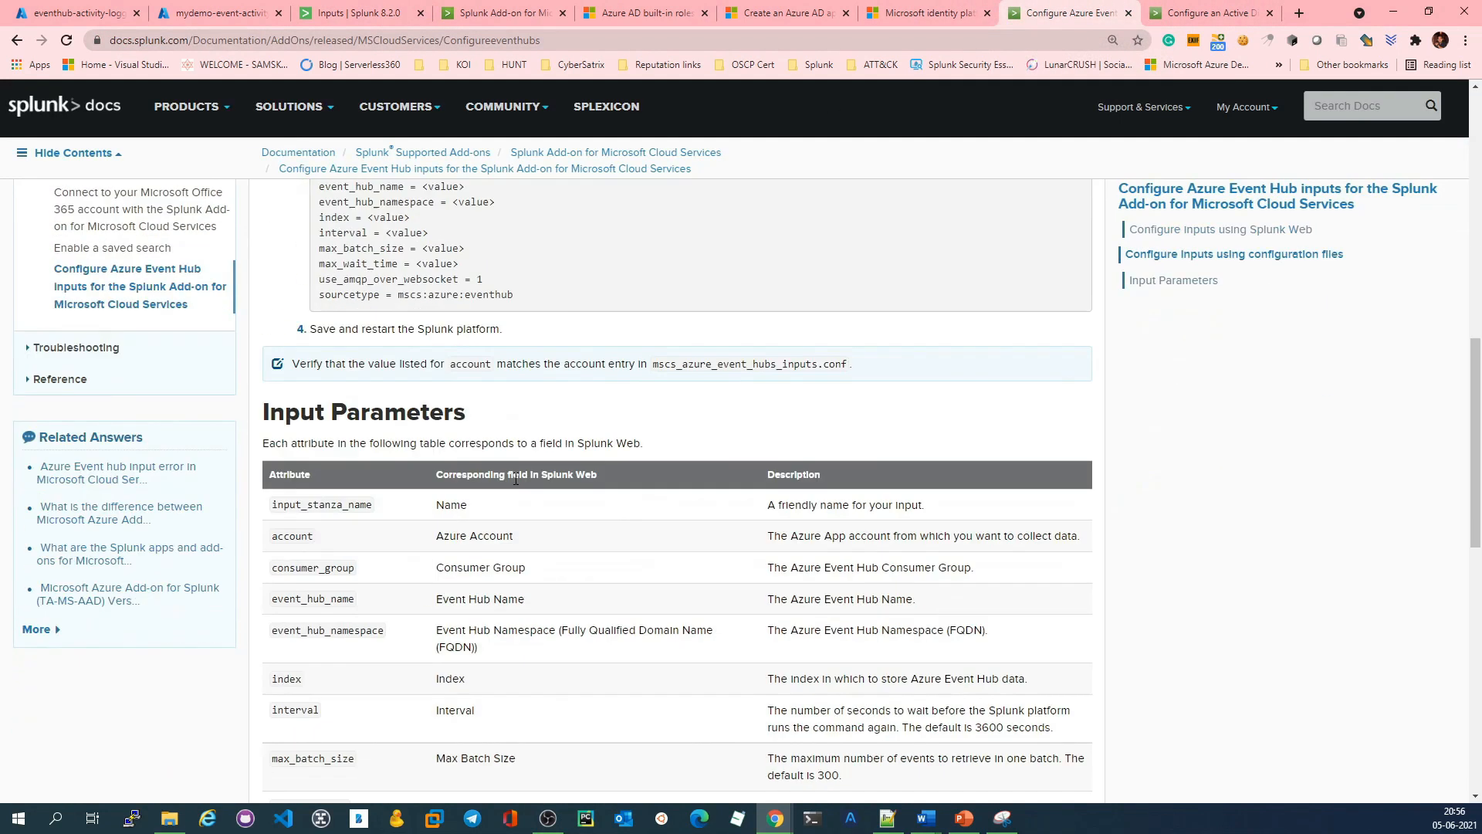
pyautogui.scroll(3, 503, 482)
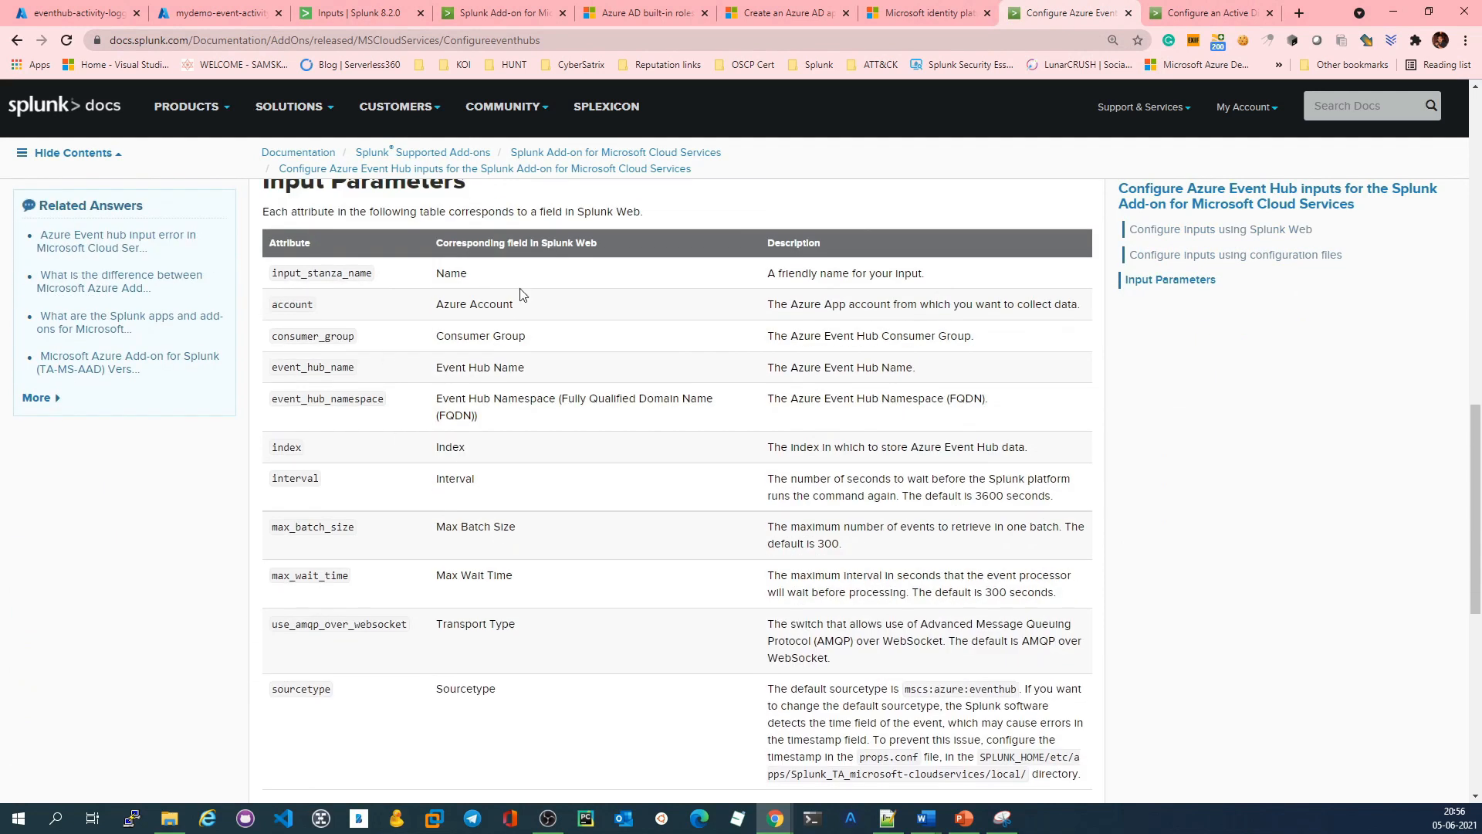
pyautogui.scroll(5, 507, 446)
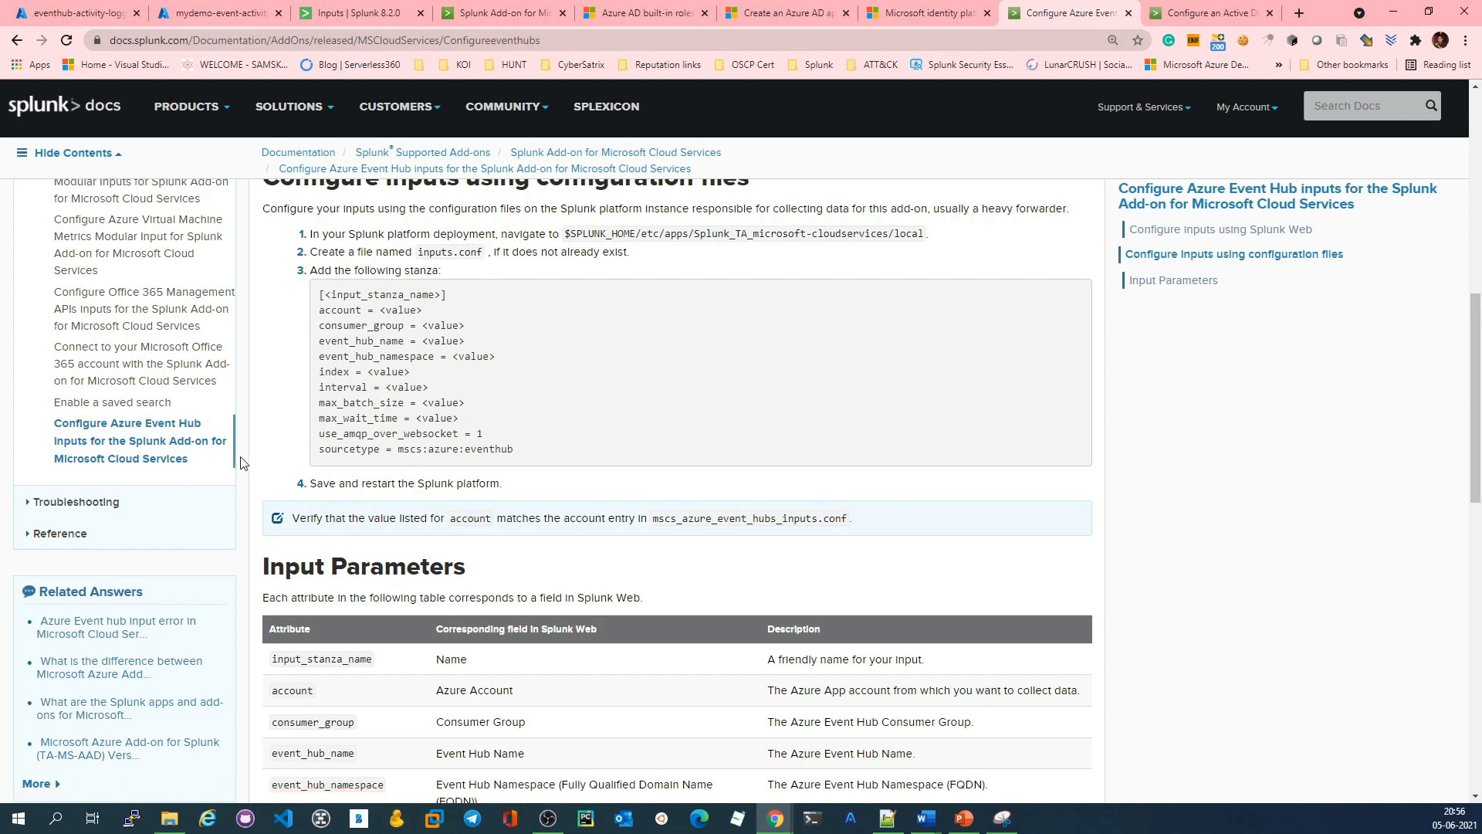
pyautogui.click(216, 13)
pyautogui.click(396, 6)
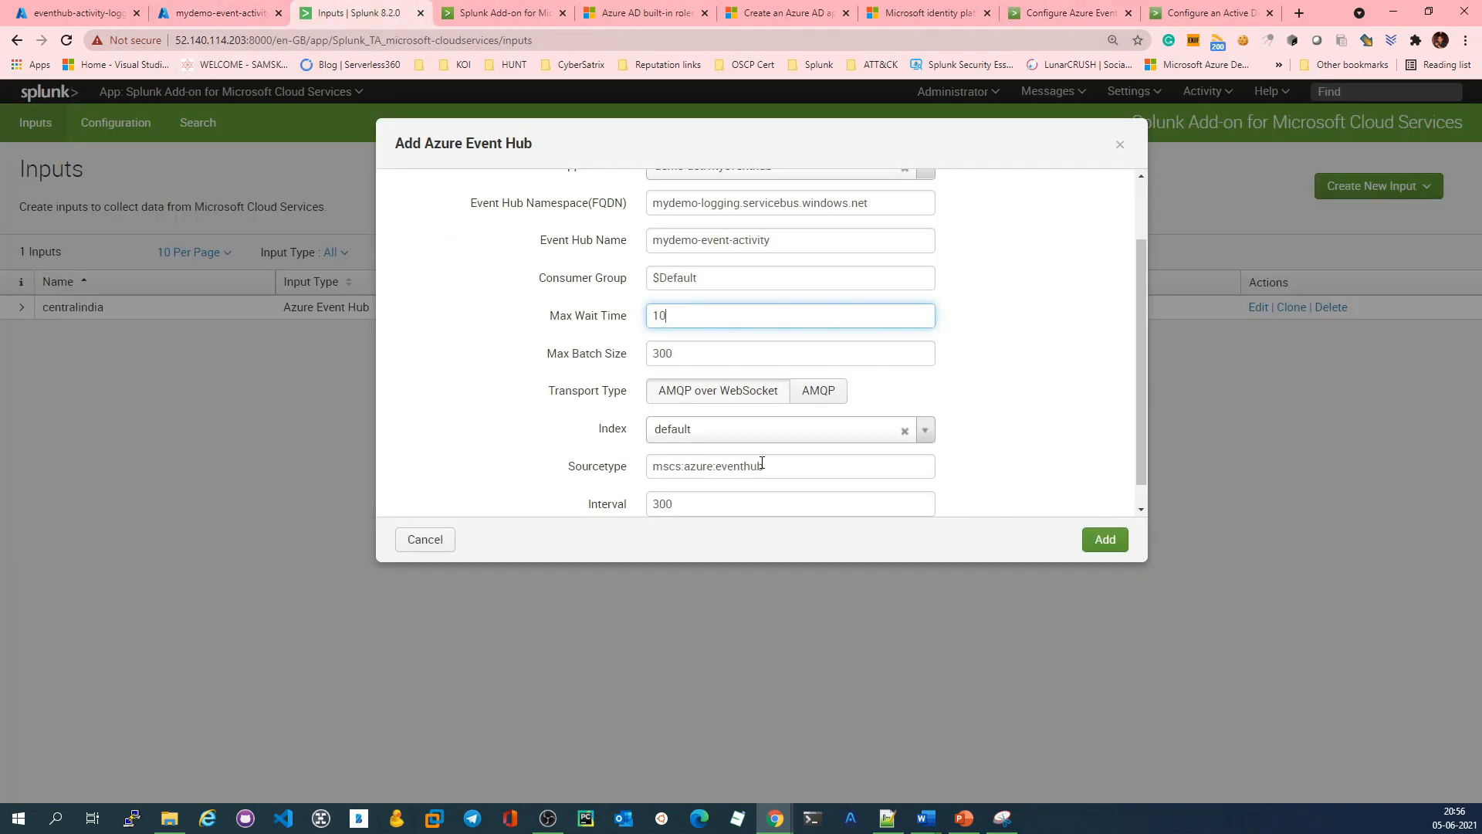
# Step: Check which indexes the input offers and open Splunk's Indexes settings in a duplicate of the Inputs tab
pyautogui.click(926, 430)
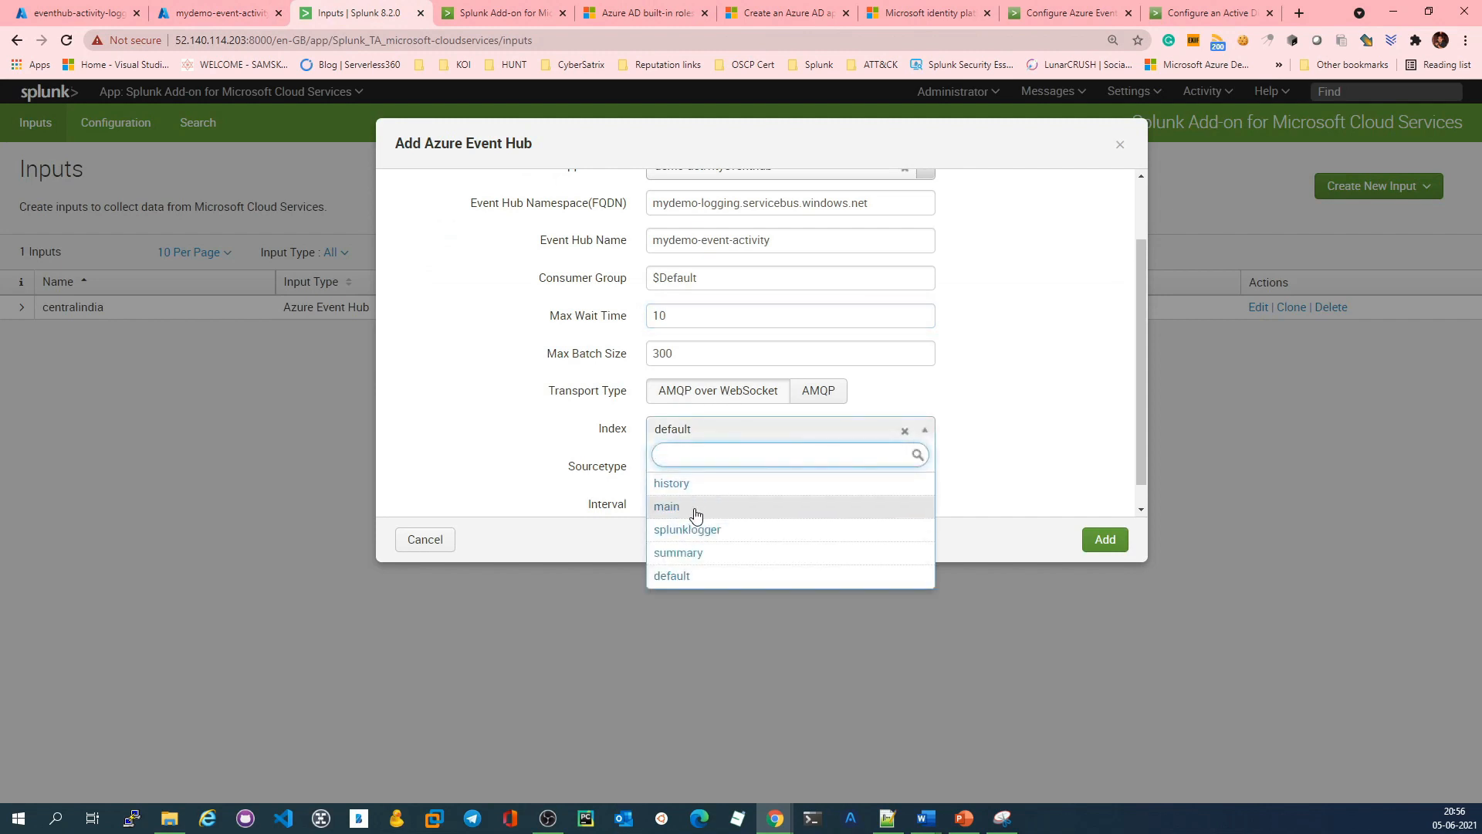
pyautogui.click(514, 460)
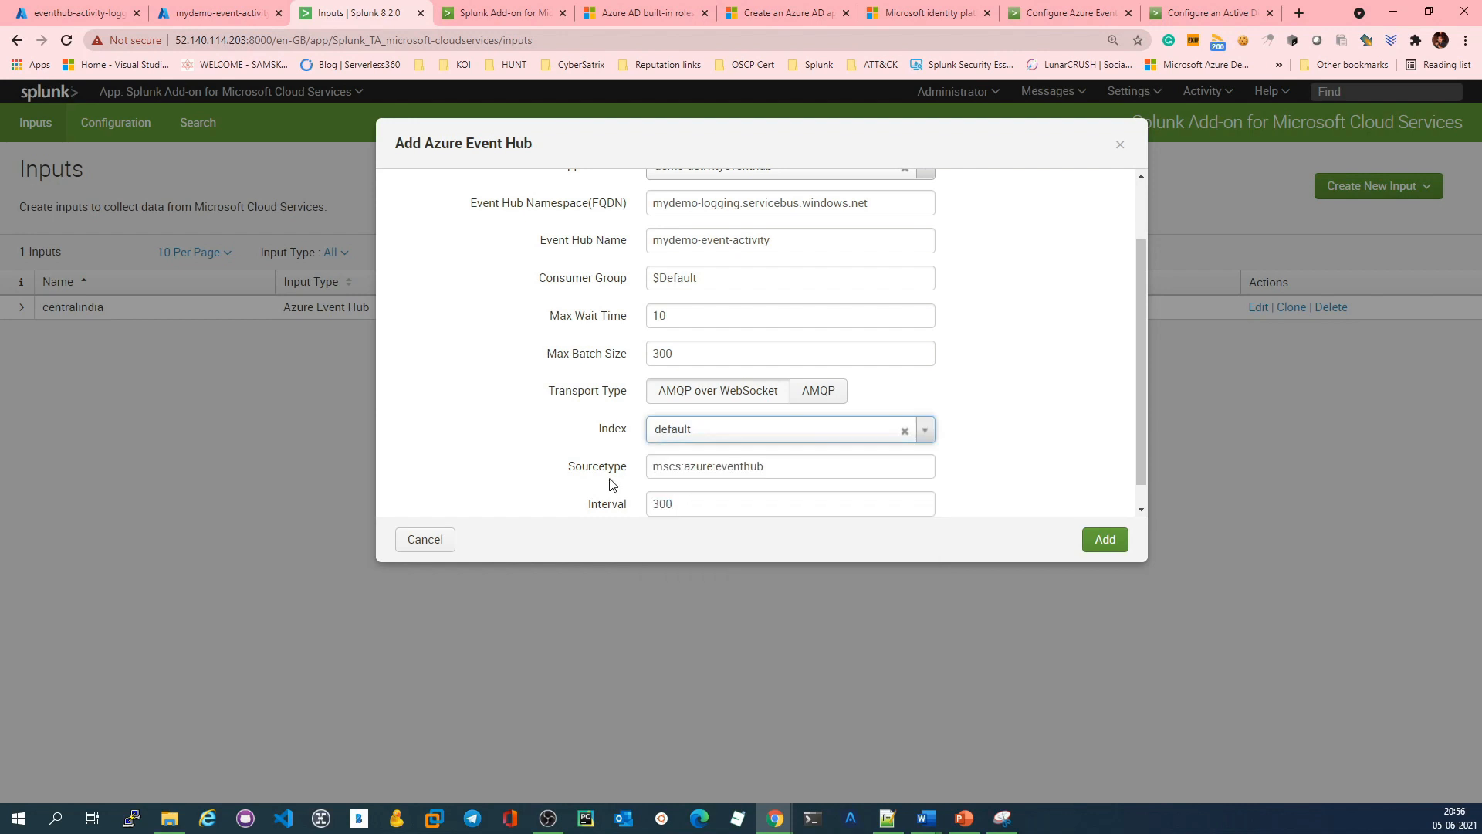
pyautogui.rightClick(333, 12)
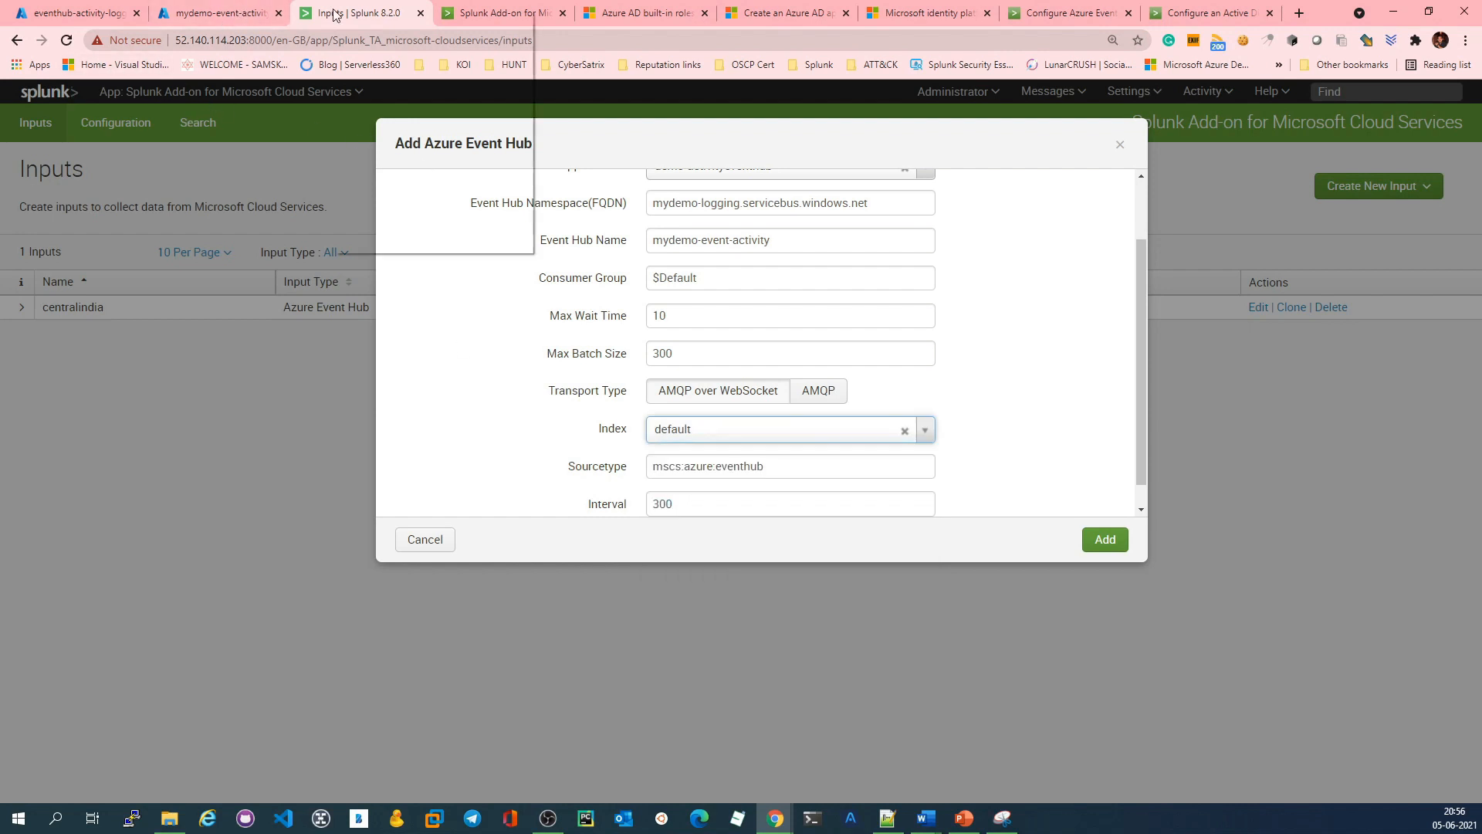
pyautogui.click(402, 119)
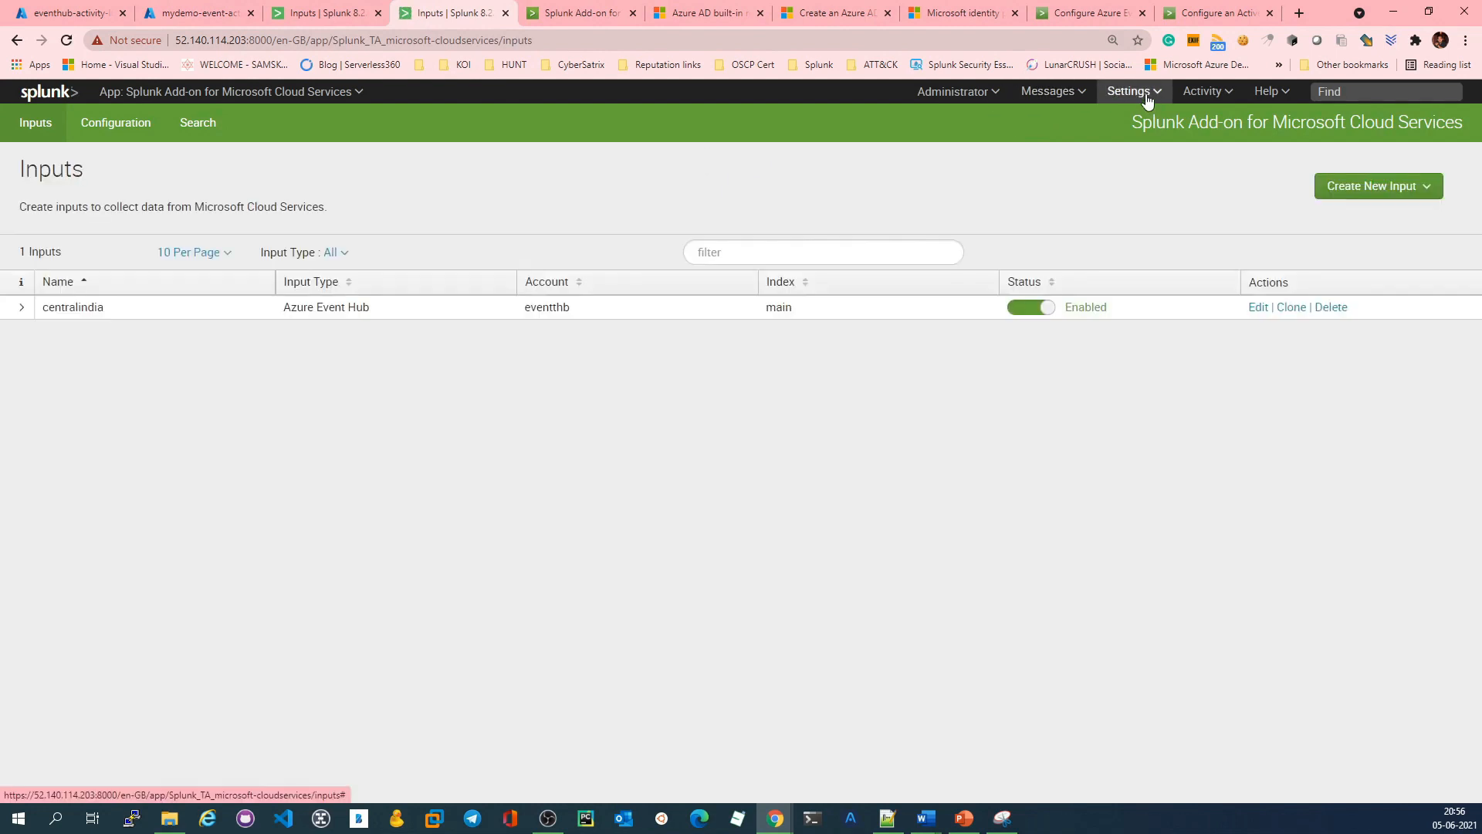
pyautogui.click(1131, 91)
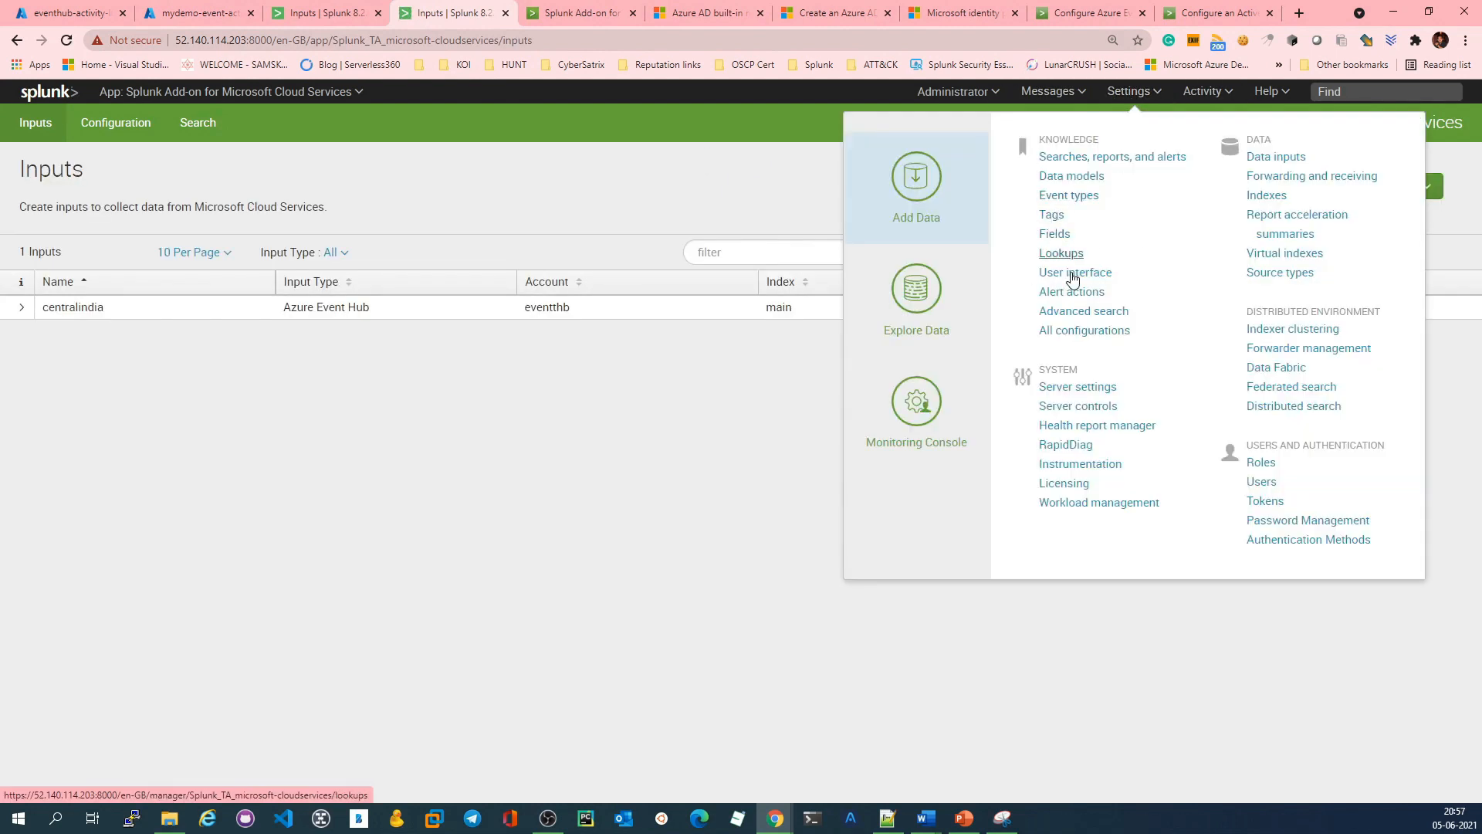
pyautogui.click(1269, 199)
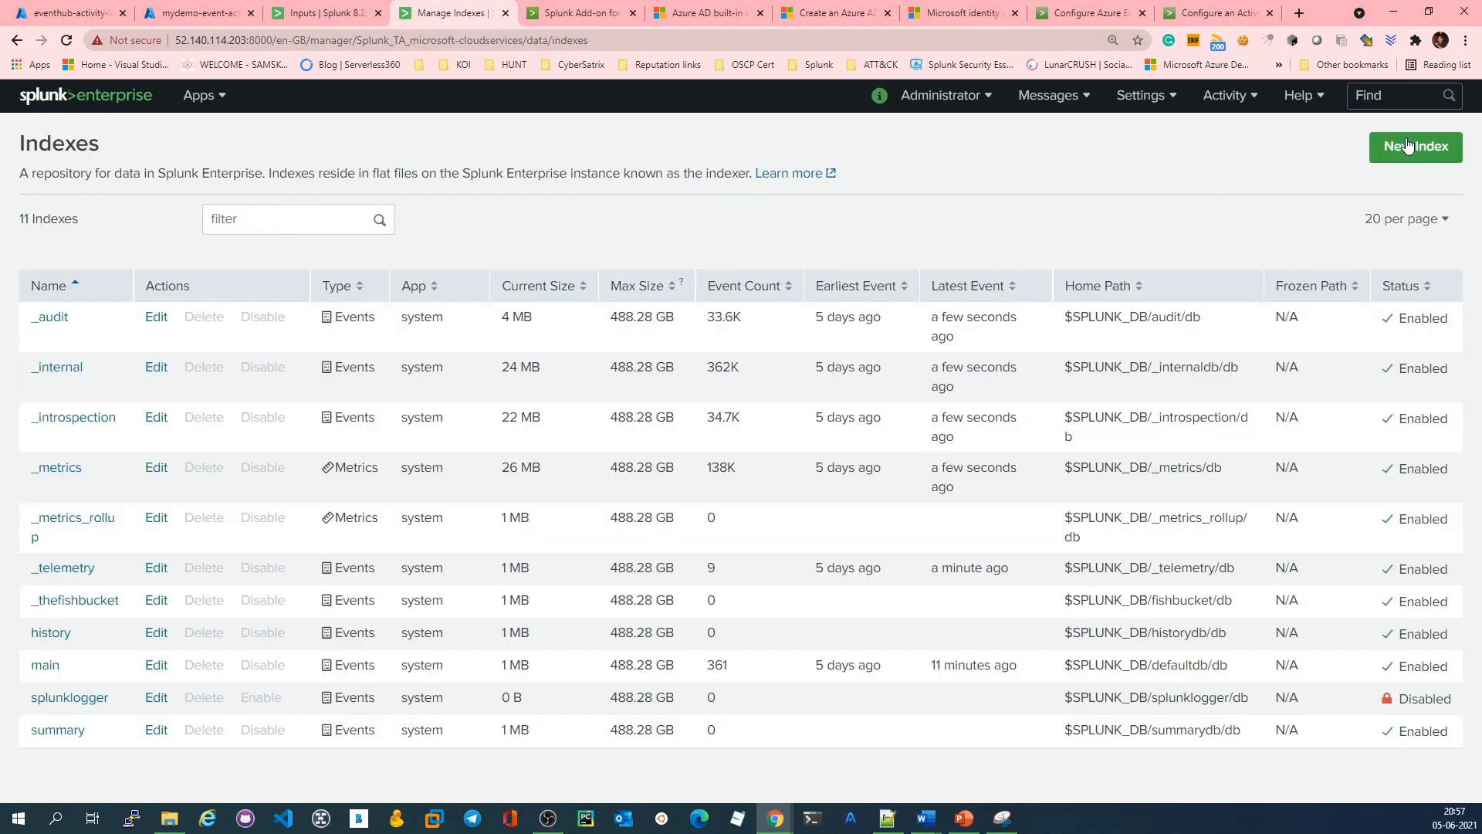
# Step: Create a new Splunk events index named azure with the default settings
pyautogui.click(1410, 147)
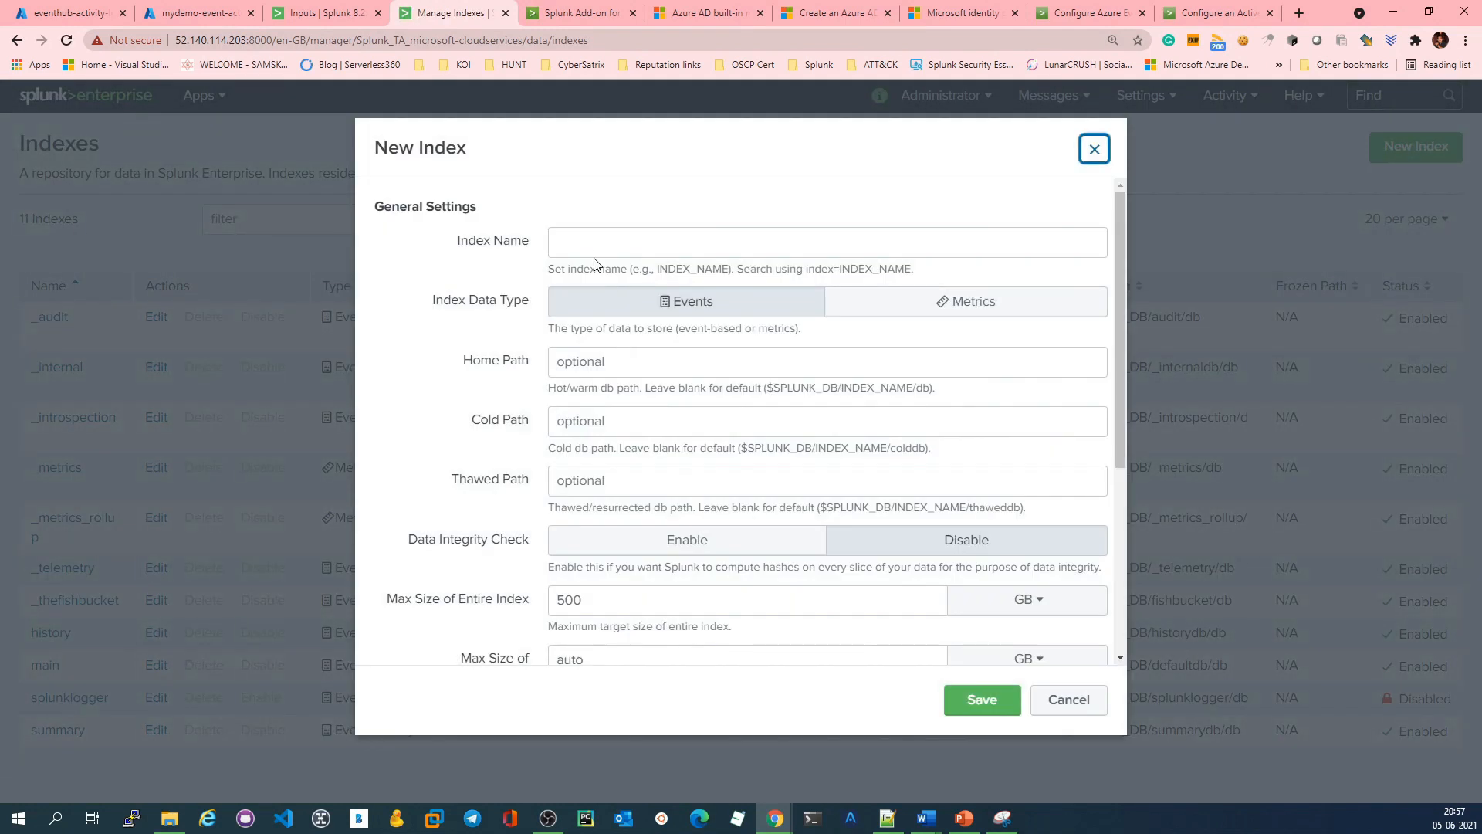
pyautogui.click(652, 234)
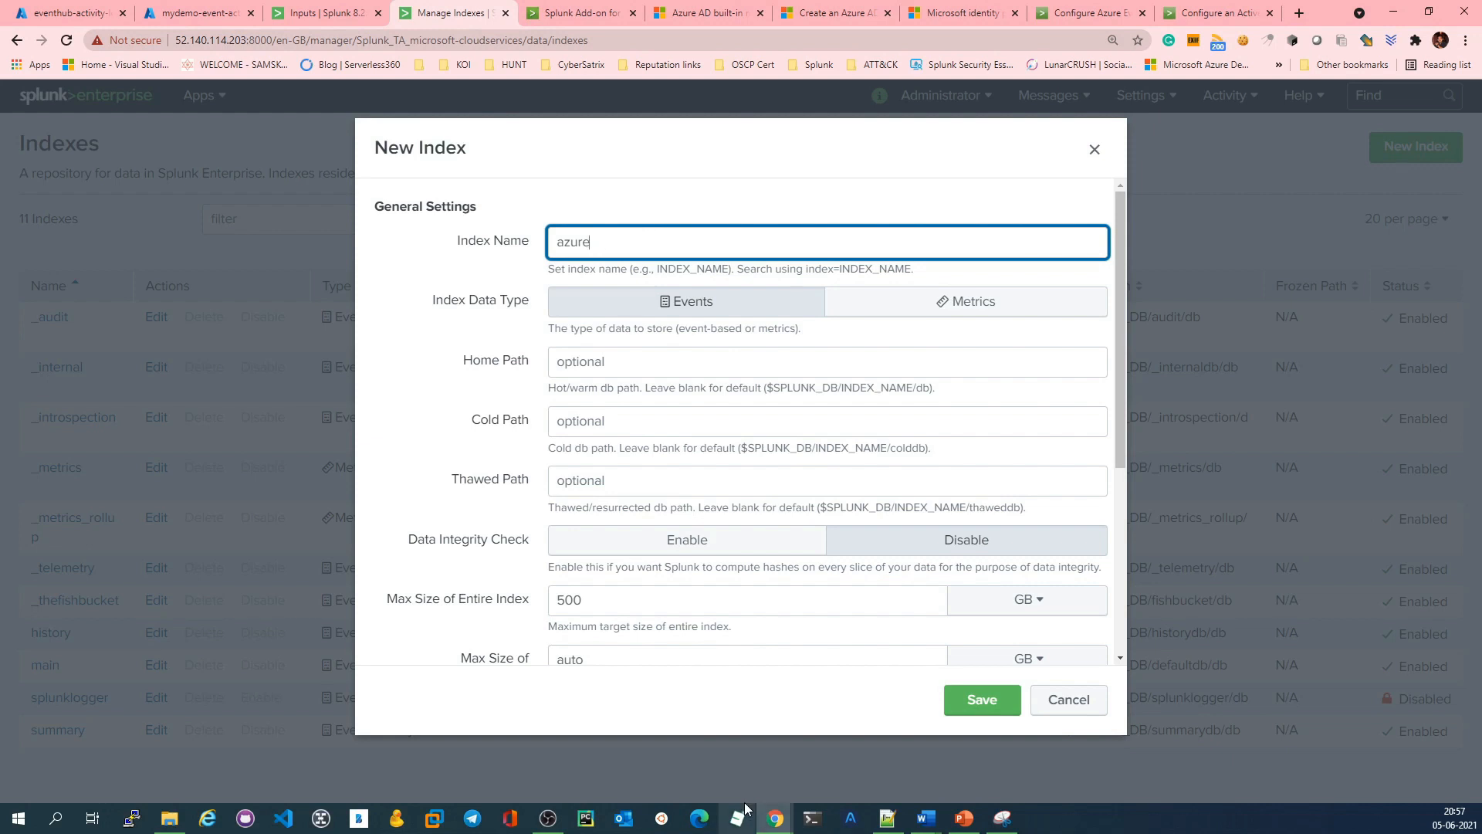
pyautogui.click(982, 700)
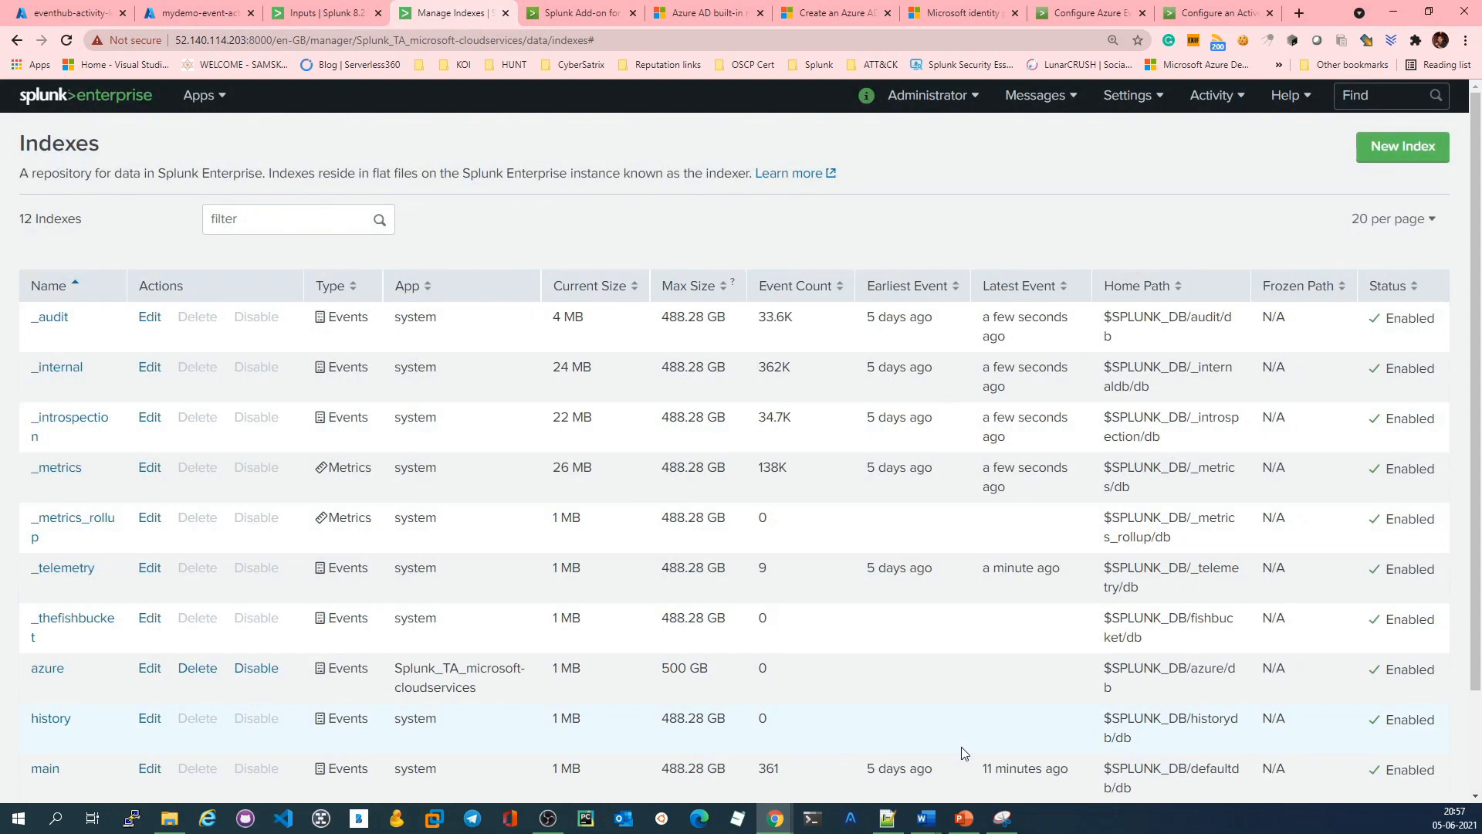
# Step: Return to the Azure Event Hub input form, set its index to main and add the input
pyautogui.click(322, 13)
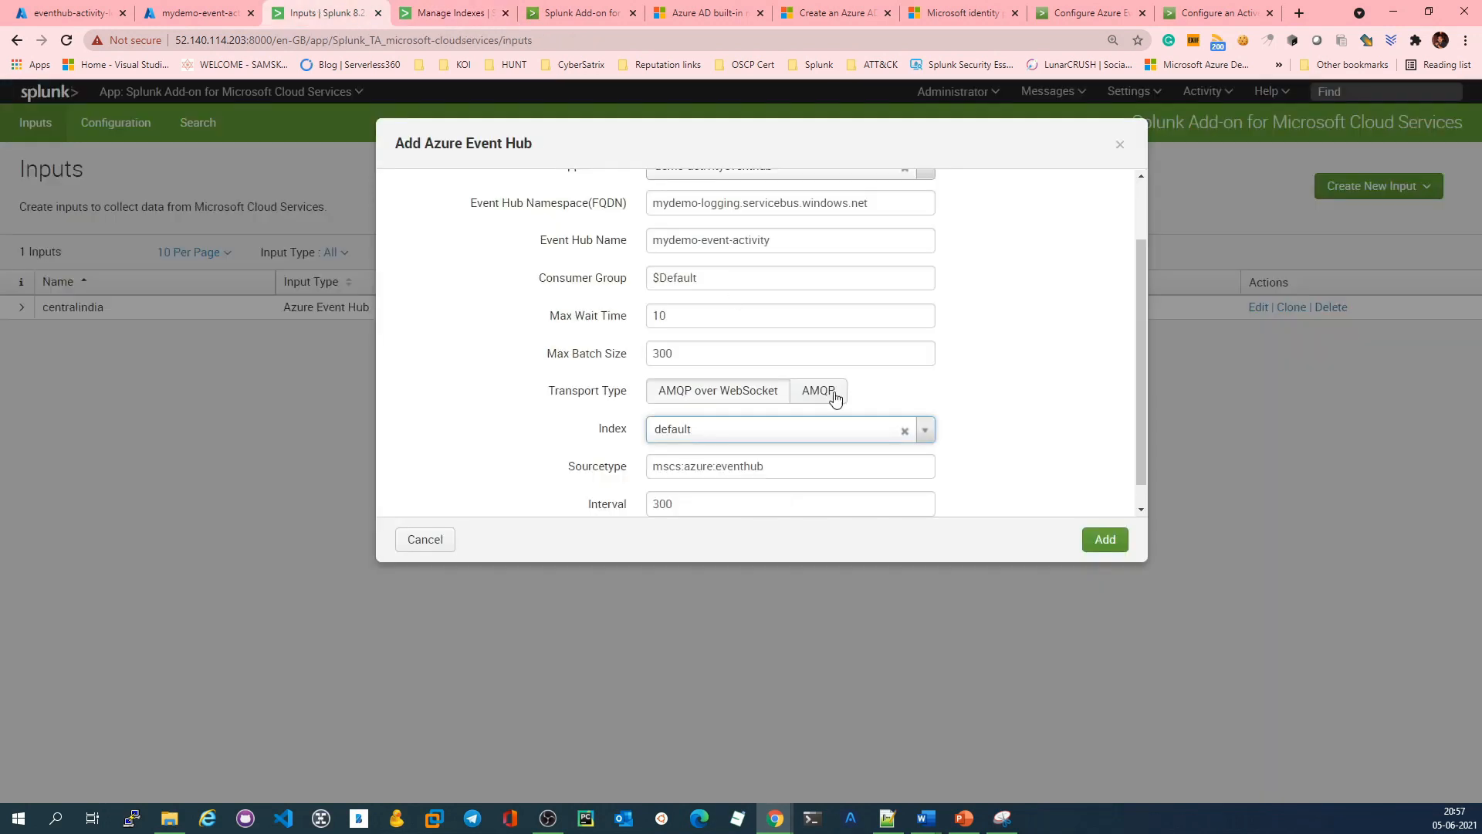
pyautogui.click(925, 429)
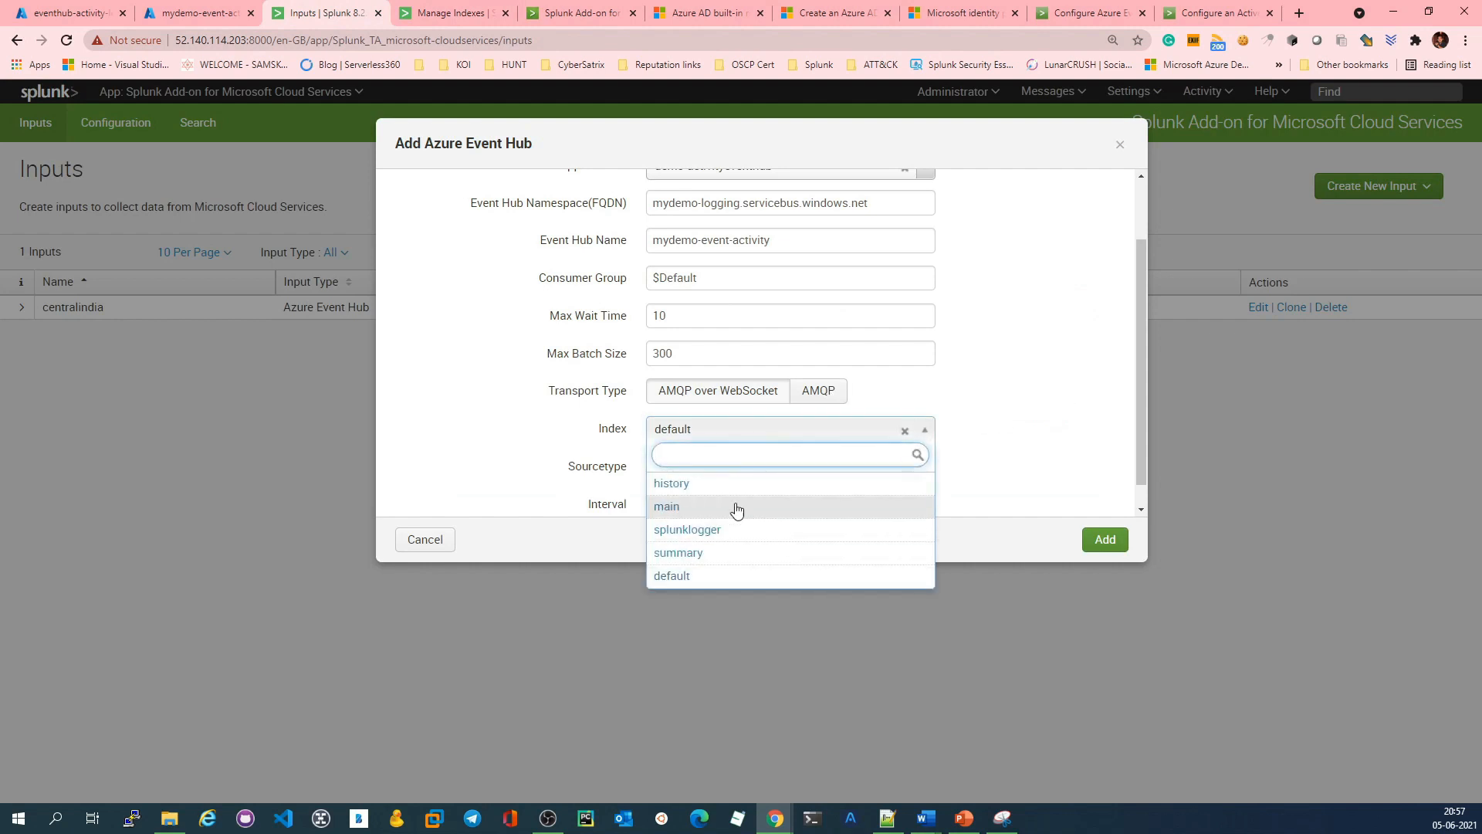
pyautogui.scroll(-1, 772, 494)
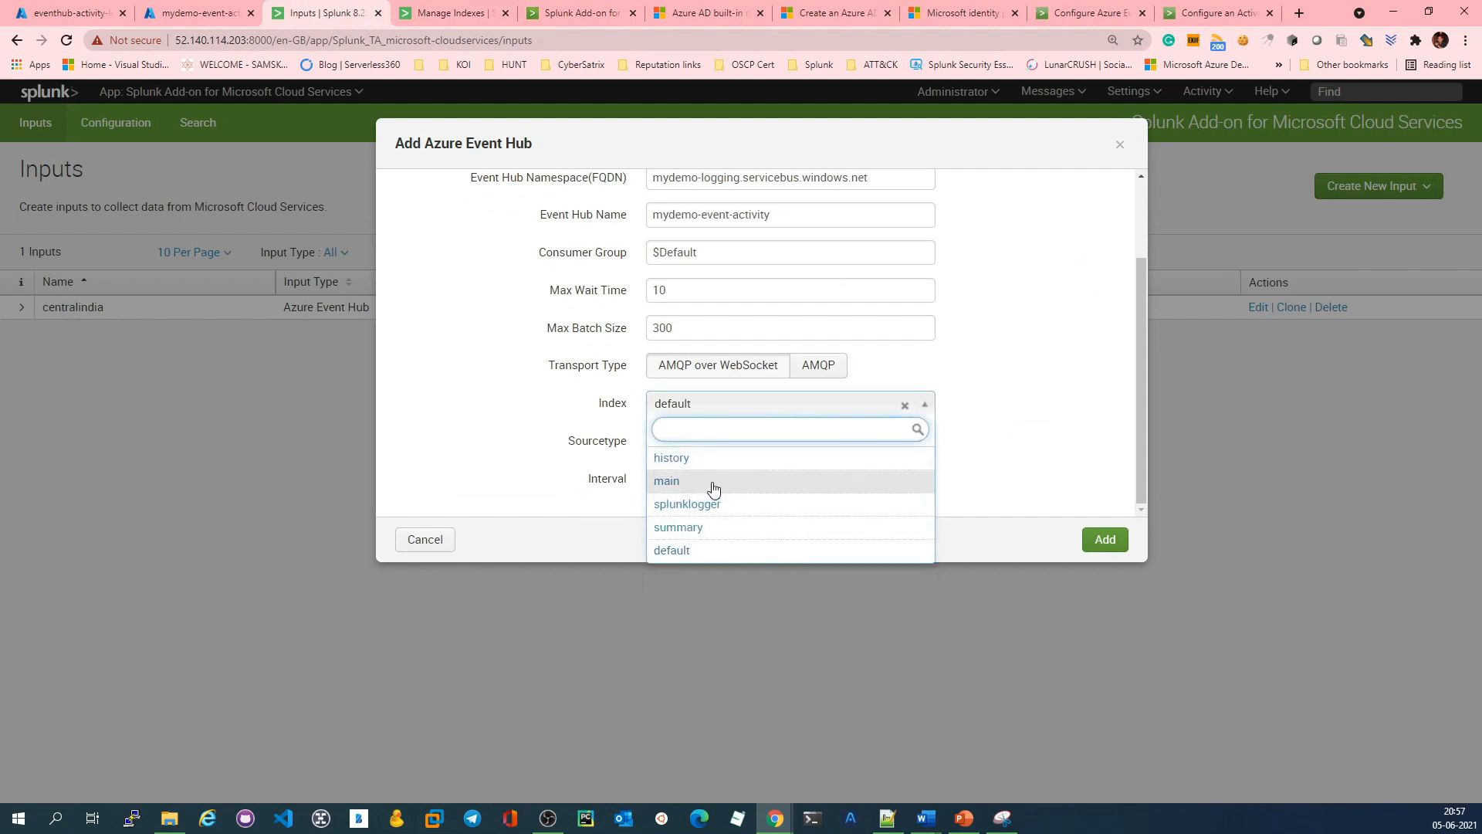
pyautogui.click(714, 484)
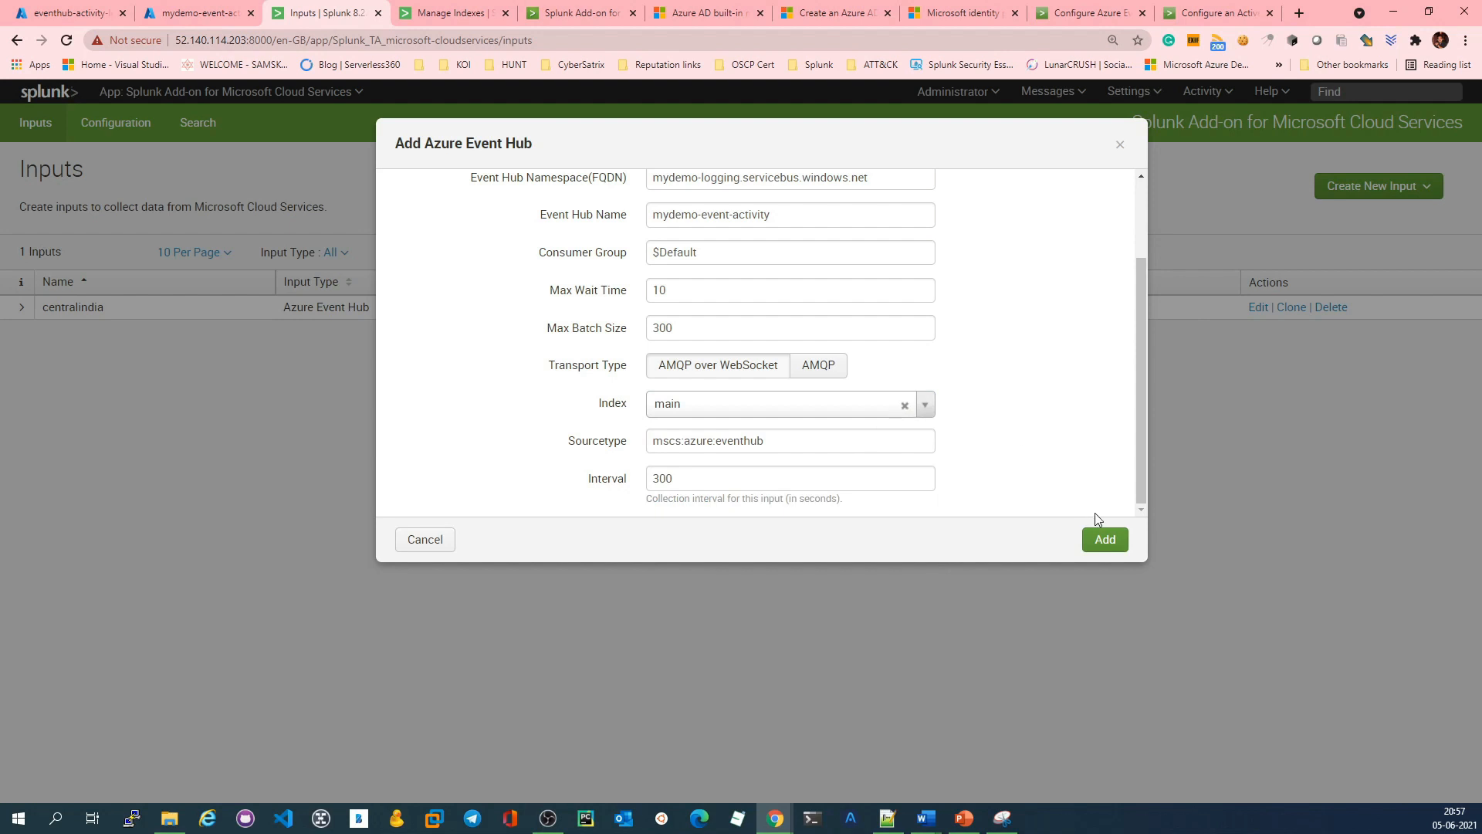
pyautogui.moveTo(813, 440); pyautogui.dragTo(646, 439)
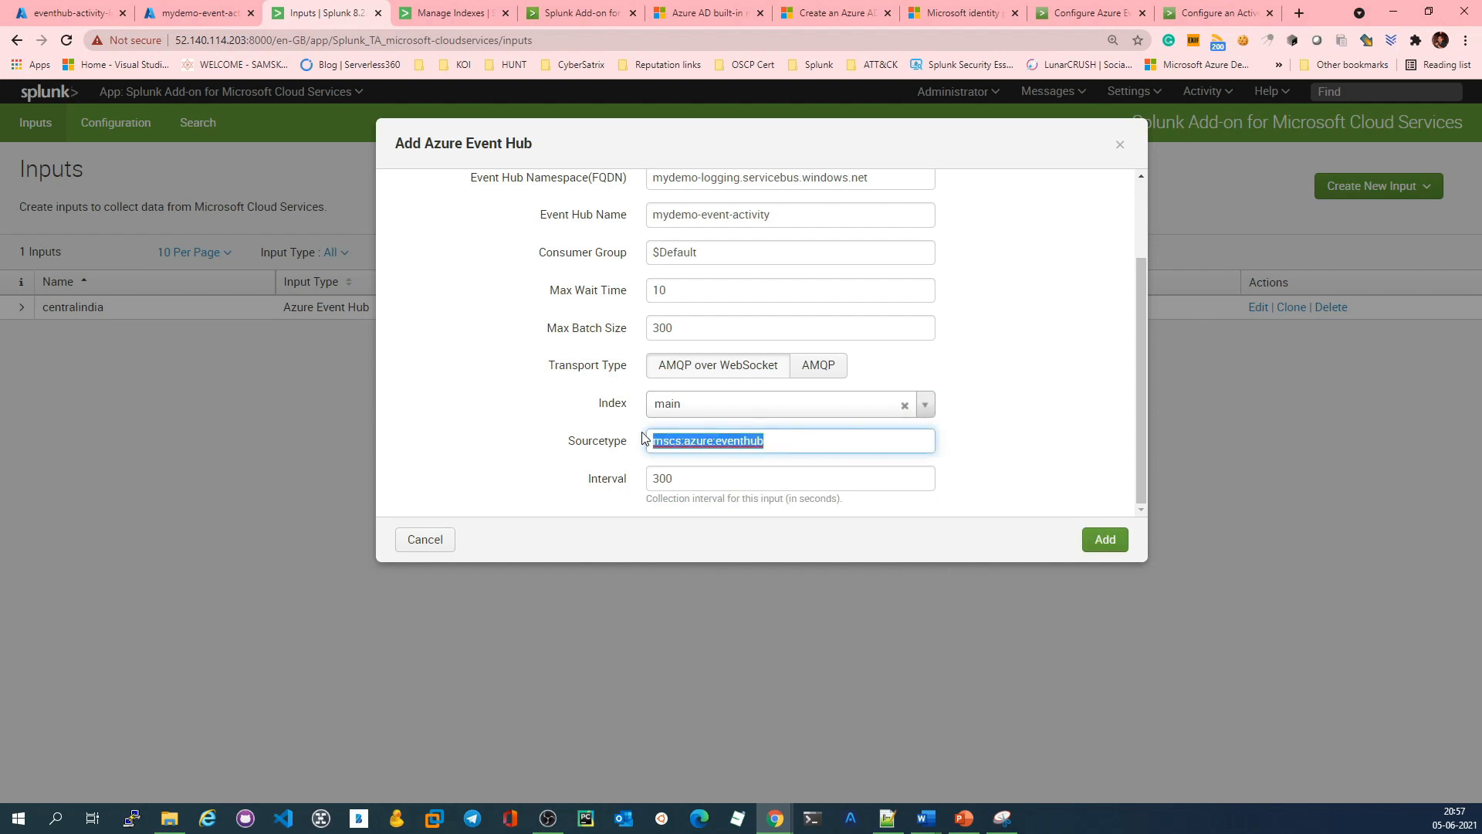
pyautogui.click(787, 439)
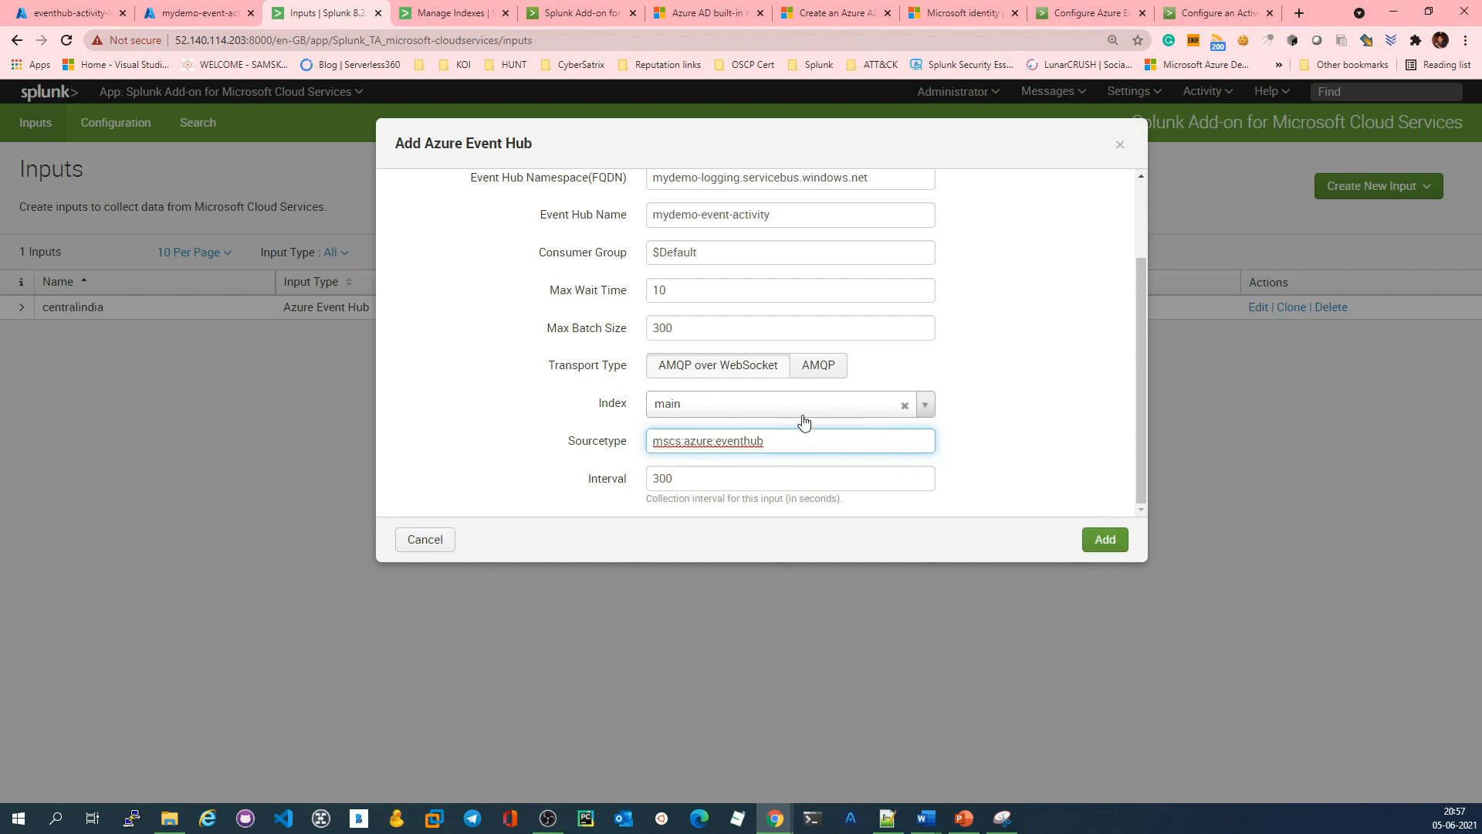
pyautogui.click(1105, 539)
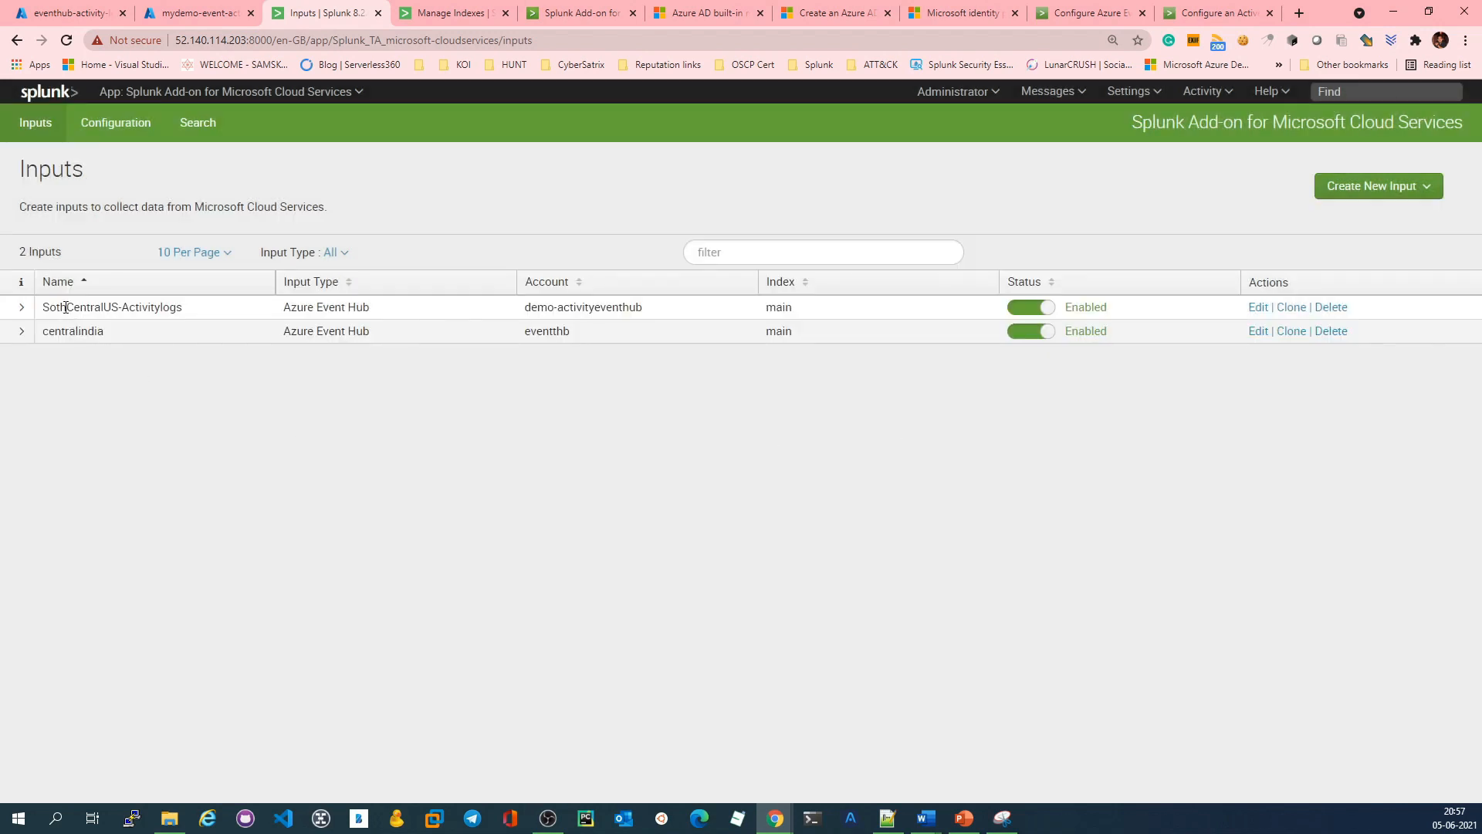
# Step: Change the index of the SothCentralUS-Activitylogs input to azure and save the update
pyautogui.click(1258, 308)
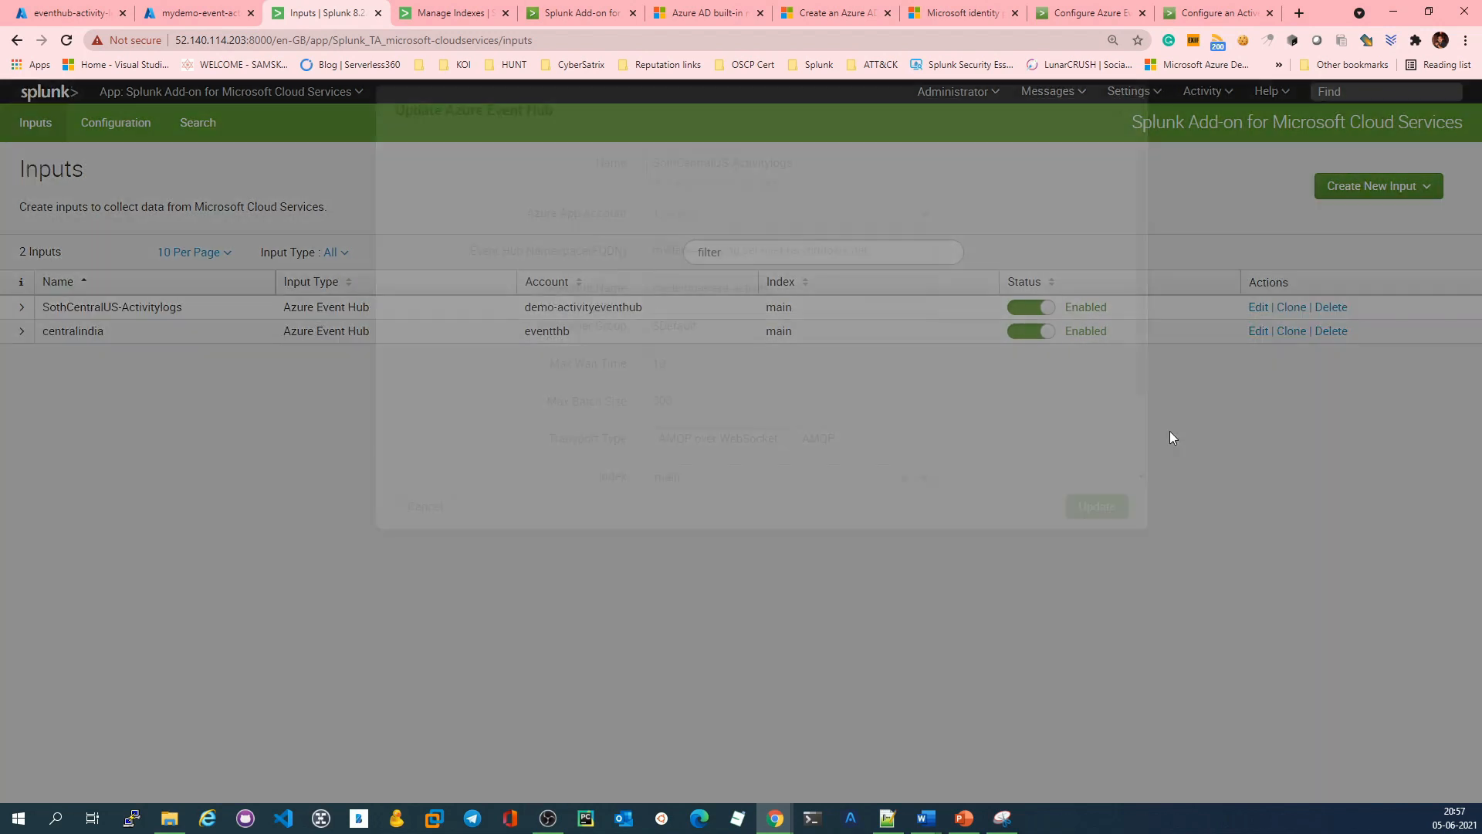
pyautogui.scroll(-2, 777, 438)
pyautogui.click(925, 404)
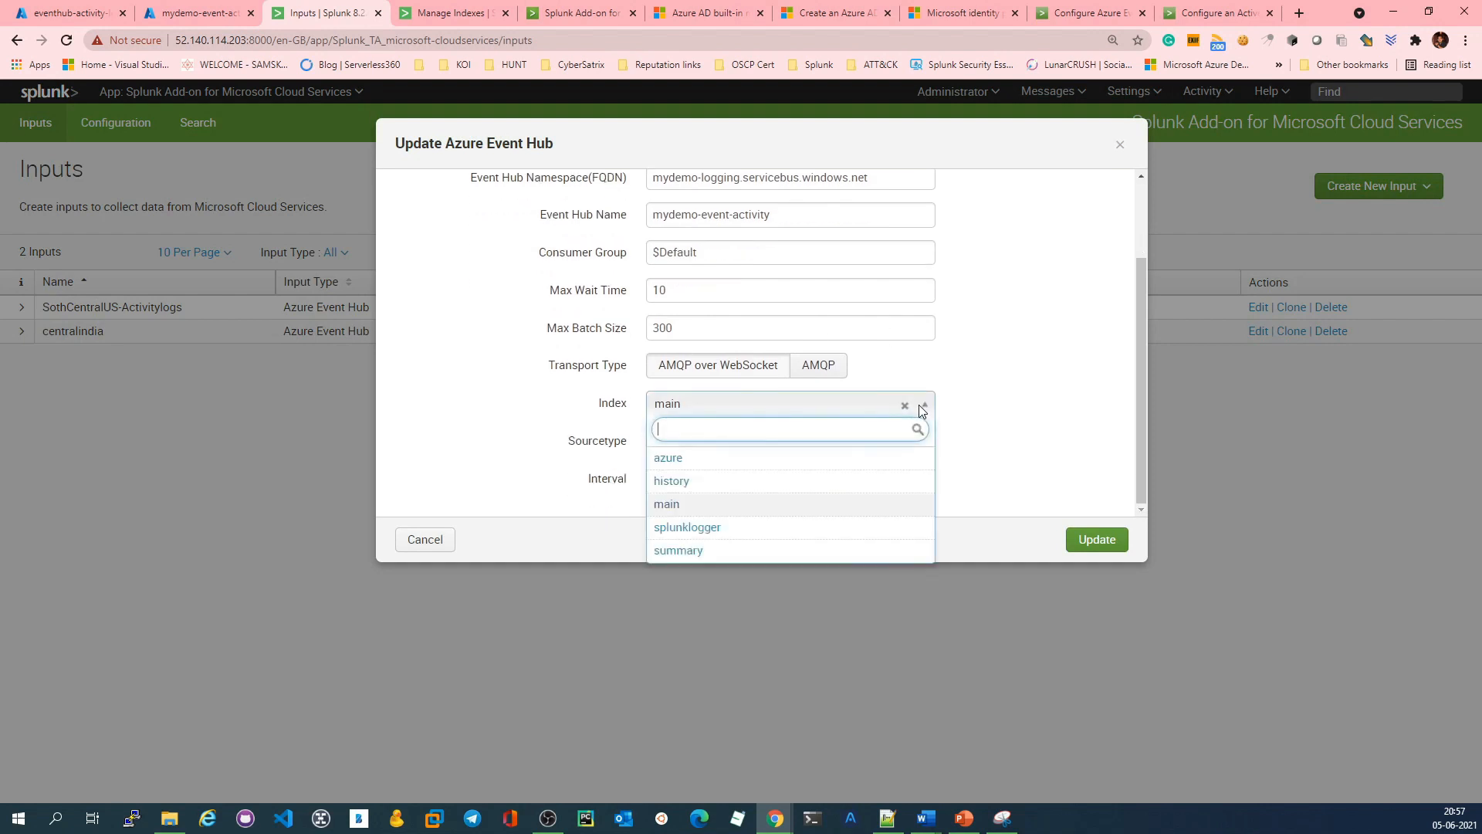
pyautogui.click(725, 460)
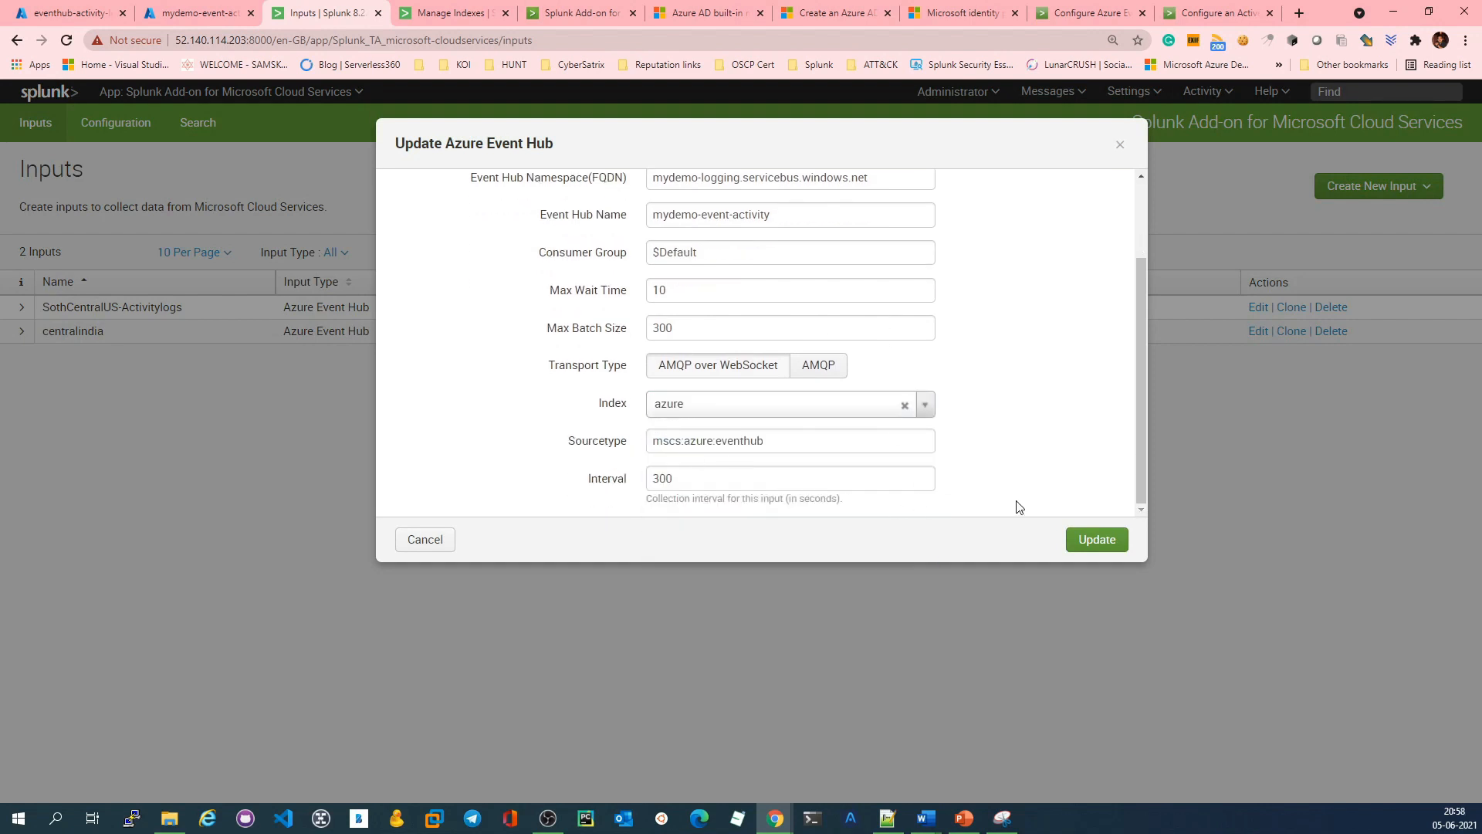
pyautogui.click(1103, 543)
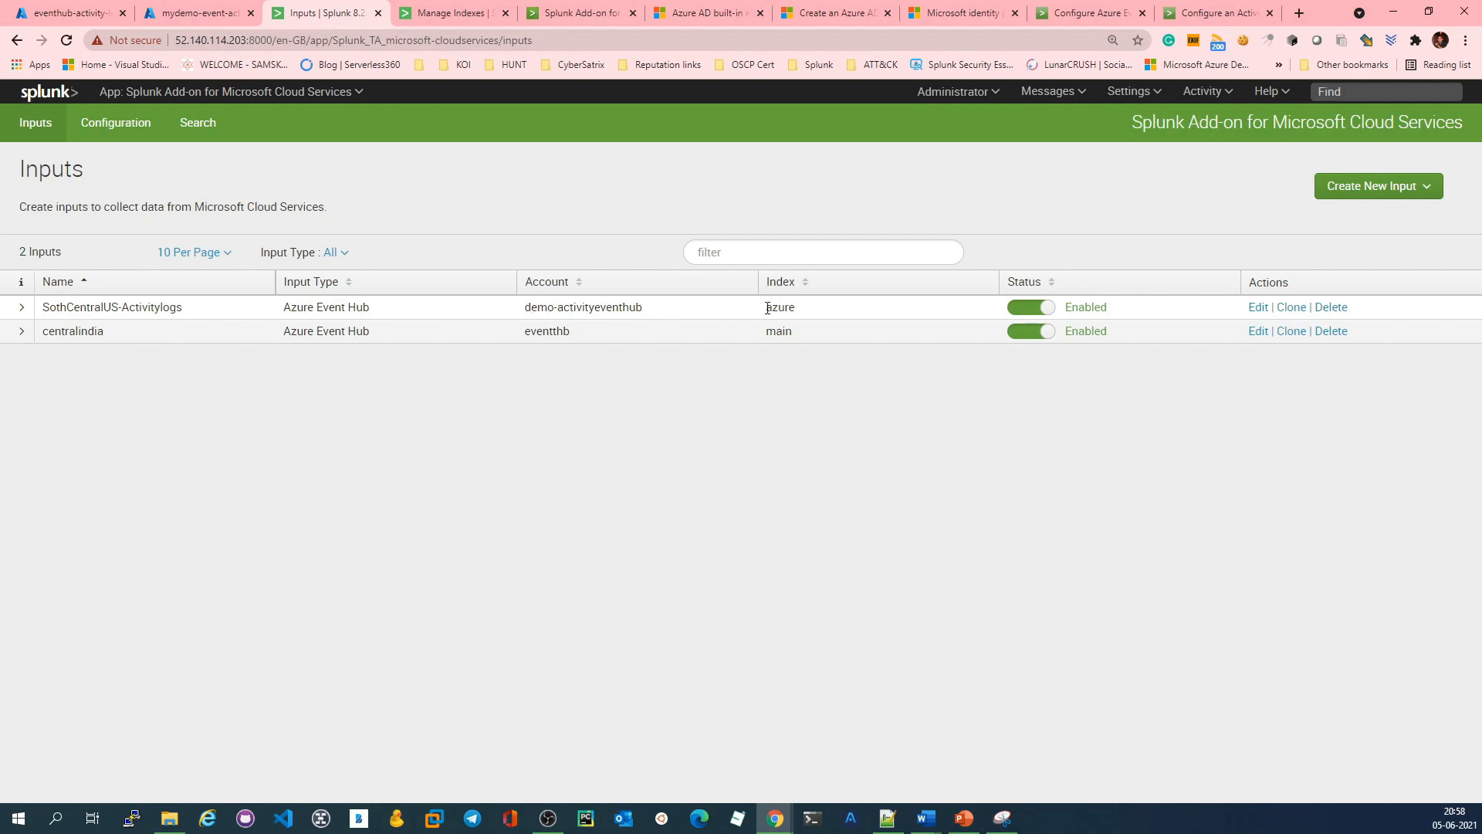
# Step: Open Search & Reporting in a separate tab and search index=azure over all time
pyautogui.moveTo(801, 311); pyautogui.dragTo(773, 304)
pyautogui.click(192, 92)
pyautogui.rightClick(176, 126)
pyautogui.click(276, 138)
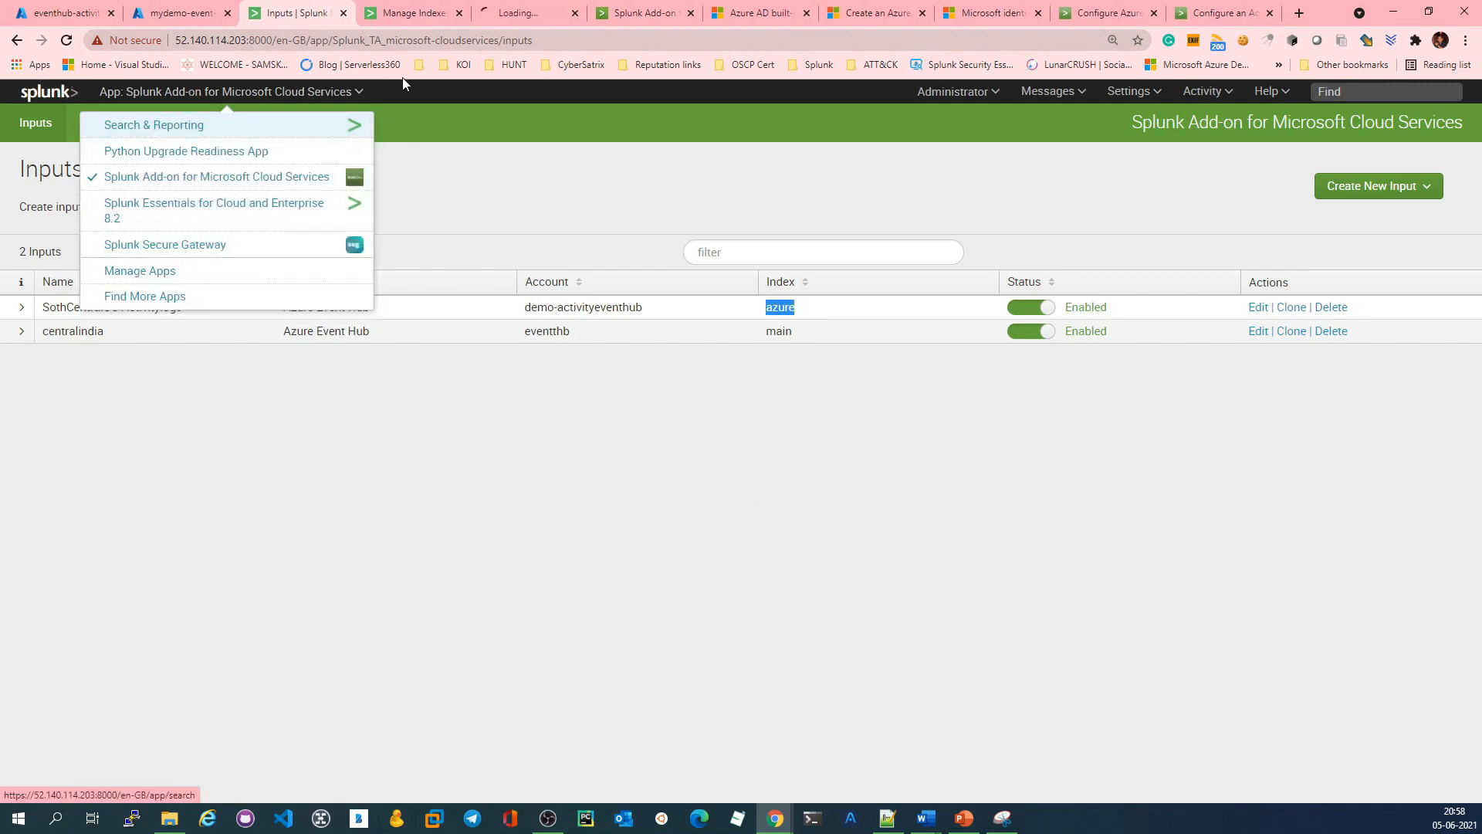
pyautogui.click(575, 6)
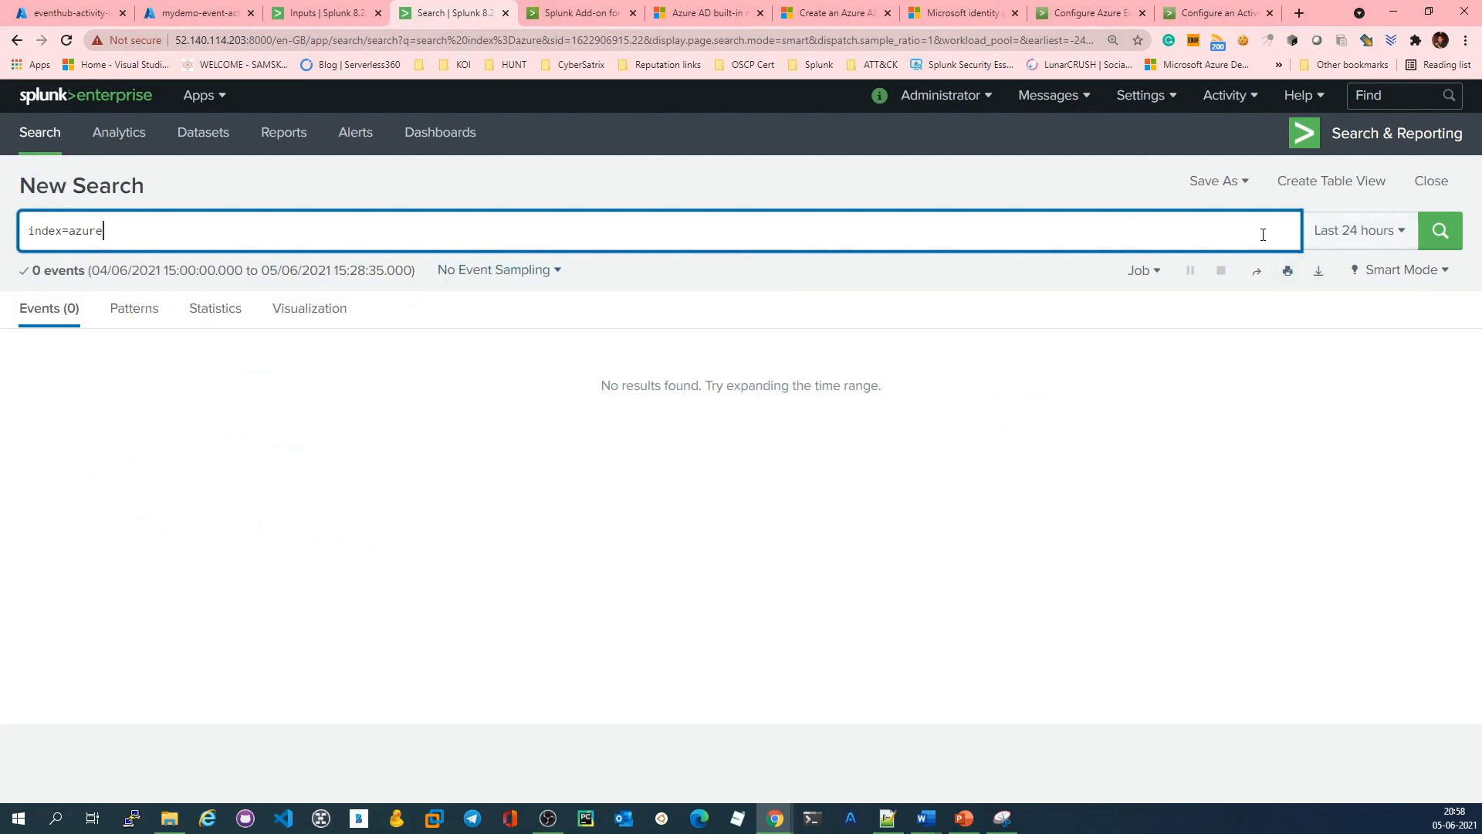
pyautogui.click(1382, 231)
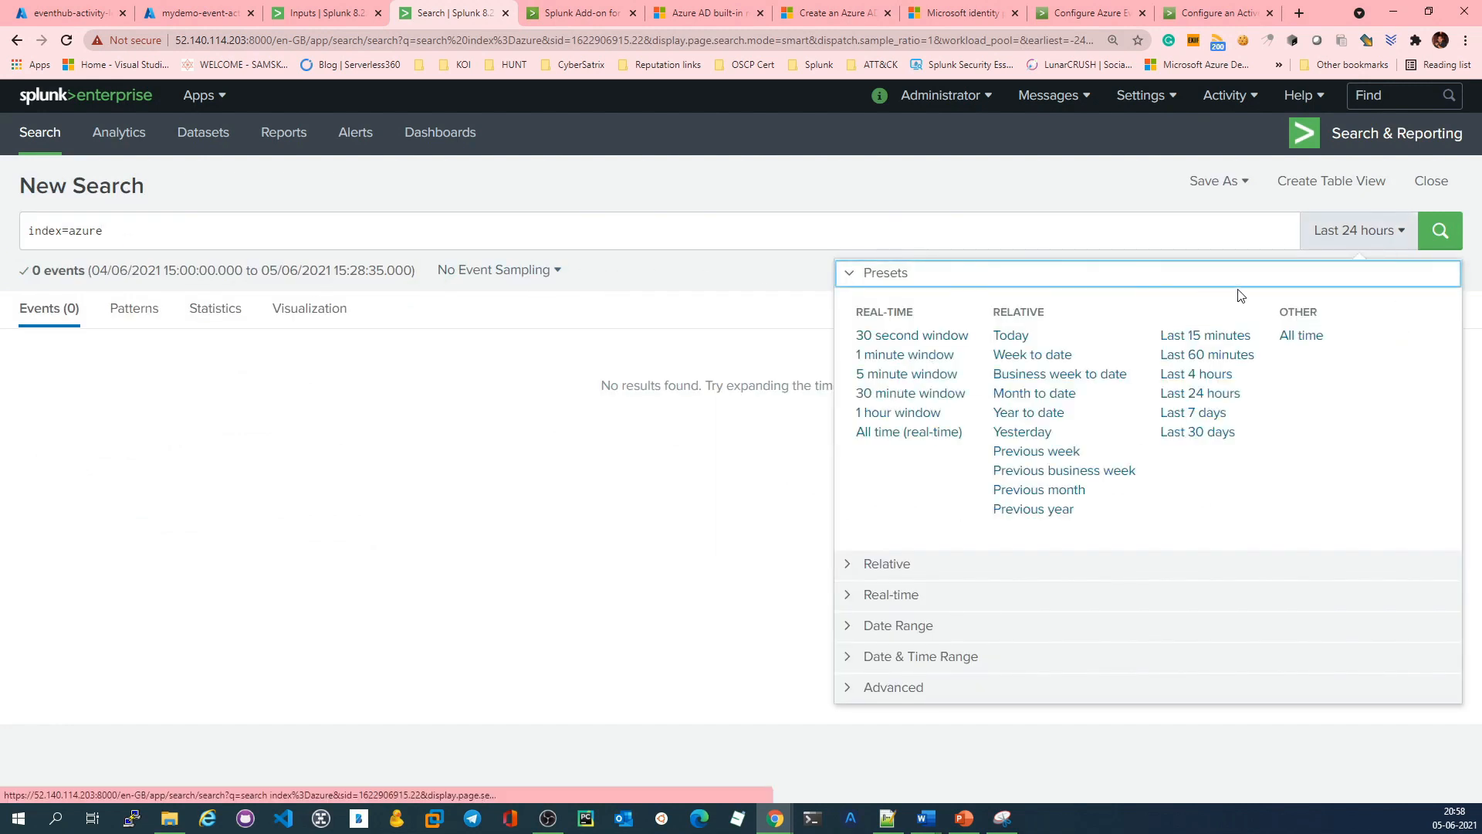
pyautogui.click(1295, 338)
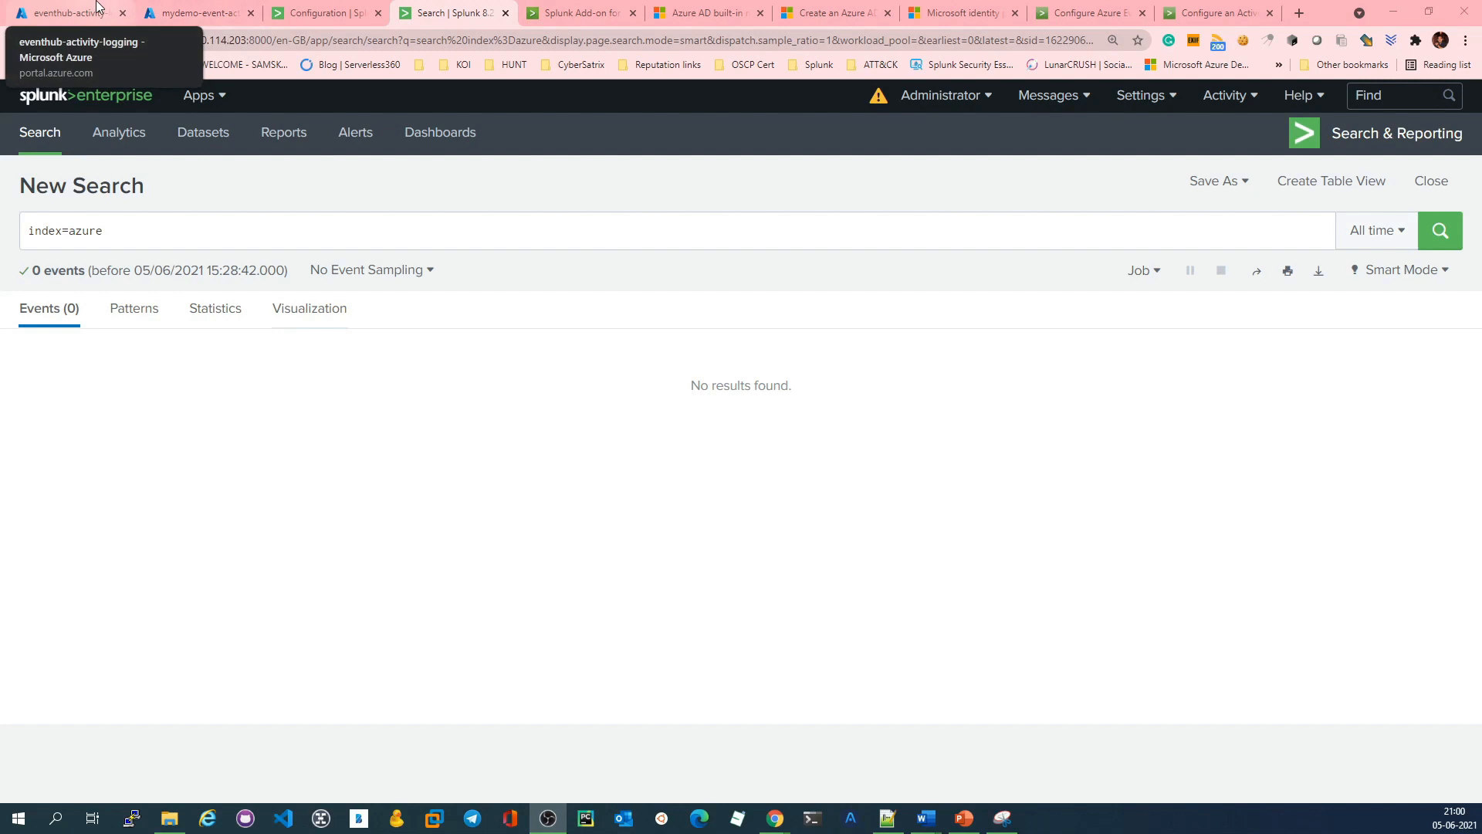
# Step: Switch to the Azure portal and start a new diagnostic setting from the Free Trial subscription's activity log
pyautogui.click(71, 12)
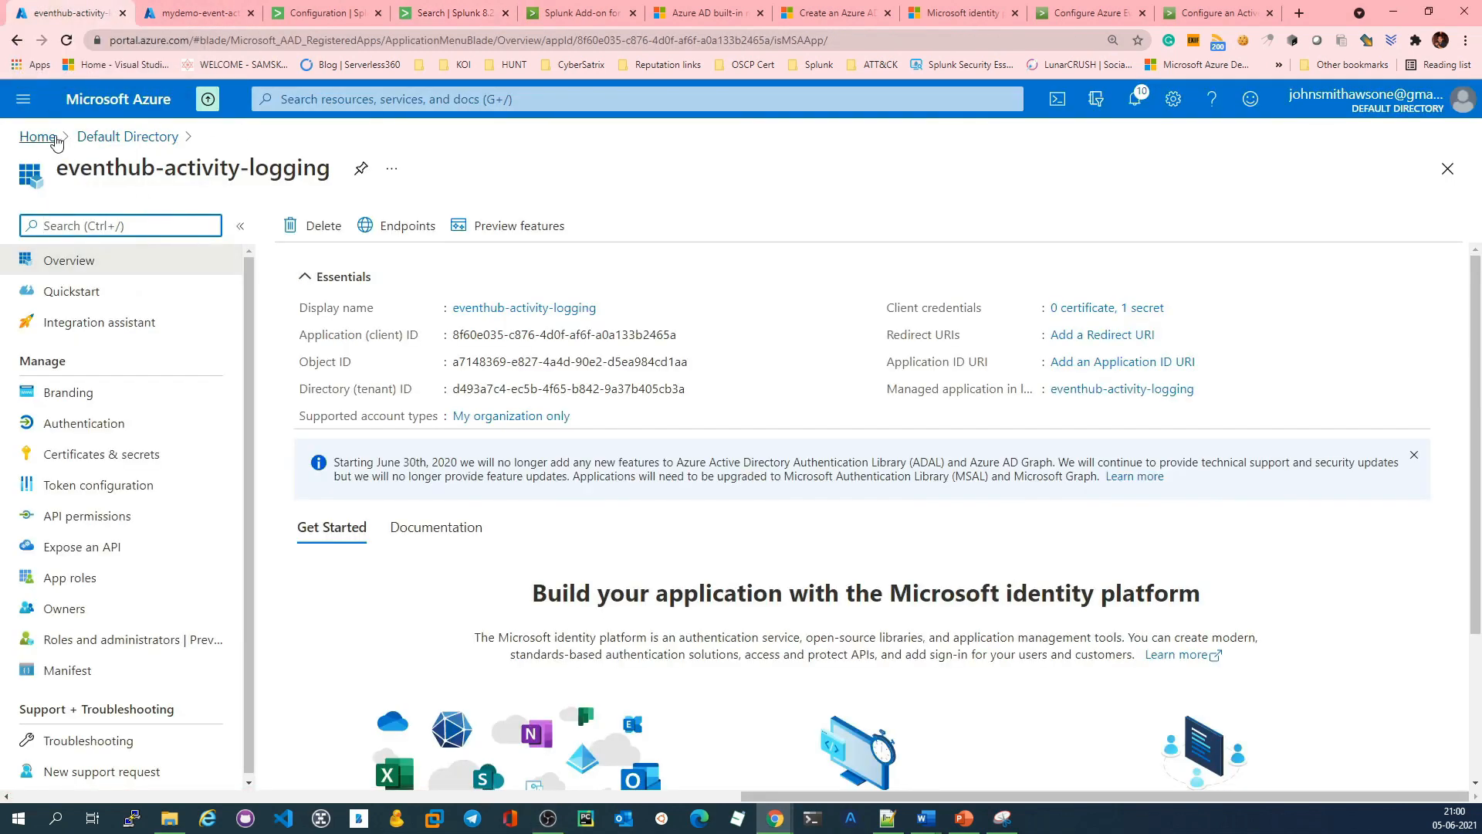
pyautogui.rightClick(38, 143)
pyautogui.click(85, 152)
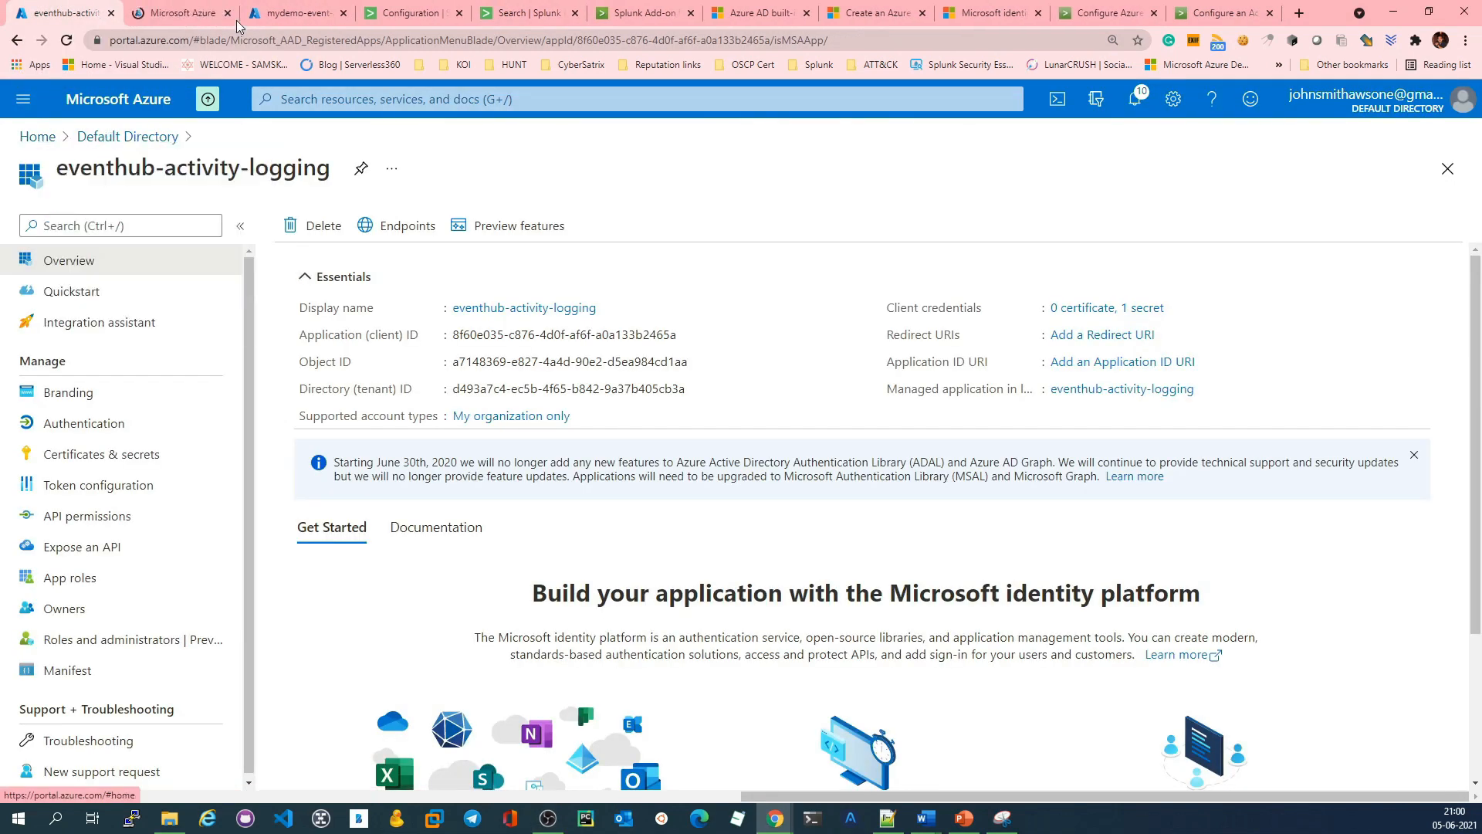
pyautogui.hotkey('ctrl', 'w')
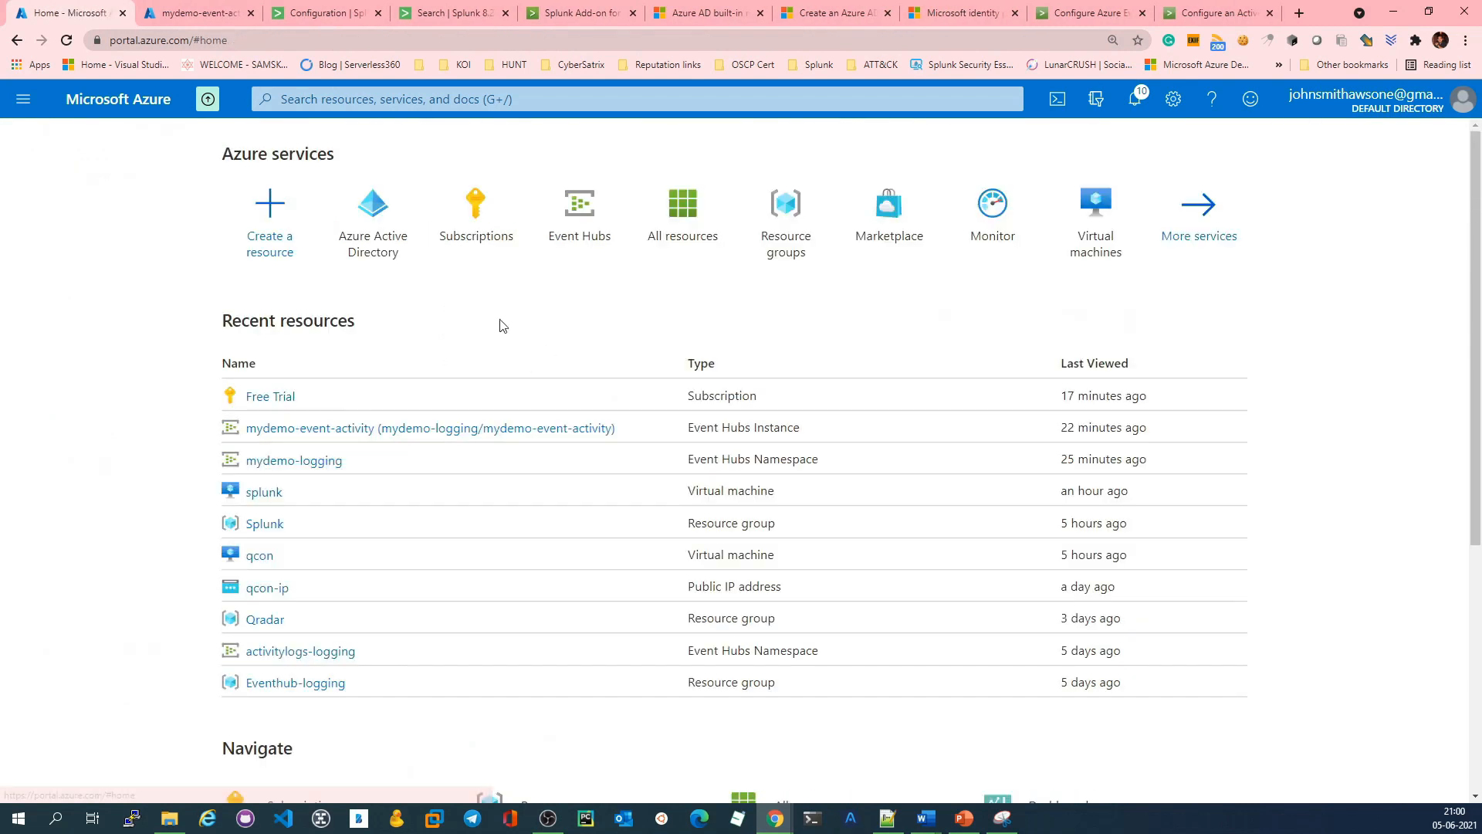
pyautogui.click(486, 231)
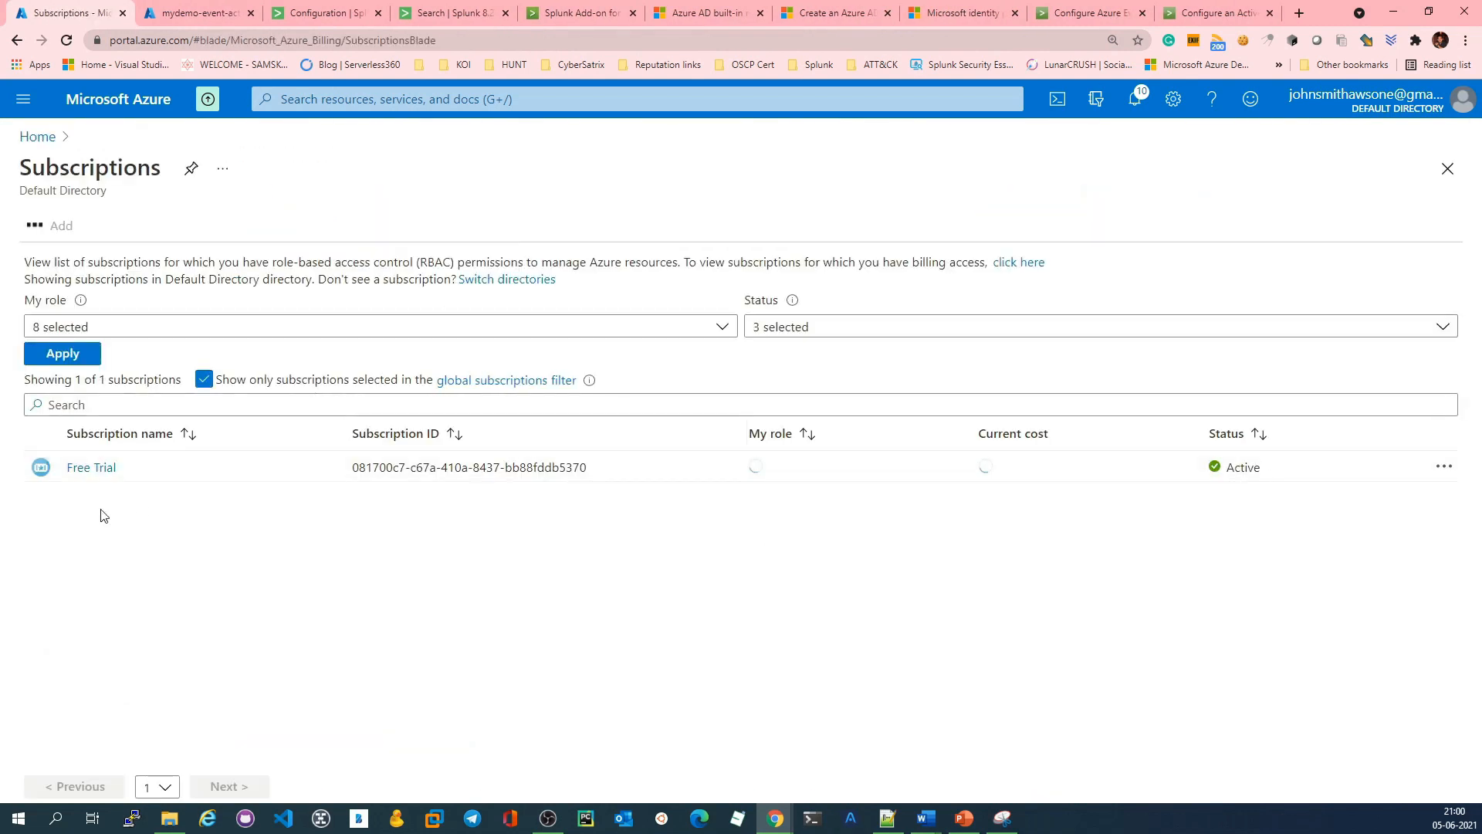
pyautogui.click(92, 469)
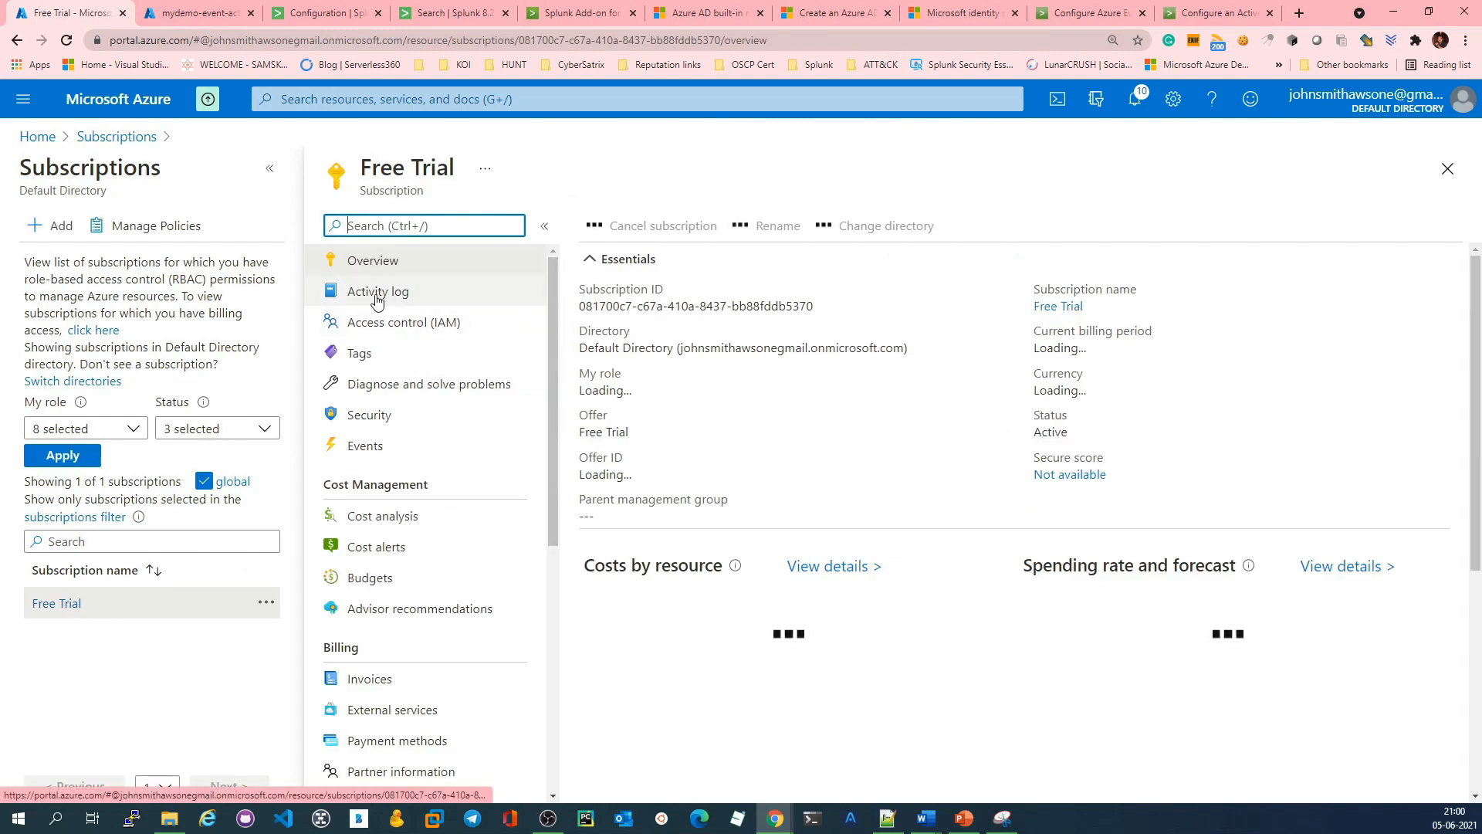
pyautogui.click(377, 294)
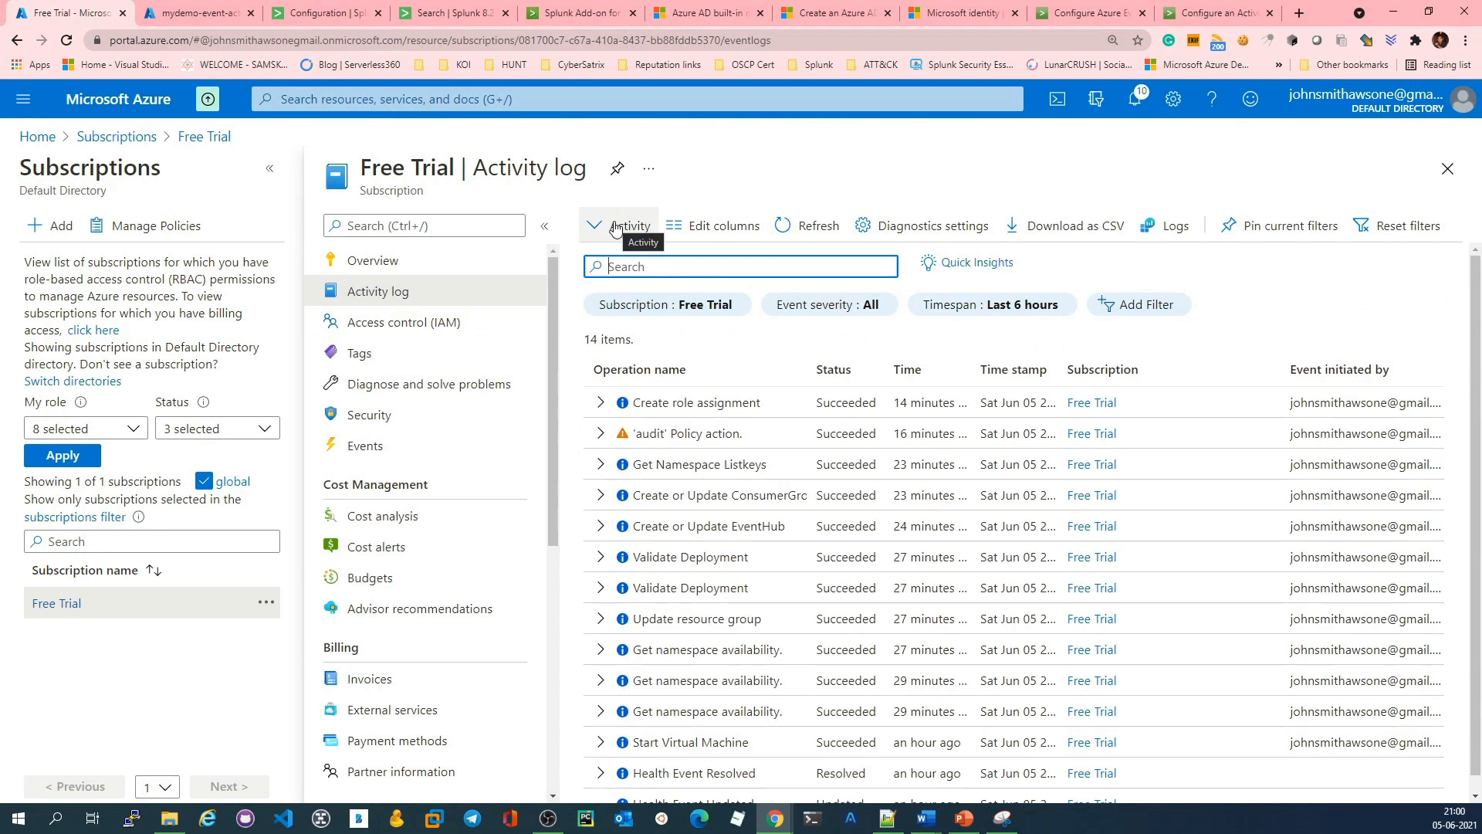
pyautogui.click(926, 228)
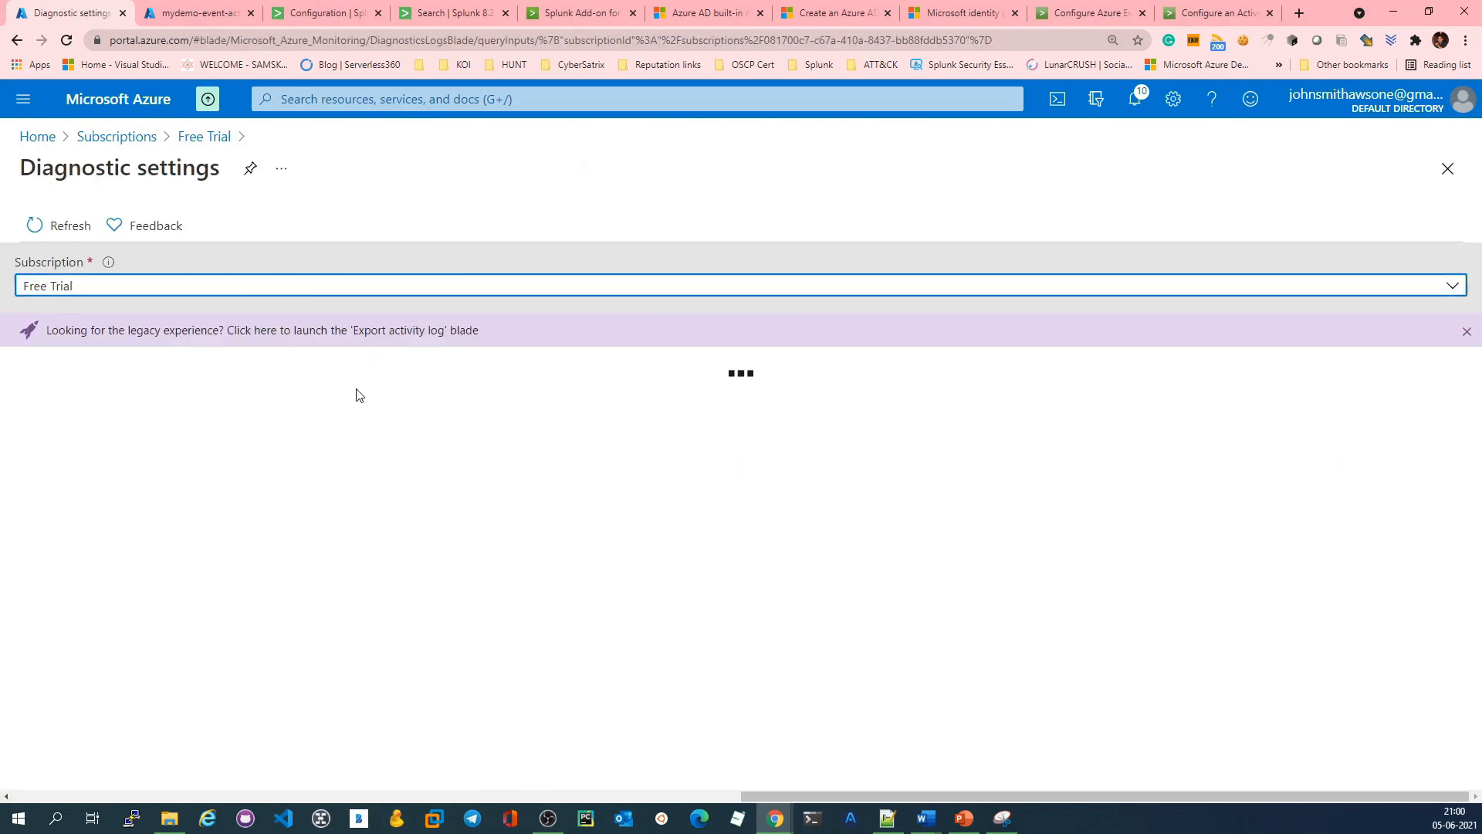
pyautogui.click(110, 512)
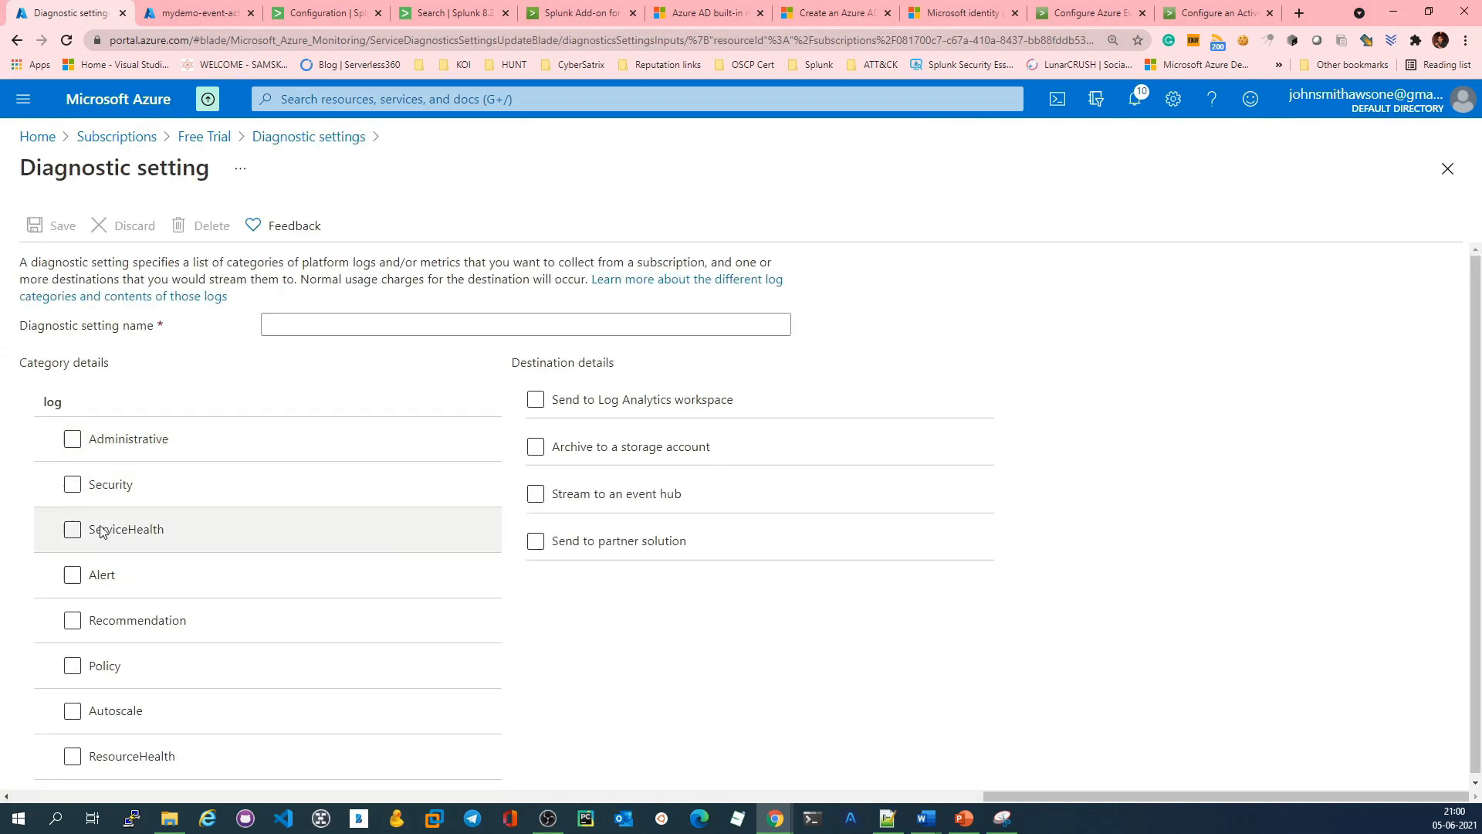
# Step: Include the Administrative, Security, ServiceHealth, Recommendation, Policy, Autoscale and ResourceHealth log categories in the diagnostic setting
pyautogui.click(72, 435)
pyautogui.click(71, 482)
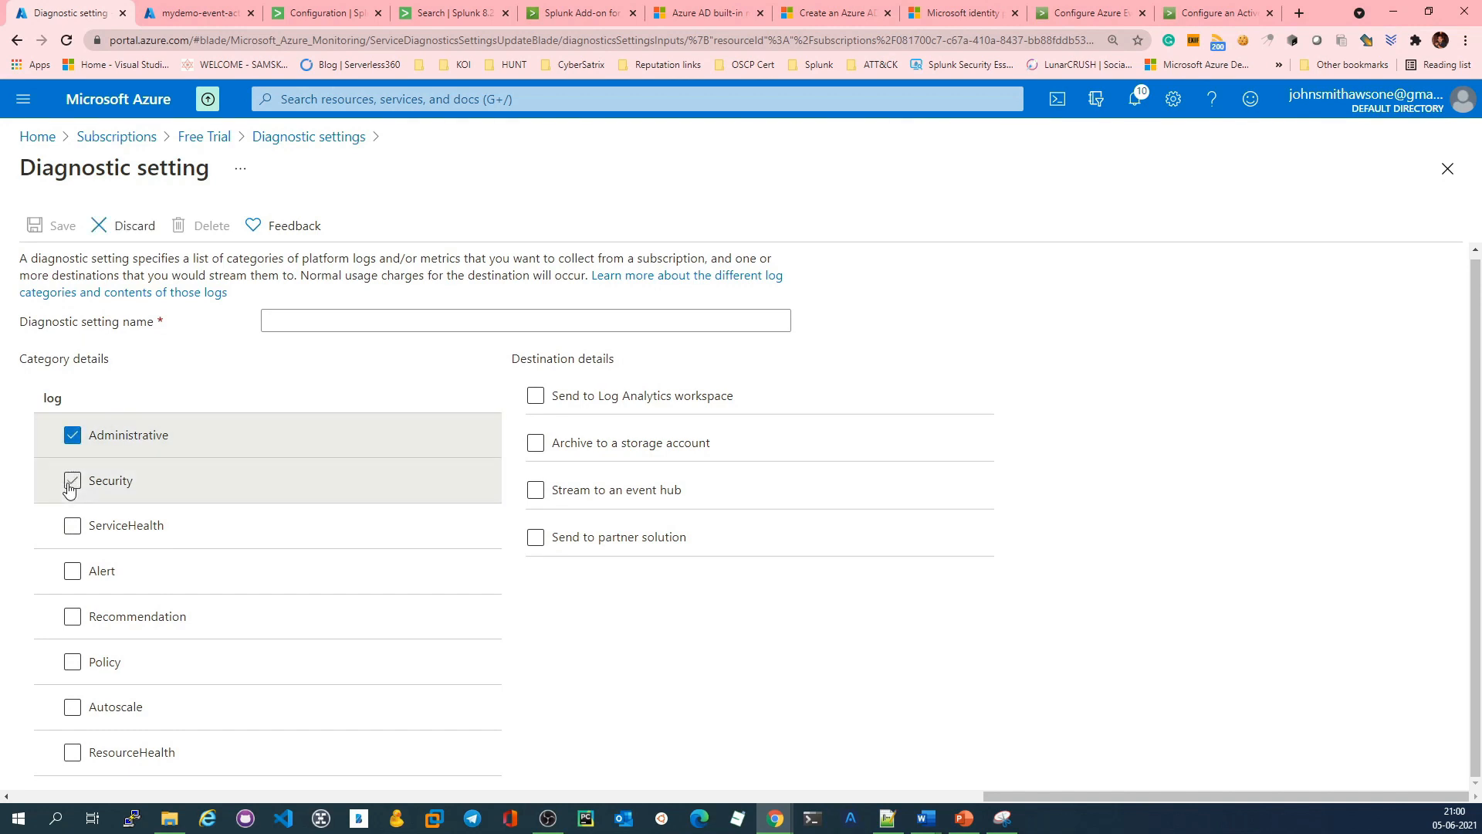
pyautogui.click(71, 482)
pyautogui.click(72, 525)
pyautogui.click(72, 616)
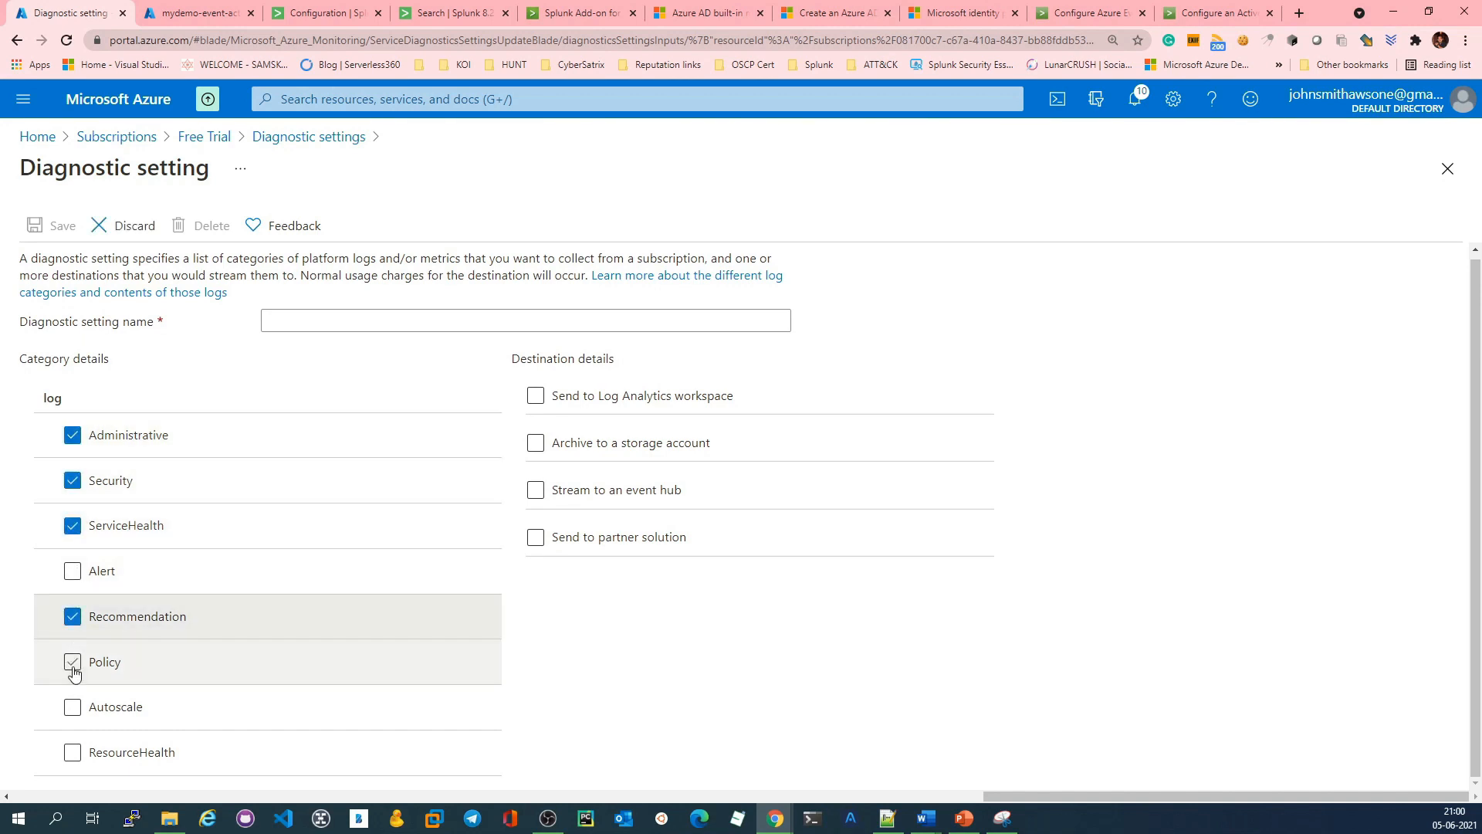
pyautogui.click(73, 668)
pyautogui.click(73, 707)
pyautogui.click(73, 751)
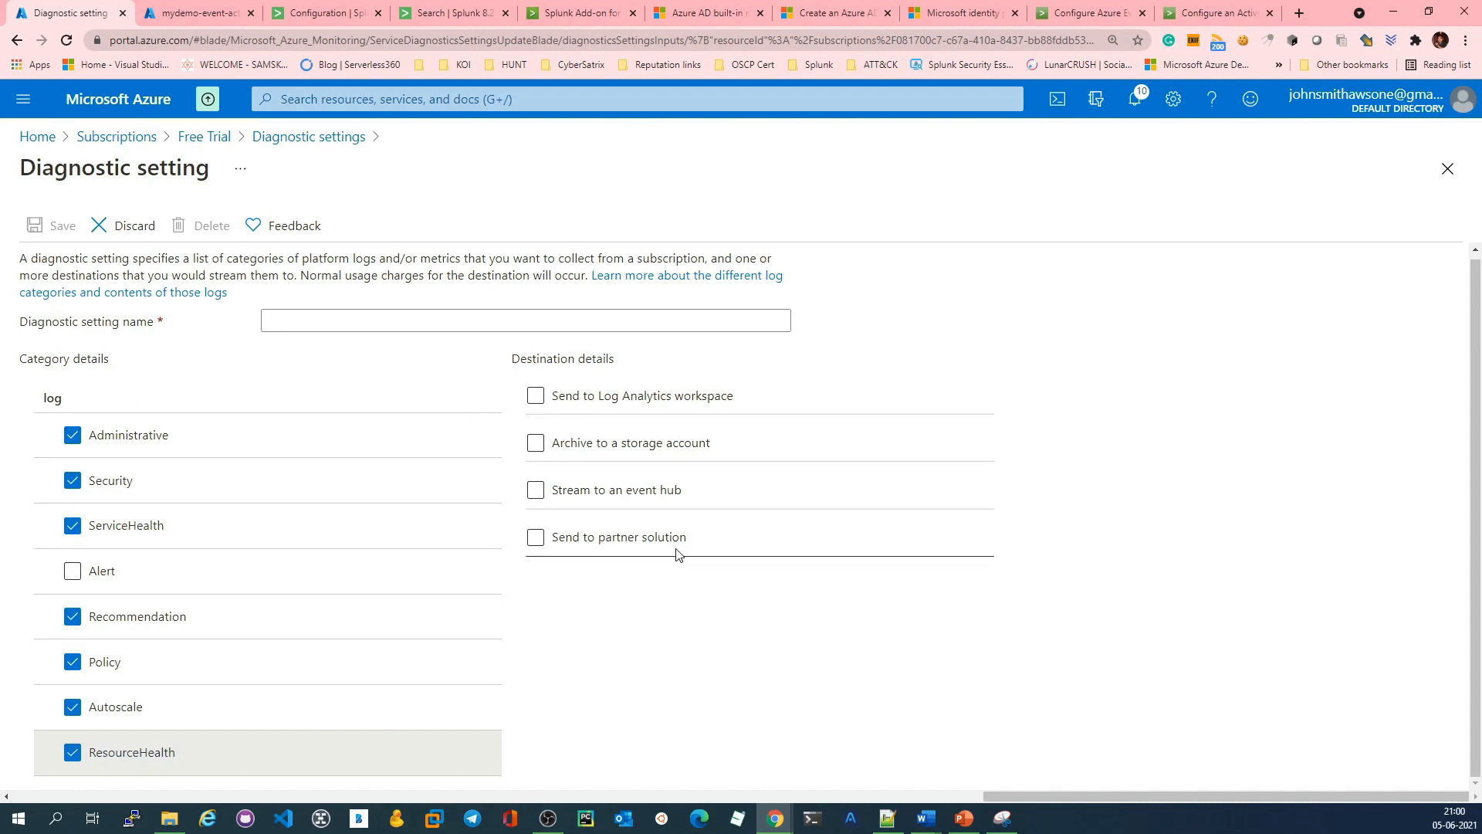
# Step: Enable streaming to an event hub for the diagnostic setting and check the mydemo-logging namespace under Event Hubs
pyautogui.click(534, 490)
pyautogui.scroll(-1, 937, 466)
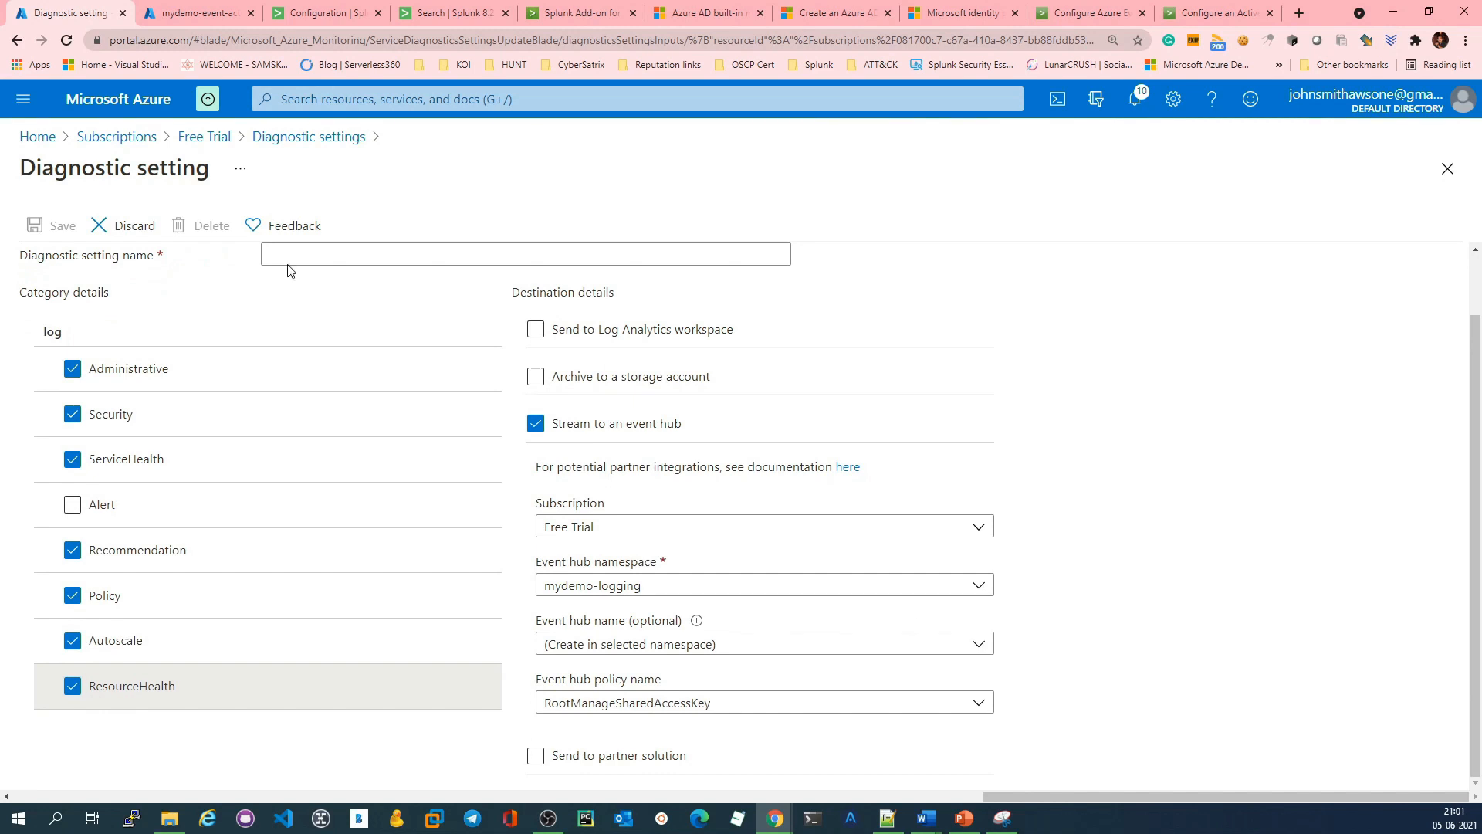
pyautogui.click(190, 12)
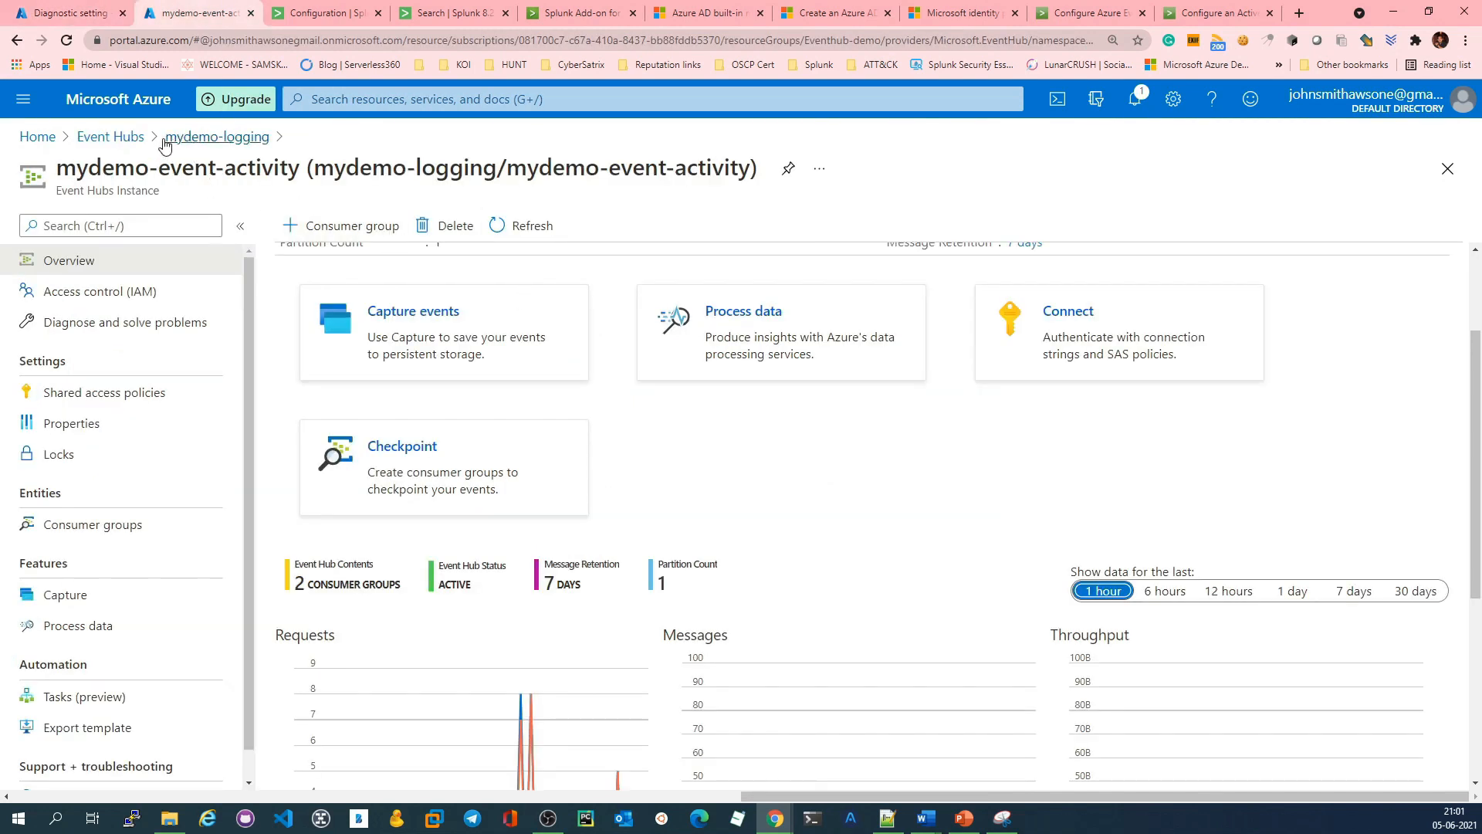
pyautogui.click(122, 137)
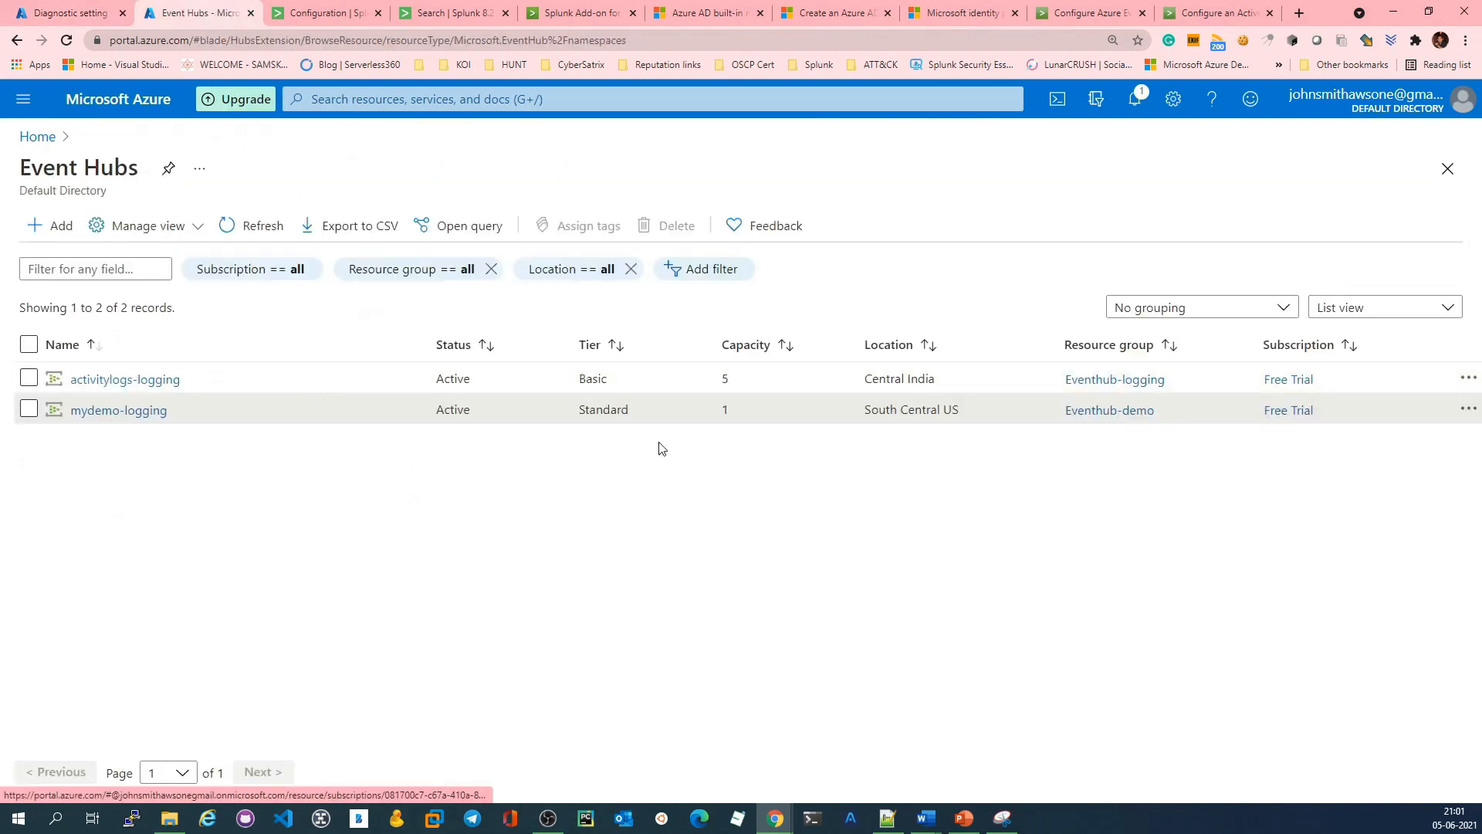
pyautogui.click(145, 418)
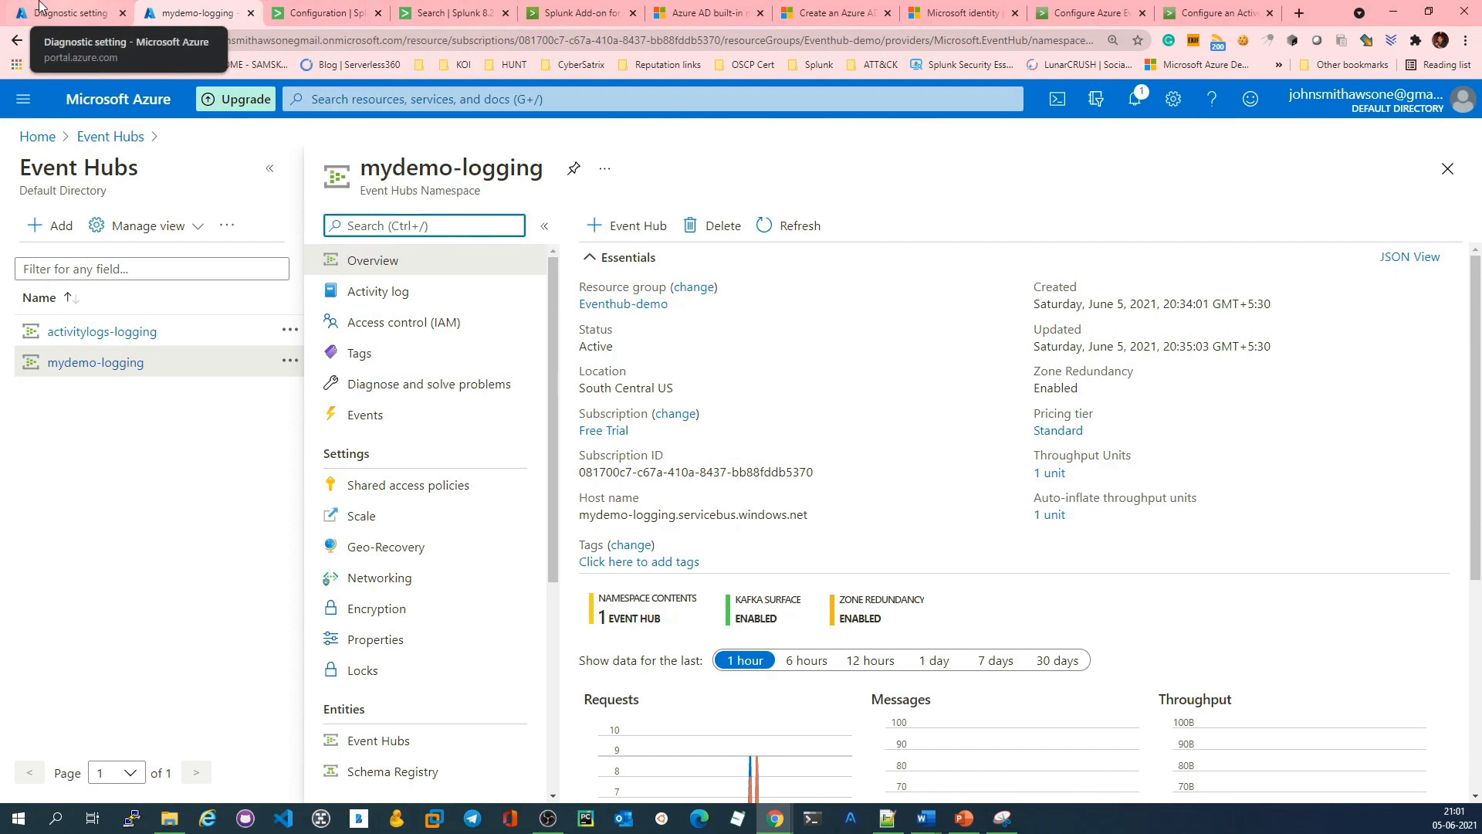
# Step: Set the diagnostic setting's event hub name to mydemo-event-activity and check that hub in the mydemo-logging namespace's event hub list
pyautogui.click(70, 12)
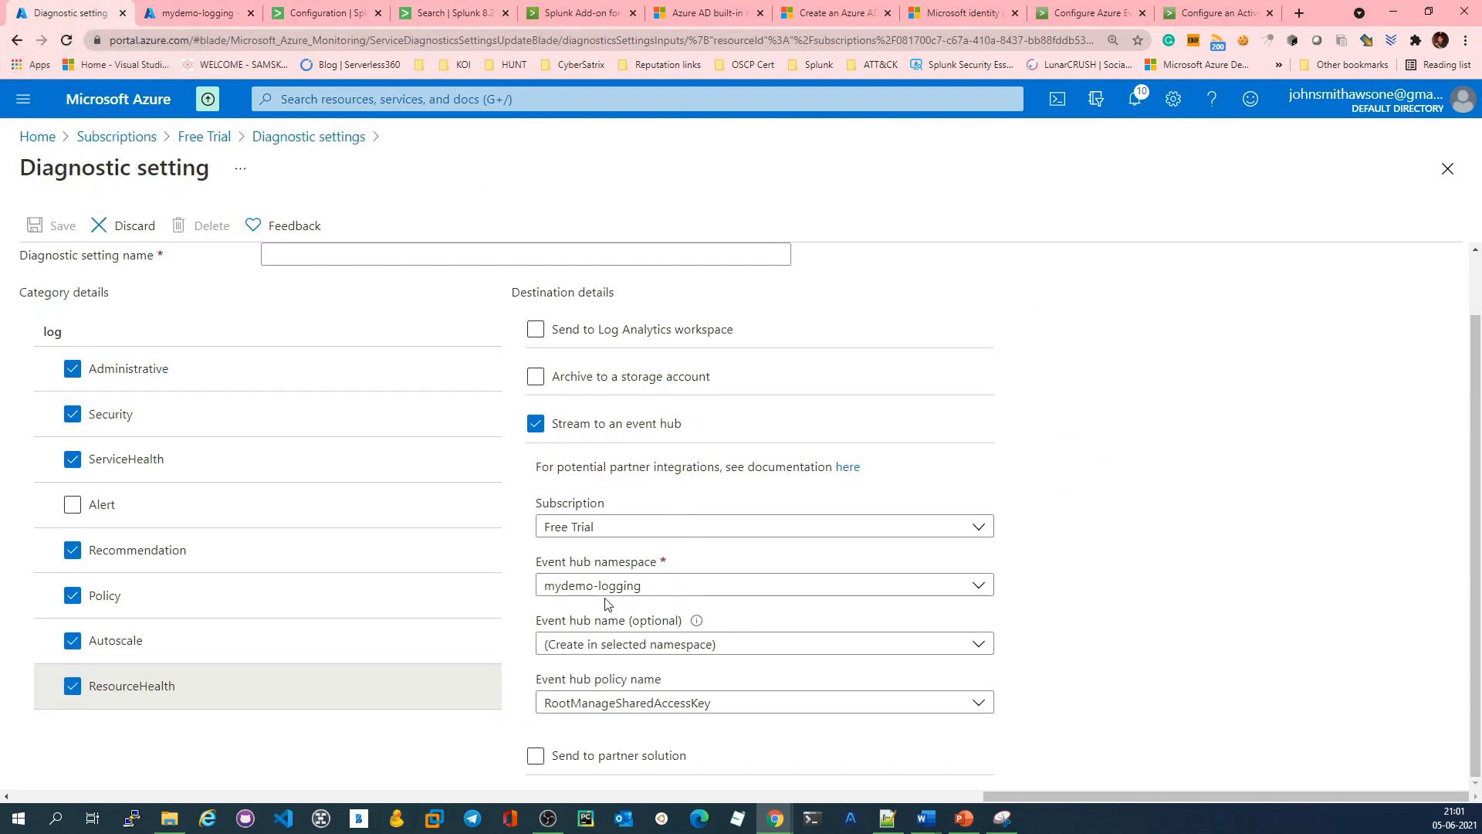
pyautogui.click(730, 656)
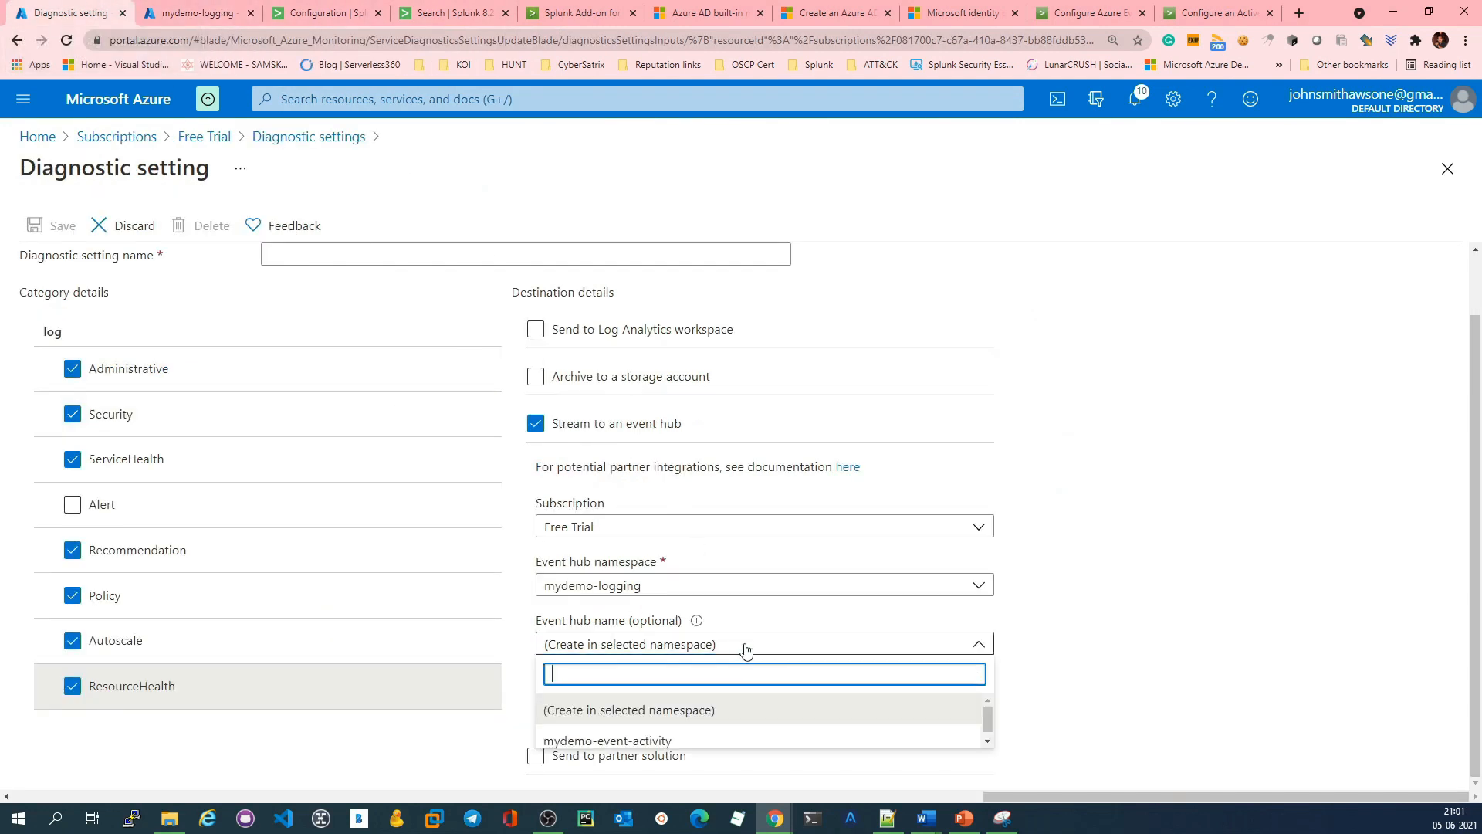
pyautogui.click(656, 741)
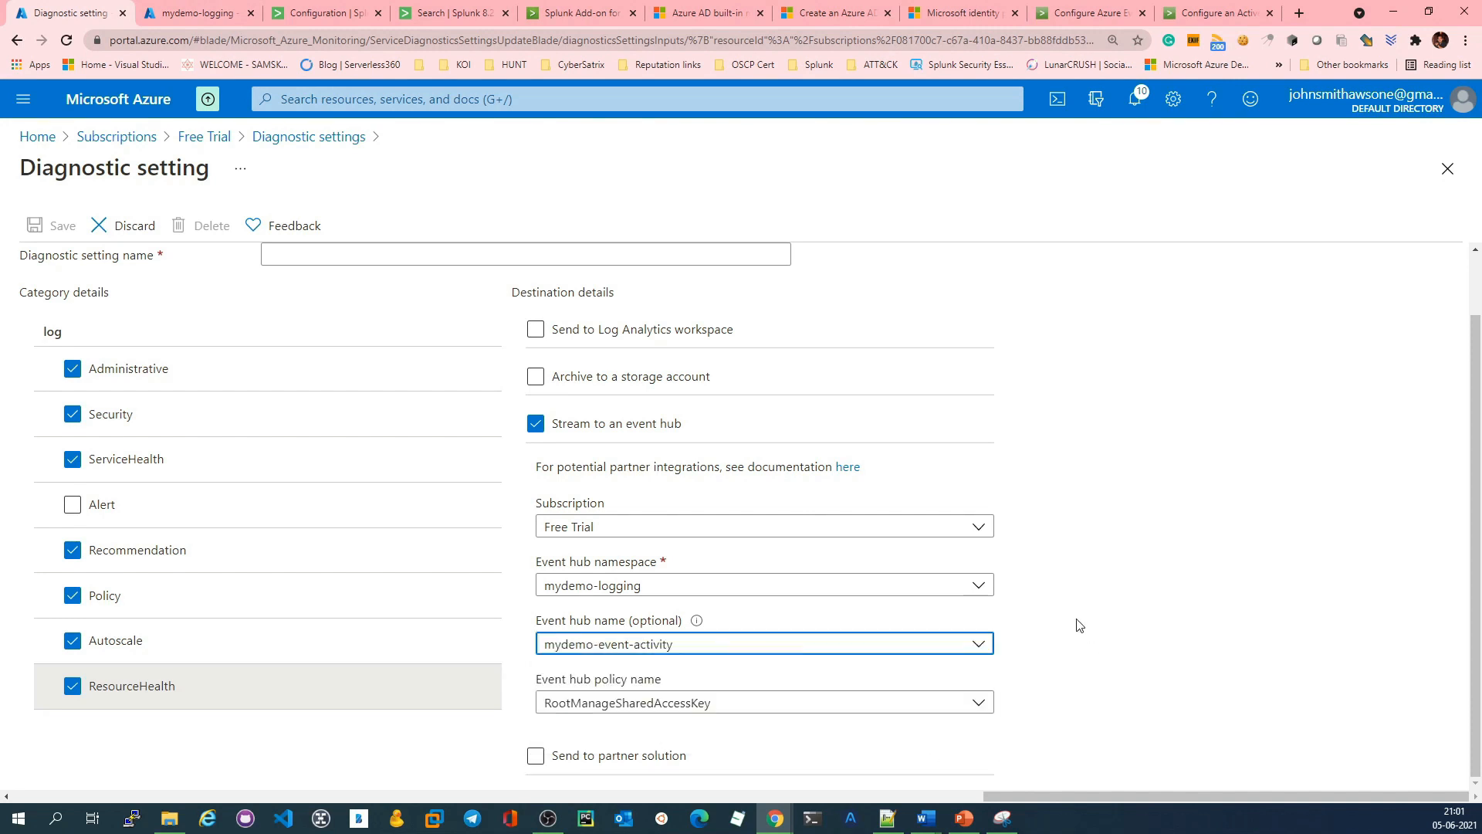
pyautogui.click(207, 12)
pyautogui.click(384, 741)
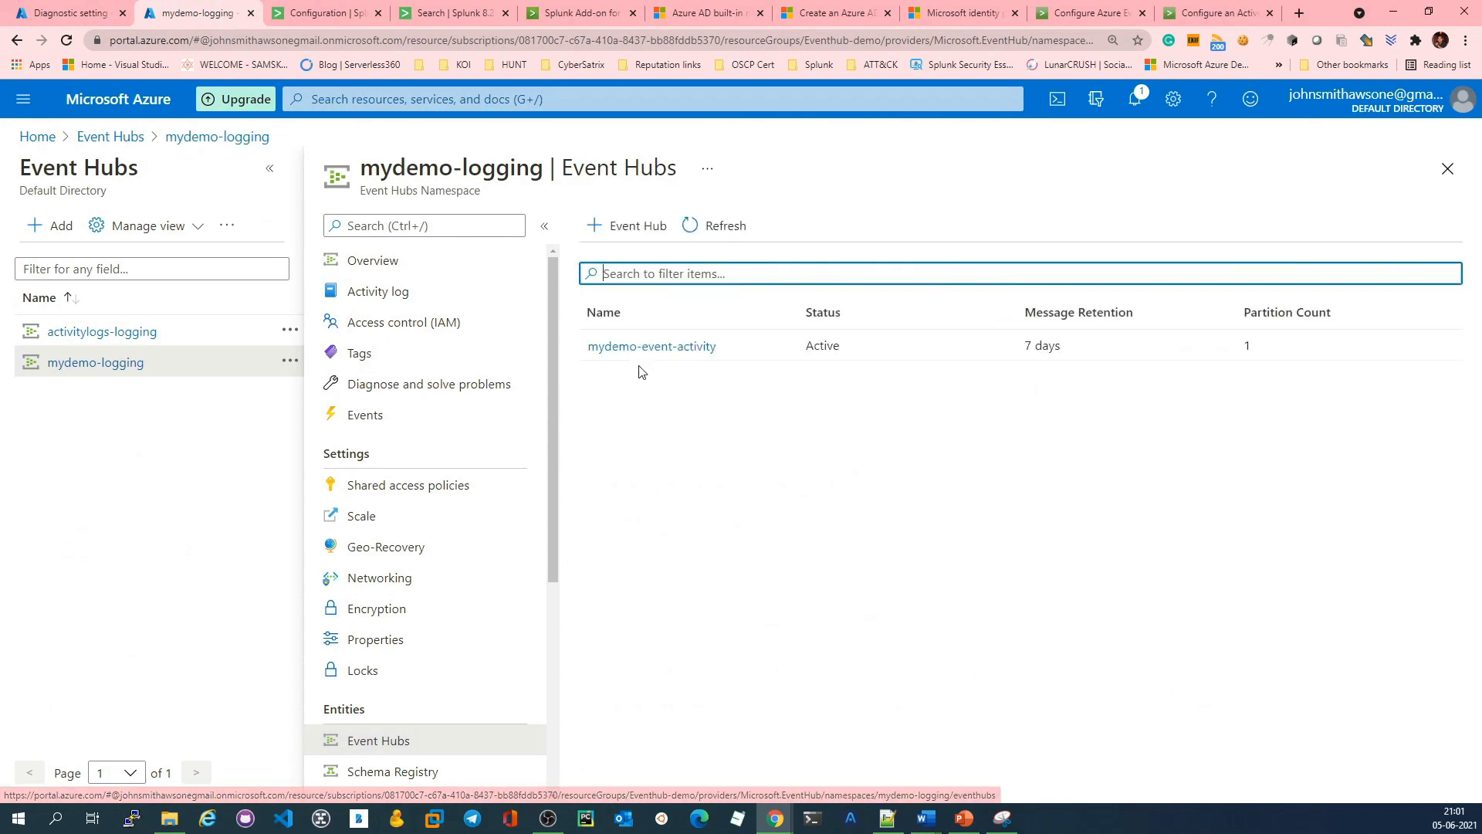
# Step: Check the diagnostic setting's event hub policy options and inspect the RootManageSharedAccessKey shared access policy of the mydemo-logging namespace
pyautogui.click(71, 12)
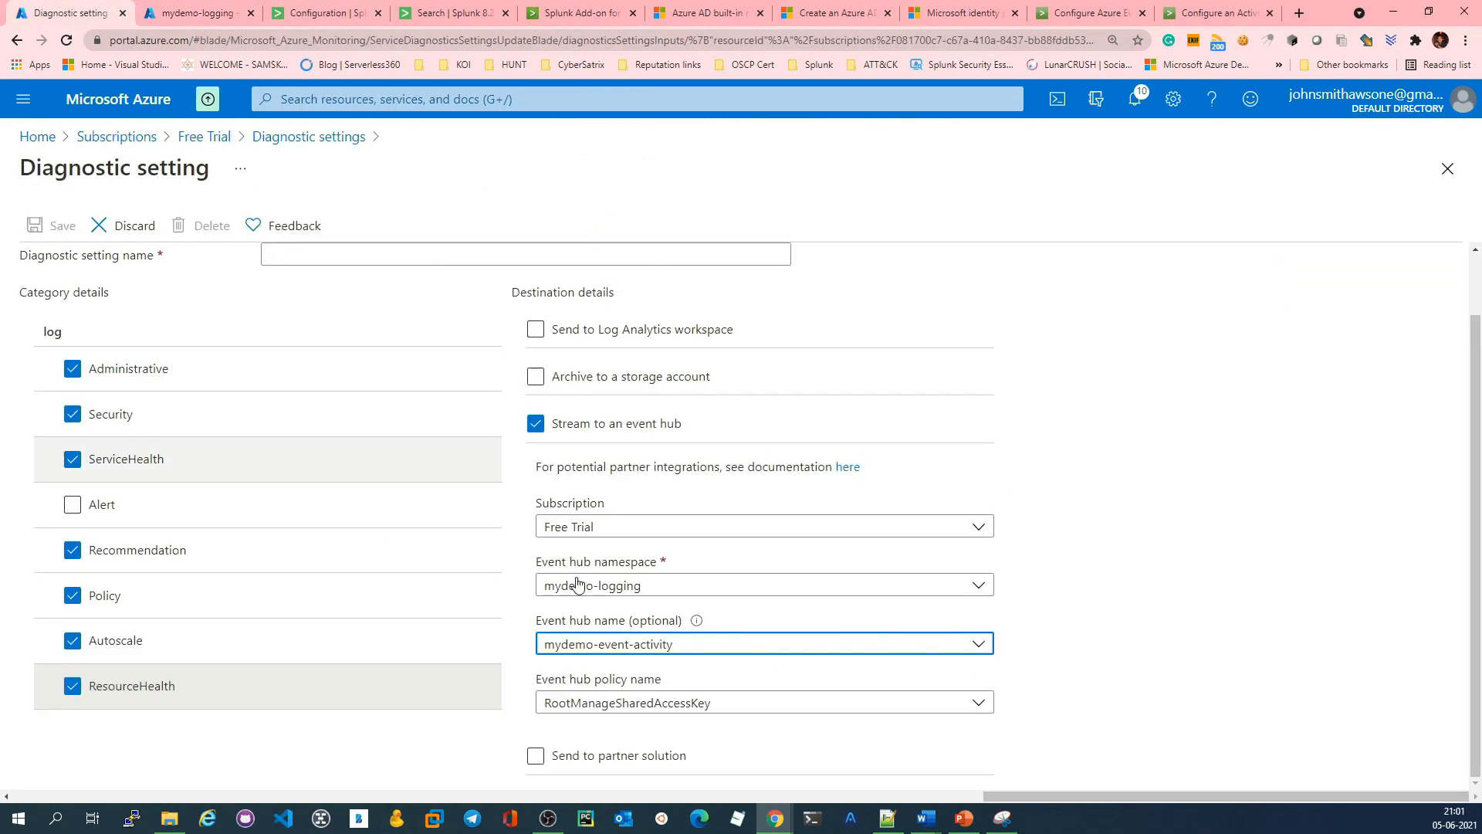
pyautogui.click(591, 709)
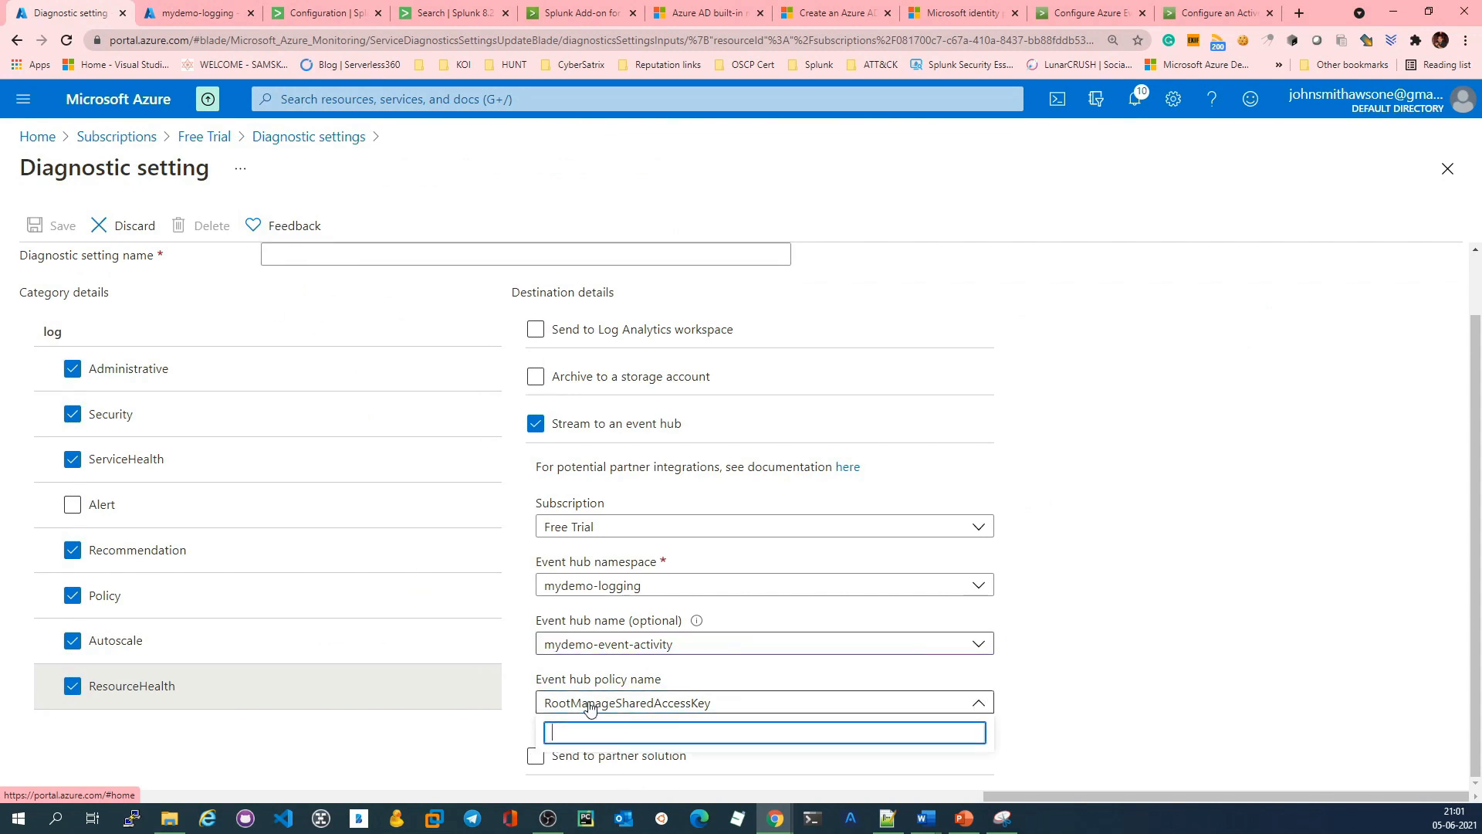
pyautogui.click(1151, 692)
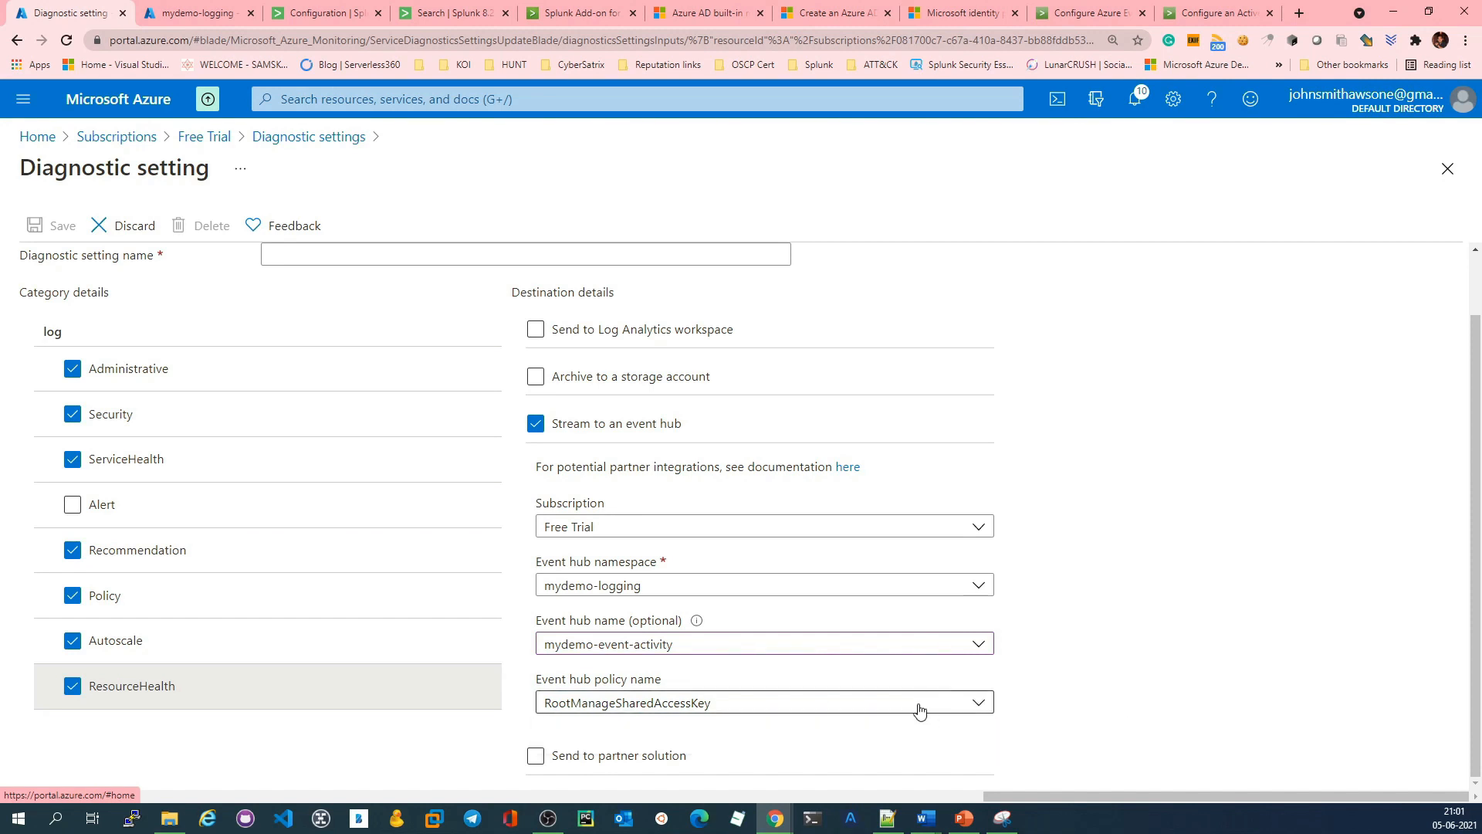
pyautogui.click(203, 13)
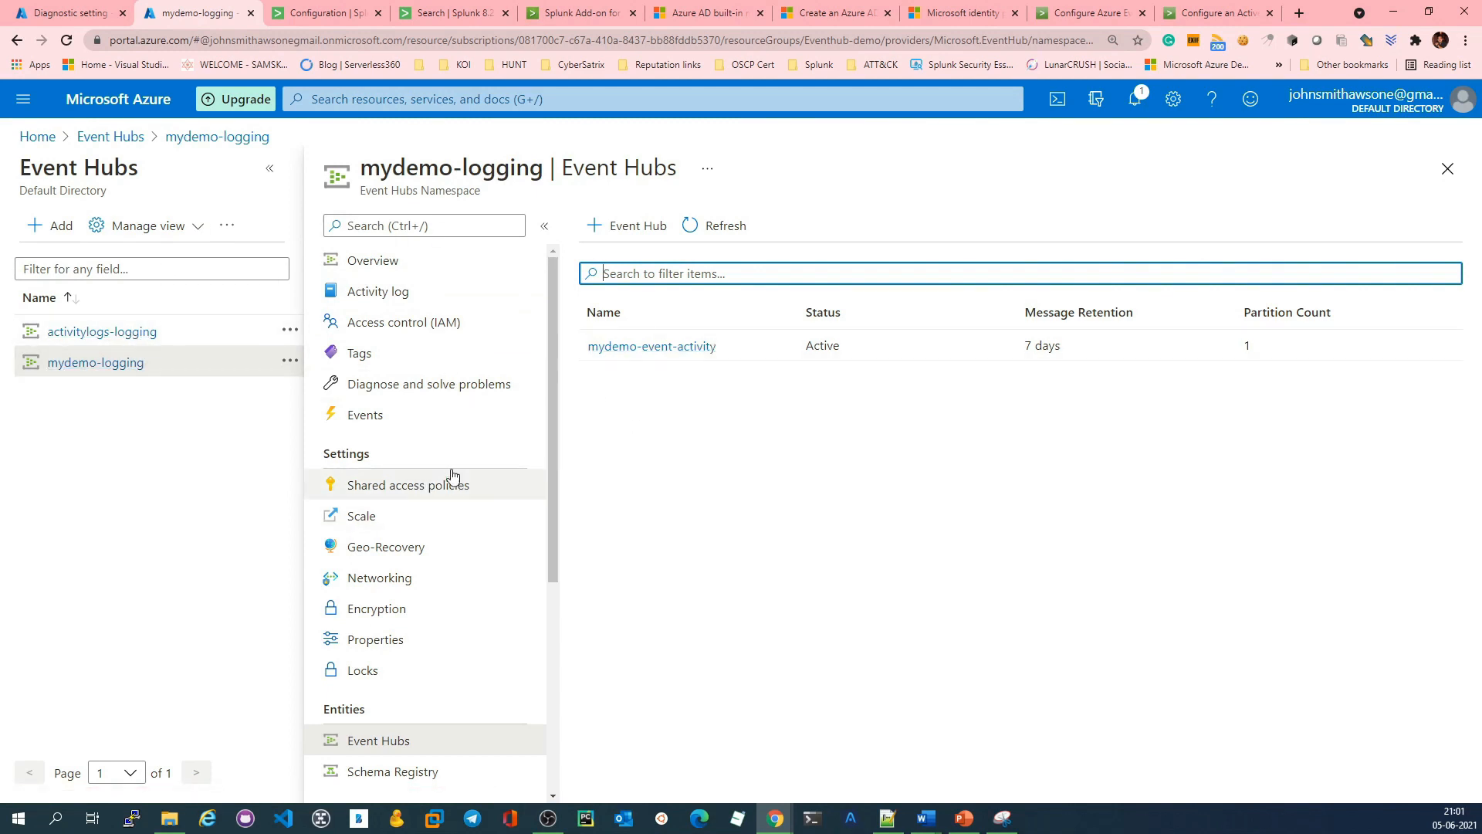
pyautogui.click(413, 494)
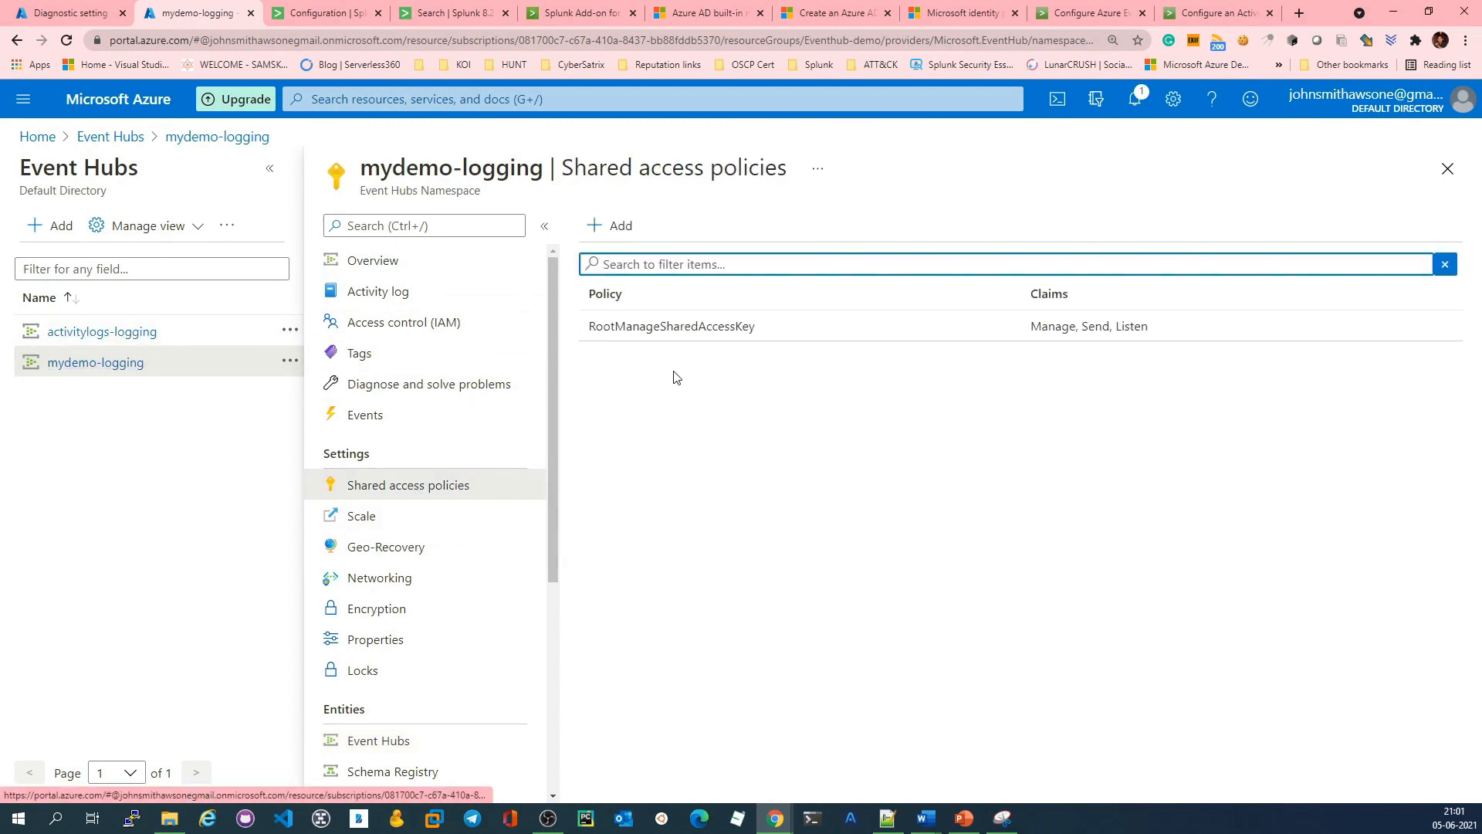
pyautogui.click(737, 327)
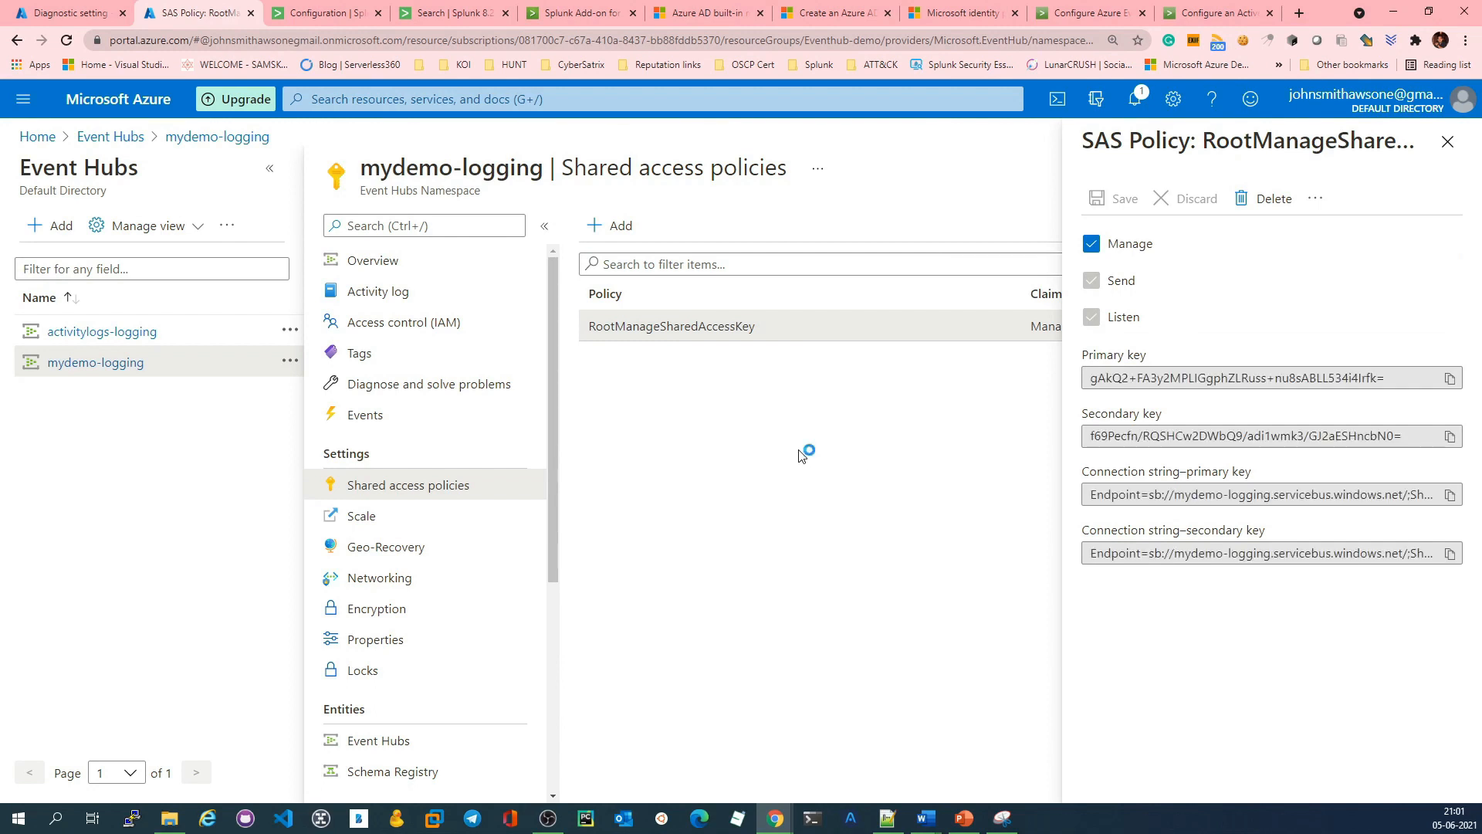
# Step: Name the diagnostic setting Demo-activity-logging and save it
pyautogui.click(71, 12)
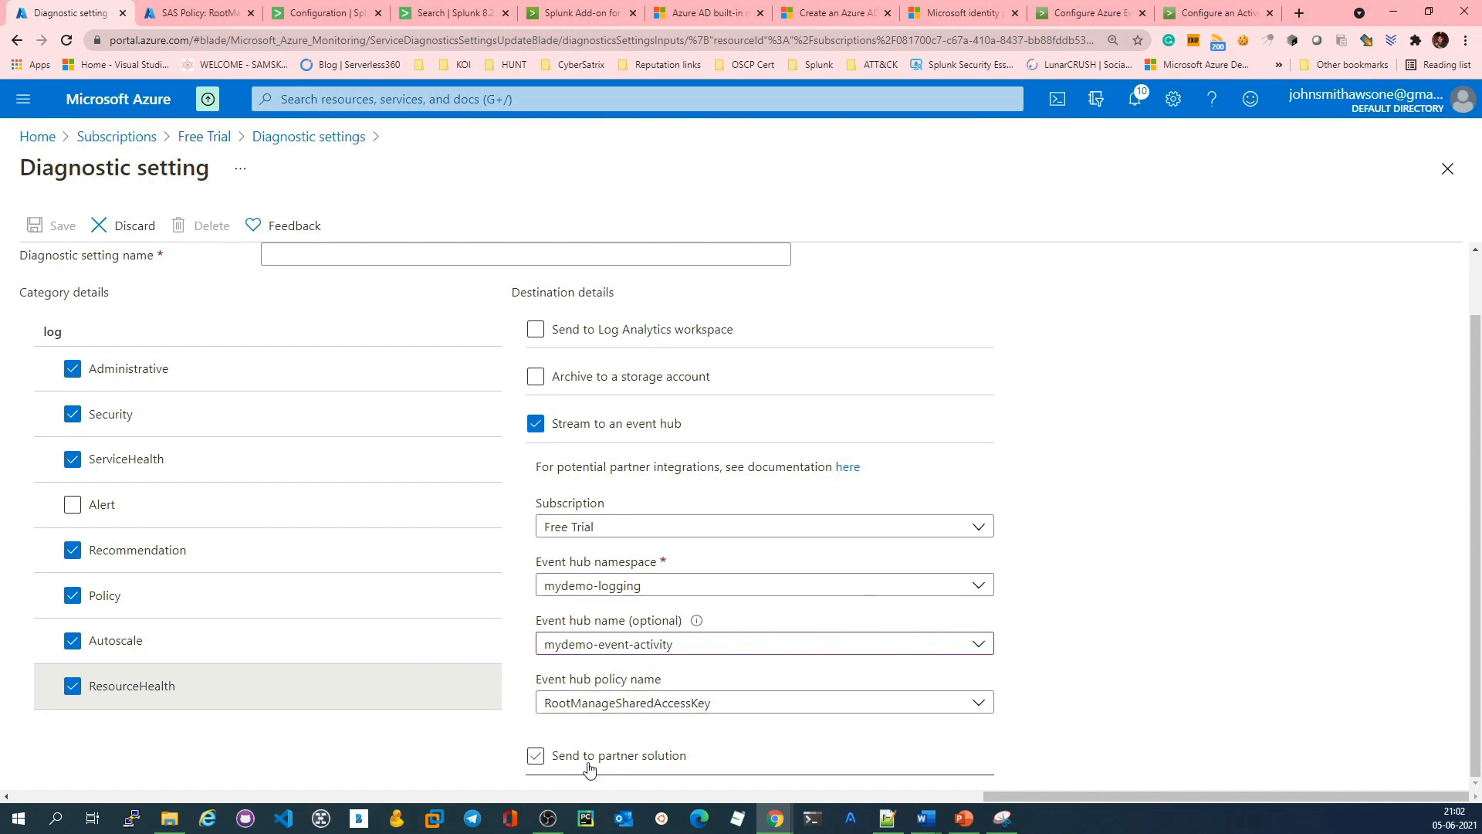
pyautogui.click(416, 250)
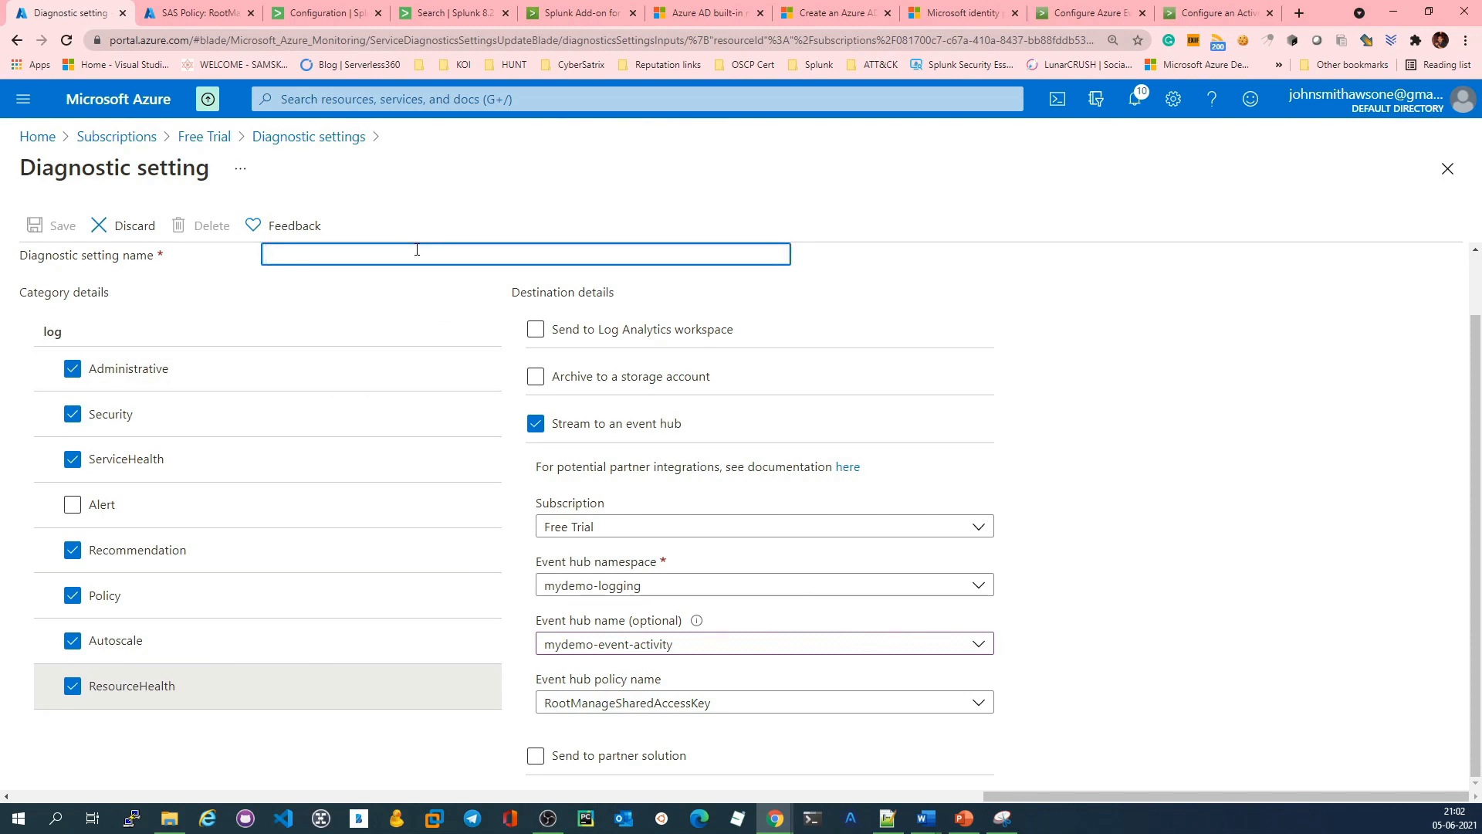
pyautogui.write('Demo-activity-logging')
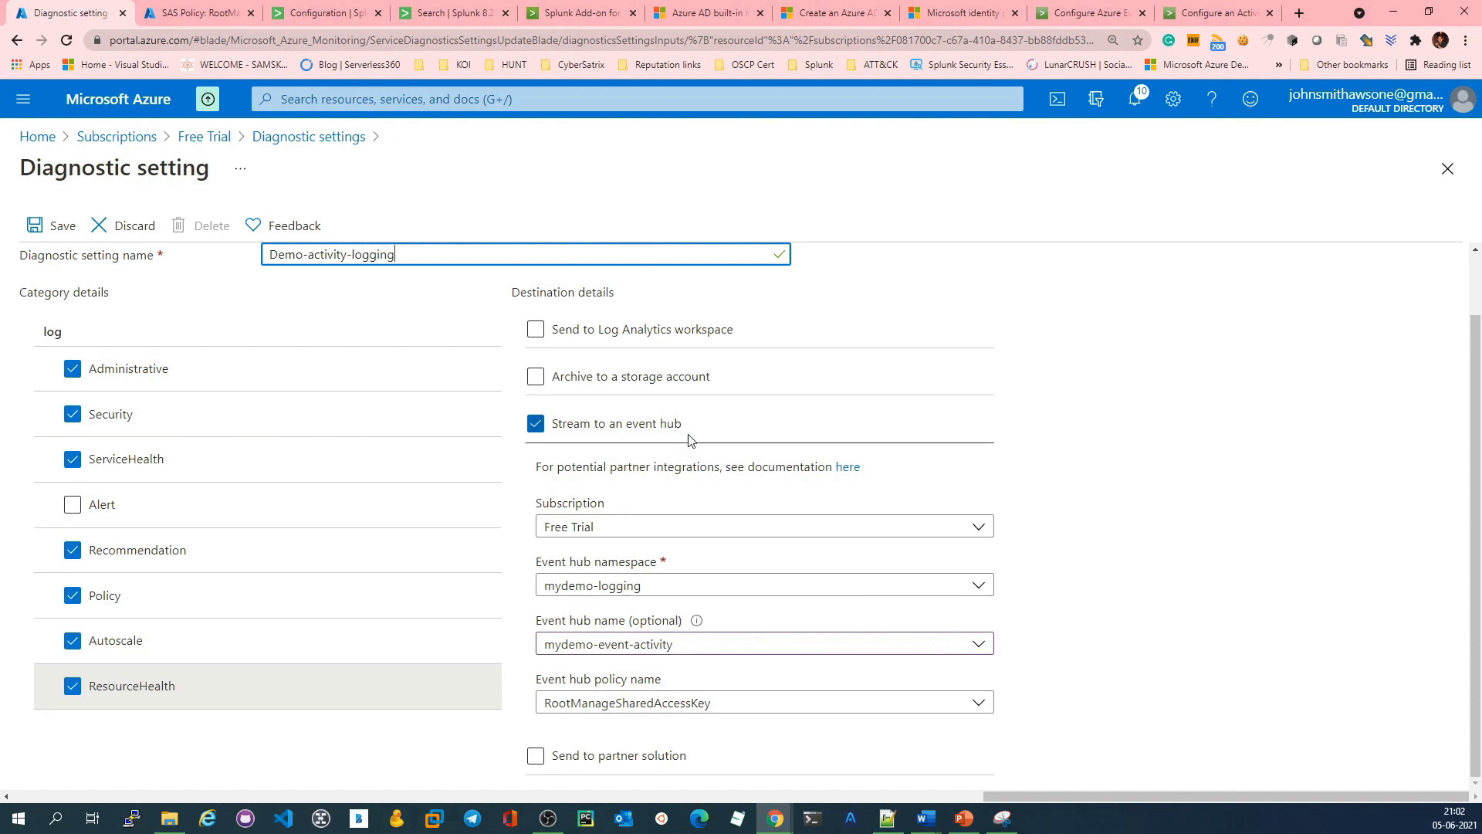
pyautogui.click(57, 224)
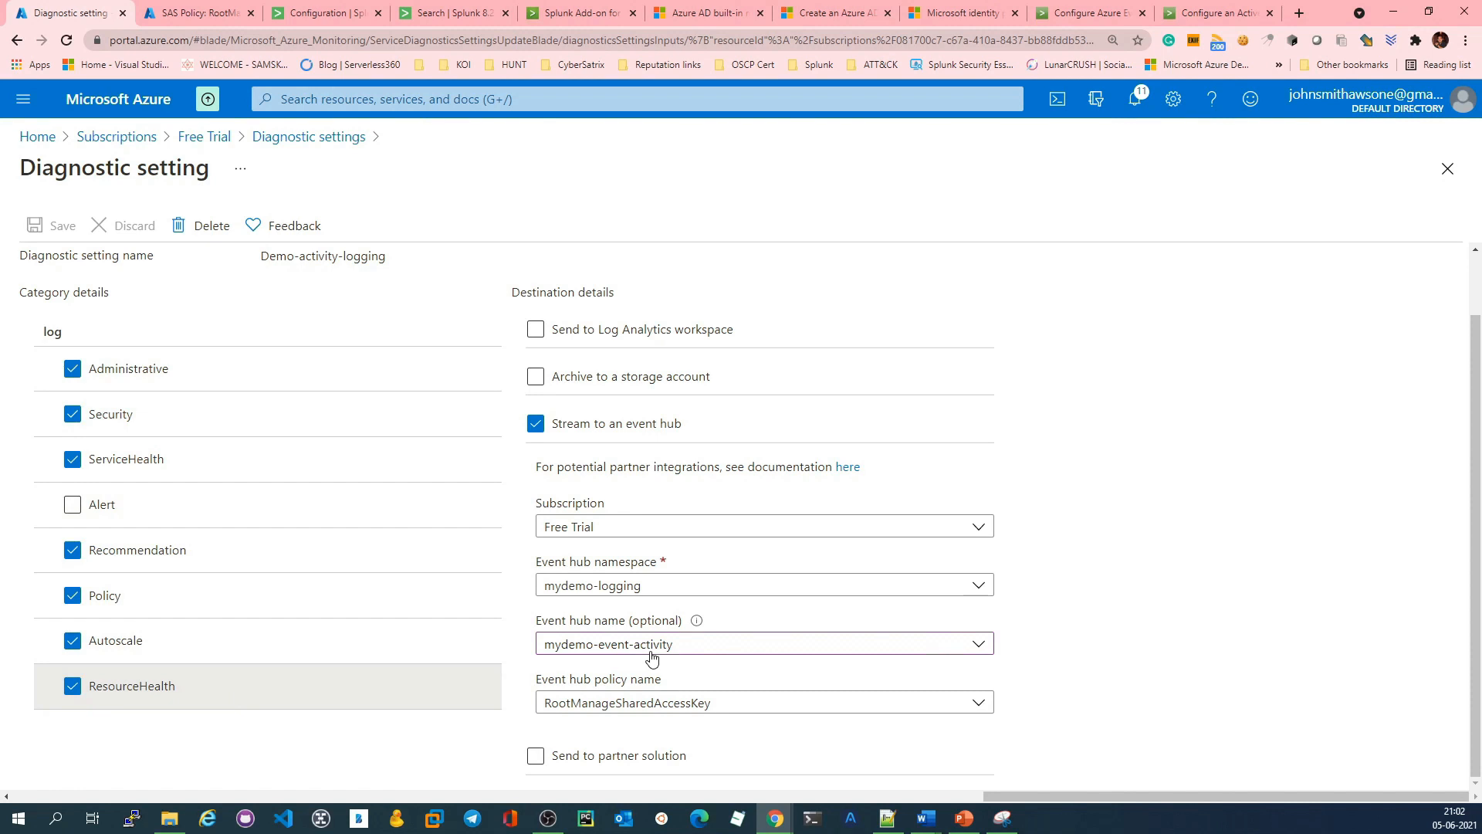
# Step: Return to the Azure home page and review the request, message and throughput charts in the mydemo-logging namespace overview
pyautogui.click(52, 143)
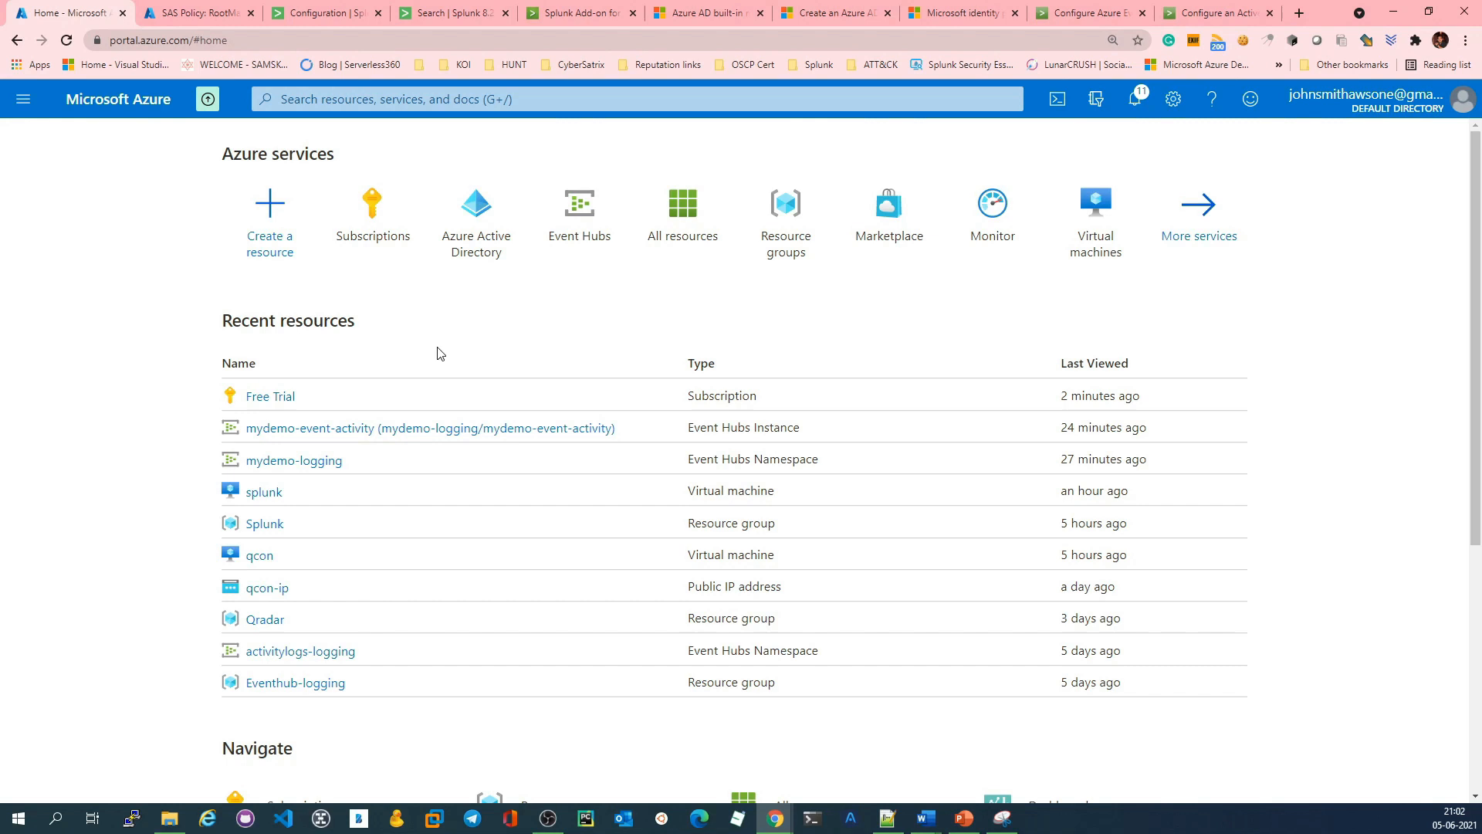
pyautogui.click(186, 9)
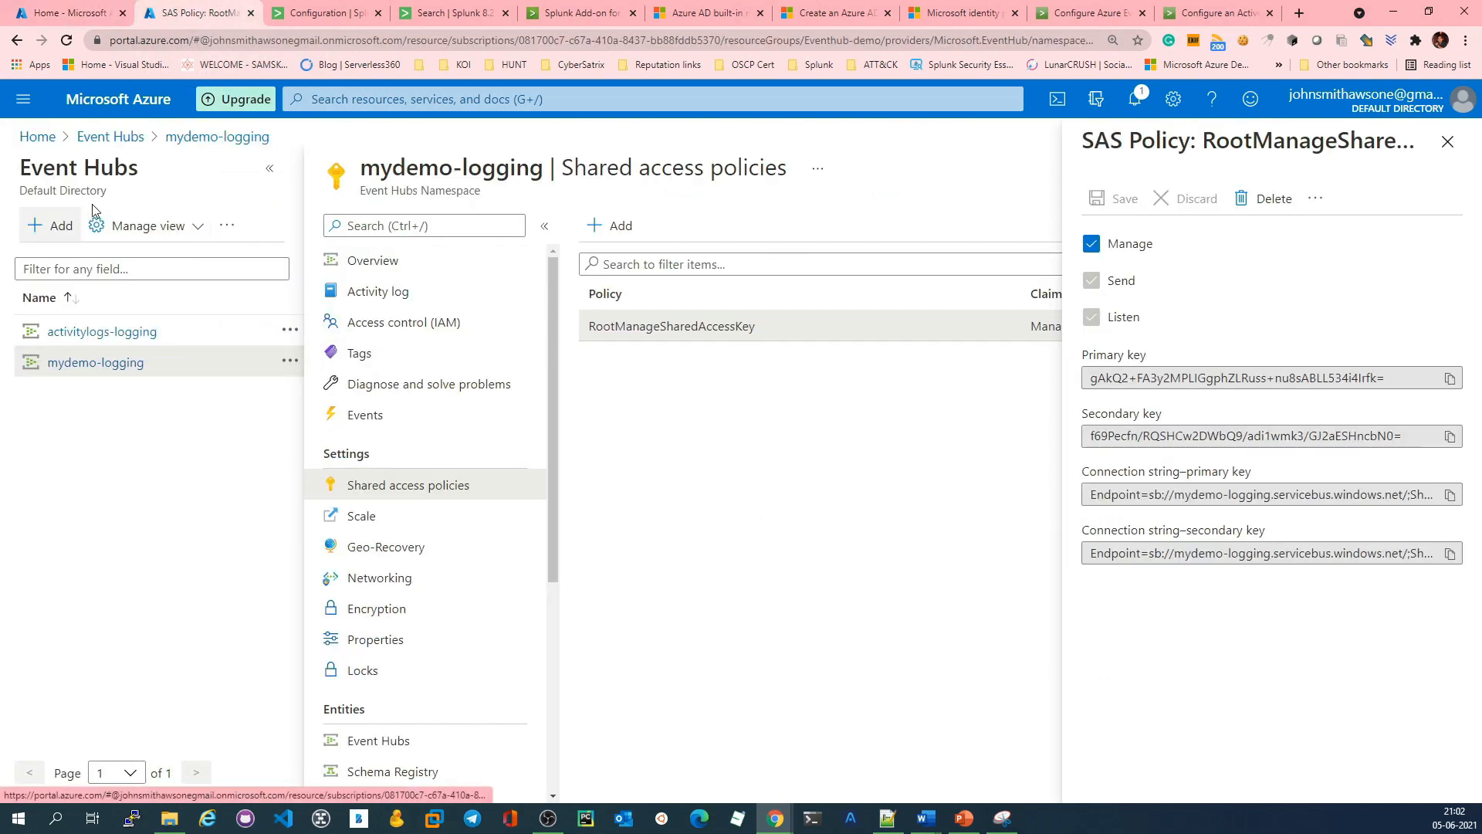
pyautogui.click(174, 146)
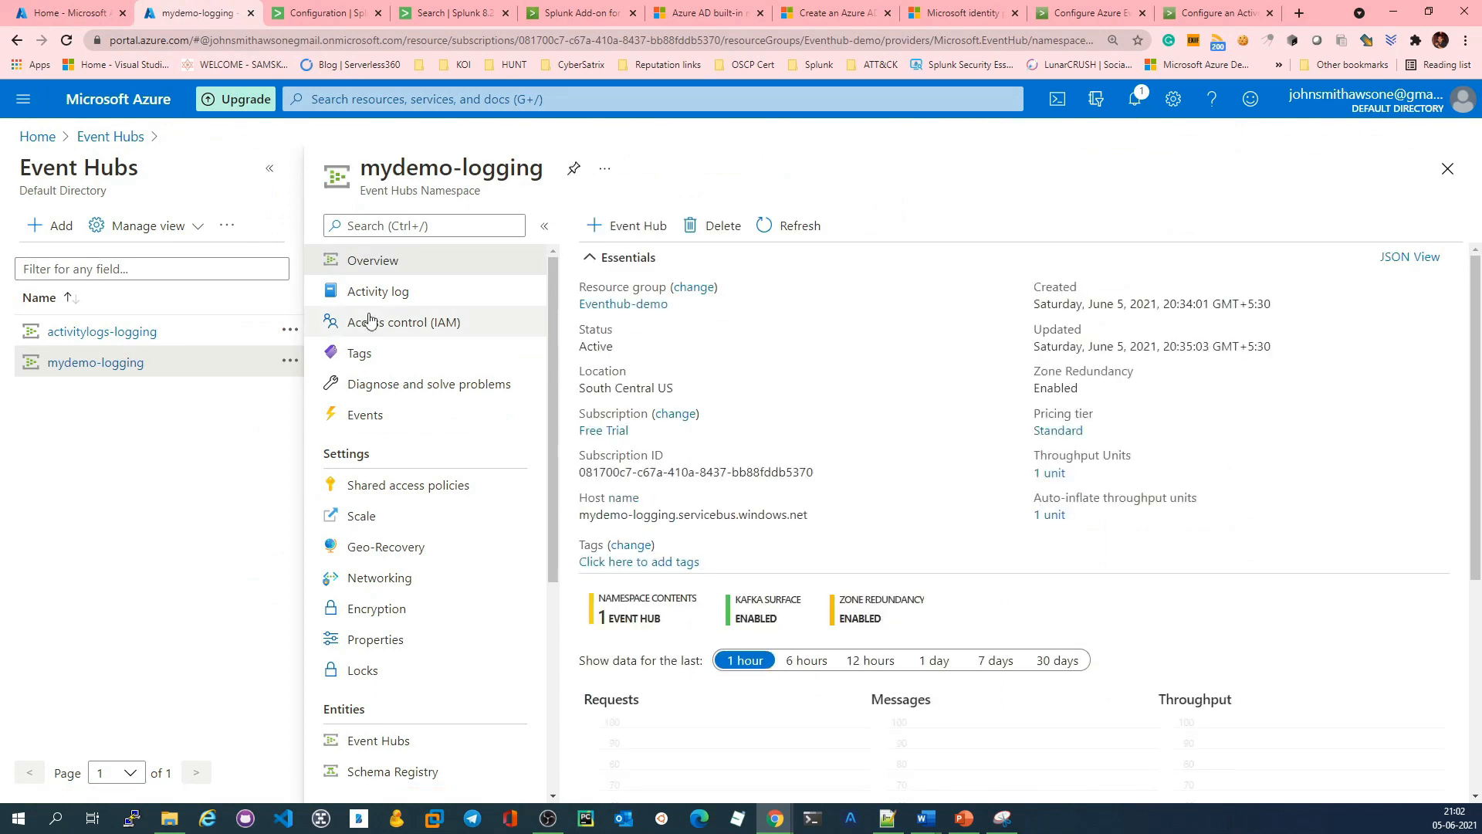
pyautogui.click(269, 168)
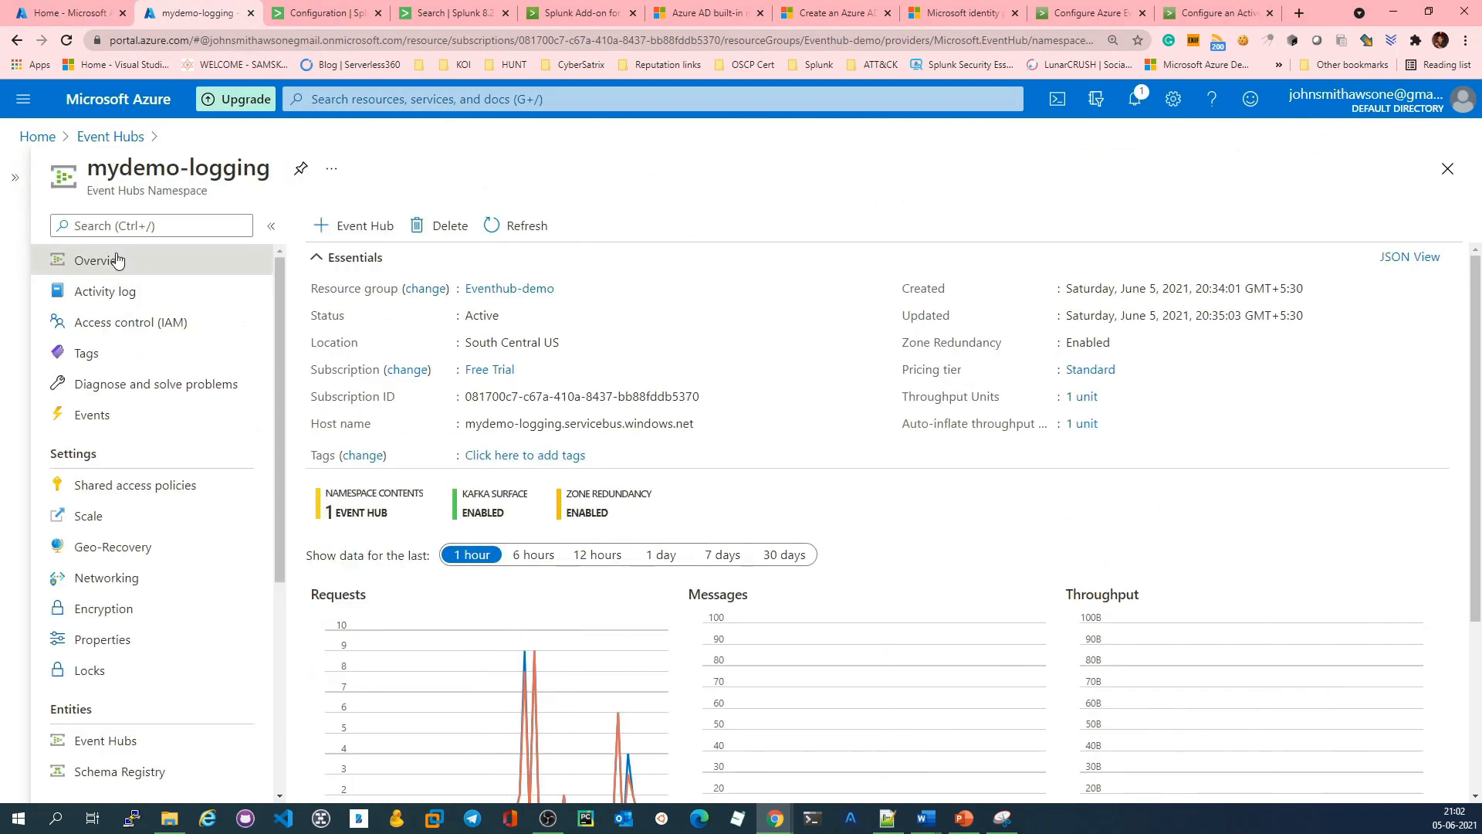
pyautogui.scroll(-2, 575, 486)
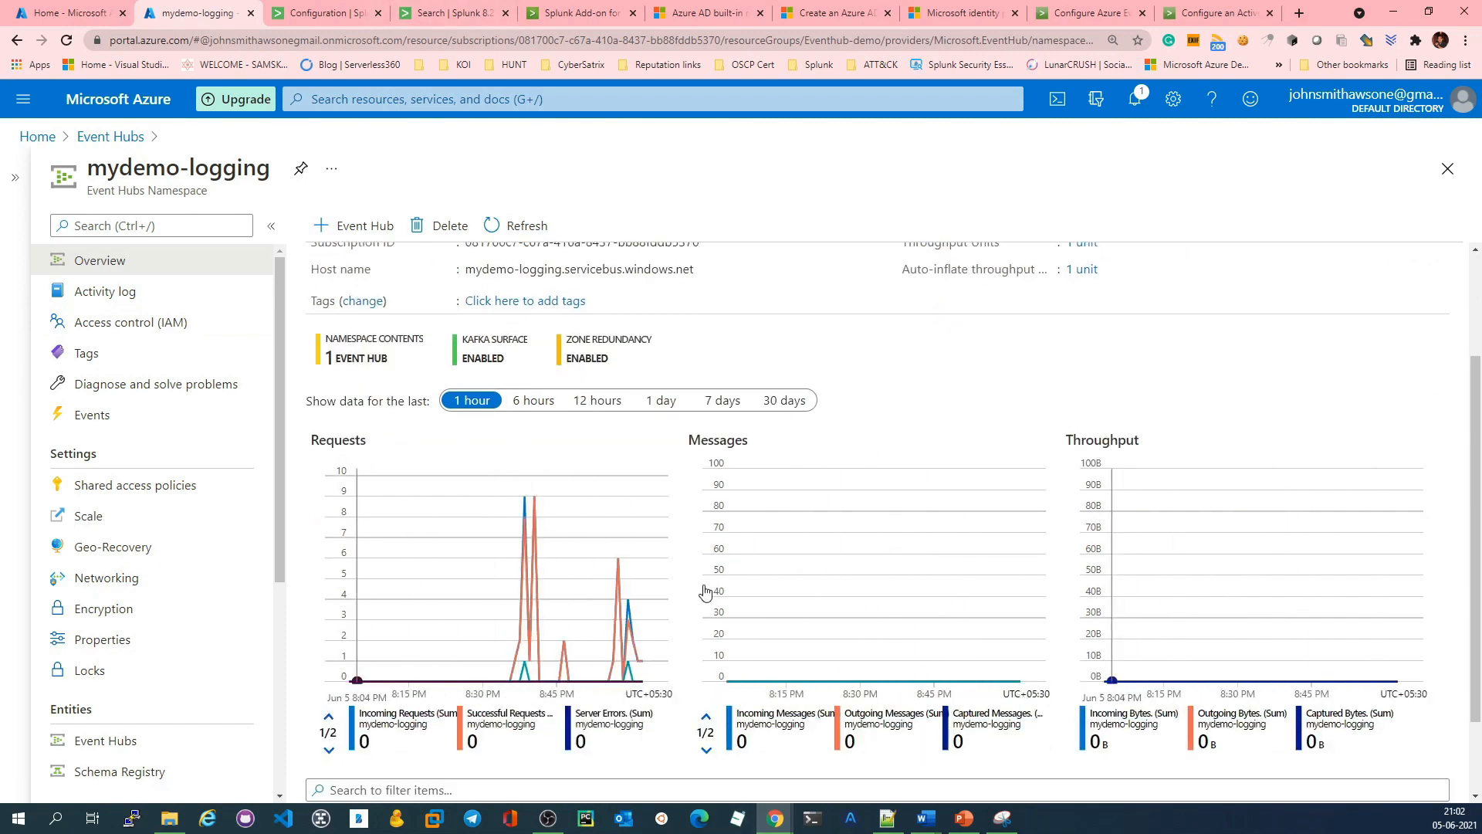
pyautogui.scroll(-1, 602, 539)
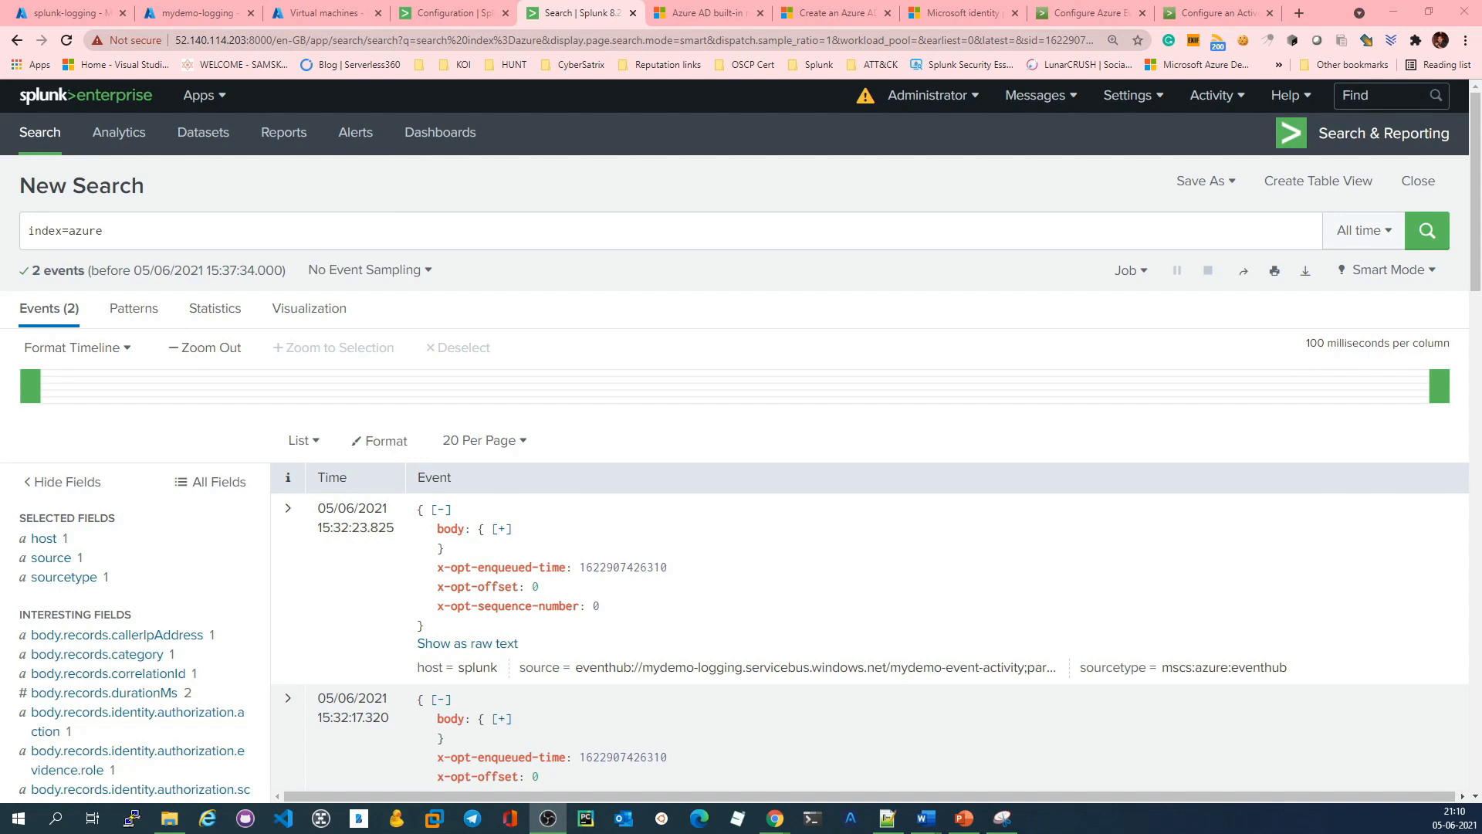
# Step: Review the Splunk events returned for index=azure and inspect the values of their host and source fields
pyautogui.tripleClick(117, 228)
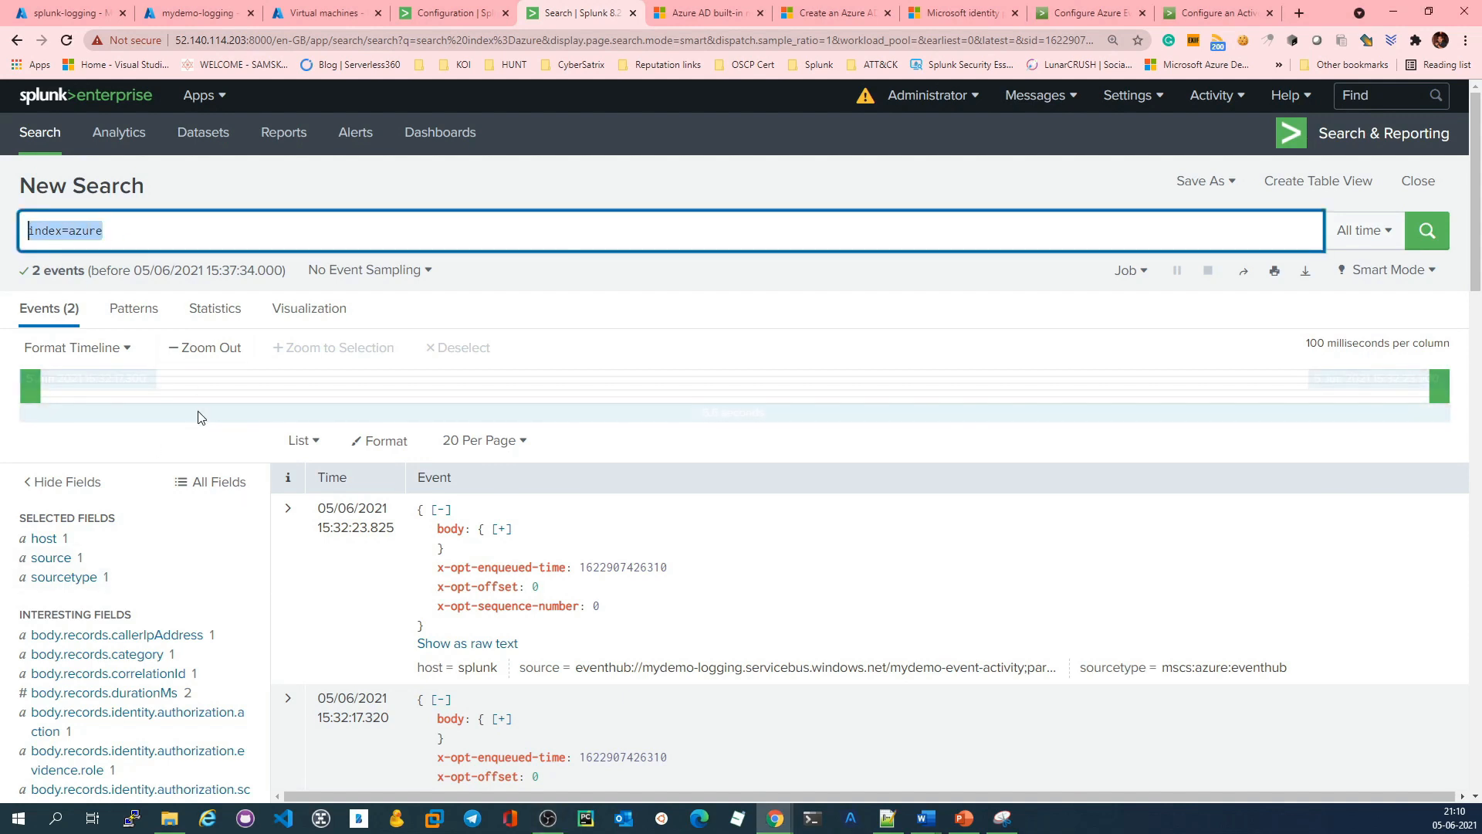
pyautogui.scroll(-4, 397, 559)
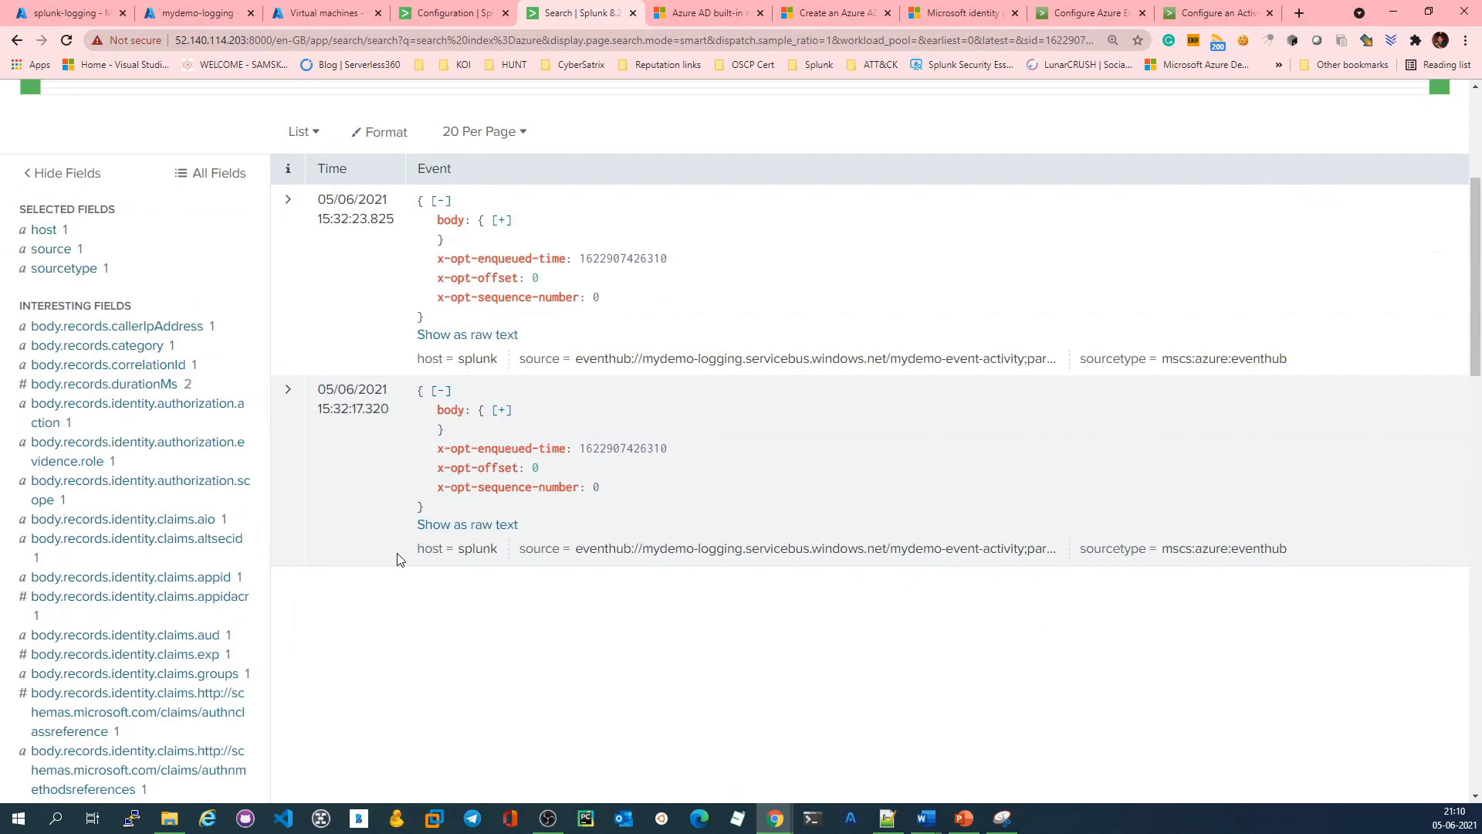
pyautogui.scroll(4, 533, 575)
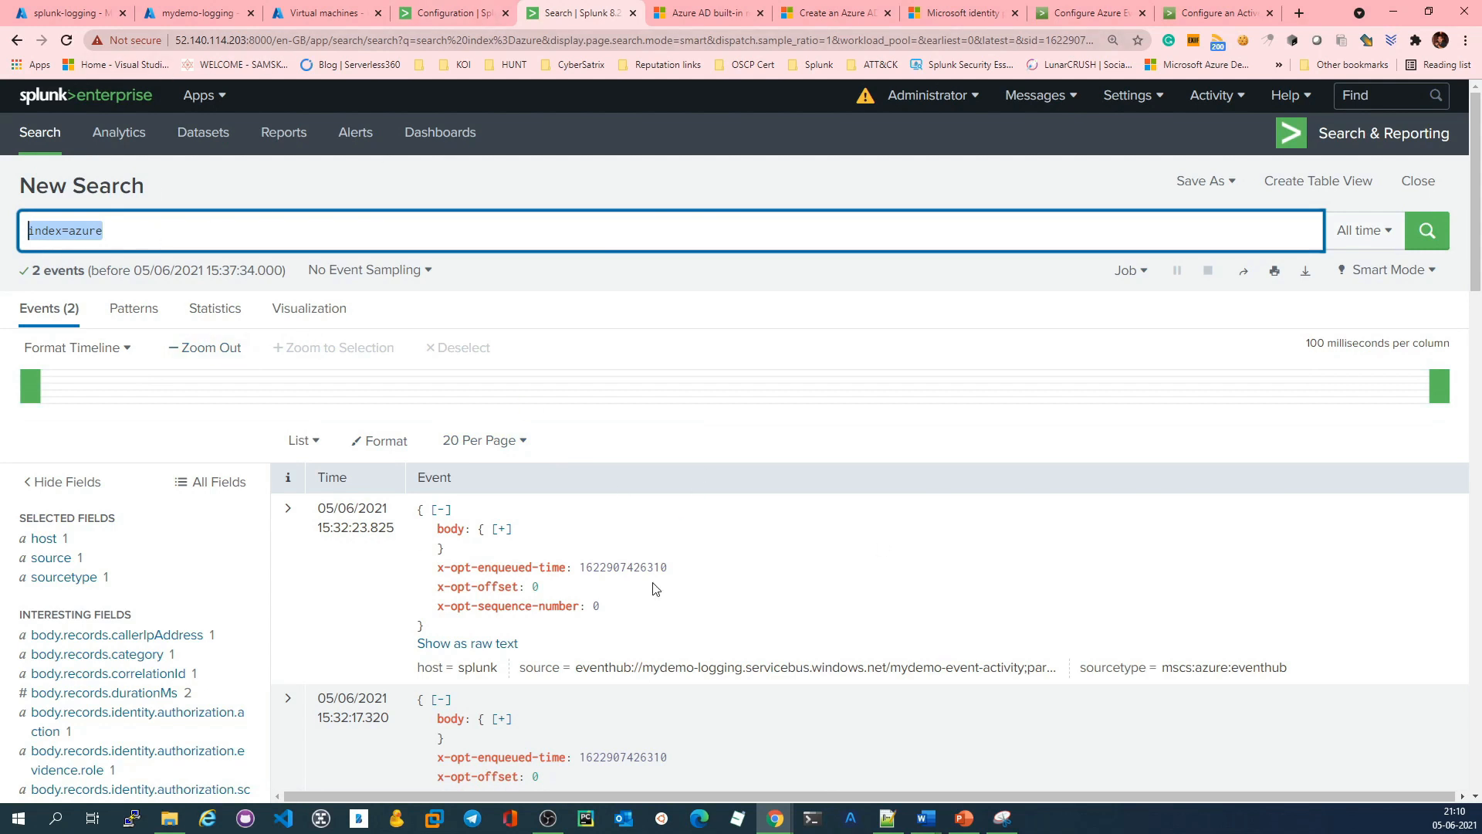
pyautogui.scroll(-4, 679, 541)
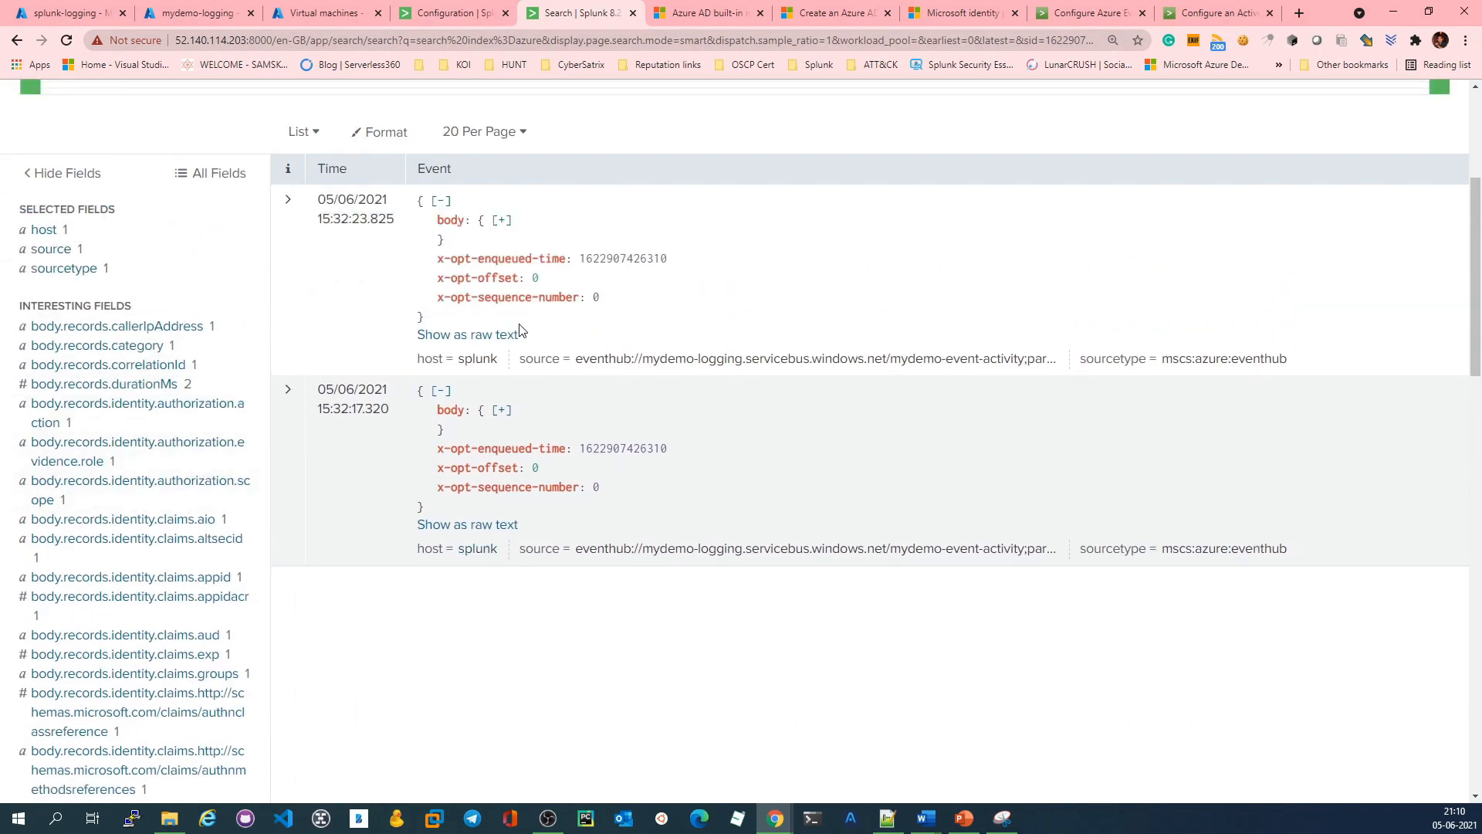
pyautogui.click(67, 233)
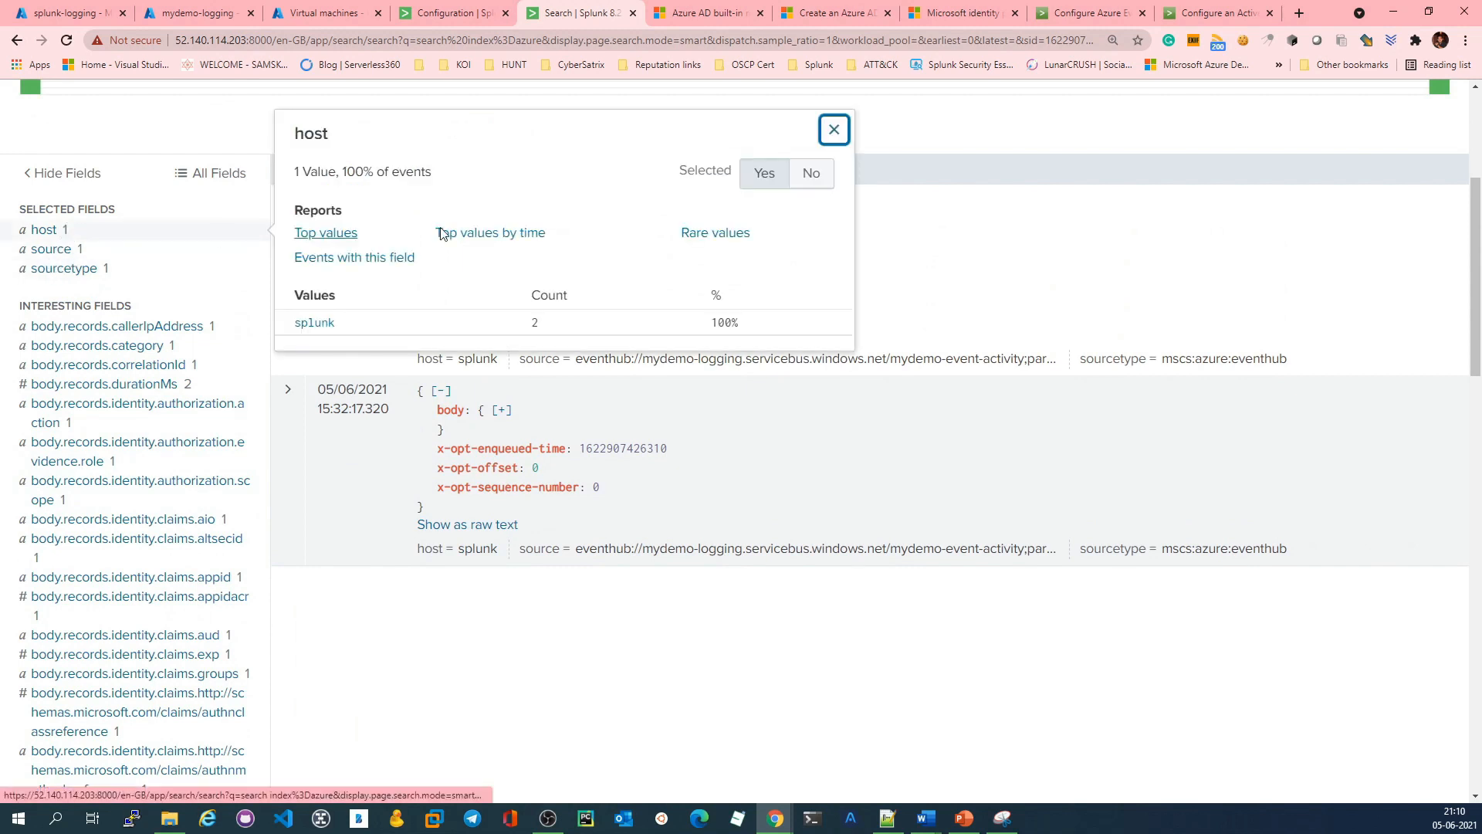
pyautogui.click(85, 250)
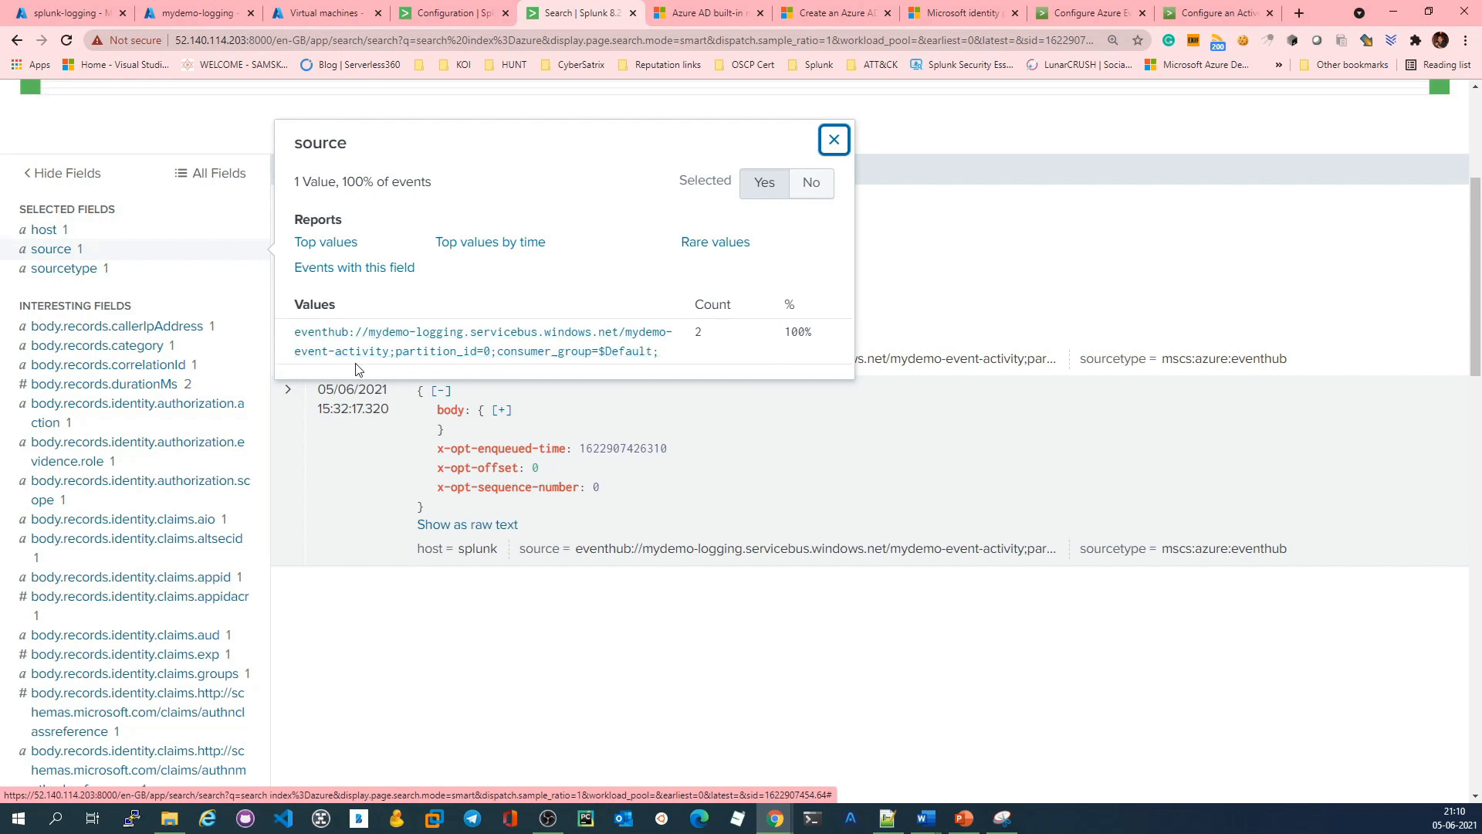
# Step: Compare the event hub listed in the mydemo-logging namespace with the source value of the Splunk events
pyautogui.click(196, 12)
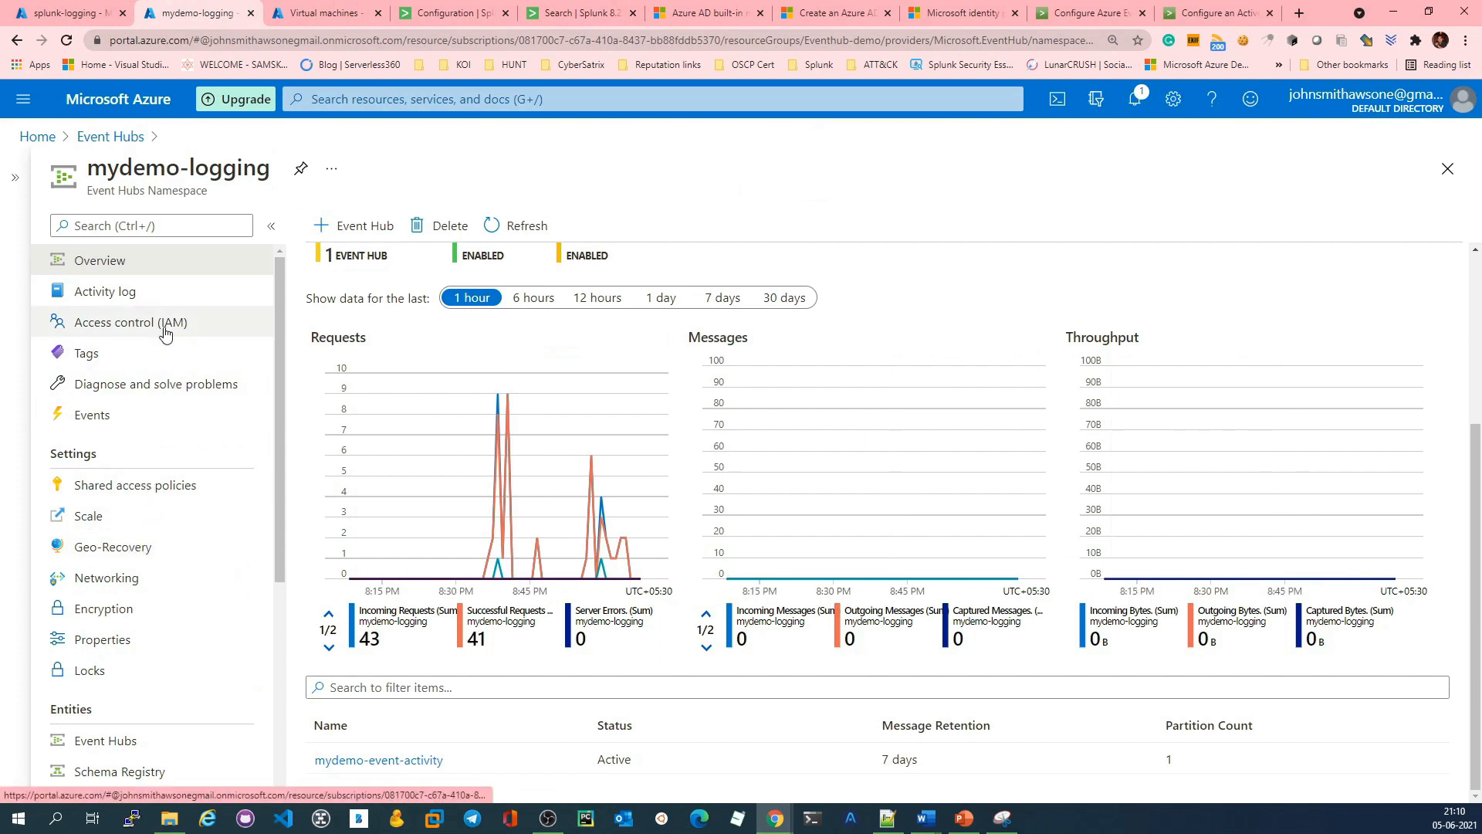
pyautogui.click(123, 739)
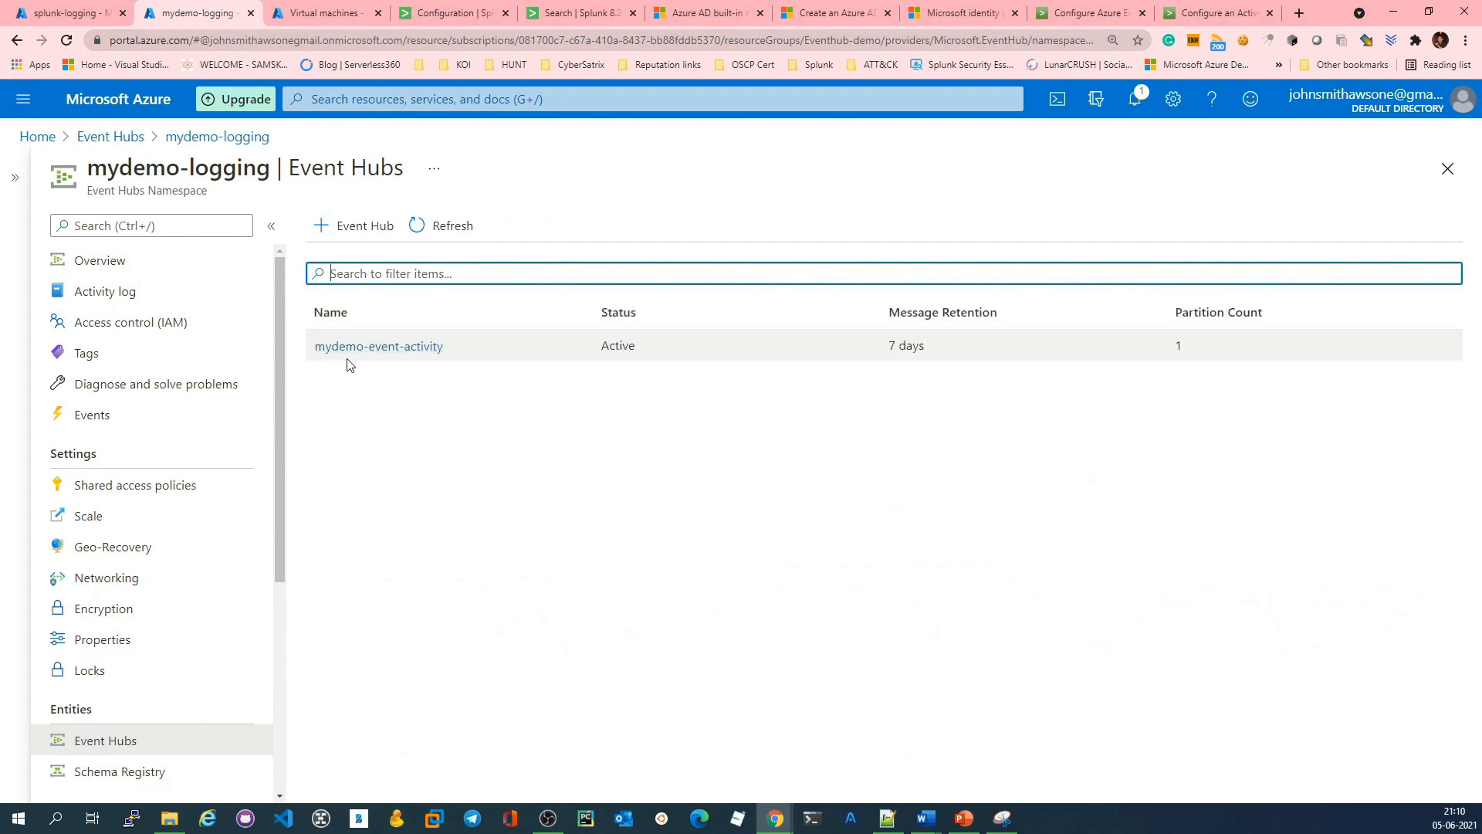
pyautogui.click(423, 10)
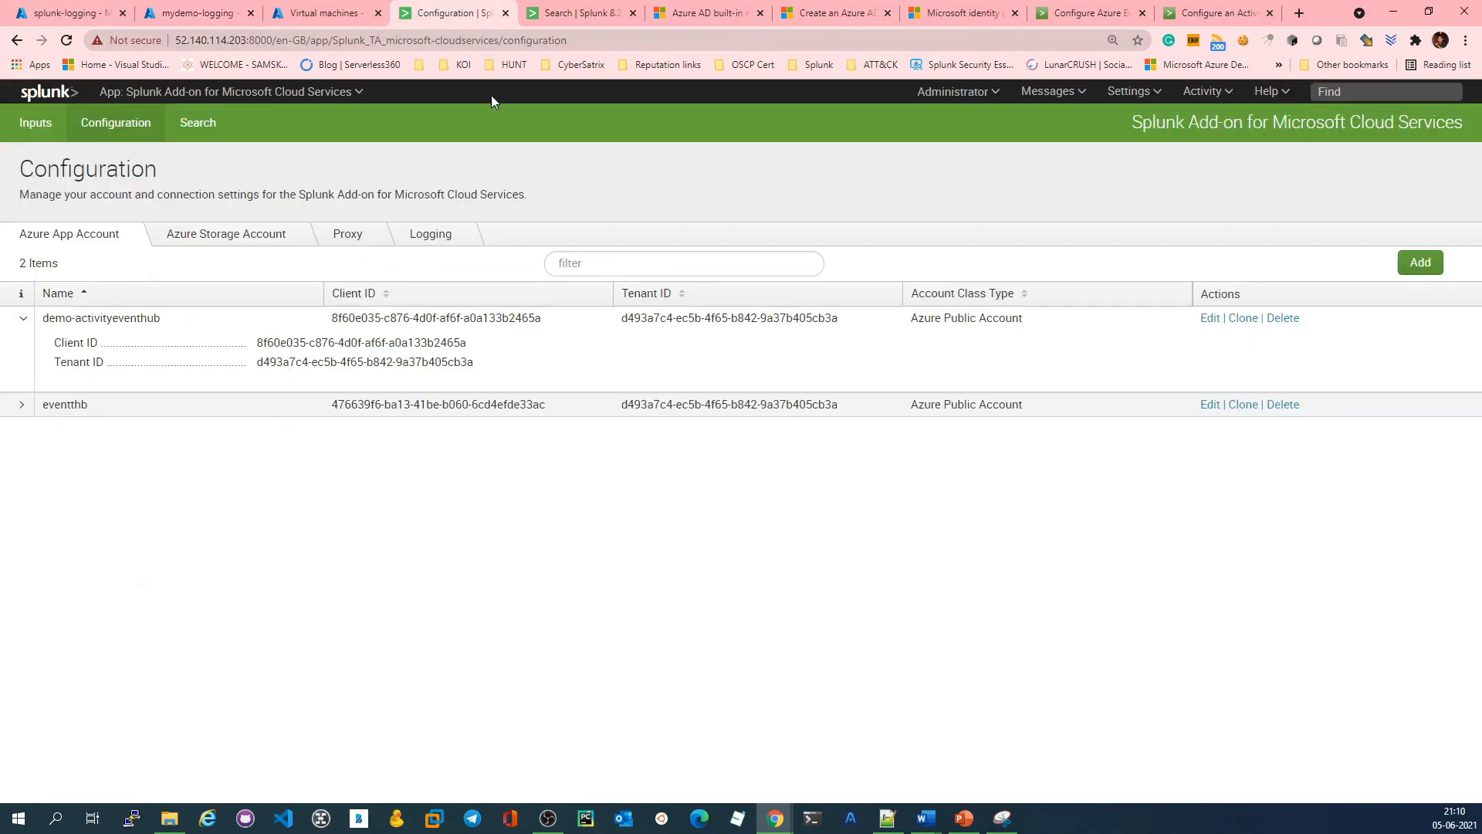
pyautogui.click(584, 15)
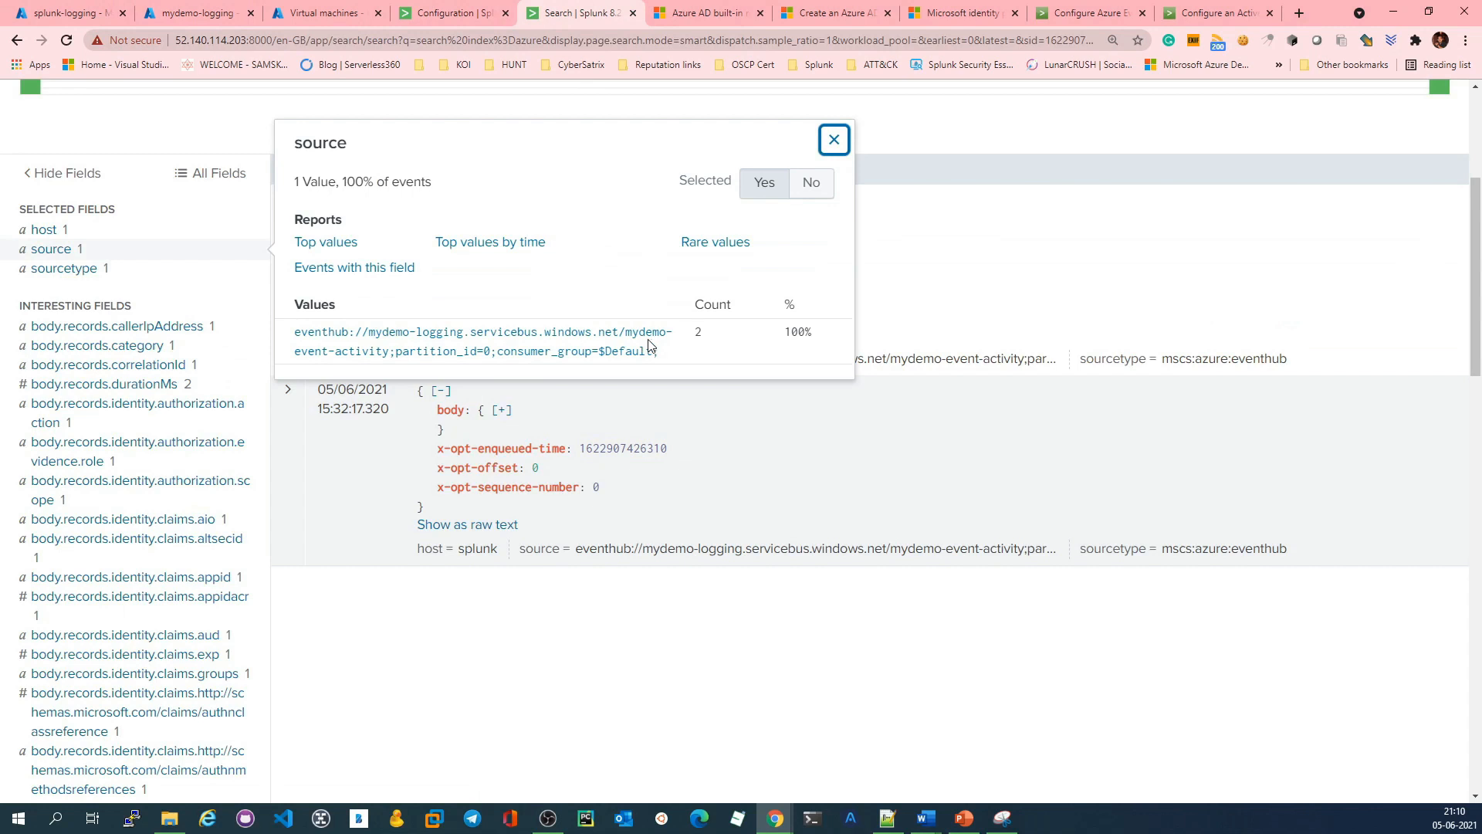
pyautogui.click(528, 665)
# Step: Search index=main over all time in Splunk and inspect the source field values of the events
pyautogui.scroll(4, 864, 625)
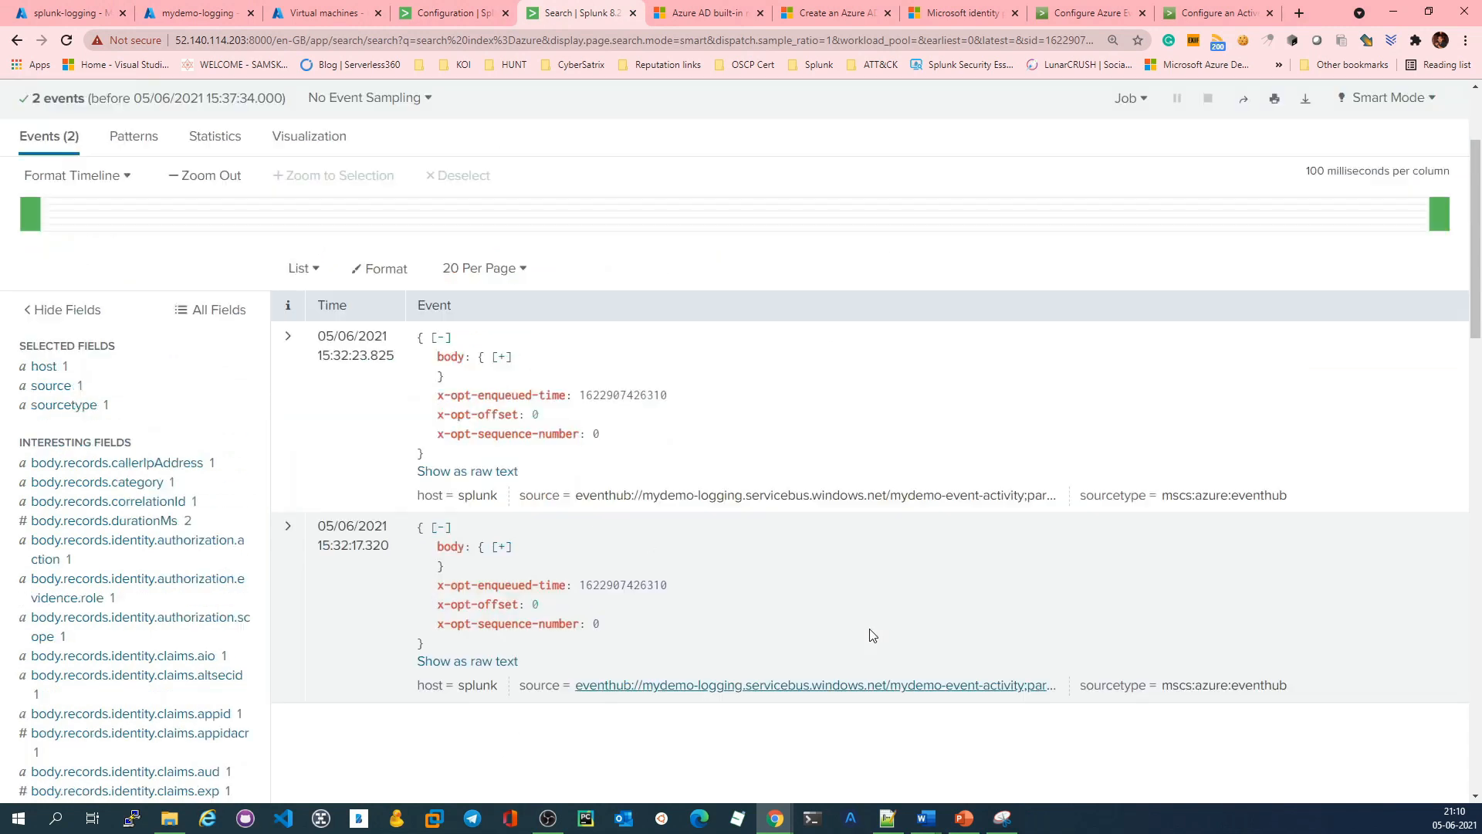
pyautogui.click(68, 233)
pyautogui.hotkey('ctrl', 'a')
pyautogui.write('index')
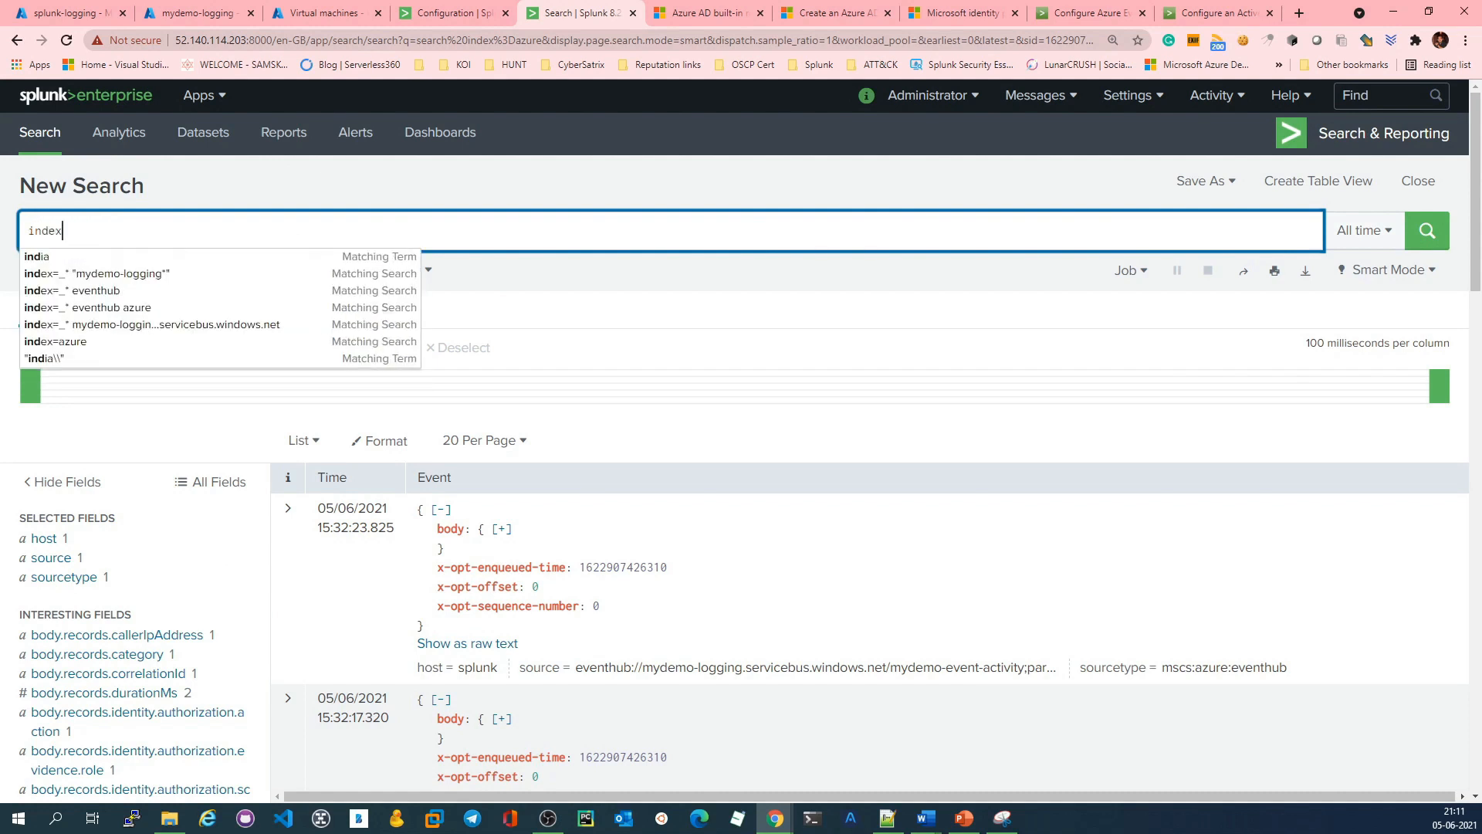
pyautogui.write('=main')
pyautogui.press('Return')
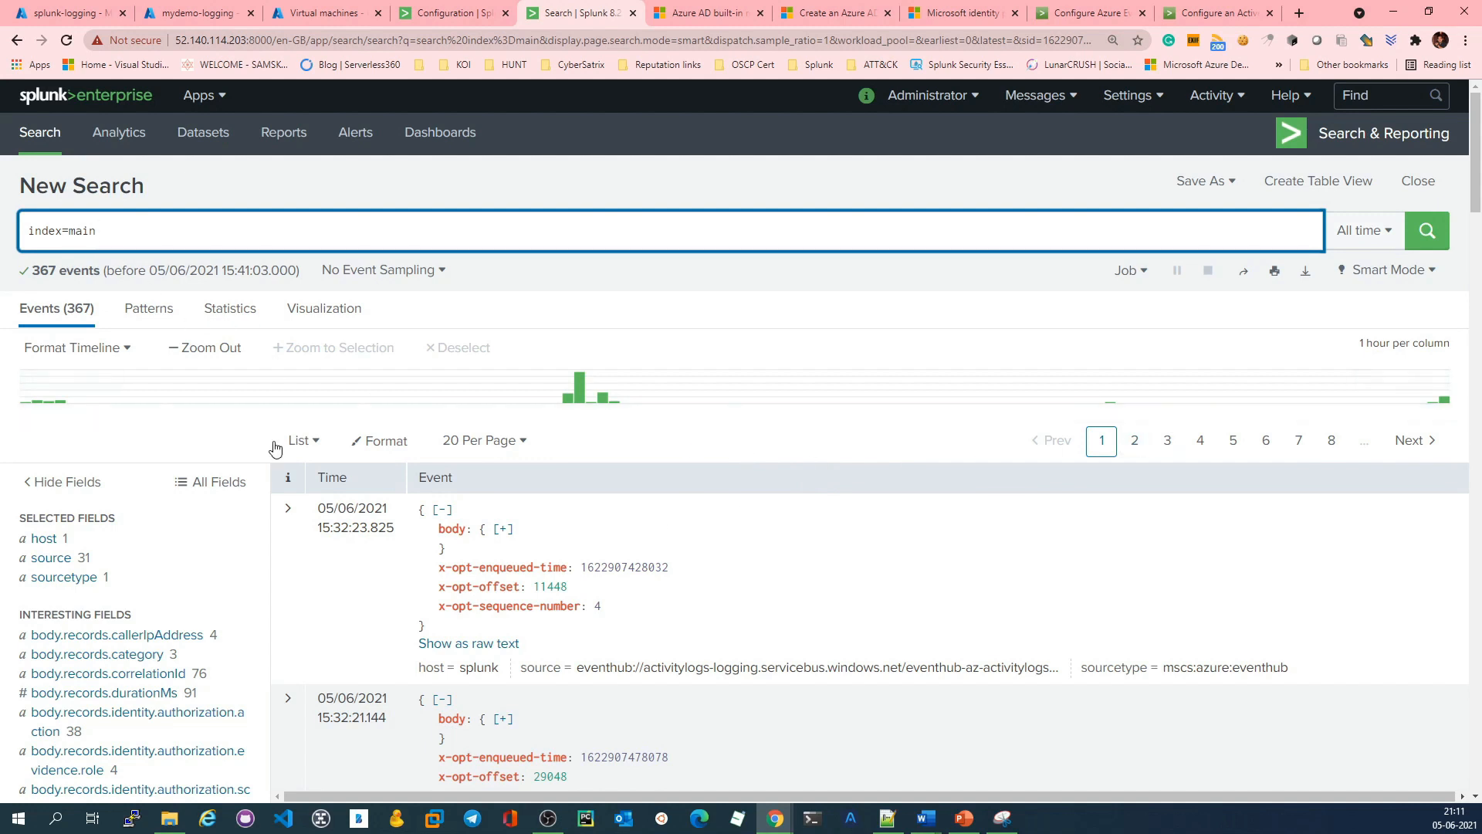
pyautogui.scroll(-2, 275, 448)
pyautogui.click(51, 403)
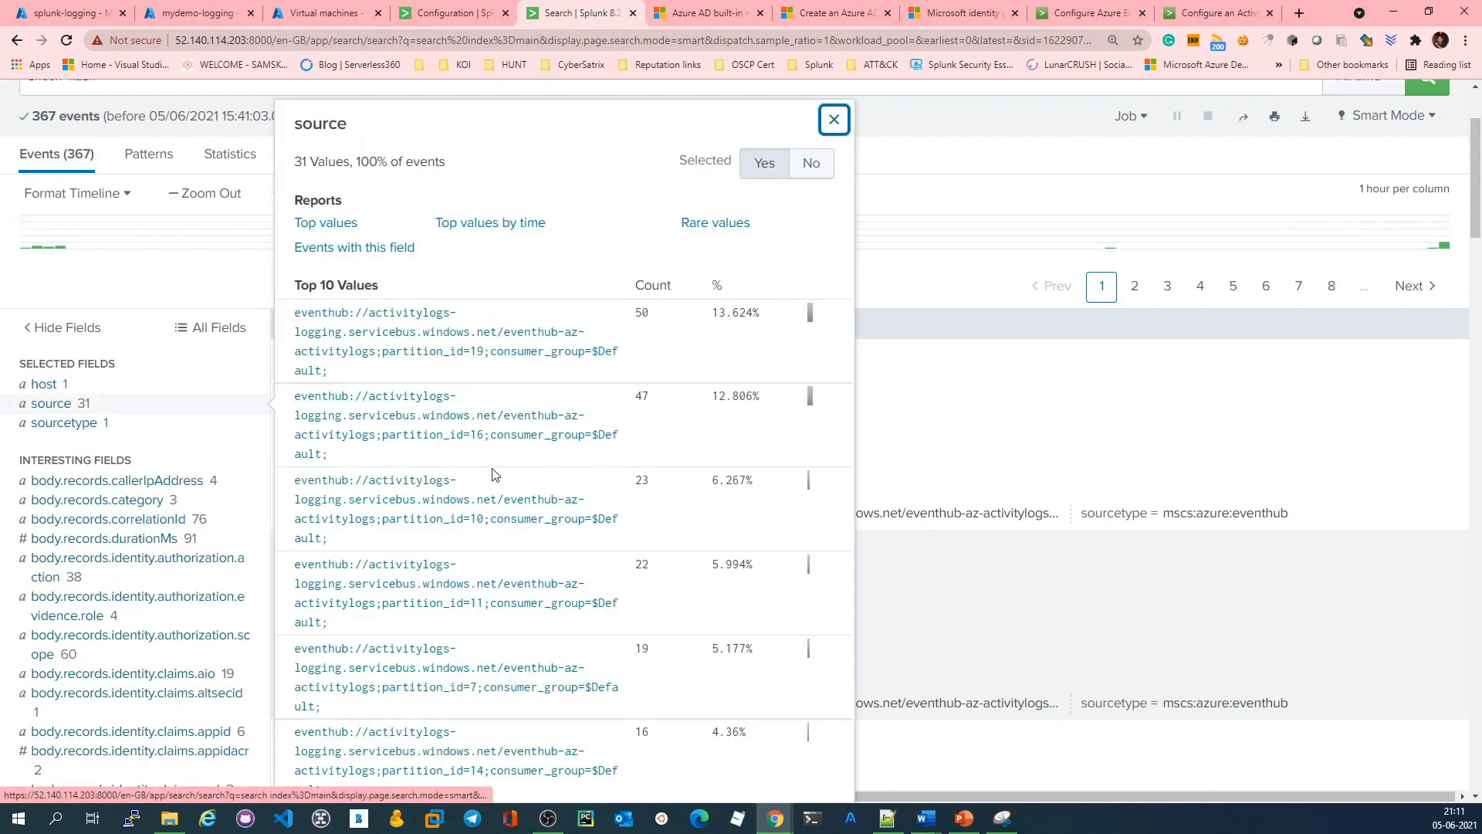
pyautogui.click(1153, 439)
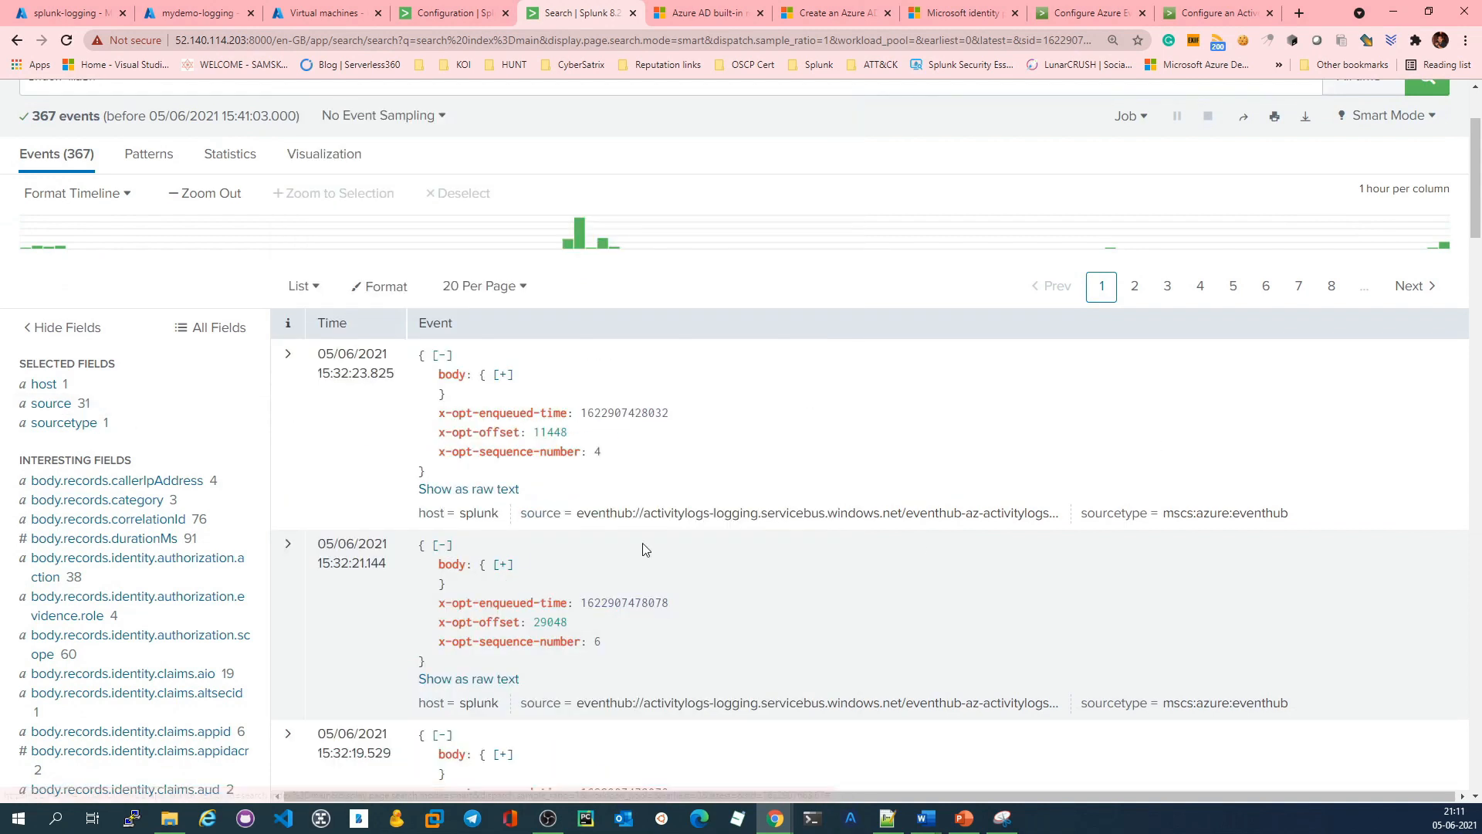
# Step: Compare the source values of the index=main events with the Event Hubs namespaces listed in the Azure portal, then return to the Splunk results
pyautogui.click(90, 403)
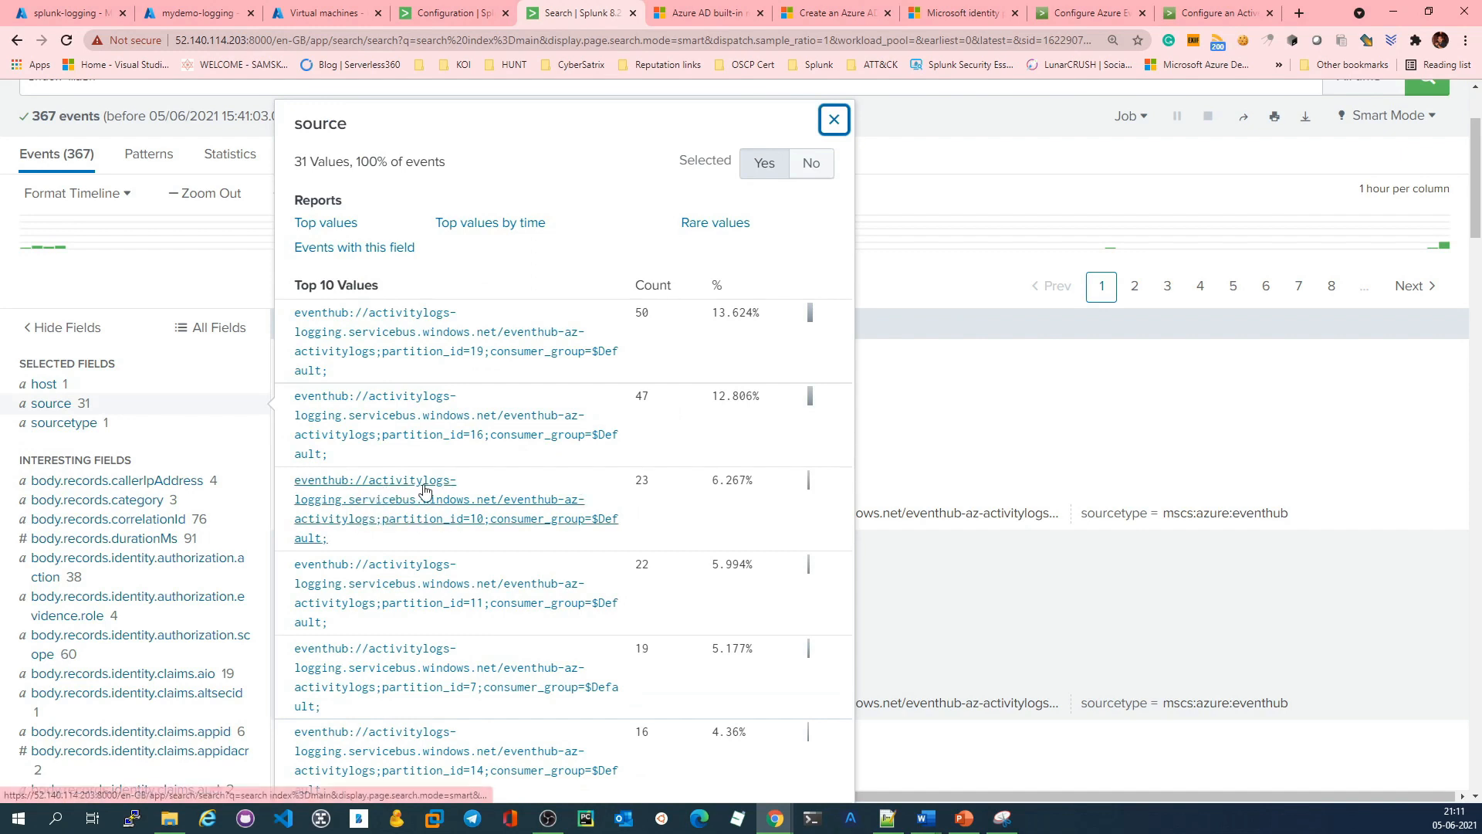
pyautogui.click(182, 11)
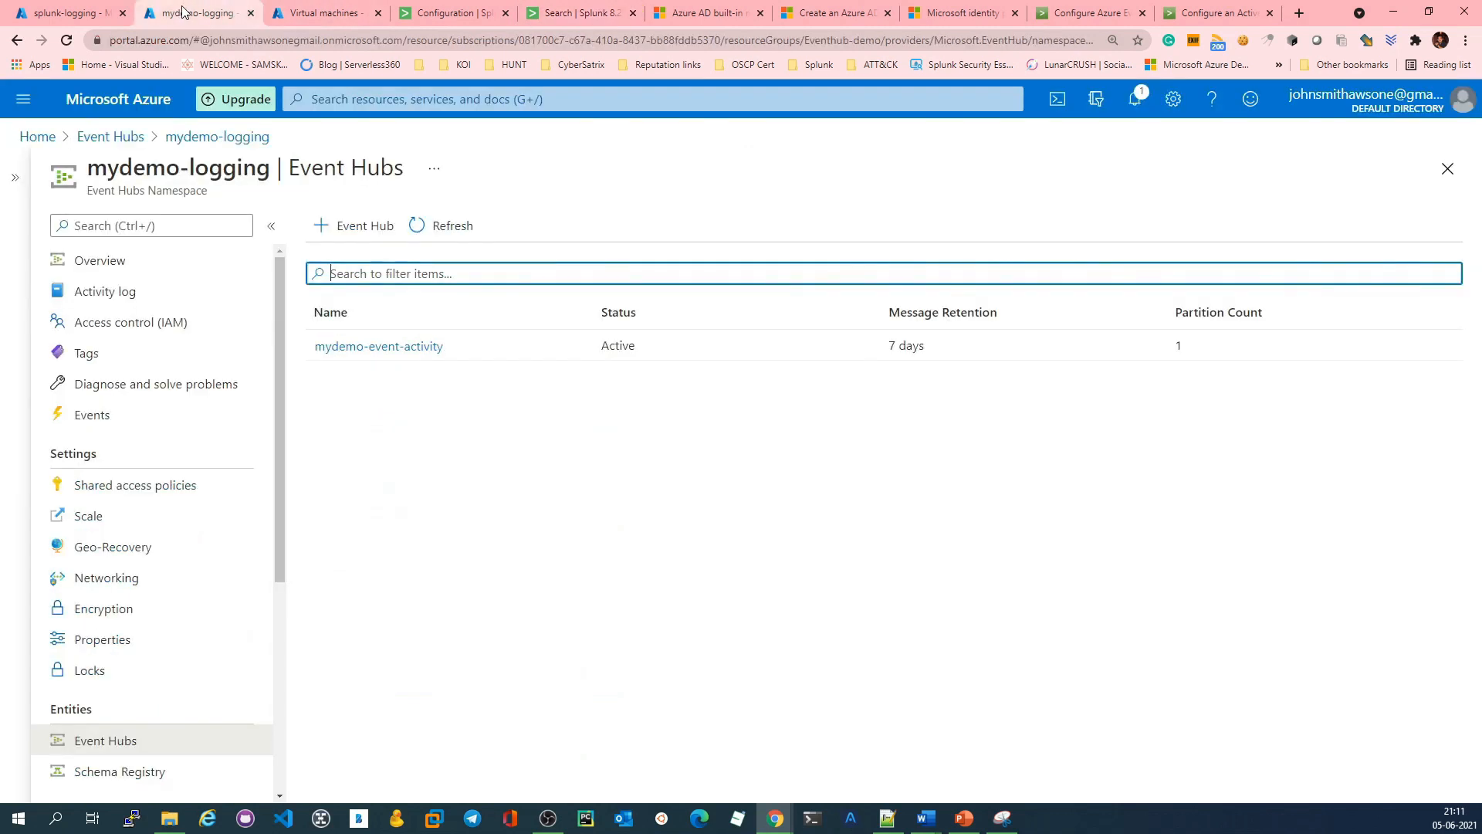
pyautogui.click(141, 139)
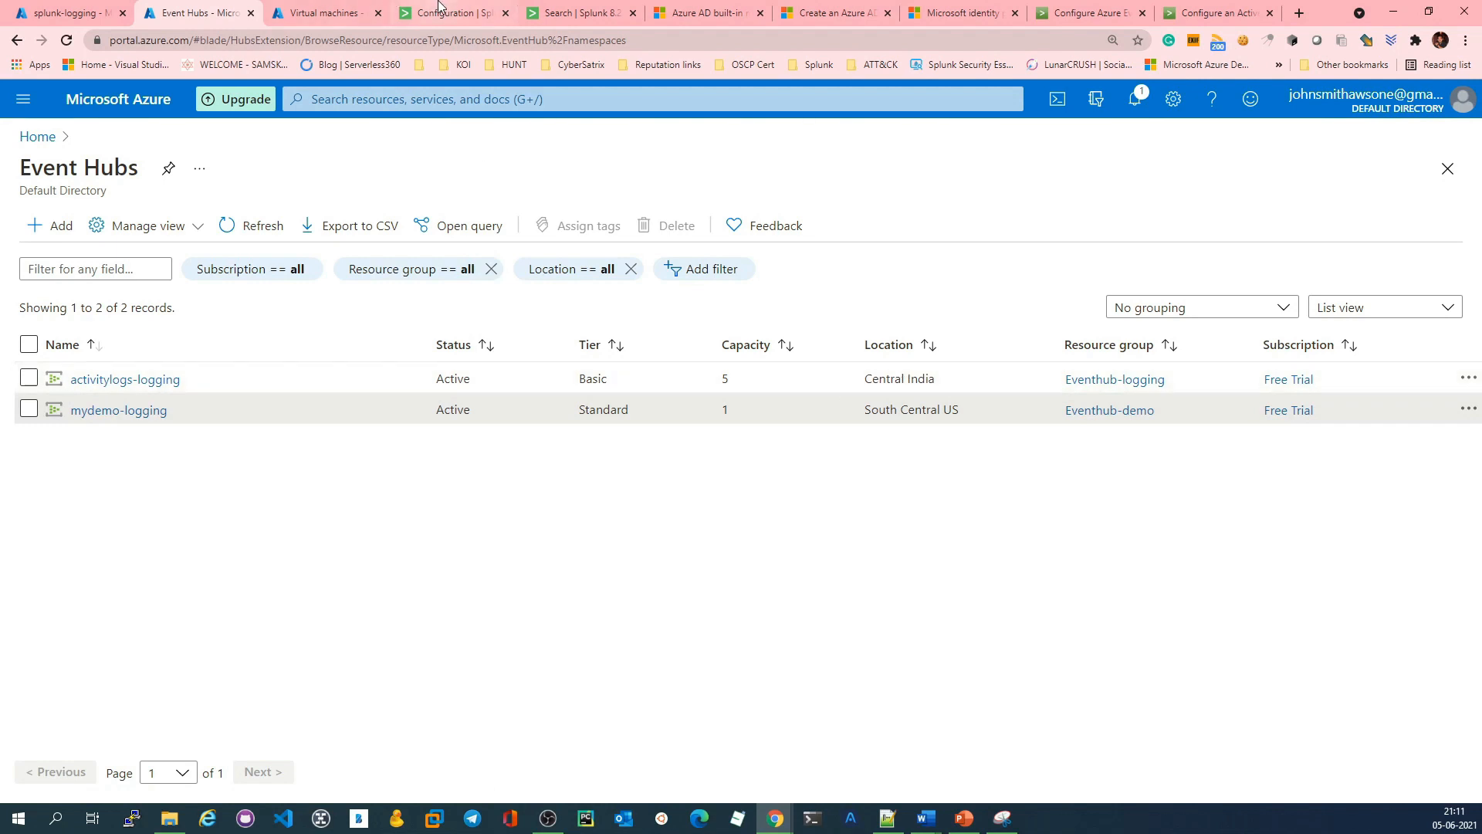
pyautogui.click(575, 10)
pyautogui.click(1086, 385)
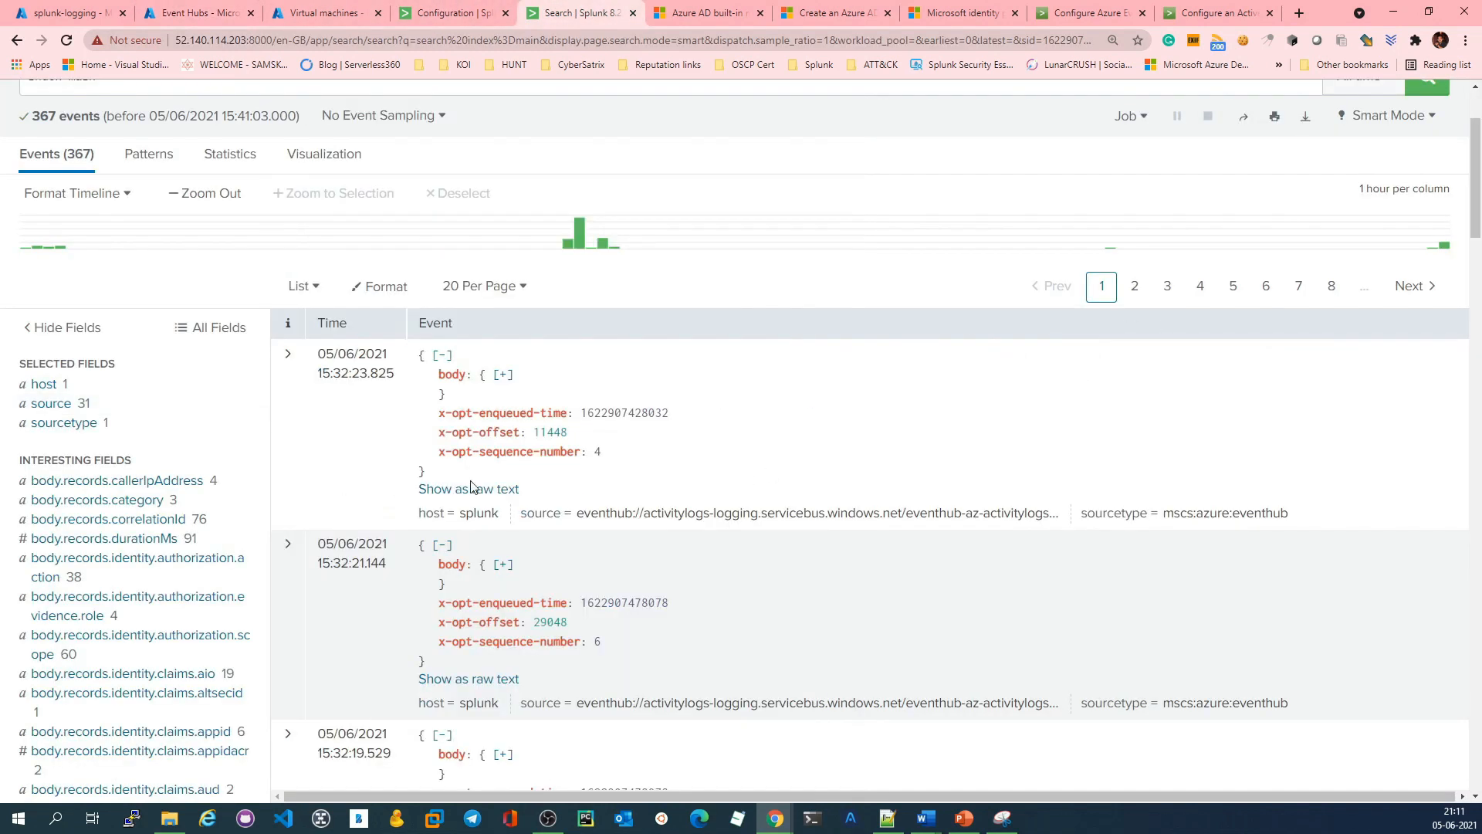
# Step: Search index=azure over all time and look through the returned events and their source values
pyautogui.scroll(-10, 473, 486)
pyautogui.scroll(15, 644, 480)
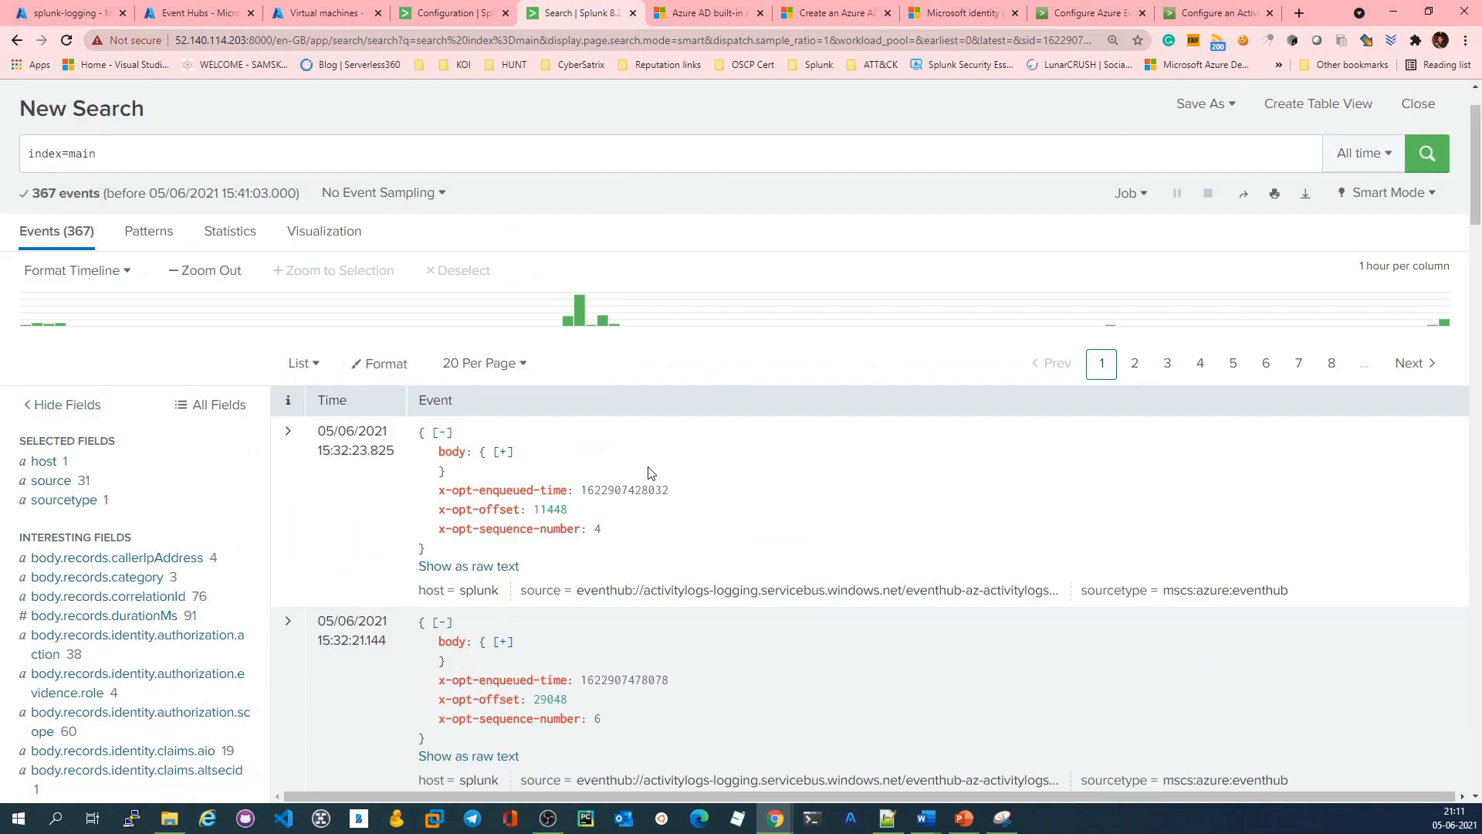
pyautogui.doubleClick(75, 229)
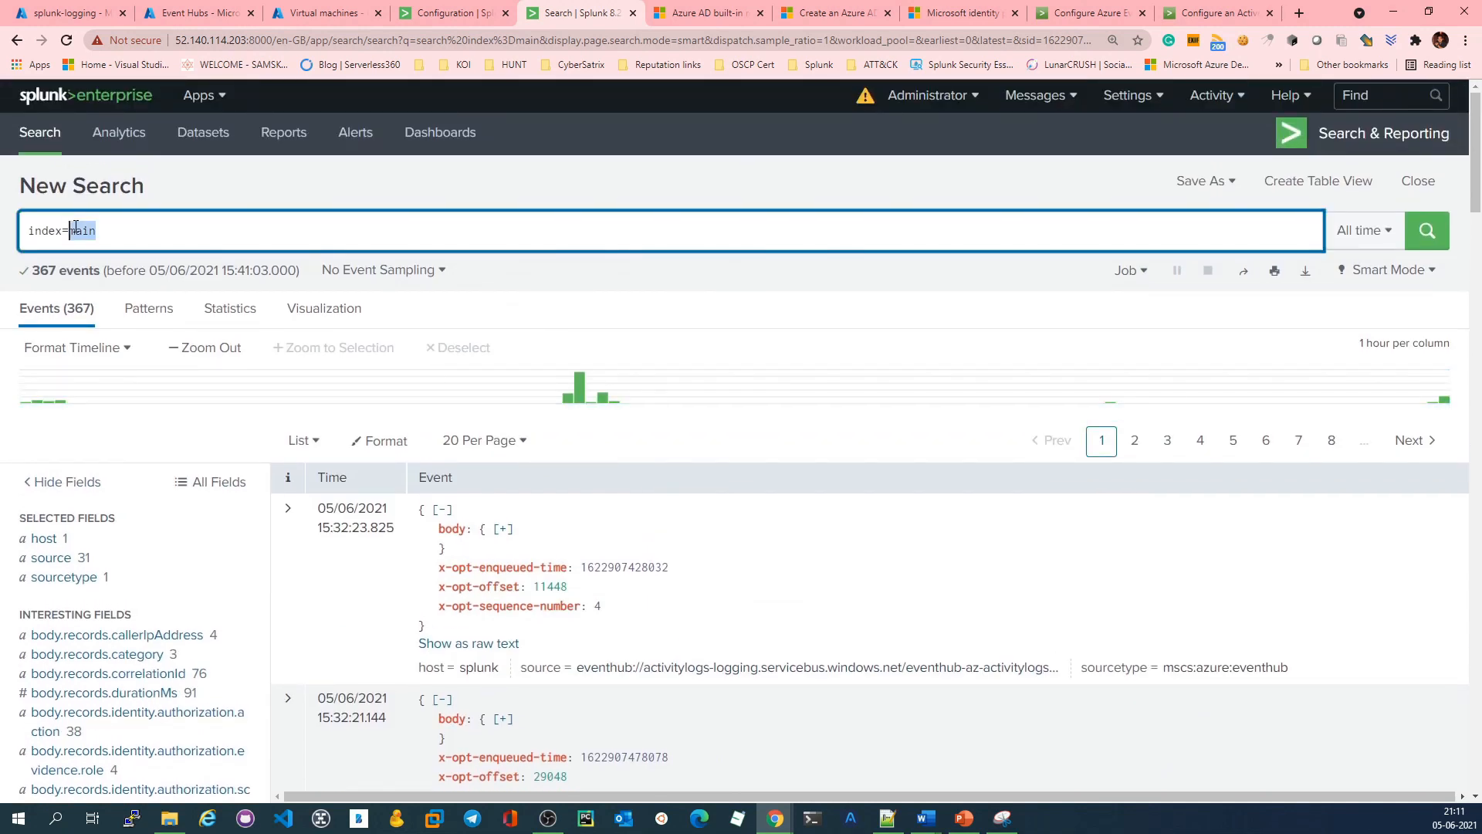
pyautogui.write('azure')
pyautogui.press('Return')
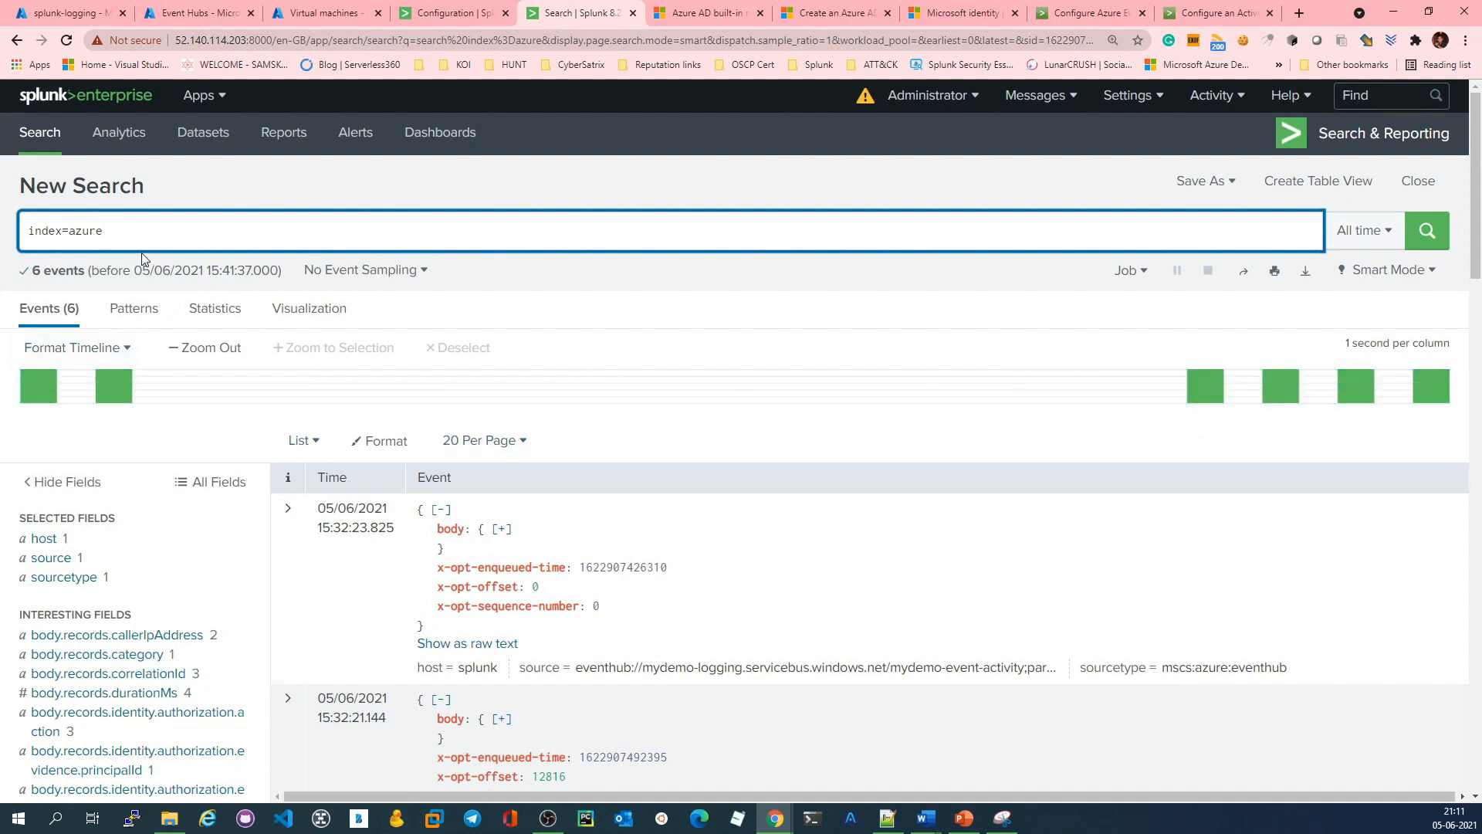
pyautogui.moveTo(142, 248); pyautogui.dragTo(6, 232)
pyautogui.scroll(-10, 668, 587)
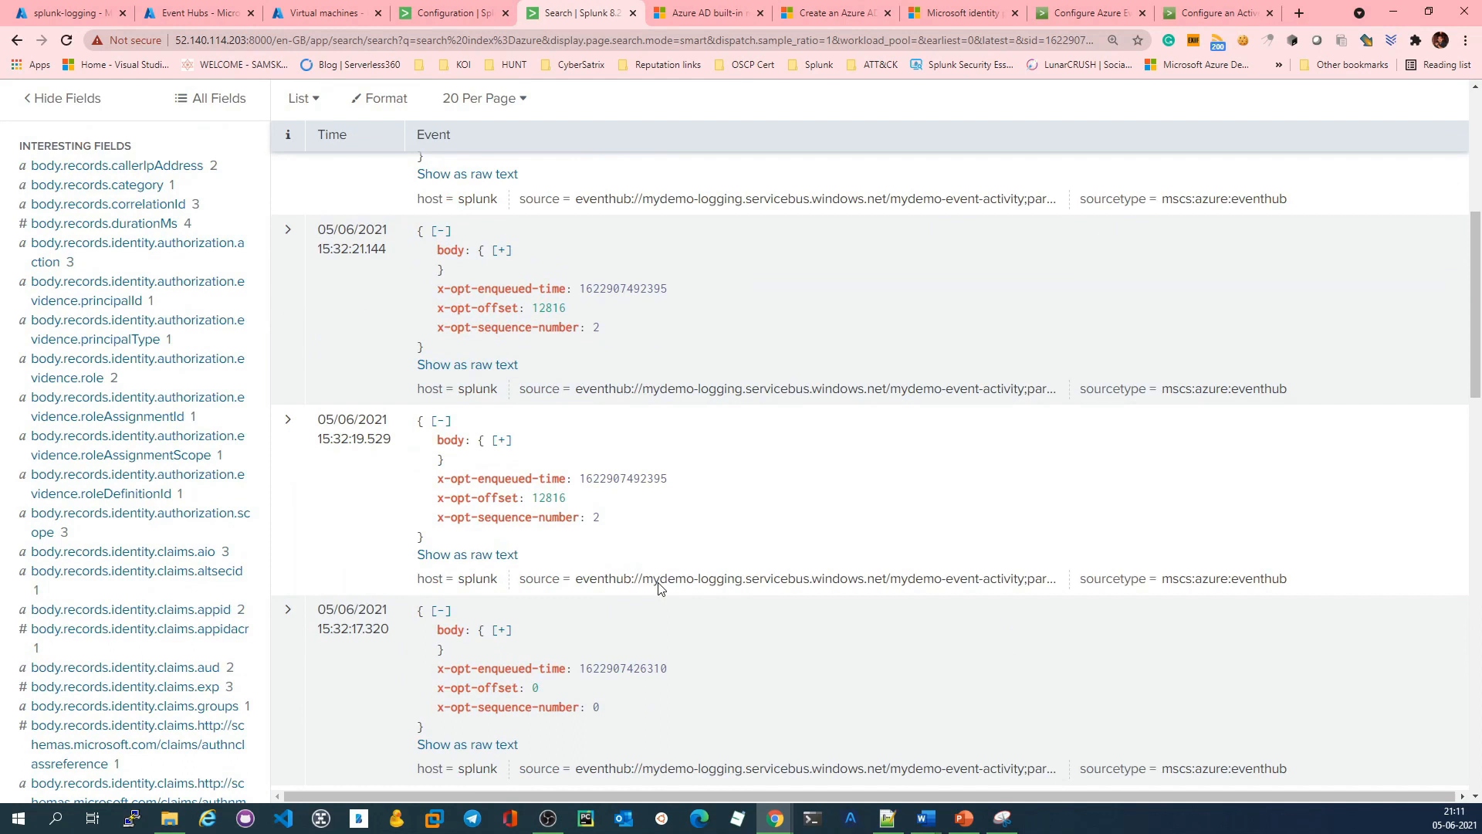
pyautogui.scroll(10, 668, 587)
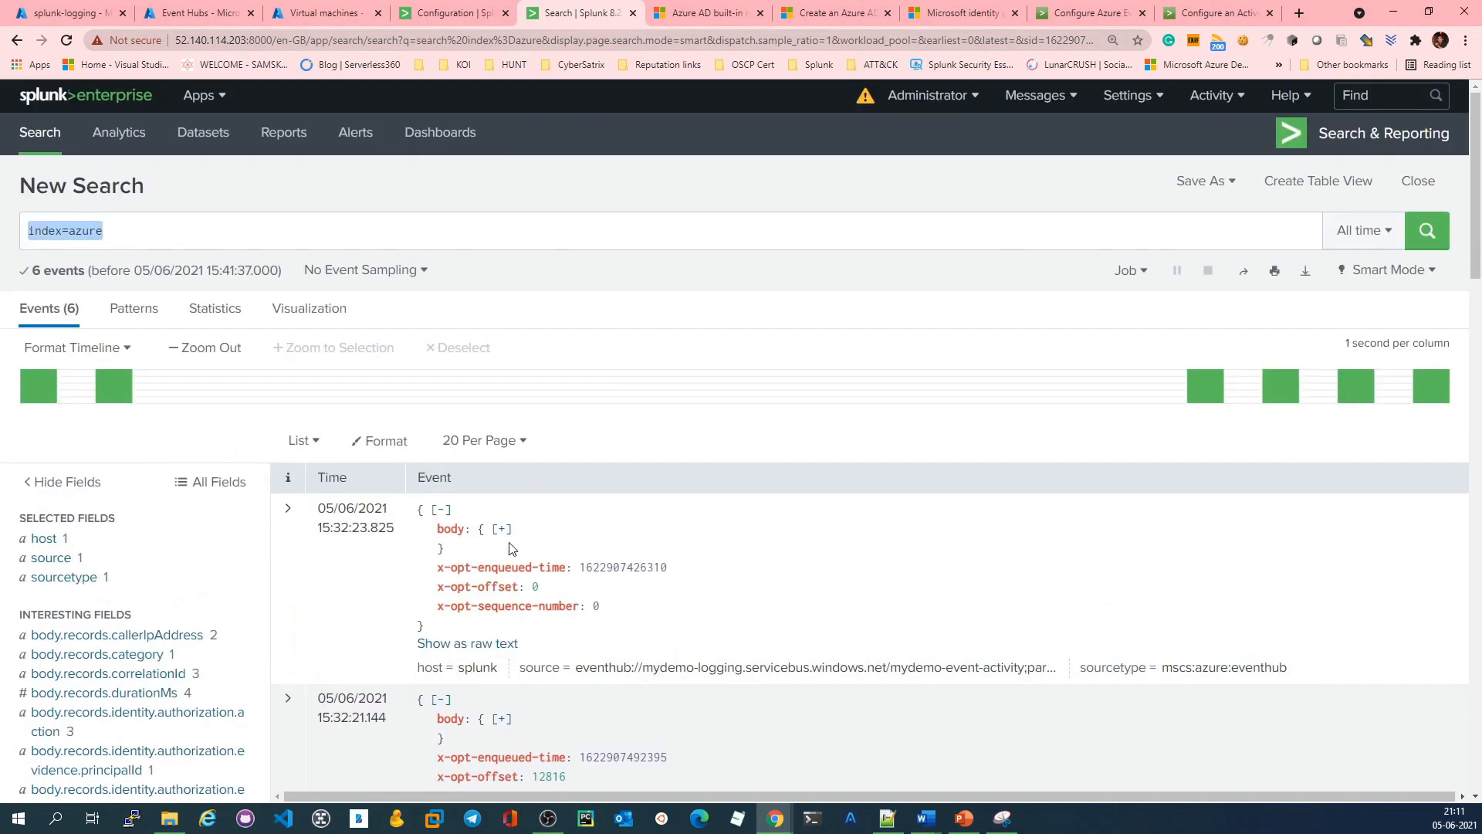
# Step: Expand the body and records of the first index=azure event and examine its role location, caller IP address and other activity log fields
pyautogui.scroll(-3, 206, 610)
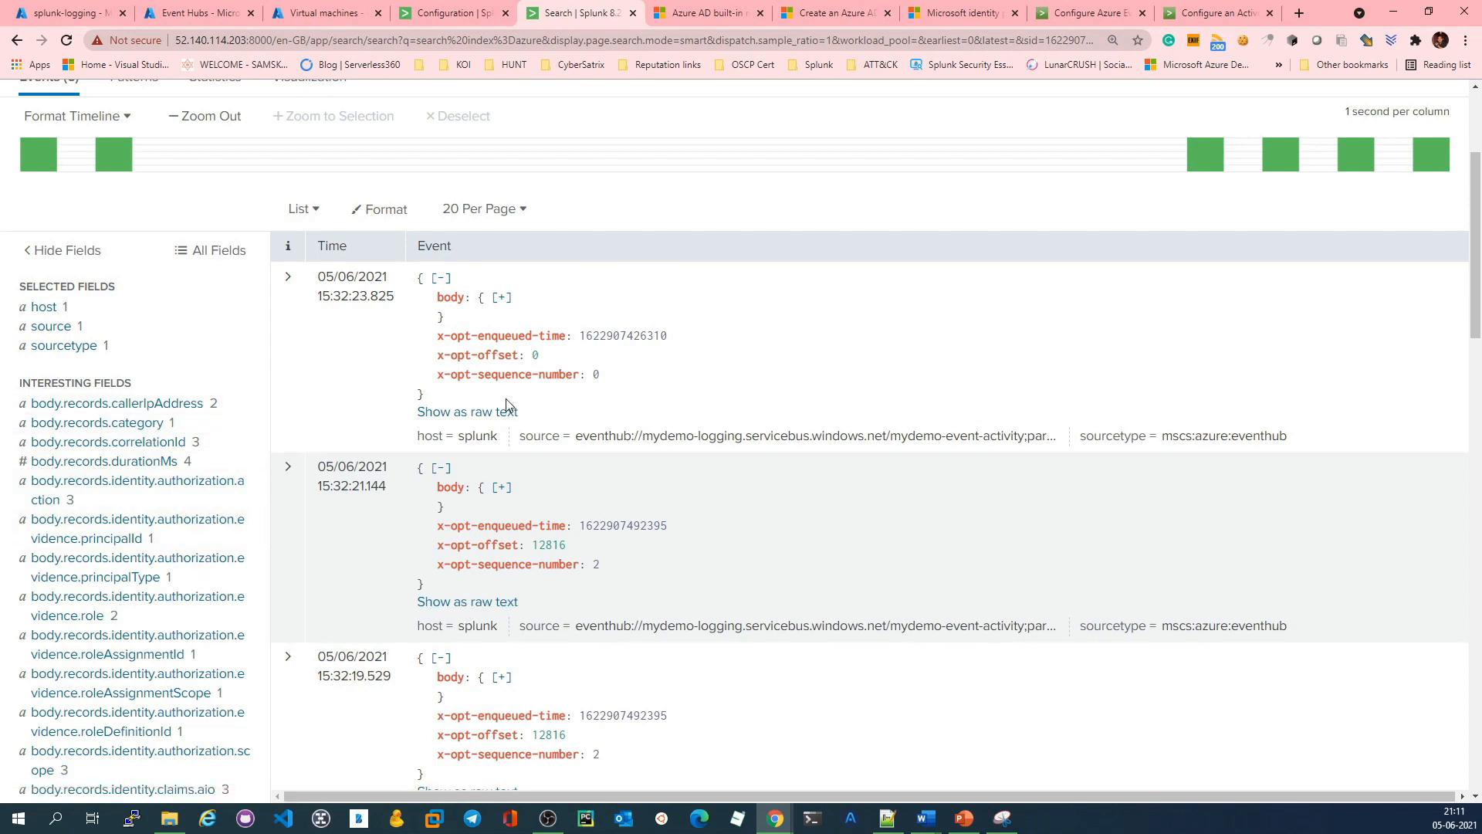
pyautogui.click(501, 296)
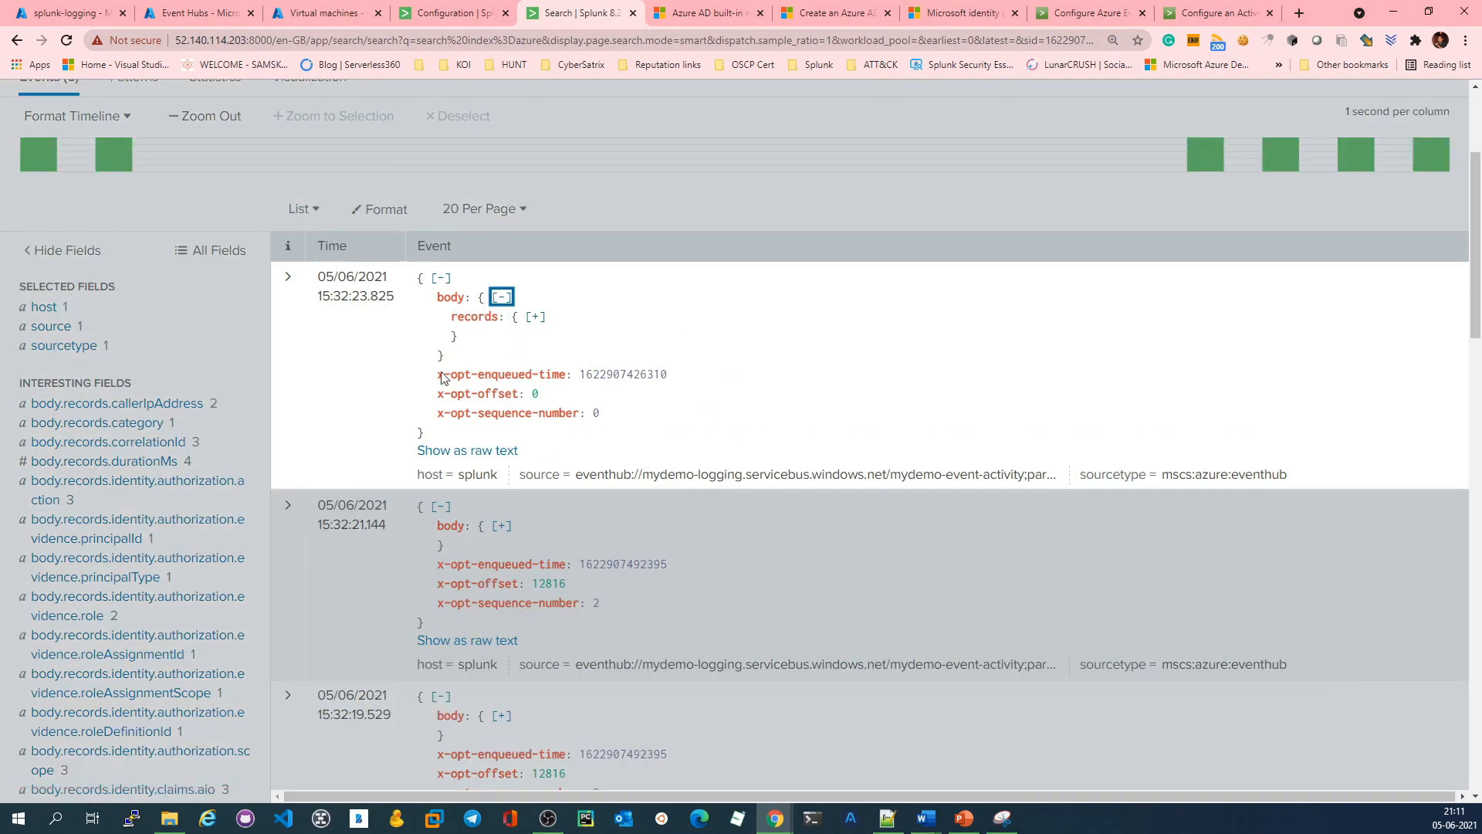
pyautogui.click(535, 316)
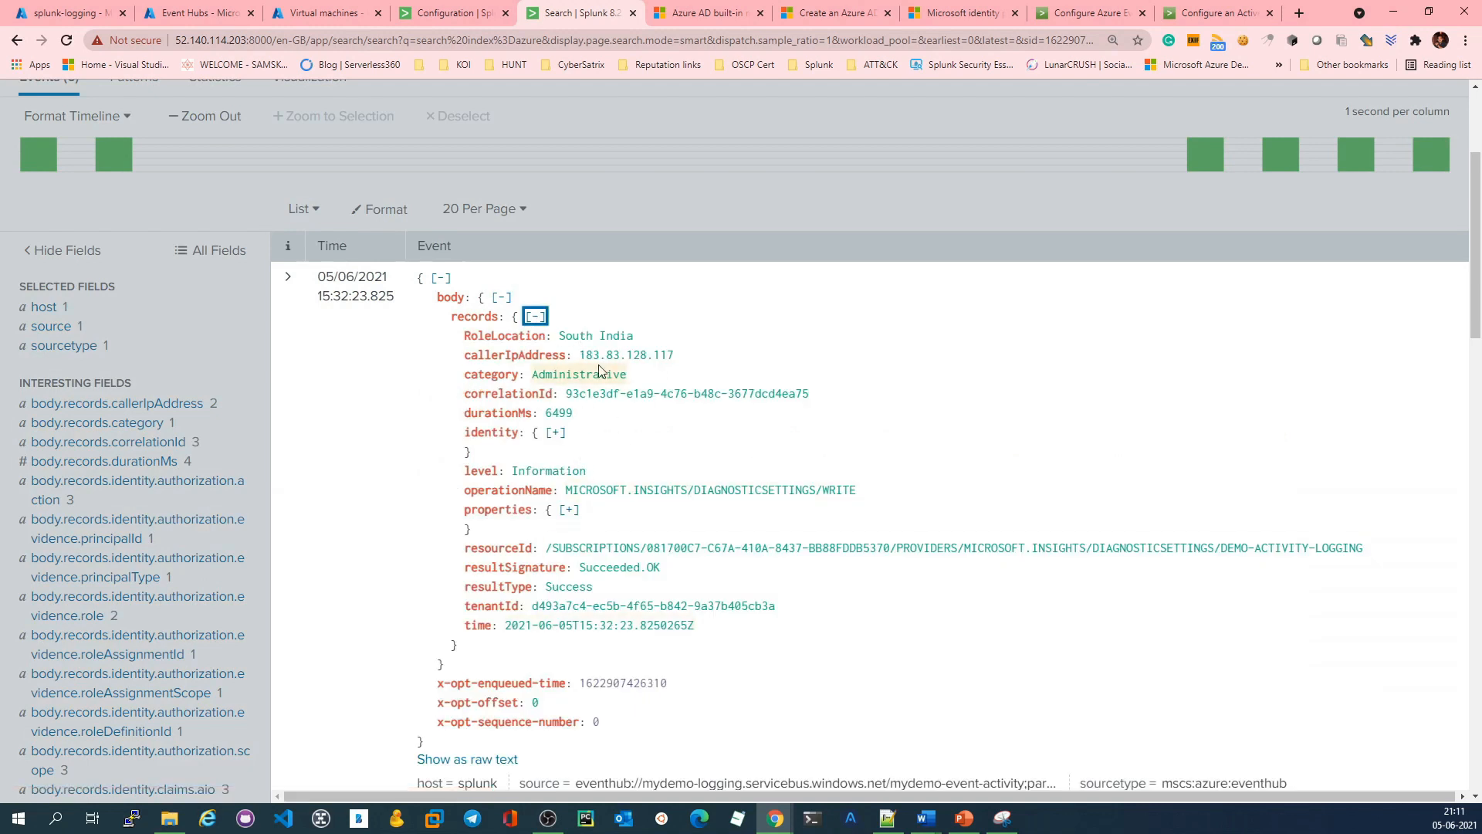
pyautogui.moveTo(560, 336); pyautogui.dragTo(668, 330)
pyautogui.moveTo(580, 355); pyautogui.dragTo(743, 354)
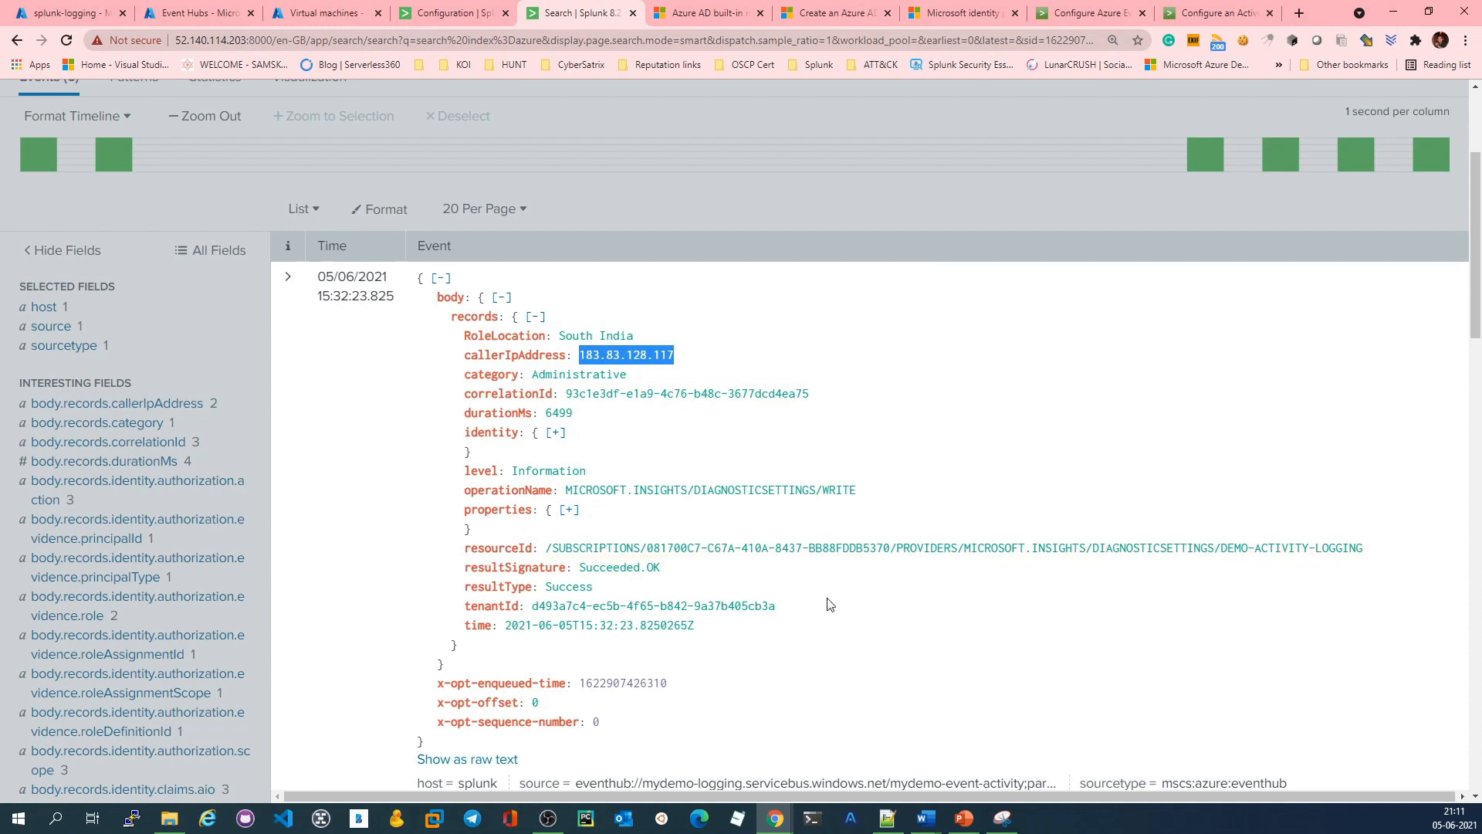
pyautogui.scroll(3, 832, 605)
pyautogui.scroll(-5, 834, 609)
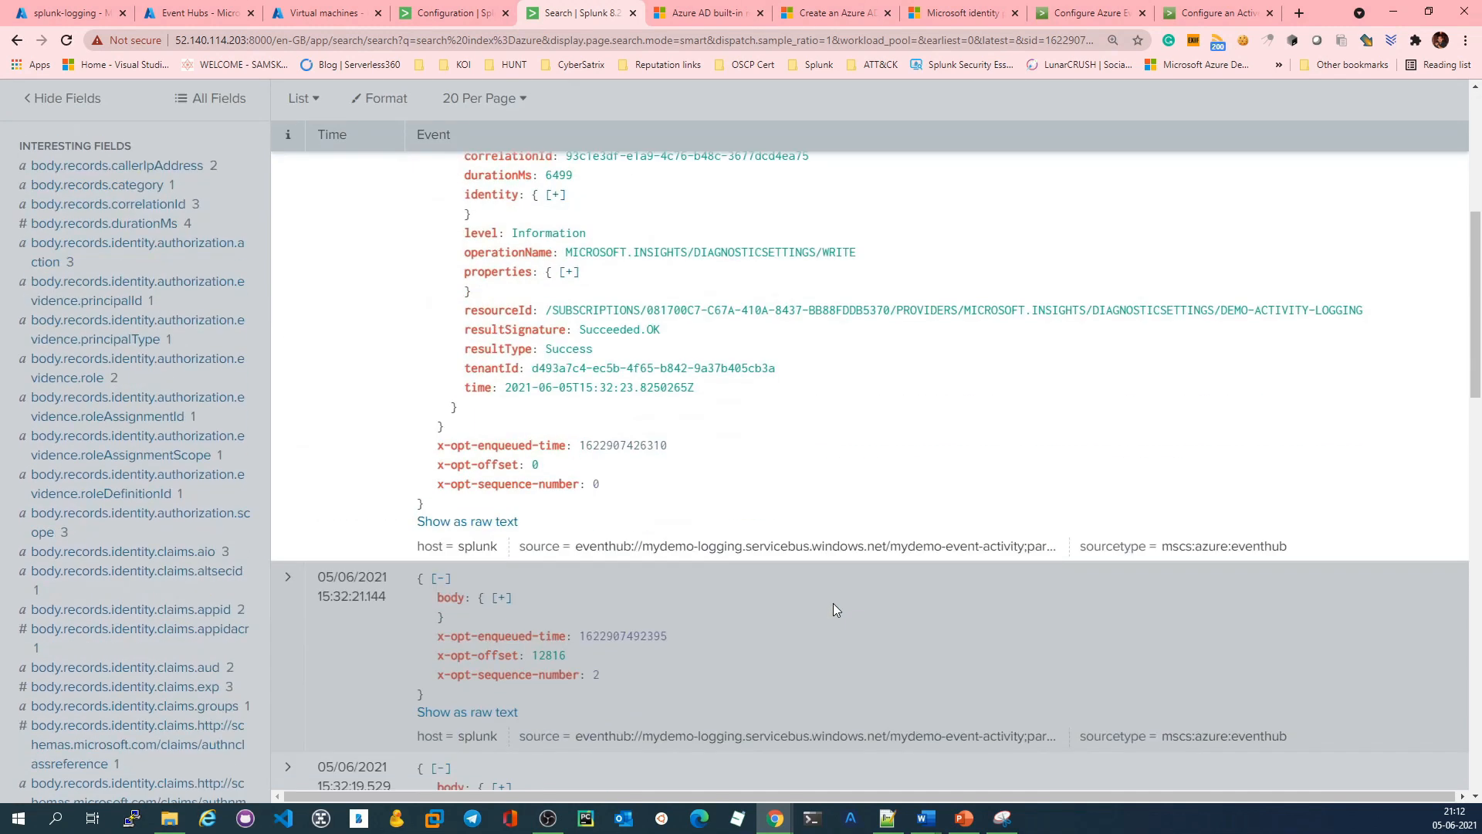
pyautogui.scroll(5, 832, 604)
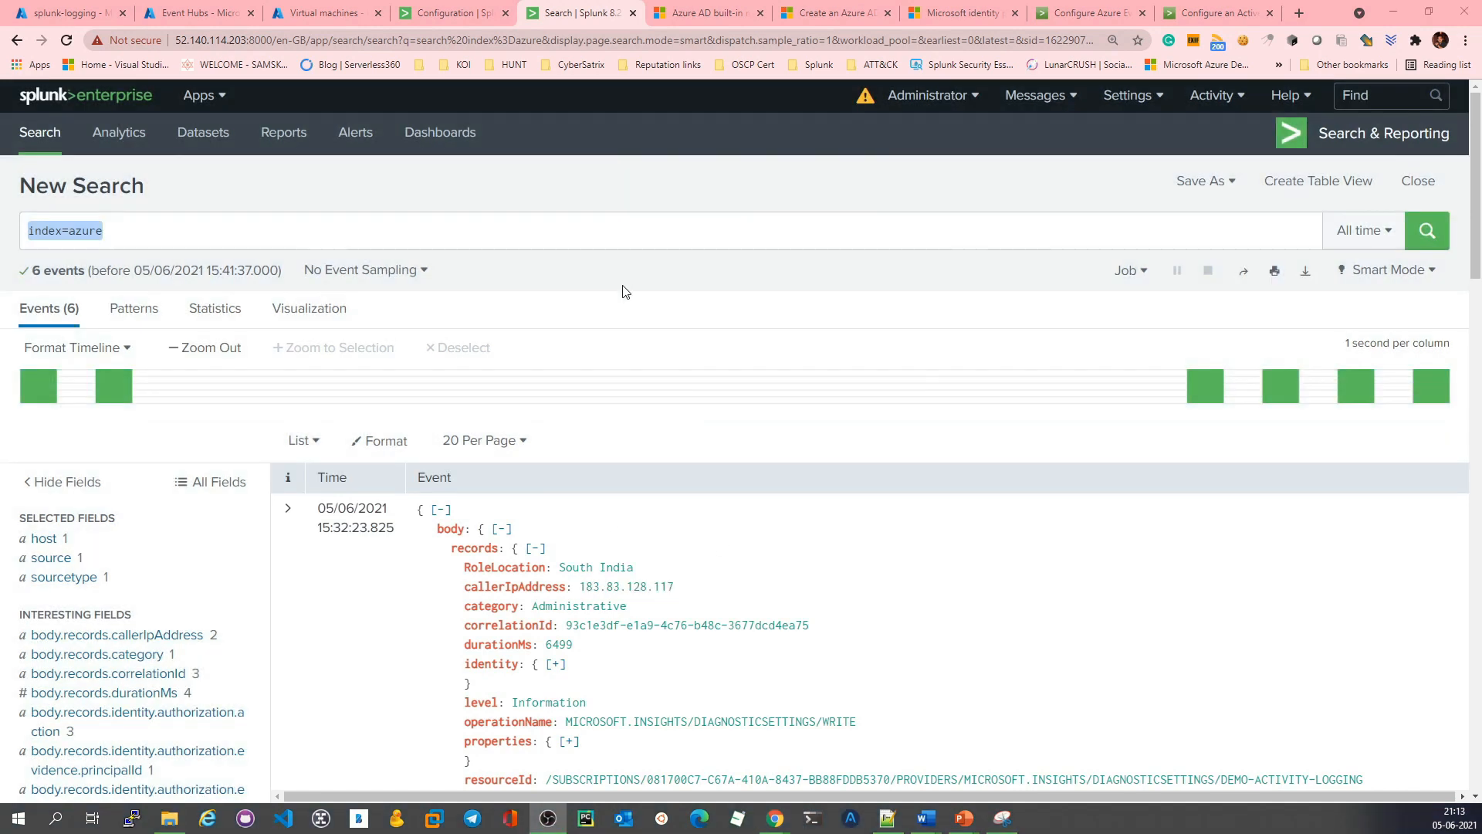
# Step: Review the introduction and the All roles table in the Microsoft documentation on Azure AD built-in roles
pyautogui.click(702, 6)
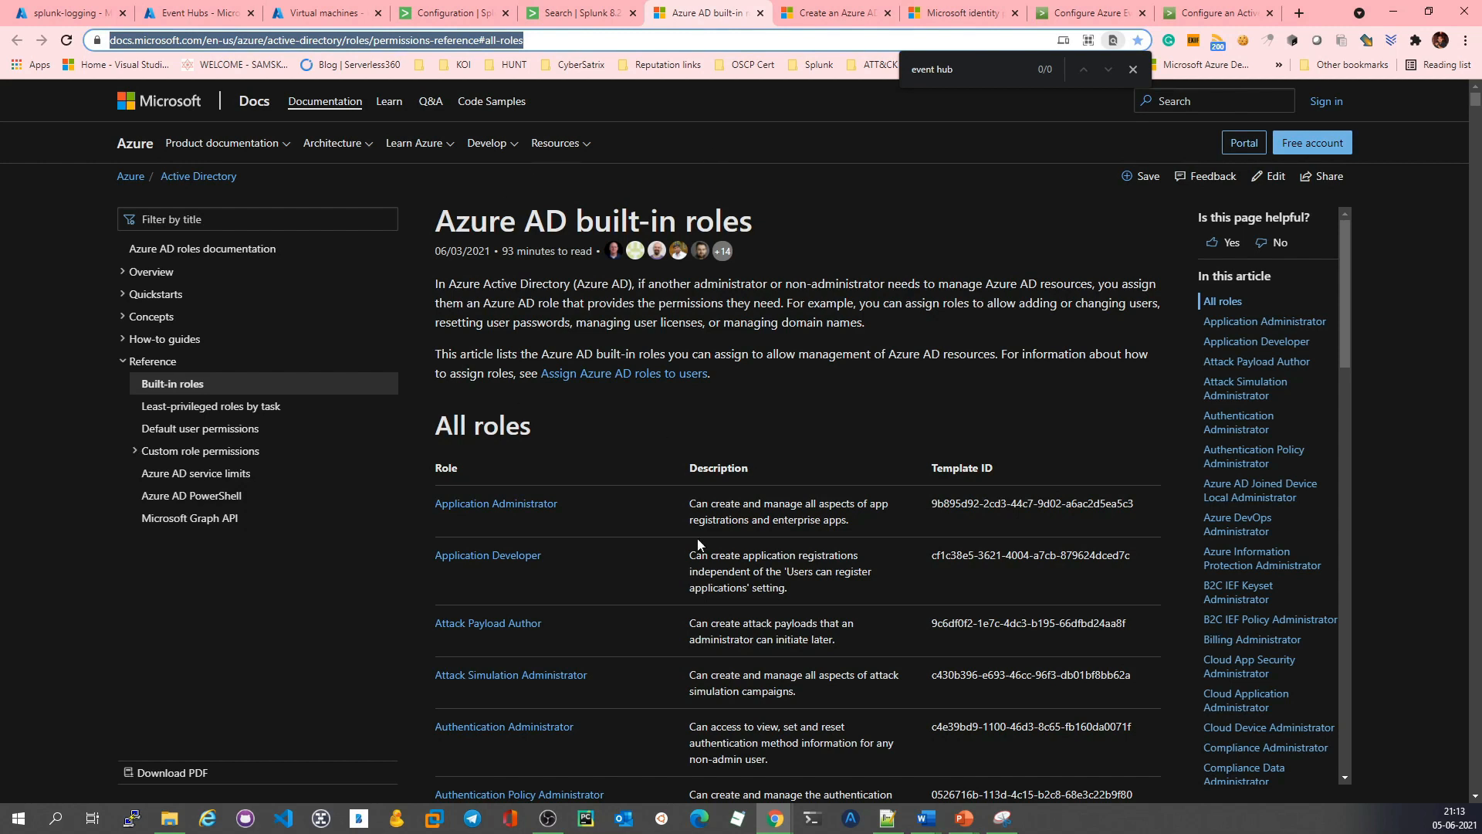
pyautogui.click(760, 217)
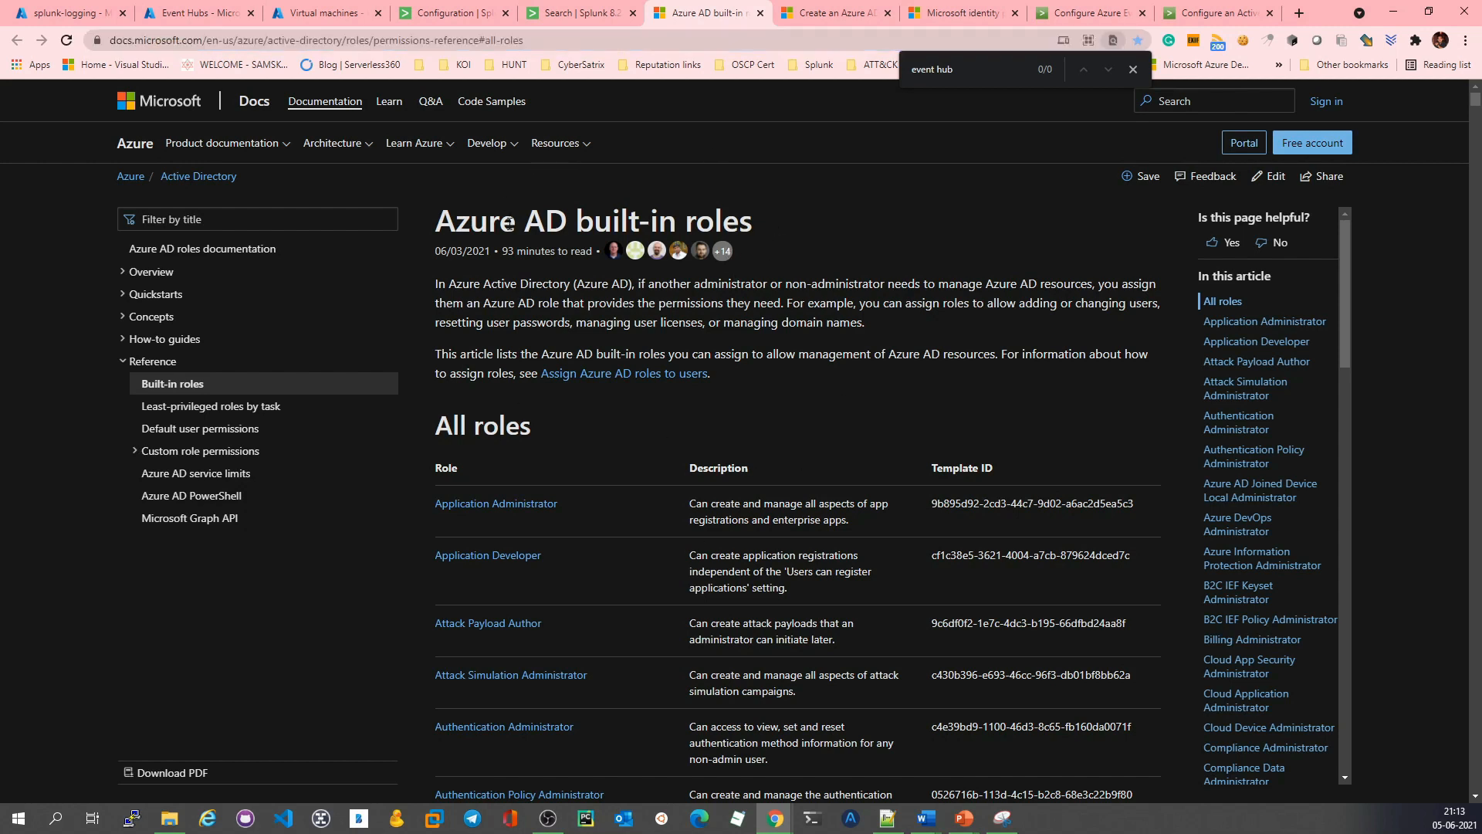
pyautogui.scroll(-6, 637, 511)
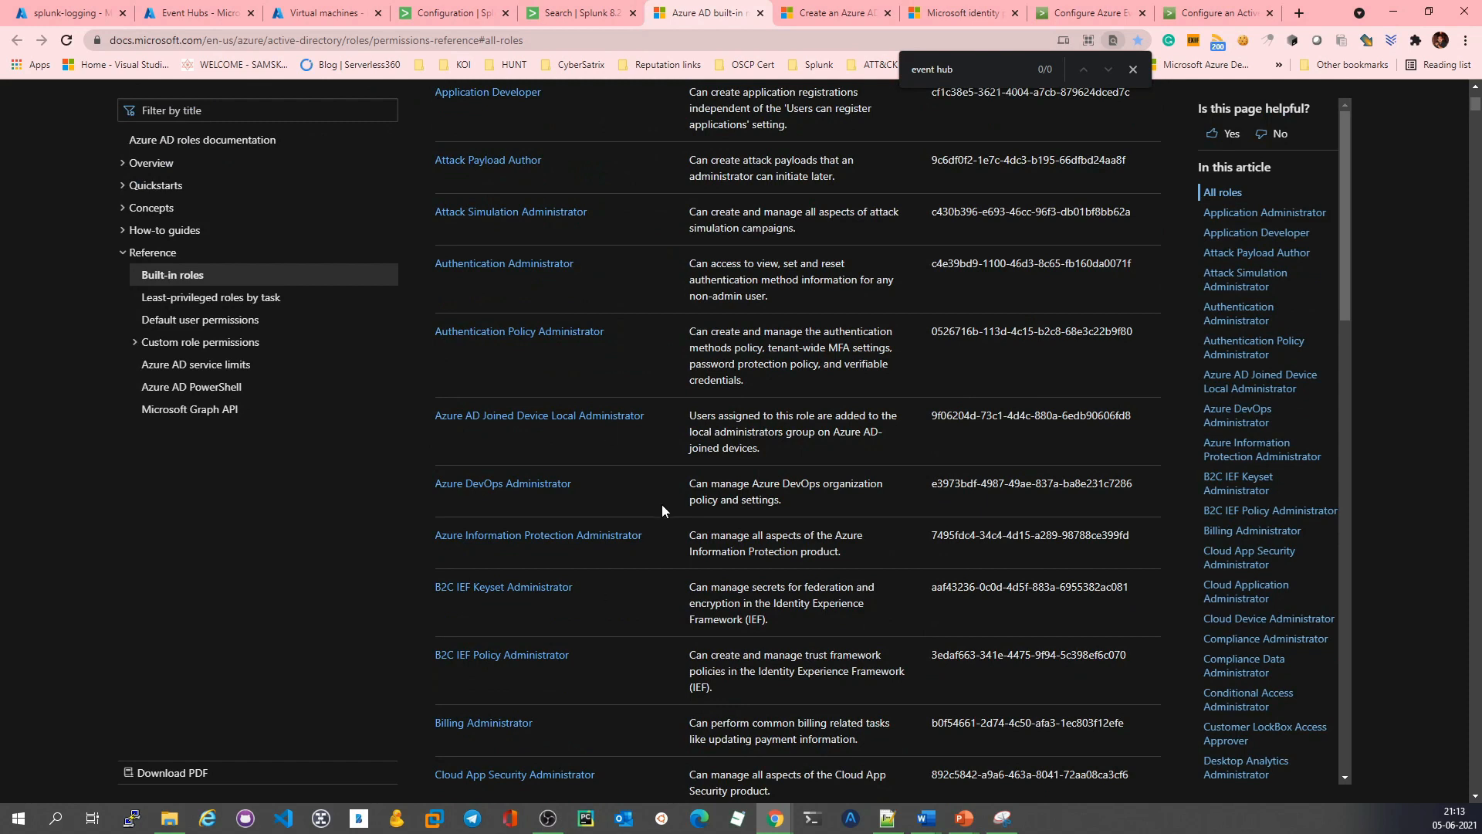
pyautogui.scroll(-8, 651, 501)
pyautogui.scroll(12, 651, 502)
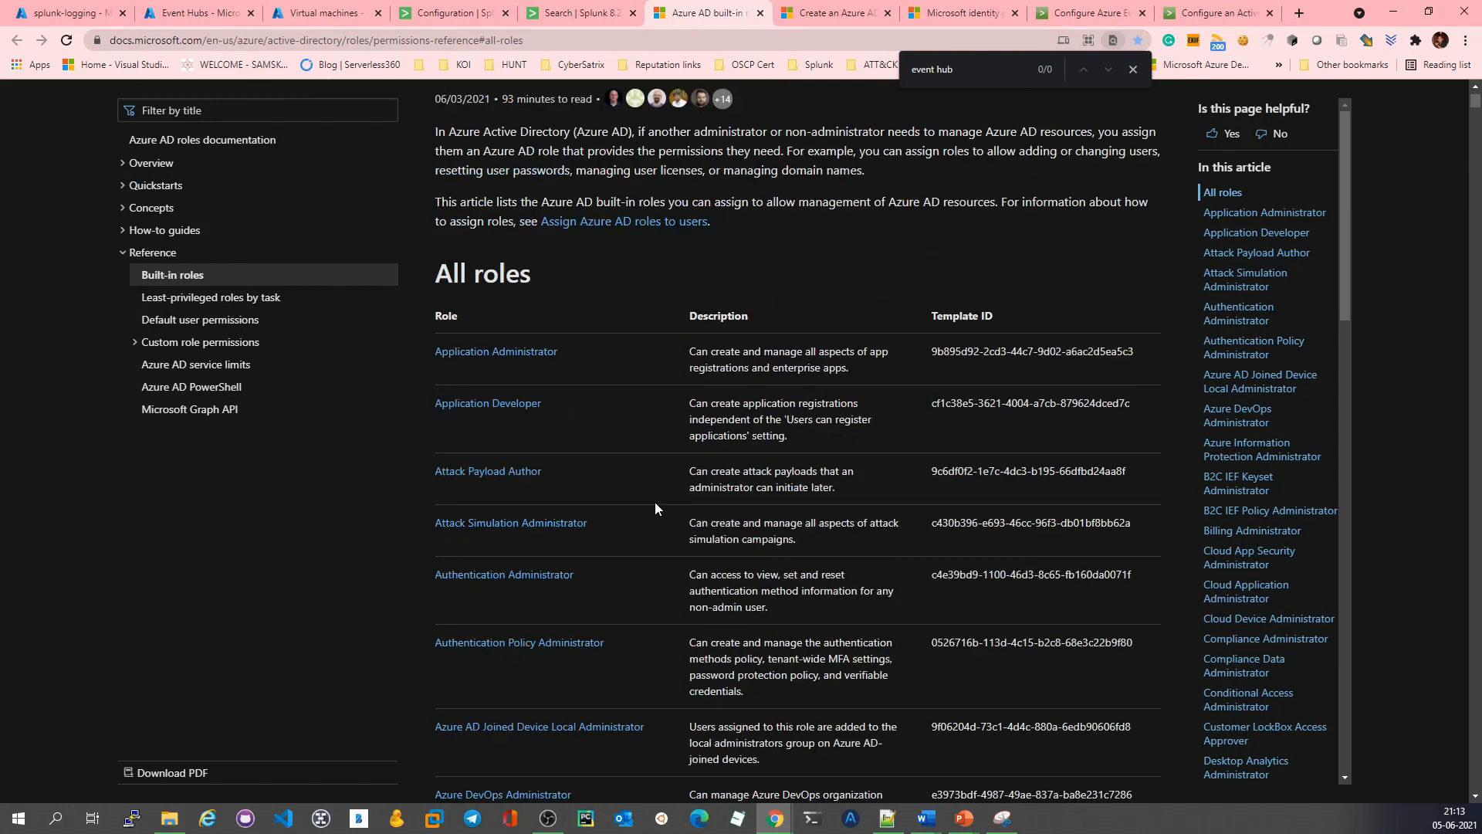
pyautogui.scroll(2, 655, 508)
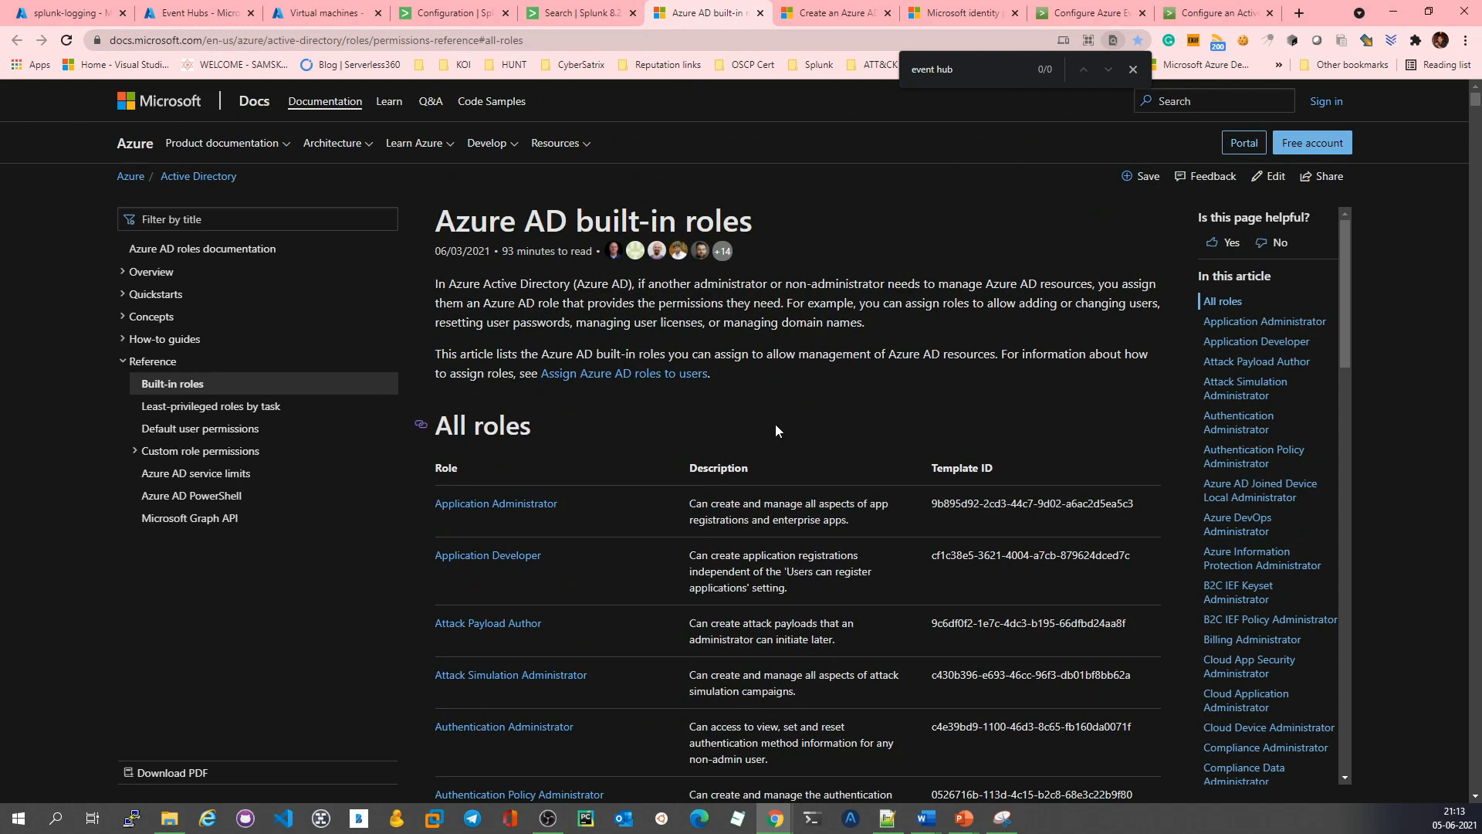
# Step: Look over the Microsoft service principal and identity platform articles and the Splunk add-on pages on Event Hub inputs and Active Directory application setup
pyautogui.click(837, 13)
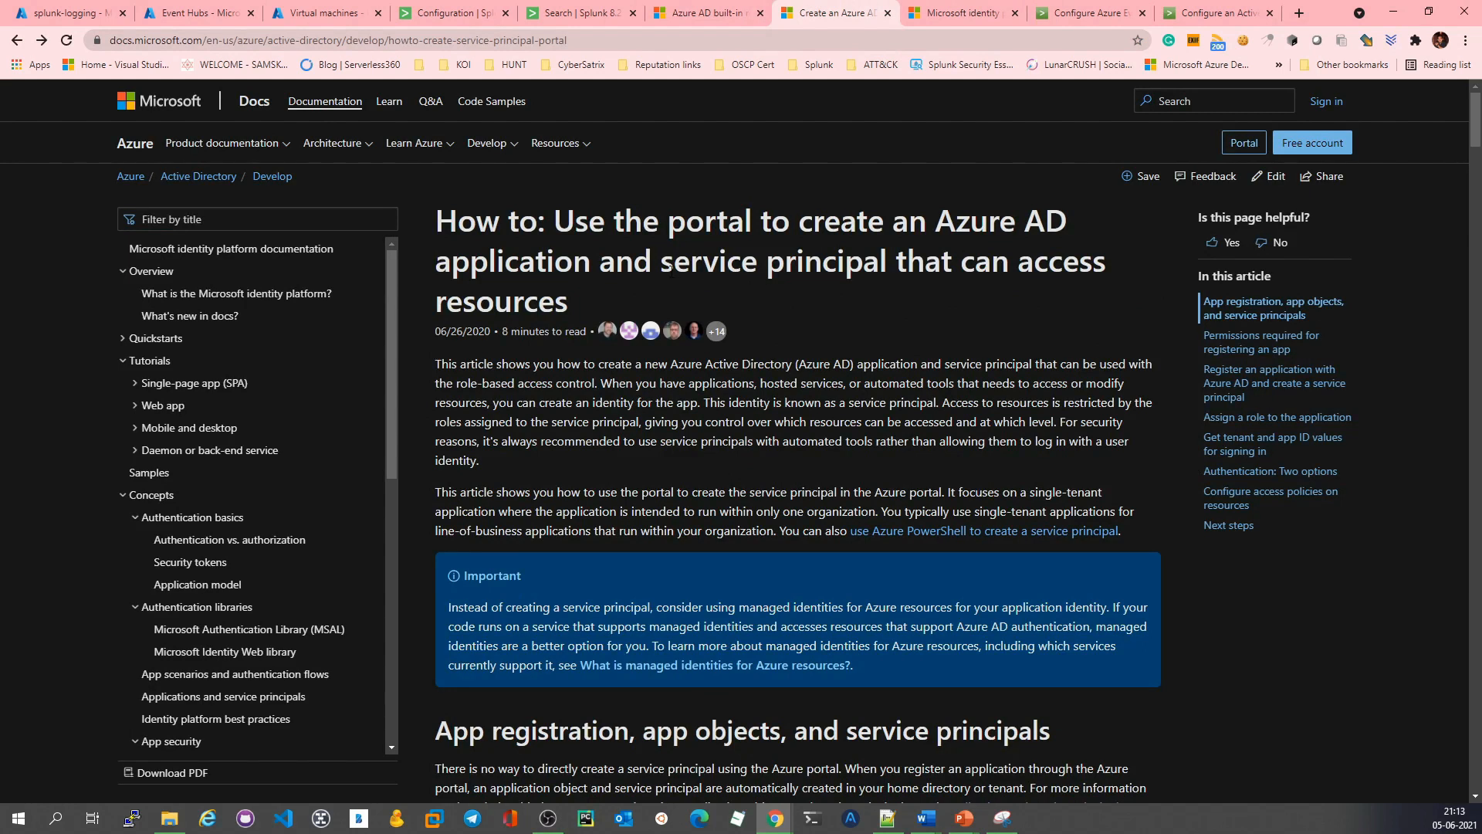
pyautogui.click(976, 12)
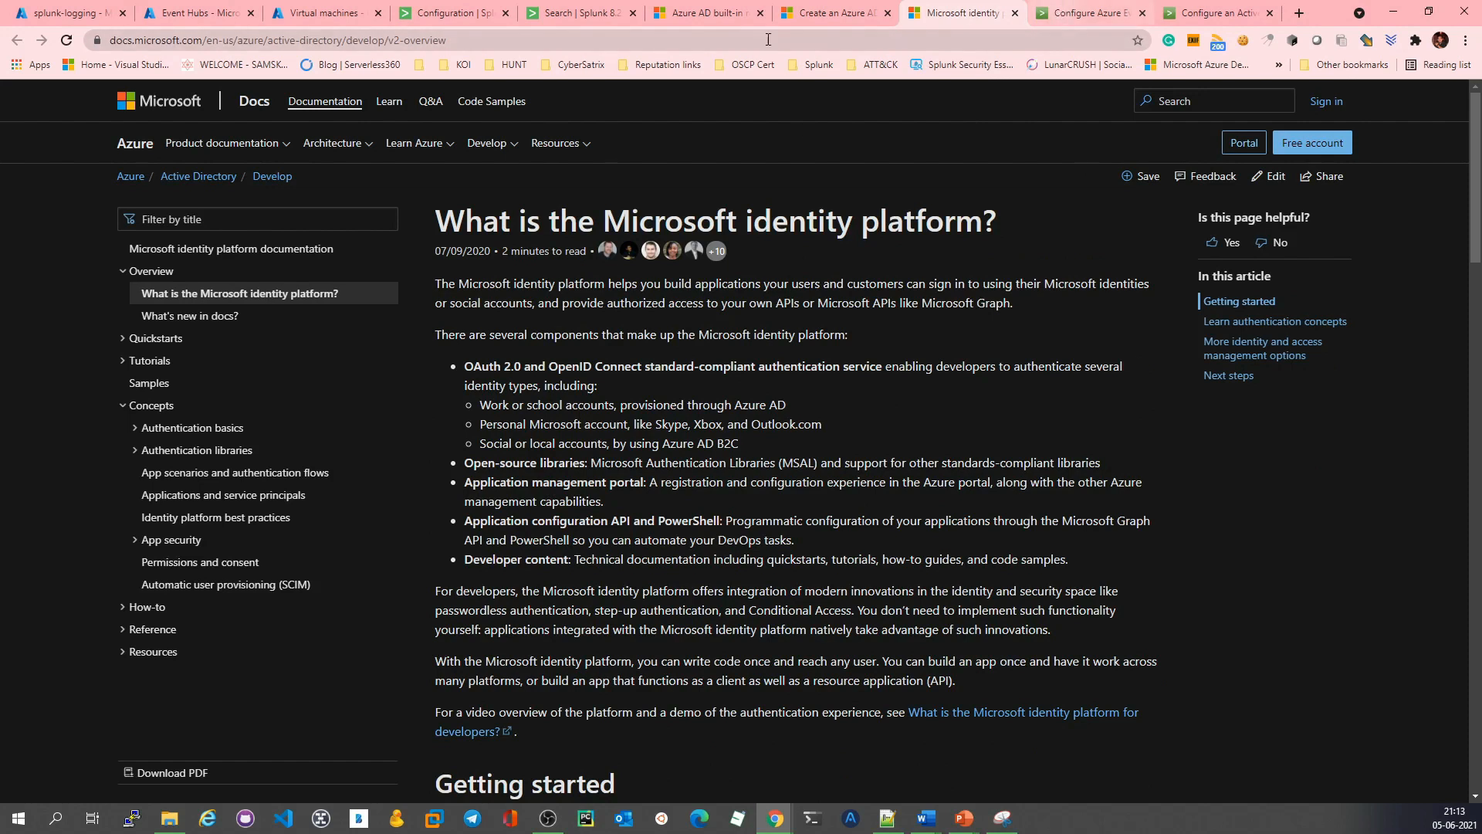
pyautogui.click(1079, 13)
pyautogui.scroll(4, 638, 427)
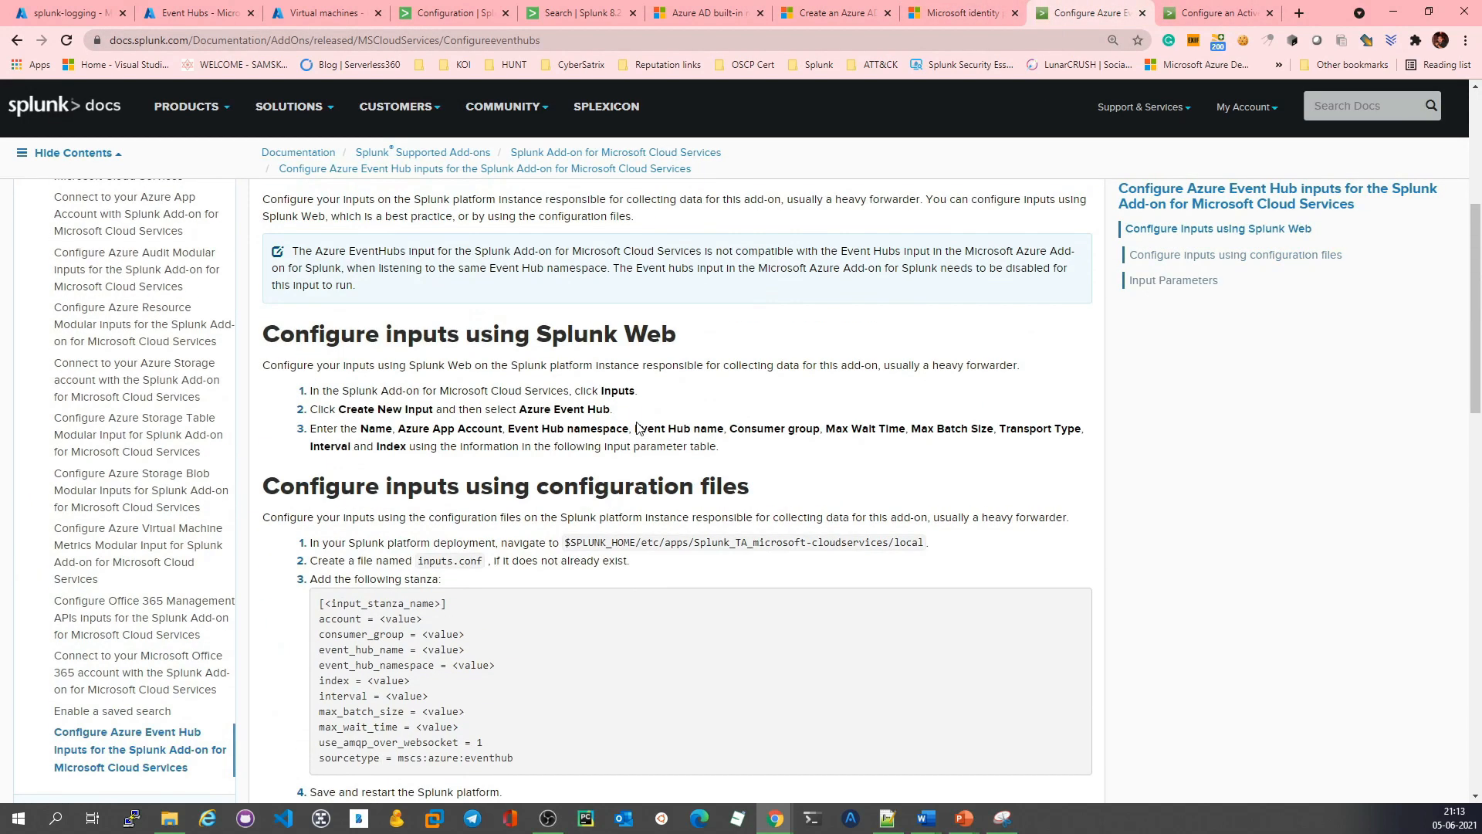
pyautogui.click(1223, 13)
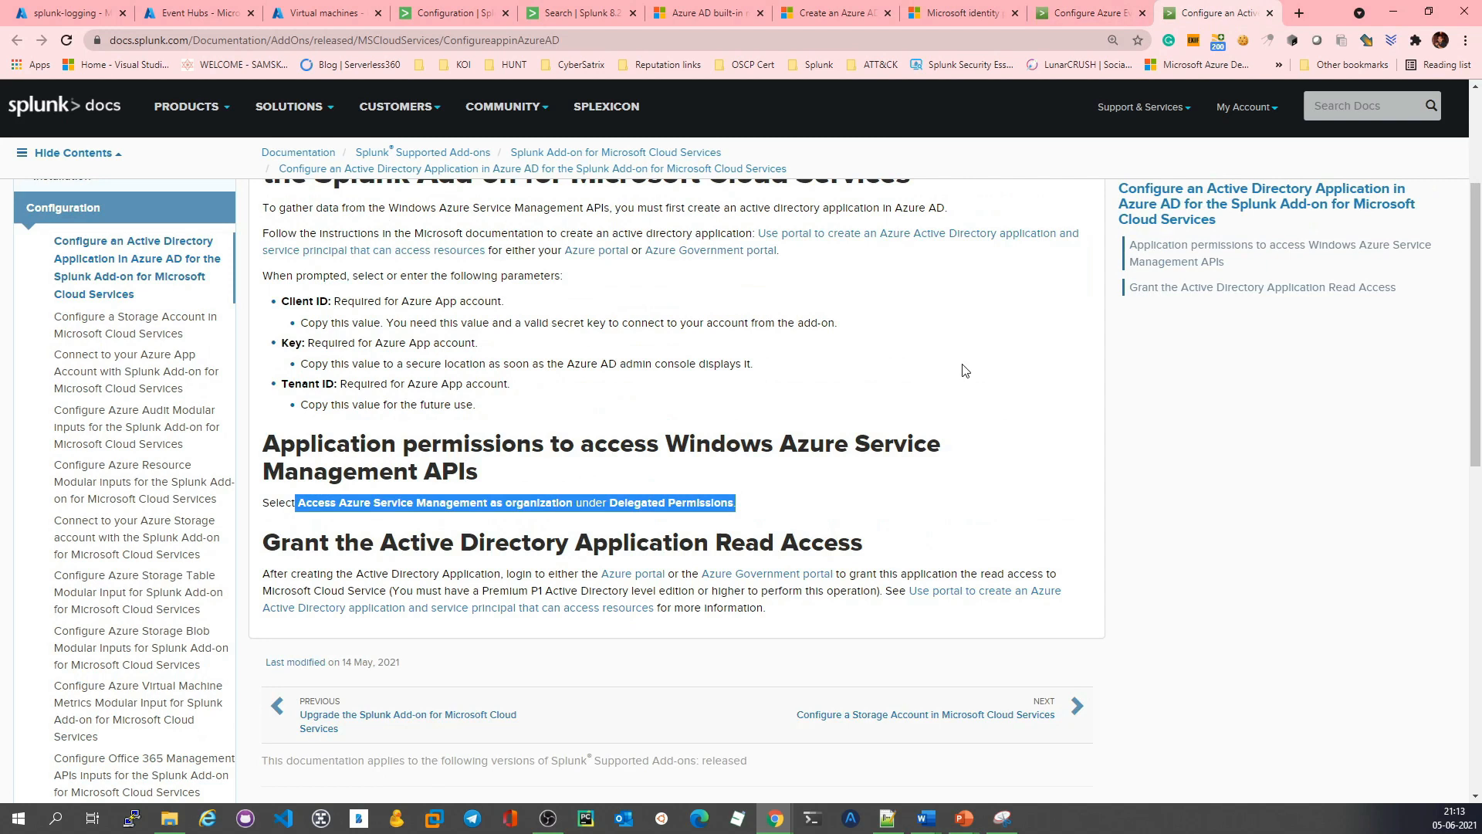